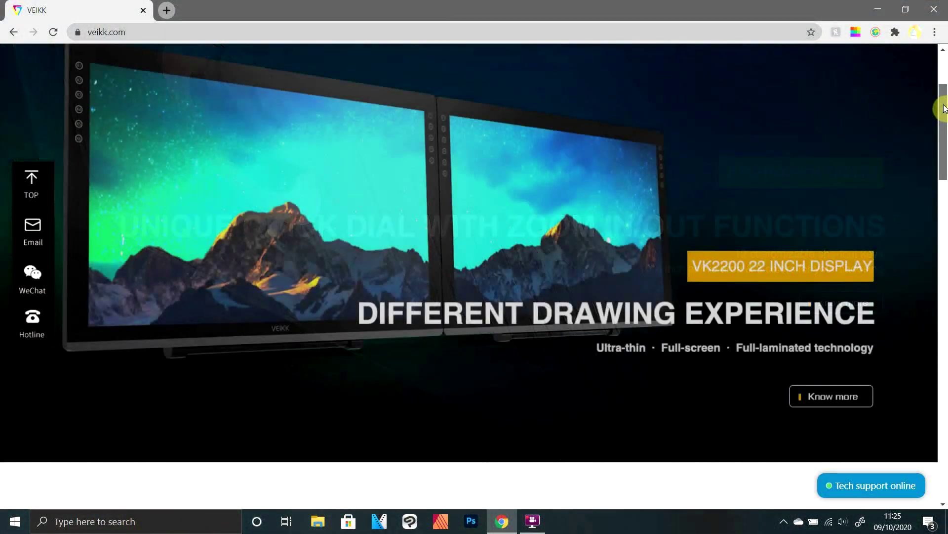
# Open the A15PRO Pen Tablet's details on the VEIKK site and review its software compatibility and specifications
pyautogui.moveTo(944, 108); pyautogui.dragTo(941, 202)
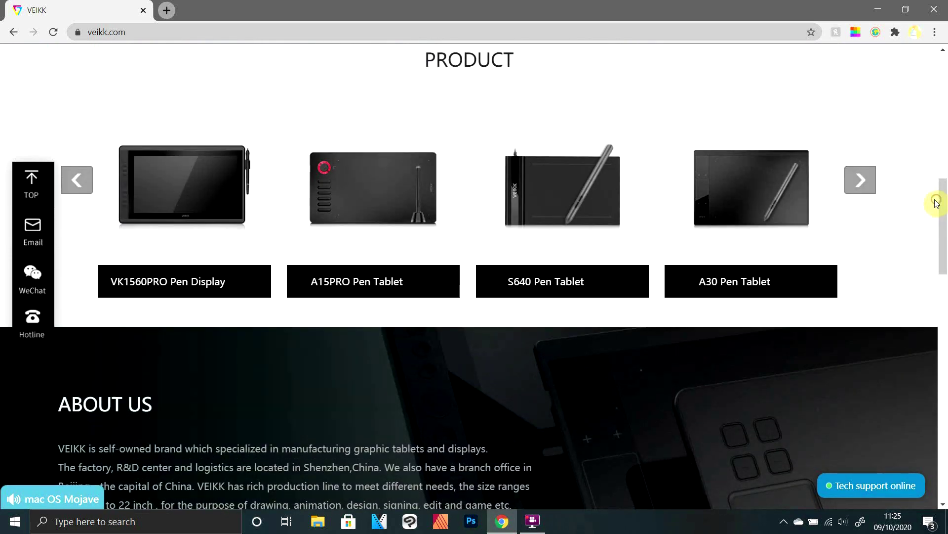
pyautogui.click(373, 207)
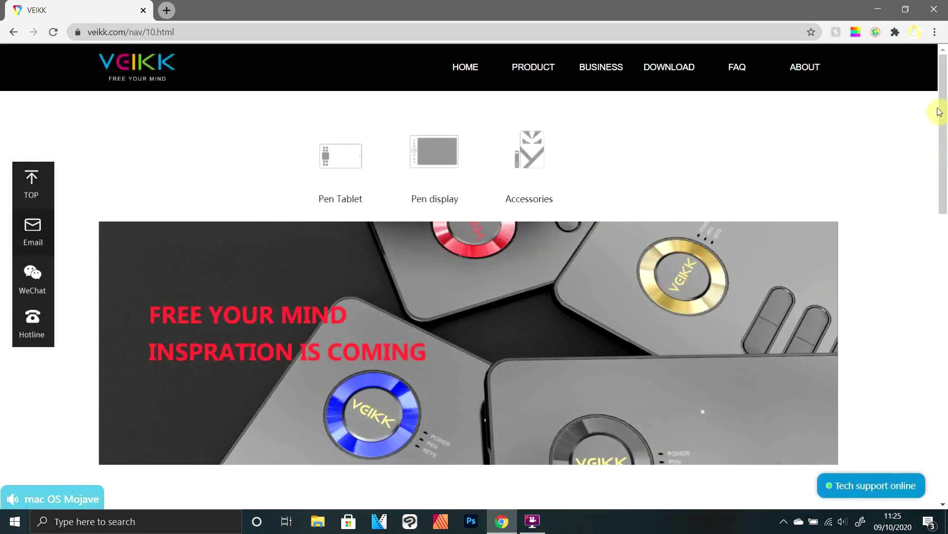
pyautogui.moveTo(945, 112); pyautogui.dragTo(944, 194)
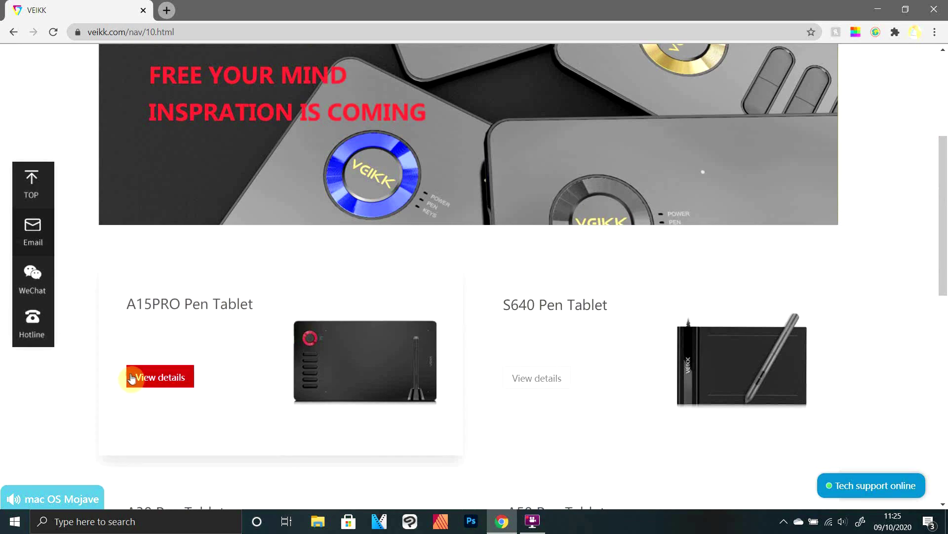
pyautogui.click(133, 378)
pyautogui.moveTo(944, 108)
pyautogui.mouseDown()
pyautogui.moveTo(933, 452)
pyautogui.moveTo(933, 385)
pyautogui.moveTo(930, 401)
pyautogui.mouseUp()
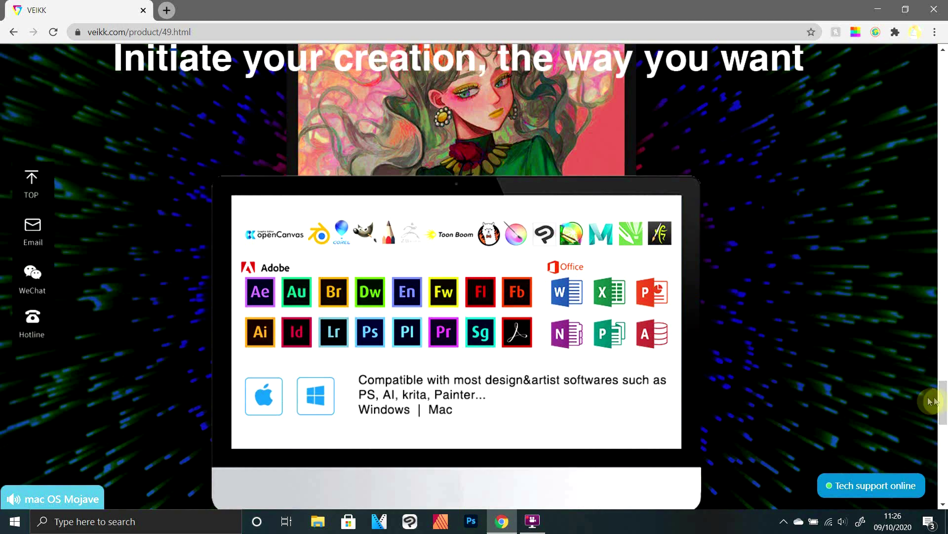
pyautogui.moveTo(943, 401); pyautogui.dragTo(942, 479)
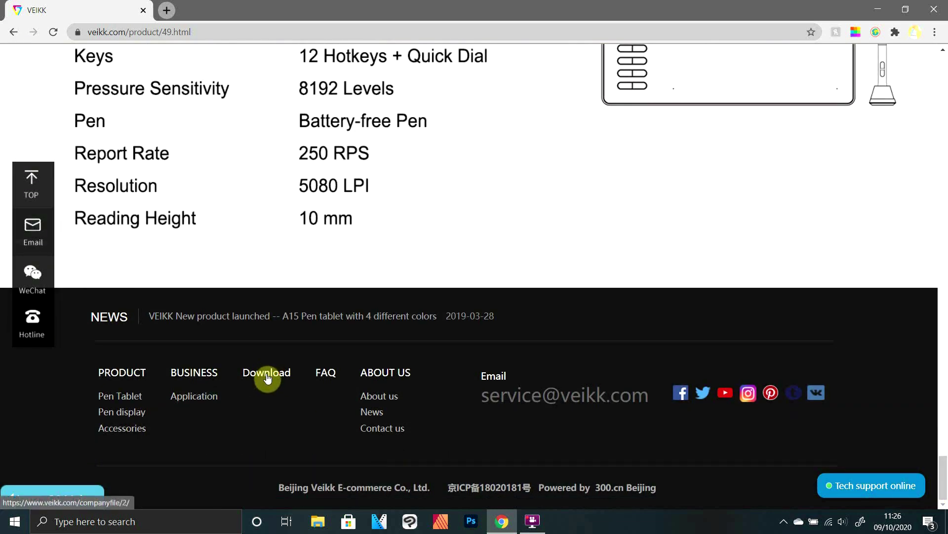
# Download the VEIKK driver for Windows from the driver download page and launch the VKTablet.exe installer
pyautogui.click(274, 373)
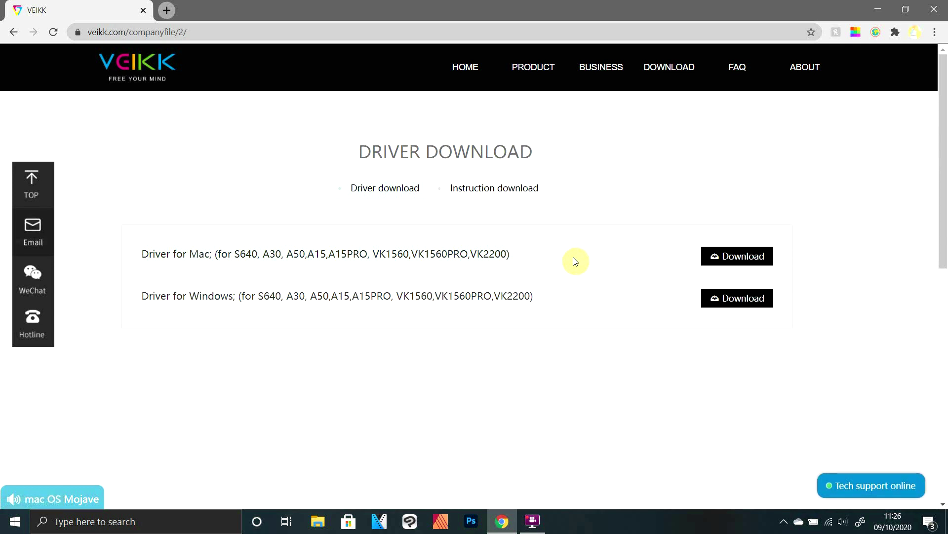
pyautogui.click(734, 306)
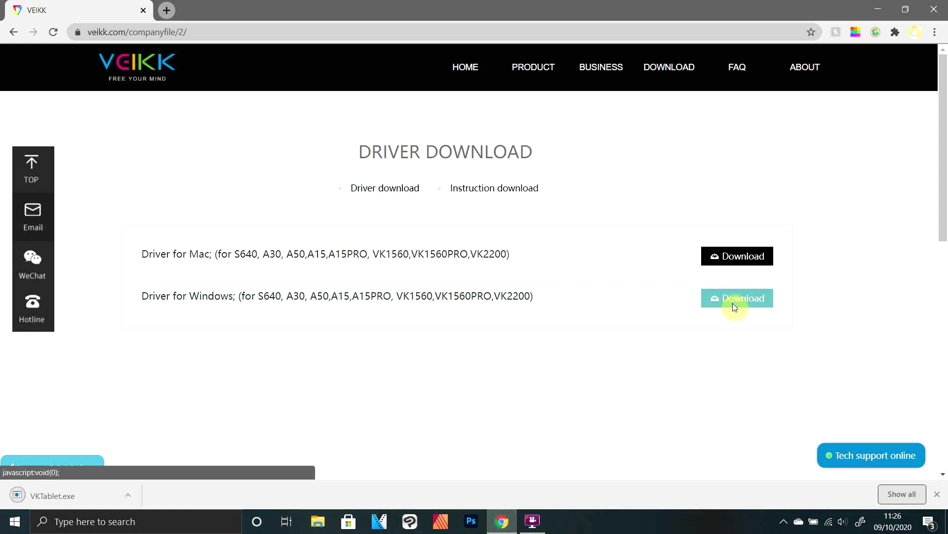
pyautogui.click(66, 486)
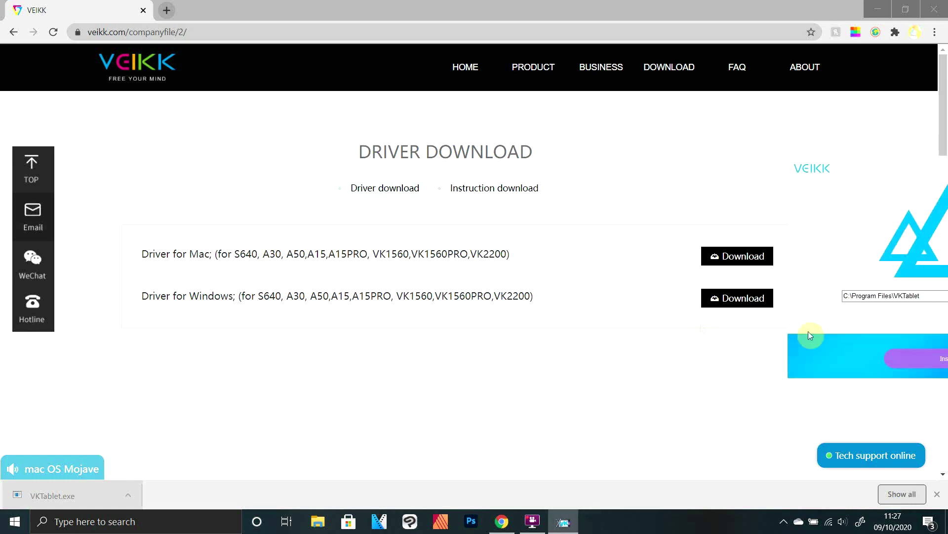
# Install the tablet driver, approving the device software, and complete the setup with the driver setup program set to start
pyautogui.click(921, 363)
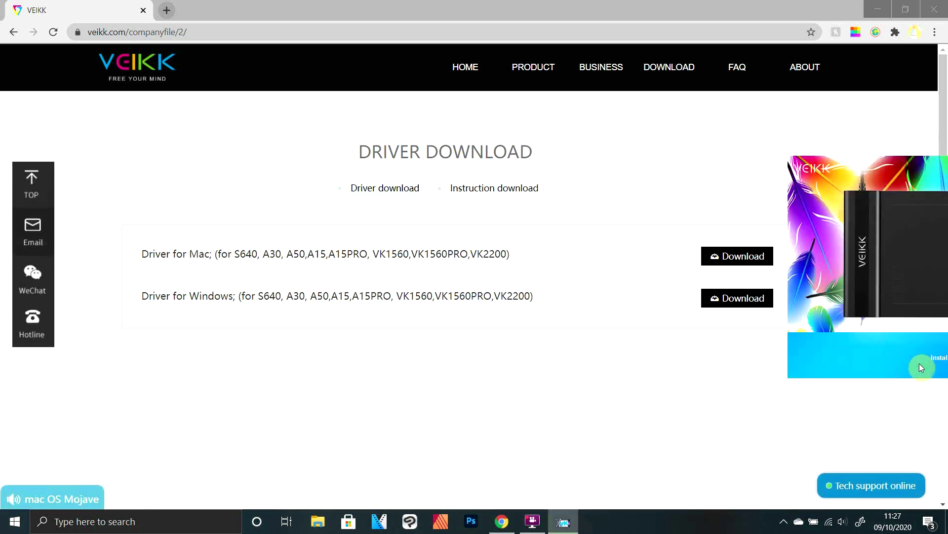
pyautogui.moveTo(831, 170); pyautogui.dragTo(338, 191)
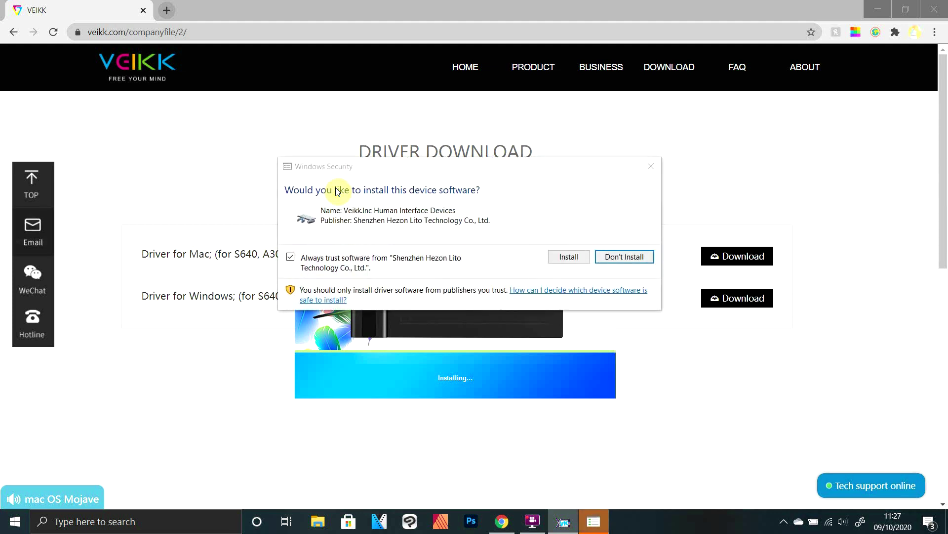
pyautogui.click(567, 256)
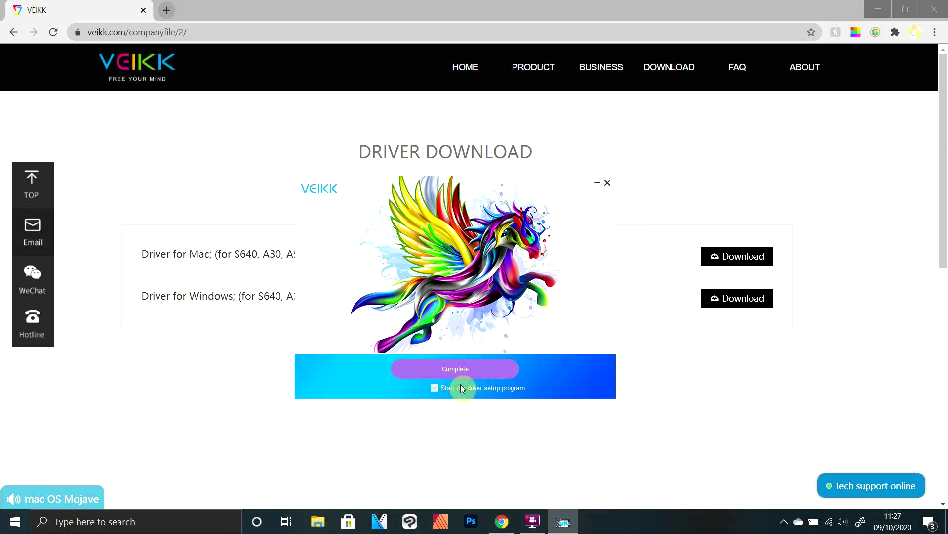
pyautogui.click(471, 371)
# Switch to Clip Studio Paint and draw the face's centre line and the nose on Layer 2 with the Darker pencil at size 12
pyautogui.moveTo(535, 526)
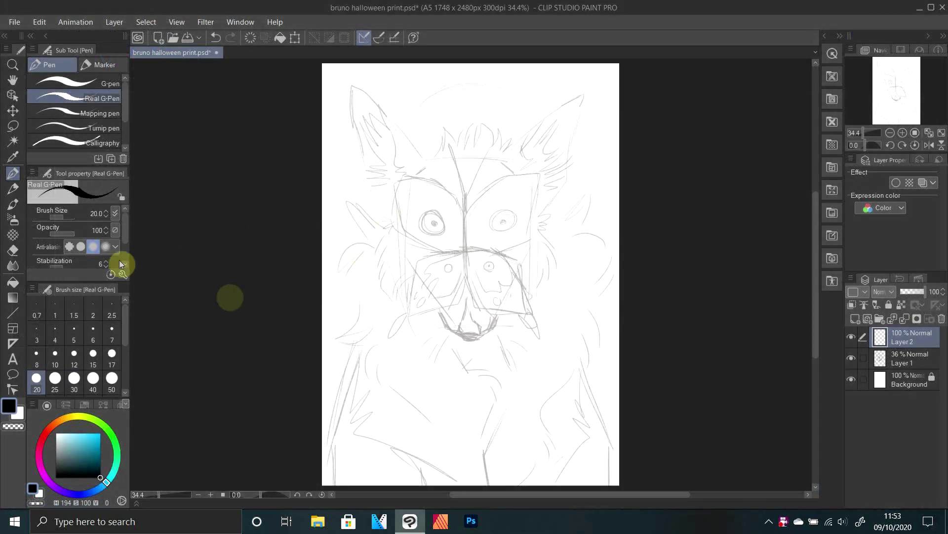
pyautogui.click(99, 114)
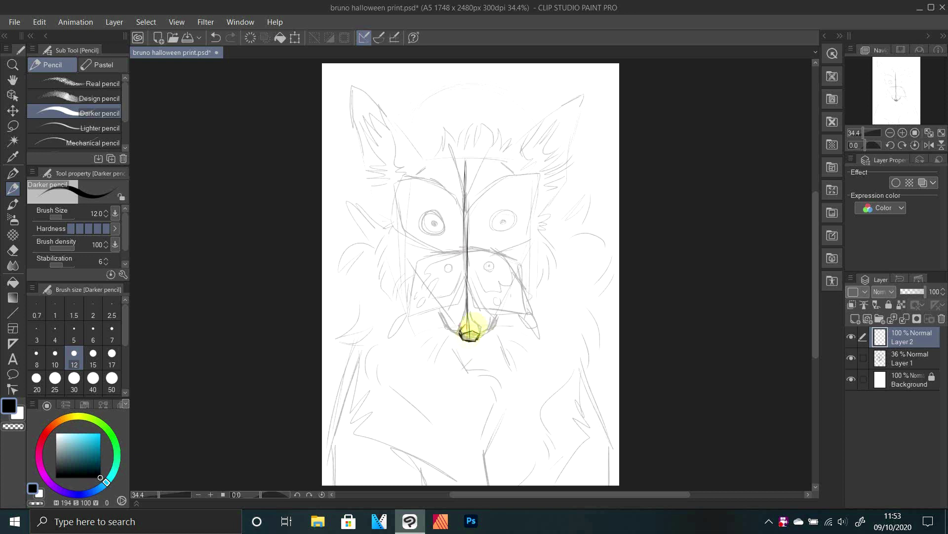
pyautogui.moveTo(471, 316); pyautogui.dragTo(479, 338)
# Undo the last nose strokes at the lower end of the face's centre line
pyautogui.hotkey('ctrl', 'z')
pyautogui.hotkey('ctrl', 'z')
pyautogui.hotkey('ctrl', 'z')
pyautogui.hotkey('ctrl', 'z')
pyautogui.hotkey('ctrl', 'z')
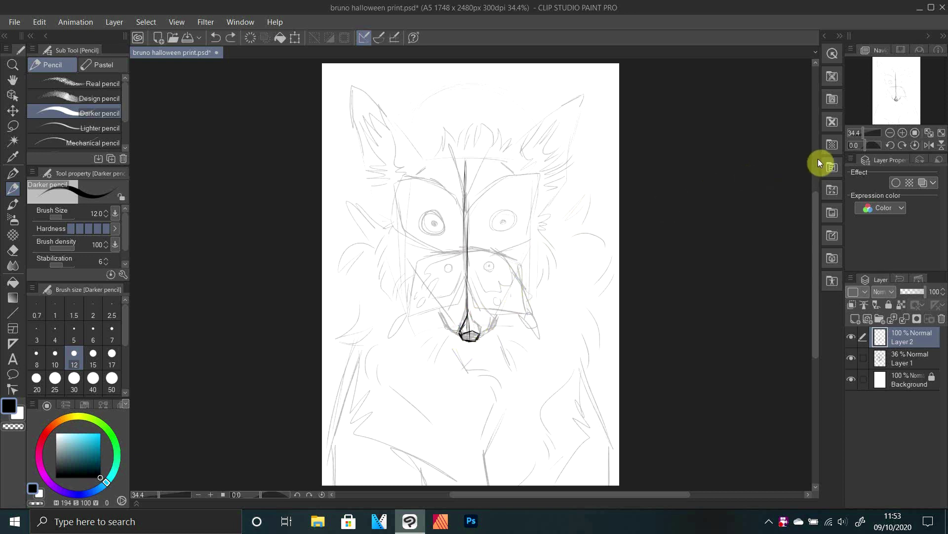
# Trace the outline and inner fur of the ear on the canvas's right half with the Darker pencil
pyautogui.click(891, 133)
pyautogui.click(902, 132)
pyautogui.click(903, 133)
pyautogui.click(903, 132)
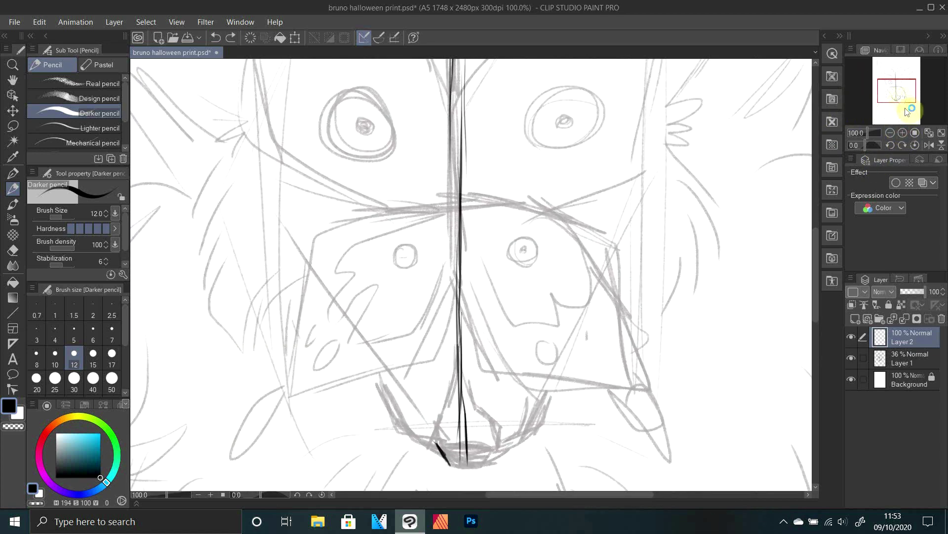
pyautogui.moveTo(908, 104); pyautogui.dragTo(902, 68)
pyautogui.moveTo(593, 232); pyautogui.dragTo(541, 326)
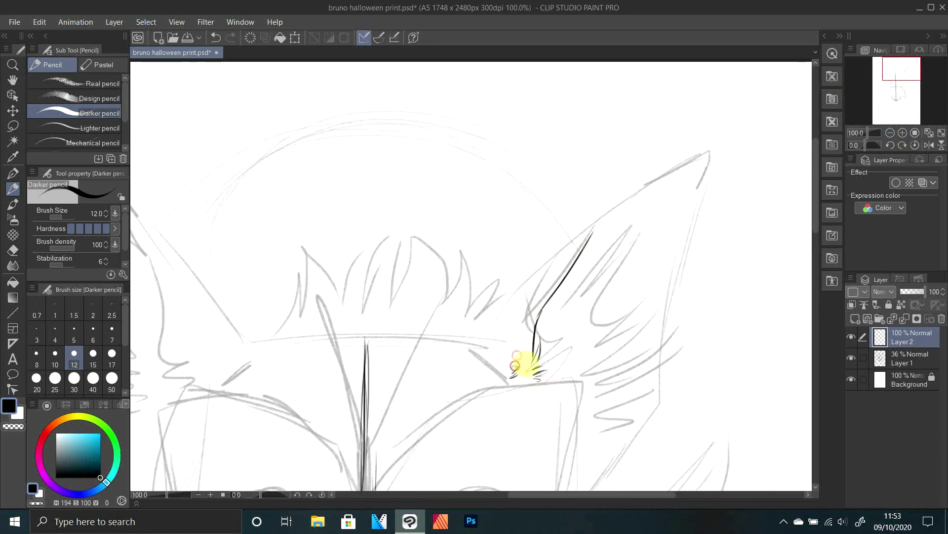
pyautogui.moveTo(515, 366); pyautogui.dragTo(558, 259)
pyautogui.moveTo(709, 169)
pyautogui.mouseDown()
pyautogui.moveTo(693, 195)
pyautogui.moveTo(707, 157)
pyautogui.moveTo(620, 206)
pyautogui.mouseUp()
pyautogui.moveTo(662, 327)
pyautogui.mouseDown()
pyautogui.moveTo(660, 392)
pyautogui.moveTo(618, 455)
pyautogui.moveTo(642, 370)
pyautogui.mouseUp()
pyautogui.moveTo(675, 330); pyautogui.dragTo(622, 410)
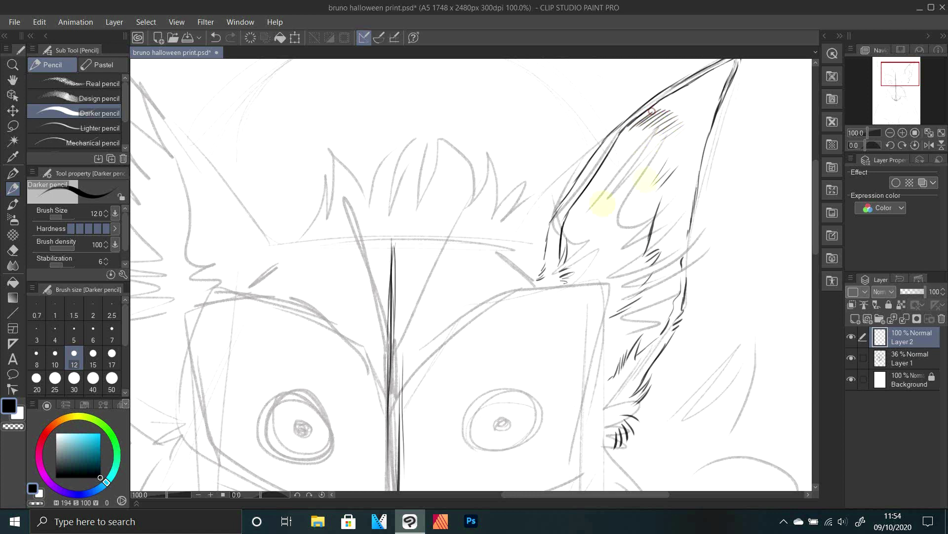
# Draw the fur tufts along the top of the head between the two ears
pyautogui.moveTo(525, 183); pyautogui.dragTo(509, 217)
pyautogui.moveTo(511, 221); pyautogui.dragTo(500, 240)
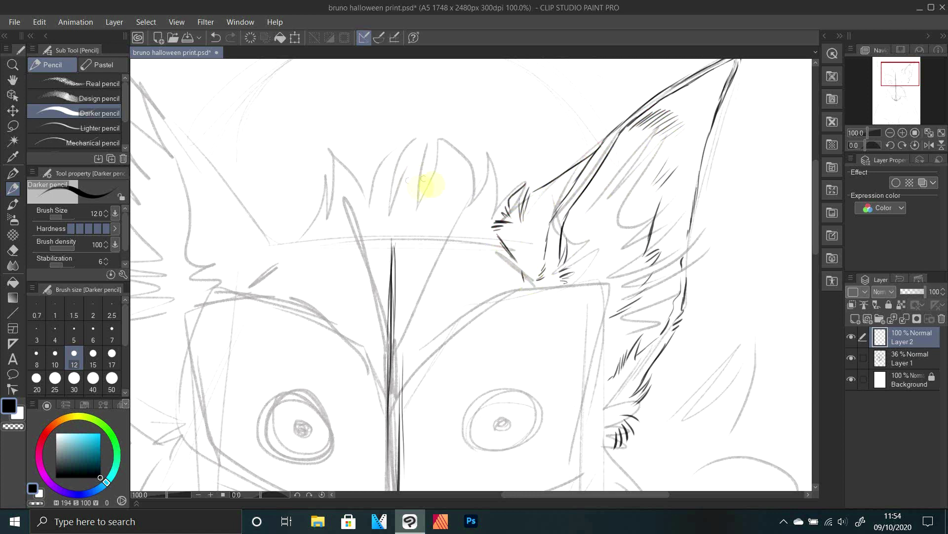
pyautogui.moveTo(375, 178); pyautogui.dragTo(346, 148)
pyautogui.moveTo(326, 176); pyautogui.dragTo(260, 197)
pyautogui.moveTo(253, 205); pyautogui.dragTo(270, 210)
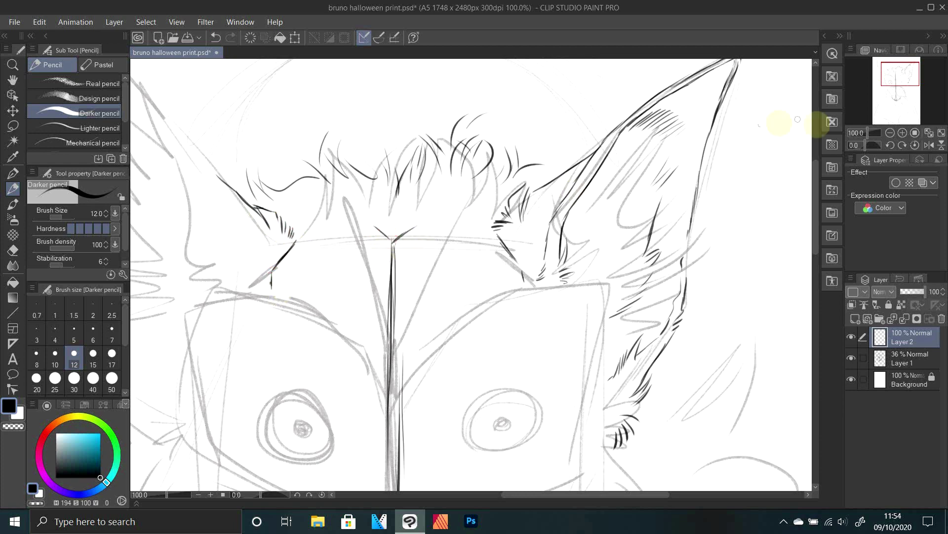
# Draw the nose outline over the sketch at the lower end of the face's centre line
pyautogui.moveTo(907, 83); pyautogui.dragTo(896, 100)
pyautogui.moveTo(477, 296); pyautogui.dragTo(463, 274)
pyautogui.moveTo(482, 231)
pyautogui.mouseDown()
pyautogui.moveTo(502, 286)
pyautogui.moveTo(529, 265)
pyautogui.moveTo(483, 269)
pyautogui.moveTo(492, 292)
pyautogui.moveTo(478, 286)
pyautogui.moveTo(465, 274)
pyautogui.moveTo(472, 232)
pyautogui.moveTo(469, 292)
pyautogui.moveTo(483, 288)
pyautogui.moveTo(500, 254)
pyautogui.mouseUp()
pyautogui.press('e')
pyautogui.press('p')
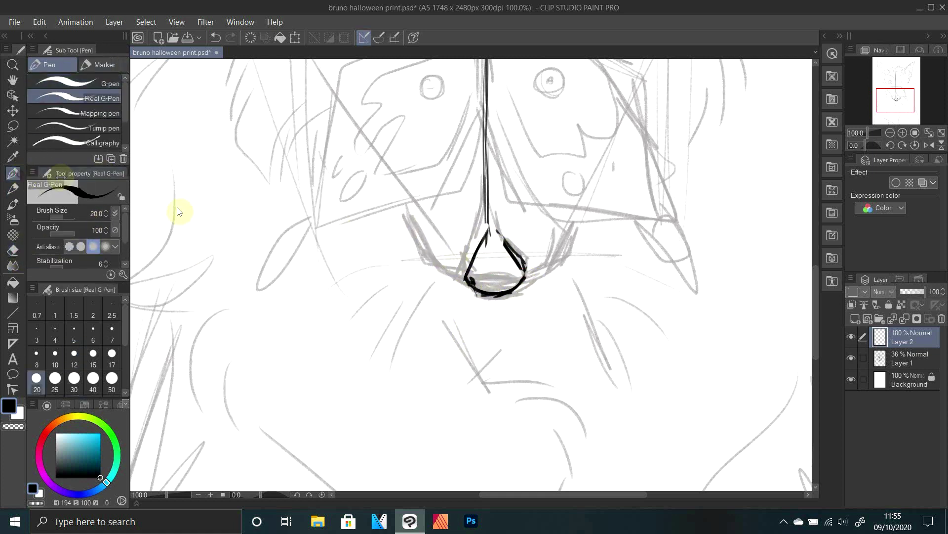
# Trace the curved muzzle outline on both sides of the nose with heavy strokes
pyautogui.click(14, 189)
pyautogui.moveTo(469, 282)
pyautogui.mouseDown()
pyautogui.moveTo(524, 278)
pyautogui.moveTo(559, 257)
pyautogui.moveTo(565, 237)
pyautogui.mouseUp()
pyautogui.moveTo(476, 285); pyautogui.dragTo(435, 266)
pyautogui.moveTo(422, 232); pyautogui.dragTo(438, 264)
pyautogui.moveTo(423, 216); pyautogui.dragTo(432, 246)
pyautogui.moveTo(571, 222); pyautogui.dragTo(565, 240)
# Lasso the nose and muzzle lines on Layer 2, rotate and reposition them over the sketch, and deselect
pyautogui.moveTo(896, 101); pyautogui.dragTo(895, 94)
pyautogui.click(864, 131)
pyautogui.click(851, 358)
pyautogui.click(852, 358)
pyautogui.click(13, 126)
pyautogui.moveTo(494, 279); pyautogui.dragTo(489, 277)
pyautogui.moveTo(514, 265)
pyautogui.mouseDown()
pyautogui.moveTo(479, 265)
pyautogui.moveTo(490, 266)
pyautogui.mouseUp()
pyautogui.click(546, 376)
pyautogui.moveTo(556, 262); pyautogui.dragTo(576, 246)
pyautogui.moveTo(525, 318); pyautogui.dragTo(515, 319)
pyautogui.moveTo(578, 235); pyautogui.dragTo(582, 241)
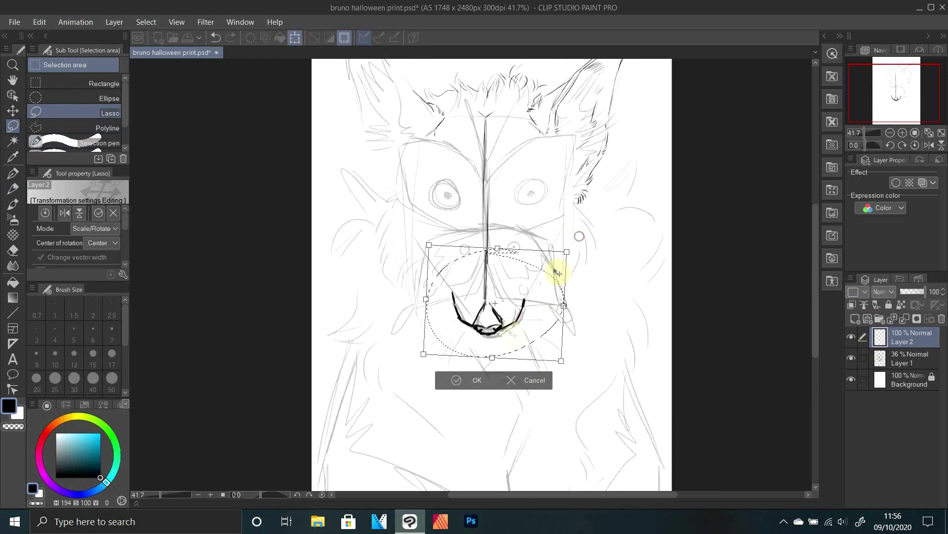
pyautogui.click(476, 378)
pyautogui.moveTo(895, 107); pyautogui.dragTo(896, 99)
pyautogui.hotkey('ctrl', 'd')
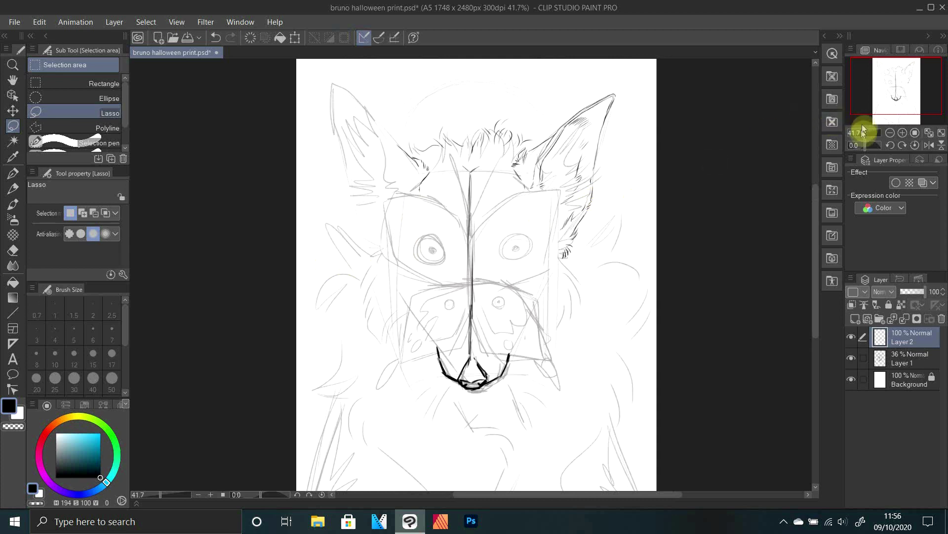
# Draw the neck fur and body outline down the dog's right half on the canvas with the Darker pencil
pyautogui.click(13, 188)
pyautogui.moveTo(599, 265)
pyautogui.mouseDown()
pyautogui.moveTo(653, 285)
pyautogui.moveTo(647, 351)
pyautogui.mouseUp()
pyautogui.moveTo(893, 94); pyautogui.dragTo(889, 111)
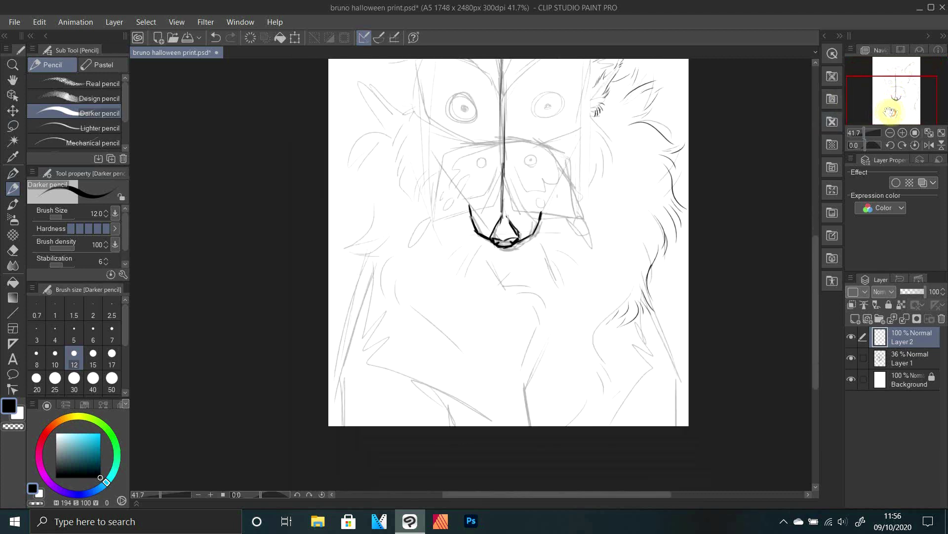
pyautogui.moveTo(654, 273); pyautogui.dragTo(677, 424)
# Lasso the right half of the line art on Layer 2, then copy and paste it onto its own layer
pyautogui.click(862, 133)
pyautogui.click(13, 126)
pyautogui.moveTo(491, 103)
pyautogui.mouseDown()
pyautogui.moveTo(637, 214)
pyautogui.moveTo(488, 101)
pyautogui.mouseUp()
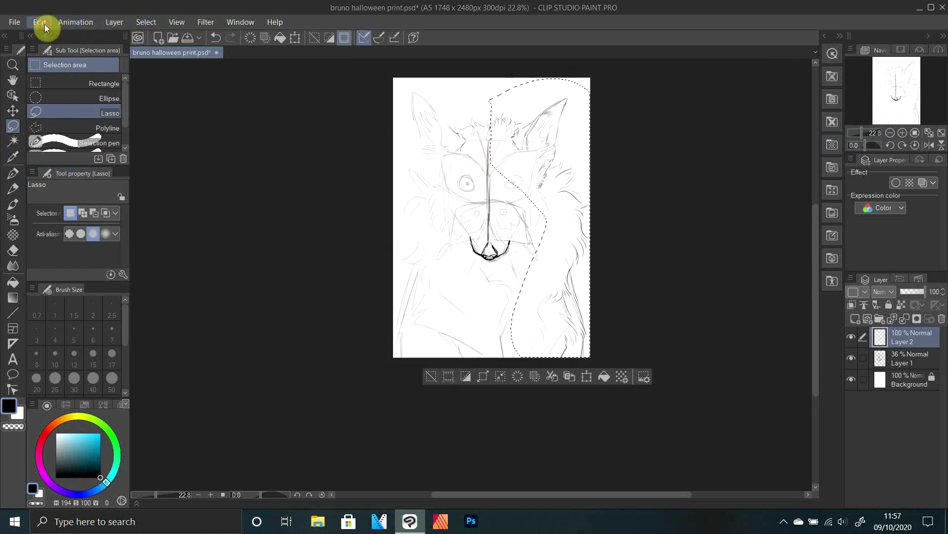
pyautogui.click(40, 23)
pyautogui.click(85, 83)
pyautogui.click(40, 23)
pyautogui.click(90, 111)
# Flip the pasted half horizontally and move it onto the left half of the canvas to mirror the ear and fur
pyautogui.click(39, 23)
pyautogui.moveTo(188, 299)
pyautogui.click(300, 404)
pyautogui.moveTo(570, 180); pyautogui.dragTo(471, 178)
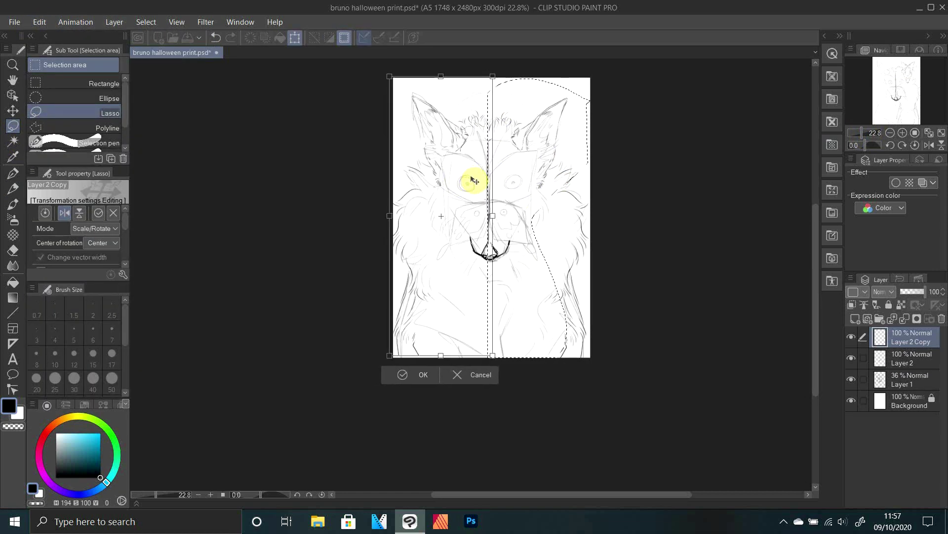
pyautogui.moveTo(451, 306); pyautogui.dragTo(453, 305)
pyautogui.click(427, 378)
# Erase stray lines around the head's top fur on Layer 2 Copy and Layer 2 with the Hard eraser, and deselect
pyautogui.click(871, 132)
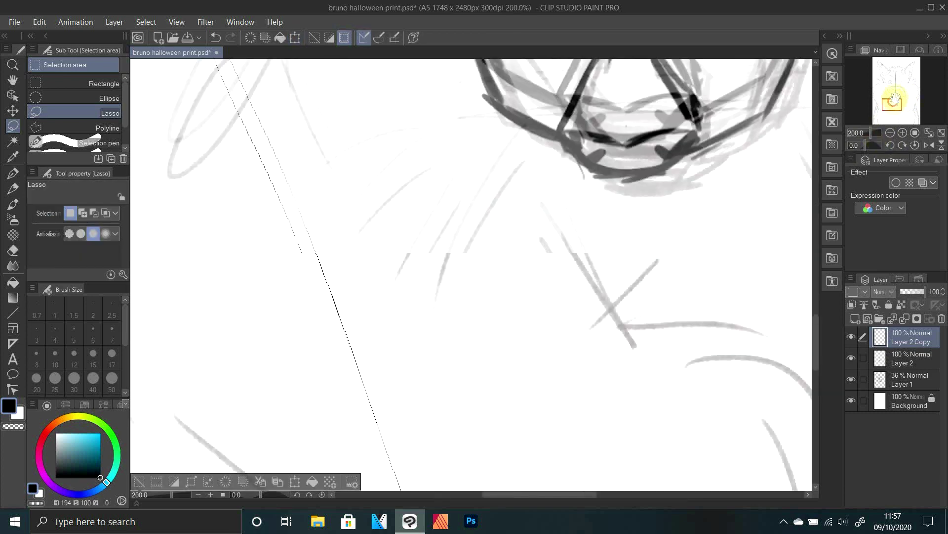
pyautogui.moveTo(895, 99); pyautogui.dragTo(893, 68)
pyautogui.click(12, 251)
pyautogui.moveTo(333, 248)
pyautogui.mouseDown()
pyautogui.moveTo(440, 210)
pyautogui.moveTo(504, 161)
pyautogui.moveTo(440, 142)
pyautogui.mouseUp()
pyautogui.click(916, 362)
pyautogui.moveTo(350, 313); pyautogui.dragTo(176, 258)
pyautogui.hotkey('ctrl', 'd')
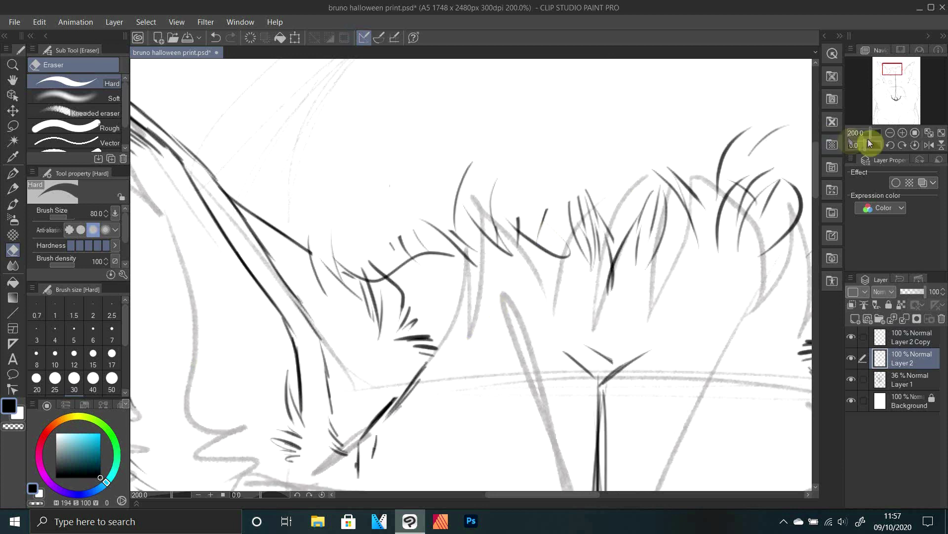
# Merge Layer 2 Copy into Layer 2 and erase the fur tufts on top of the head
pyautogui.click(864, 133)
pyautogui.click(912, 333)
pyautogui.hotkey('ctrl', 'e')
pyautogui.moveTo(509, 264)
pyautogui.mouseDown()
pyautogui.moveTo(464, 269)
pyautogui.moveTo(520, 258)
pyautogui.mouseUp()
# Draw the lower edge of the chest fur on both sides of the body with the Darker pencil
pyautogui.click(13, 188)
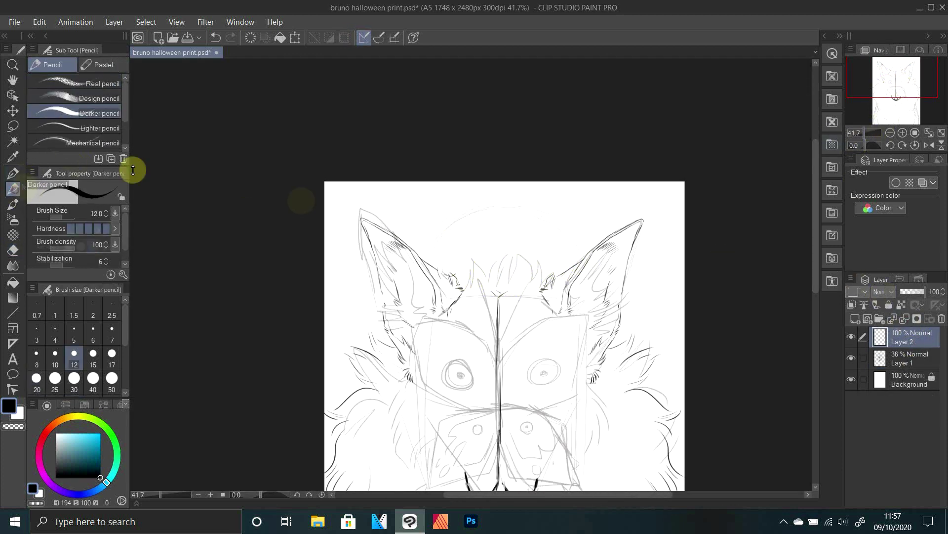
pyautogui.moveTo(893, 74); pyautogui.dragTo(876, 114)
pyautogui.moveTo(473, 412); pyautogui.dragTo(507, 439)
pyautogui.moveTo(516, 450); pyautogui.dragTo(564, 407)
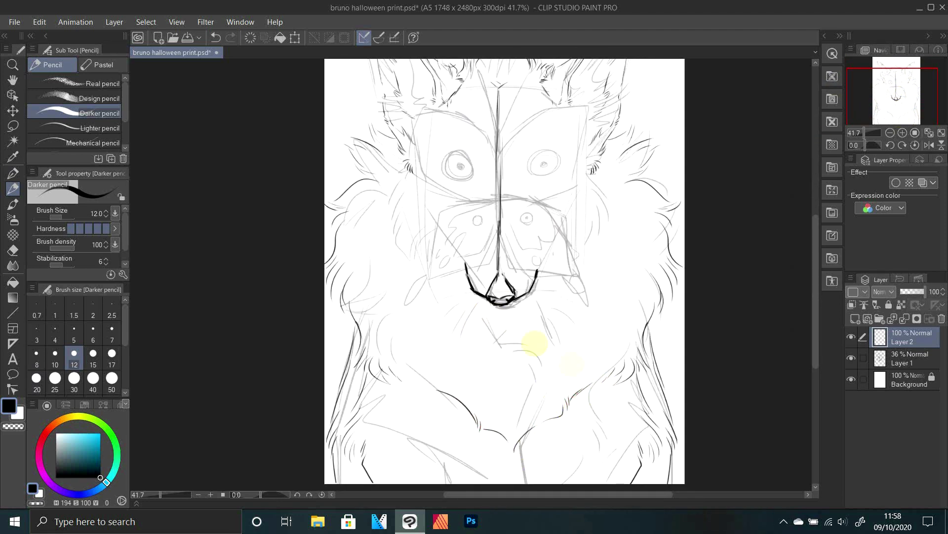
# Hide the Layer 1 sketch and erase the vertical centre line of the face from Layer 2
pyautogui.click(851, 358)
pyautogui.moveTo(919, 100); pyautogui.dragTo(920, 92)
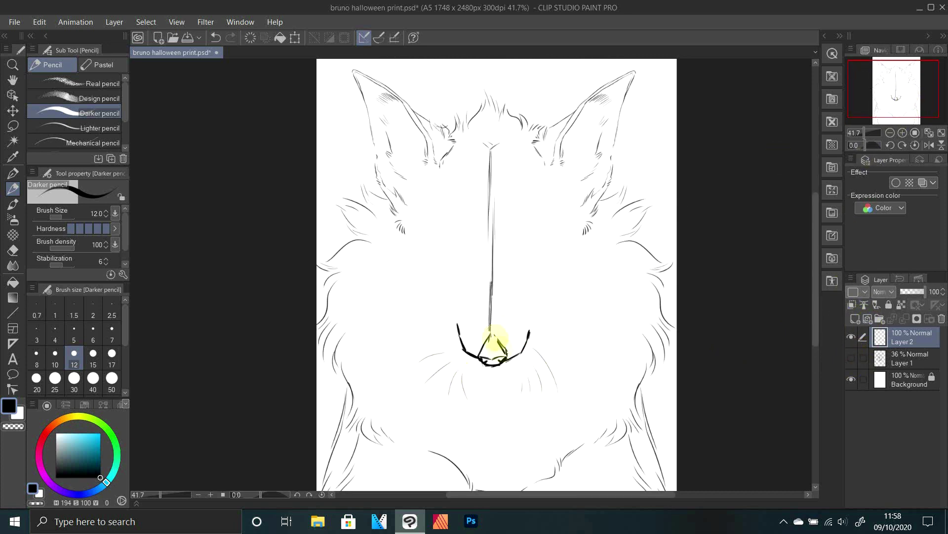
pyautogui.click(13, 250)
pyautogui.moveTo(492, 143); pyautogui.dragTo(490, 324)
# Draw the furry cheek outlines on both sides of the muzzle with the Darker pencil, using the Layer 1 sketch as a guide
pyautogui.click(12, 188)
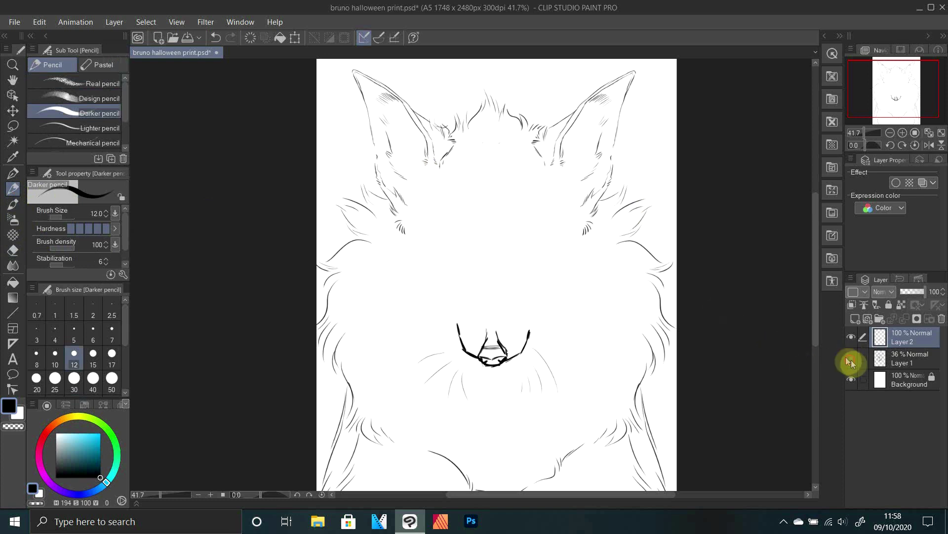
pyautogui.click(851, 357)
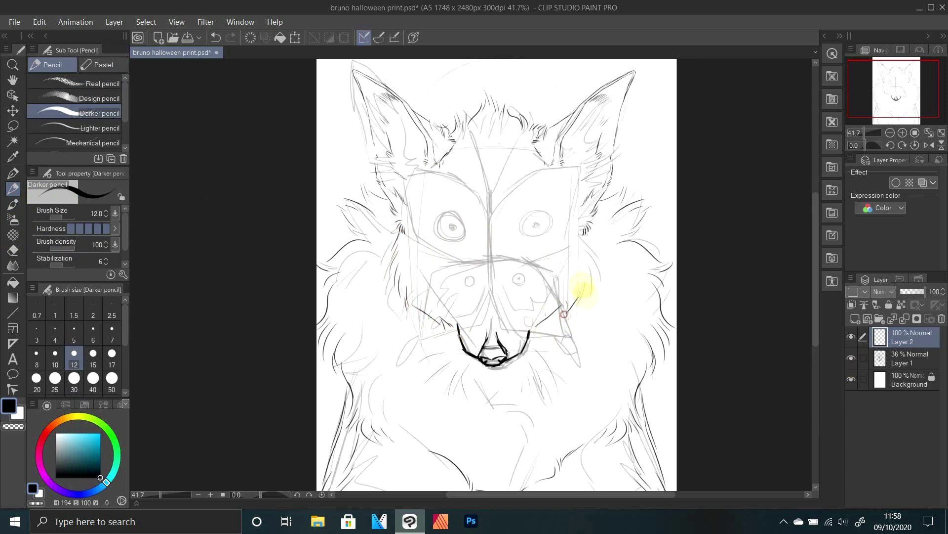
pyautogui.click(851, 357)
pyautogui.click(851, 357)
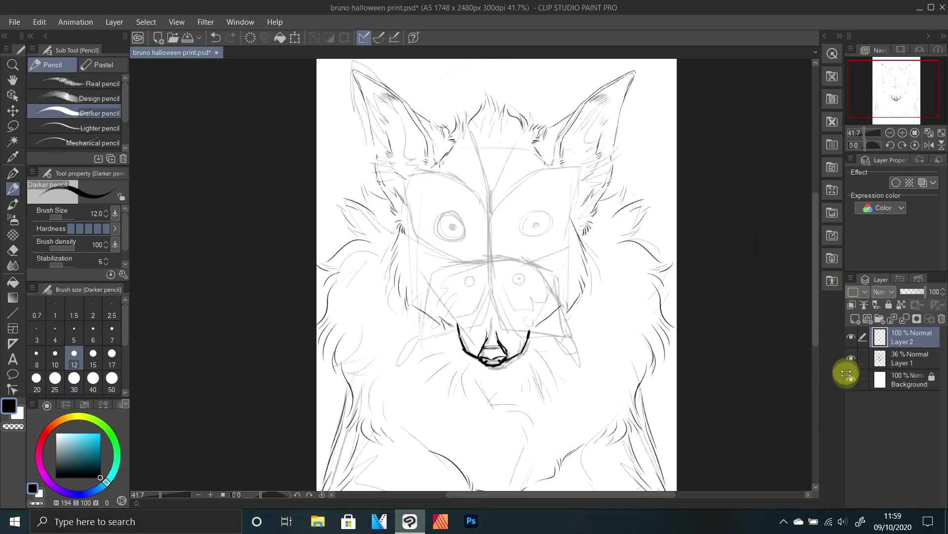
# Add a new layer and draw the butterfly's head and narrow body down the middle of the dog's face
pyautogui.click(855, 319)
pyautogui.moveTo(500, 212)
pyautogui.mouseDown()
pyautogui.moveTo(493, 216)
pyautogui.moveTo(494, 196)
pyautogui.mouseUp()
pyautogui.click(13, 111)
pyautogui.click(13, 188)
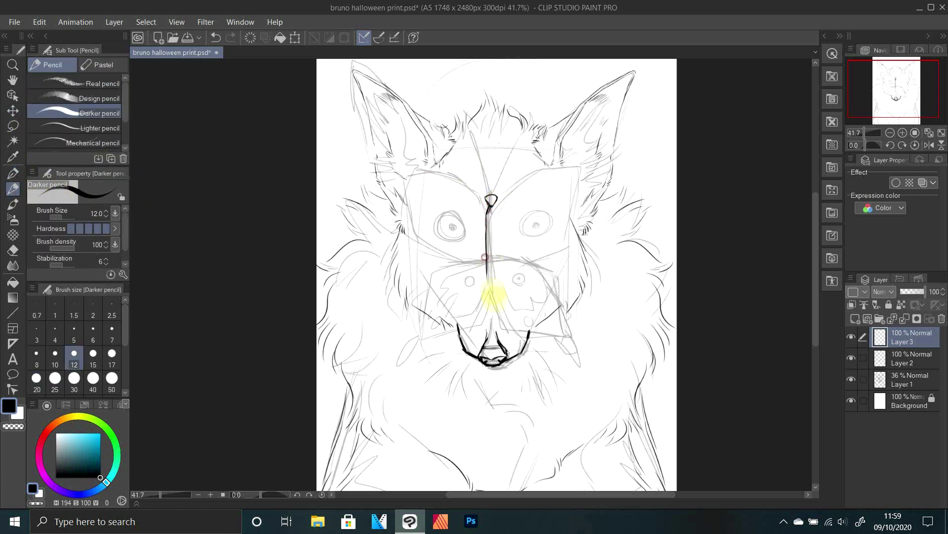
# Outline the butterfly's upper and lower wings on the right half of the face, with a round eyespot and an antenna
pyautogui.click(13, 111)
pyautogui.press('p')
pyautogui.moveTo(491, 200); pyautogui.dragTo(509, 167)
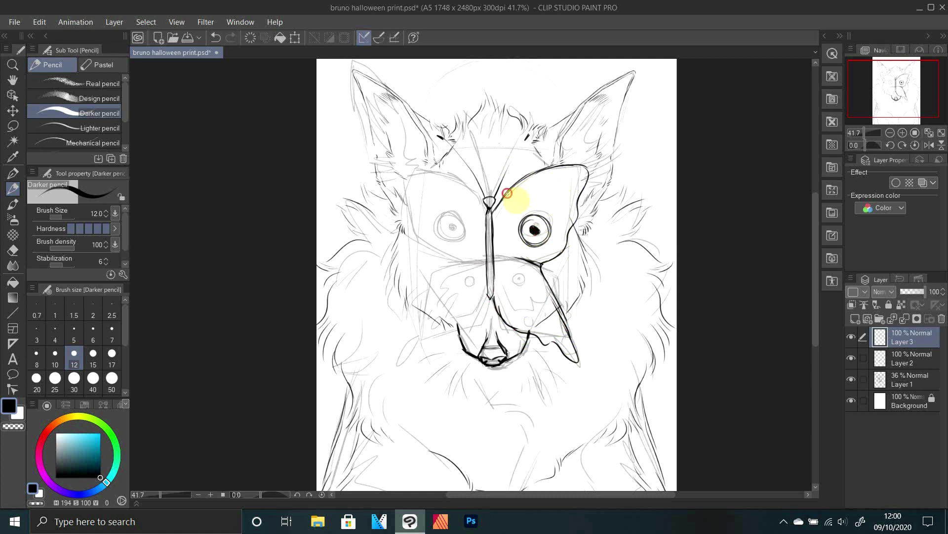
# Draw the inner borders, oval spots, small eyespot and angular markings inside the butterfly's right wings
pyautogui.moveTo(531, 202); pyautogui.dragTo(551, 197)
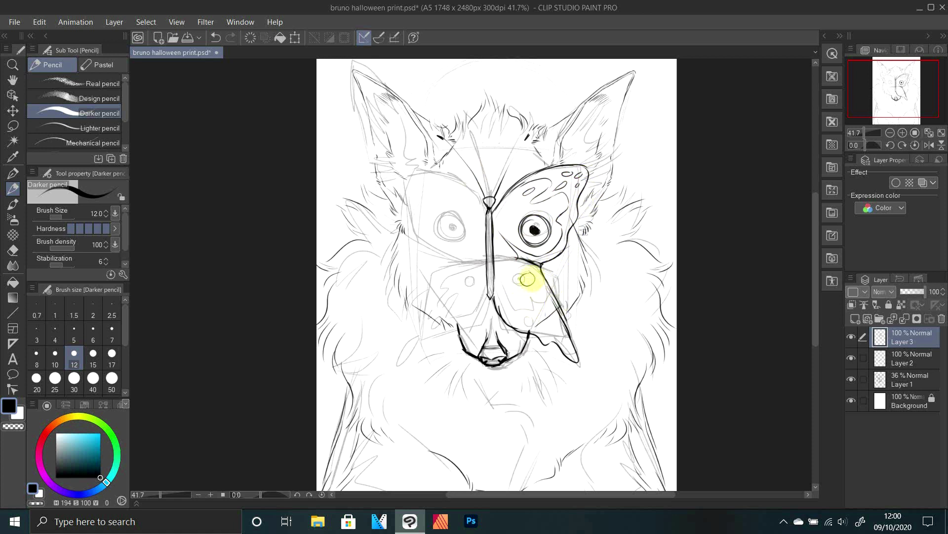
pyautogui.moveTo(543, 271)
pyautogui.mouseDown()
pyautogui.moveTo(556, 317)
pyautogui.moveTo(522, 318)
pyautogui.moveTo(547, 314)
pyautogui.moveTo(519, 307)
pyautogui.moveTo(550, 337)
pyautogui.moveTo(540, 334)
pyautogui.moveTo(559, 334)
pyautogui.mouseUp()
# Lasso the butterfly's right wings on Layer 3 and paste a copy of them onto a new layer
pyautogui.click(13, 126)
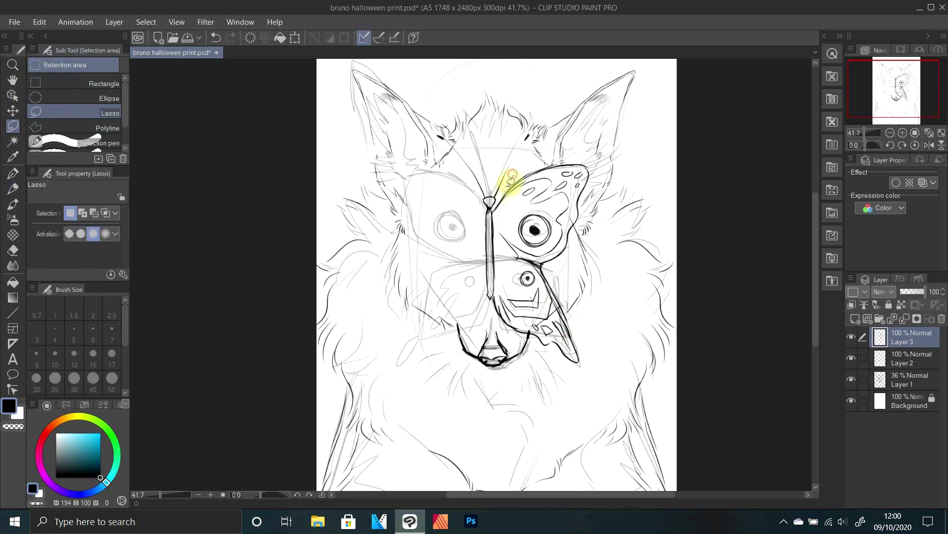
pyautogui.moveTo(525, 169)
pyautogui.mouseDown()
pyautogui.moveTo(533, 332)
pyautogui.moveTo(536, 158)
pyautogui.mouseUp()
pyautogui.click(39, 23)
pyautogui.click(61, 82)
pyautogui.click(40, 23)
pyautogui.click(83, 109)
# Move the copied wings to the left half of the face, flip them horizontally, hide the Layer 1 sketch and deselect
pyautogui.click(40, 23)
pyautogui.moveTo(210, 299)
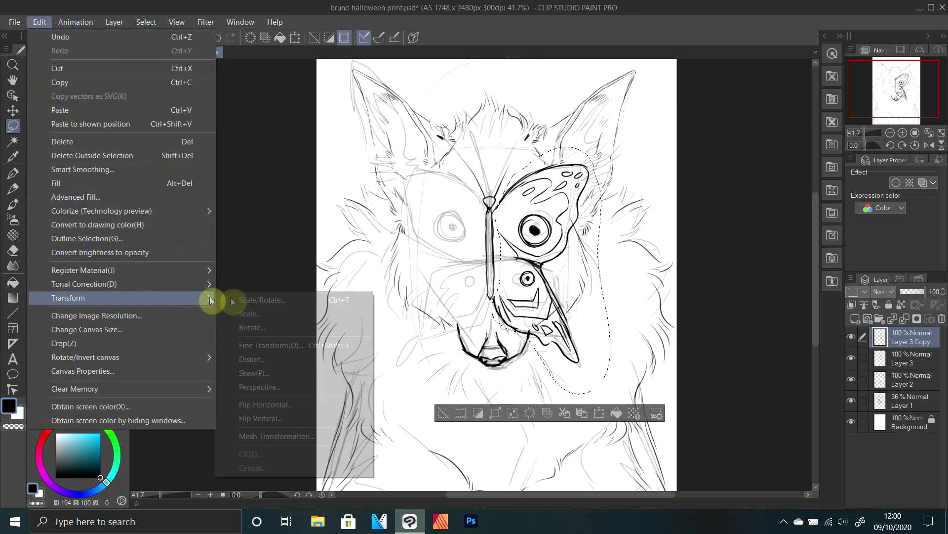
pyautogui.click(247, 343)
pyautogui.moveTo(571, 237); pyautogui.dragTo(477, 230)
pyautogui.click(40, 23)
pyautogui.click(267, 404)
pyautogui.click(416, 415)
pyautogui.click(851, 400)
pyautogui.hotkey('ctrl', 'd')
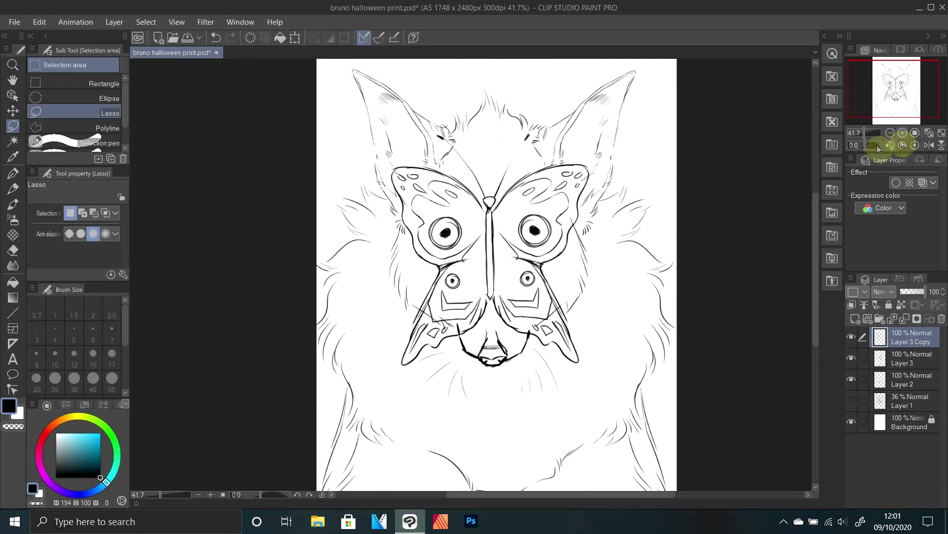
# Merge the copied wings into Layer 3 and transform the whole butterfly to sit centred over the dog's face
pyautogui.moveTo(864, 133); pyautogui.dragTo(863, 133)
pyautogui.click(905, 318)
pyautogui.click(13, 112)
pyautogui.moveTo(537, 251); pyautogui.dragTo(538, 250)
pyautogui.click(40, 22)
pyautogui.moveTo(149, 298)
pyautogui.click(263, 300)
pyautogui.moveTo(585, 178); pyautogui.dragTo(587, 182)
pyautogui.moveTo(522, 250); pyautogui.dragTo(539, 274)
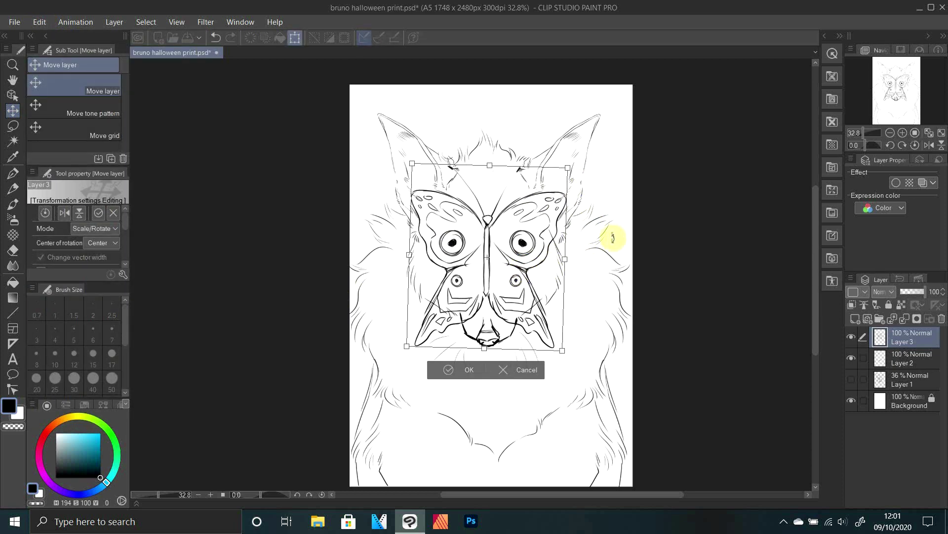
pyautogui.moveTo(613, 239); pyautogui.dragTo(512, 289)
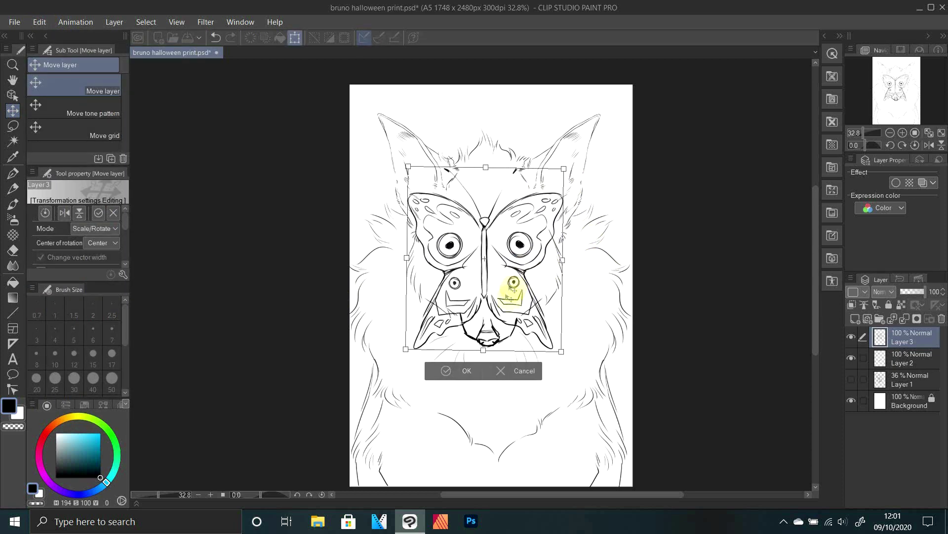
pyautogui.press('Return')
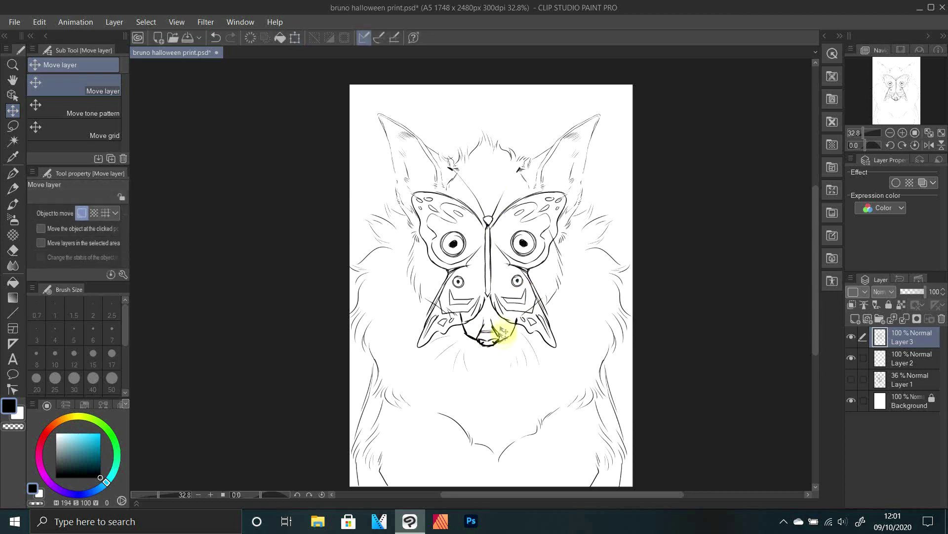
# Lasso the dog's nose on Layer 2, adjust its placement under the butterfly with Scale/Rotate and deselect
pyautogui.click(918, 359)
pyautogui.click(15, 127)
pyautogui.moveTo(500, 339)
pyautogui.mouseDown()
pyautogui.moveTo(488, 344)
pyautogui.moveTo(501, 341)
pyautogui.mouseUp()
pyautogui.click(544, 375)
pyautogui.moveTo(508, 300); pyautogui.dragTo(511, 302)
pyautogui.click(473, 376)
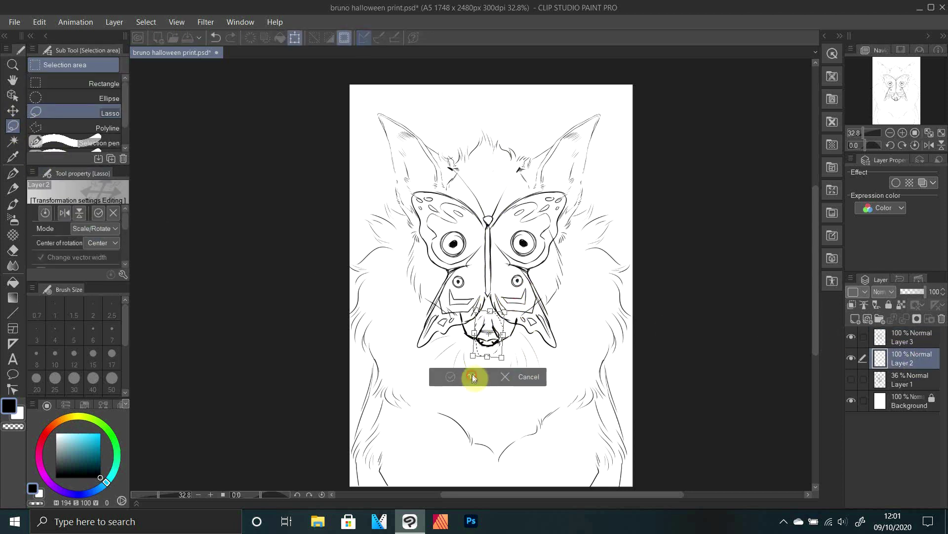
pyautogui.click(644, 280)
# Merge the butterfly on Layer 3 into Layer 2 and check the combined line art by toggling its visibility
pyautogui.moveTo(899, 91); pyautogui.dragTo(900, 94)
pyautogui.click(915, 339)
pyautogui.click(904, 319)
pyautogui.click(852, 338)
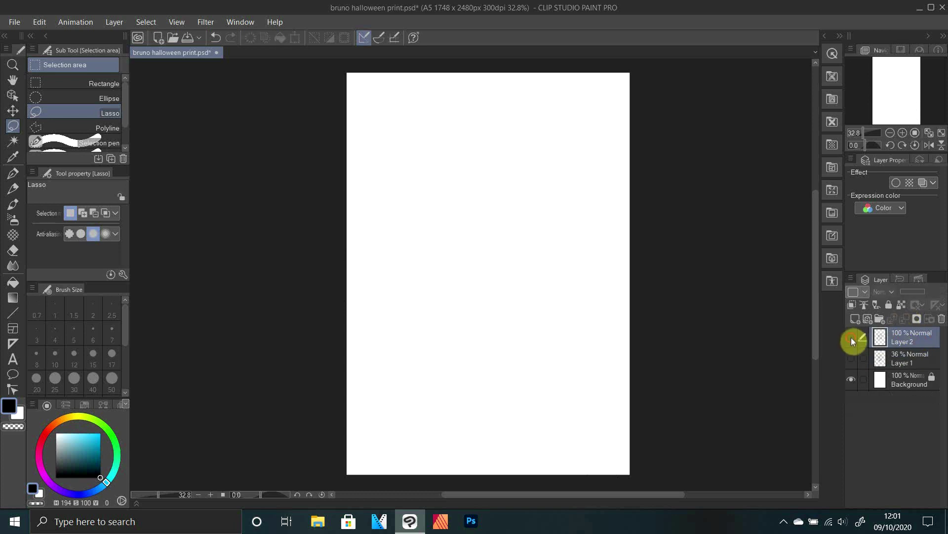
pyautogui.click(851, 340)
# Add a new layer beneath the line art and fill it with dark brown (H 29, S 30, V 22)
pyautogui.click(13, 111)
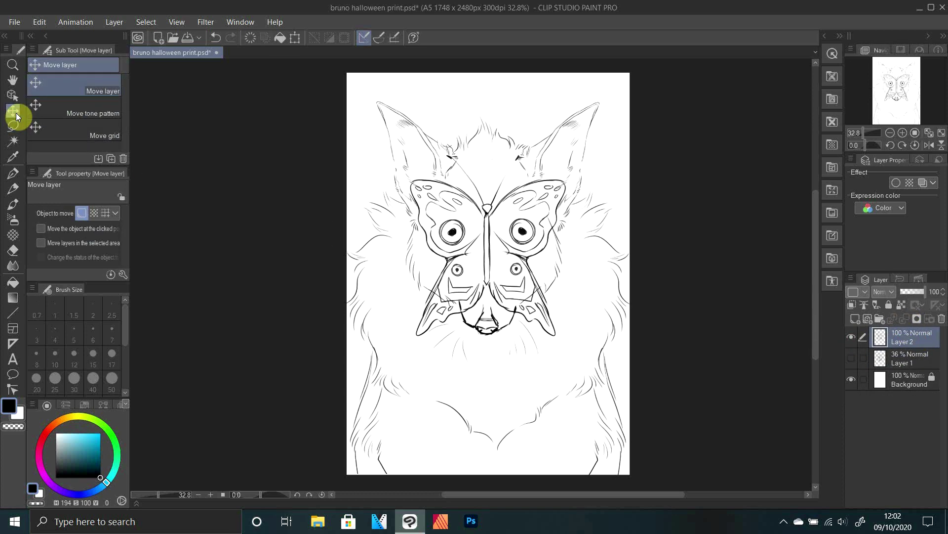
pyautogui.click(914, 363)
pyautogui.click(855, 318)
pyautogui.click(49, 431)
pyautogui.moveTo(48, 434); pyautogui.dragTo(58, 421)
pyautogui.click(69, 467)
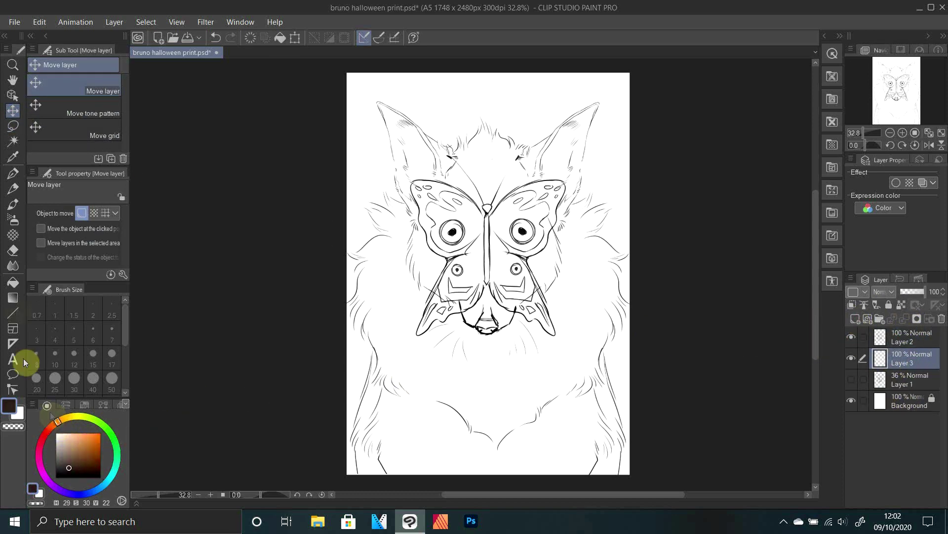
pyautogui.click(12, 282)
pyautogui.click(444, 188)
# Add a layer above the brown fill and outline the dog's silhouette in beige (H 29, S 21, V 77) with the size 50 G-pen
pyautogui.click(856, 318)
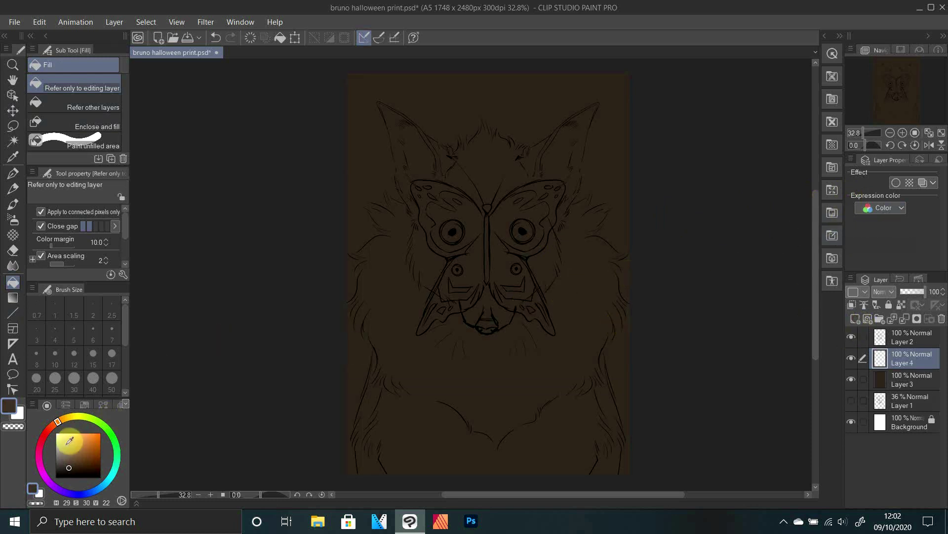
pyautogui.click(65, 443)
pyautogui.click(13, 173)
pyautogui.click(101, 82)
pyautogui.click(112, 379)
pyautogui.moveTo(379, 103)
pyautogui.mouseDown()
pyautogui.moveTo(406, 201)
pyautogui.moveTo(374, 213)
pyautogui.moveTo(373, 257)
pyautogui.moveTo(351, 317)
pyautogui.moveTo(372, 328)
pyautogui.moveTo(361, 473)
pyautogui.mouseUp()
pyautogui.moveTo(379, 103)
pyautogui.mouseDown()
pyautogui.moveTo(387, 117)
pyautogui.moveTo(468, 148)
pyautogui.moveTo(481, 140)
pyautogui.moveTo(534, 152)
pyautogui.moveTo(584, 127)
pyautogui.moveTo(599, 105)
pyautogui.moveTo(571, 214)
pyautogui.moveTo(616, 206)
pyautogui.moveTo(590, 236)
pyautogui.moveTo(619, 277)
pyautogui.moveTo(607, 352)
pyautogui.moveTo(620, 483)
pyautogui.mouseUp()
# Fill the inside of the dog's silhouette with beige, checking the outline with the line art hidden
pyautogui.click(12, 282)
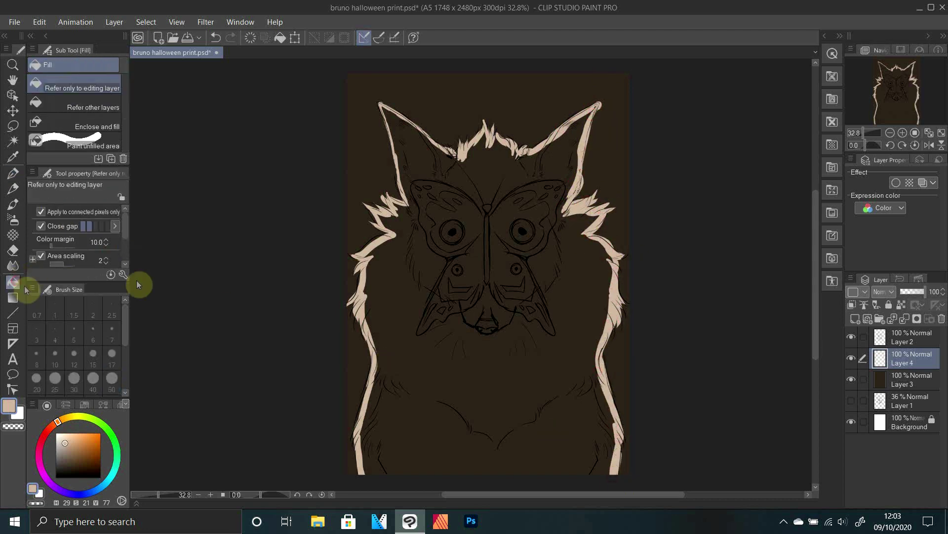
pyautogui.click(467, 351)
pyautogui.hotkey('ctrl', 'z')
pyautogui.click(851, 337)
pyautogui.click(14, 174)
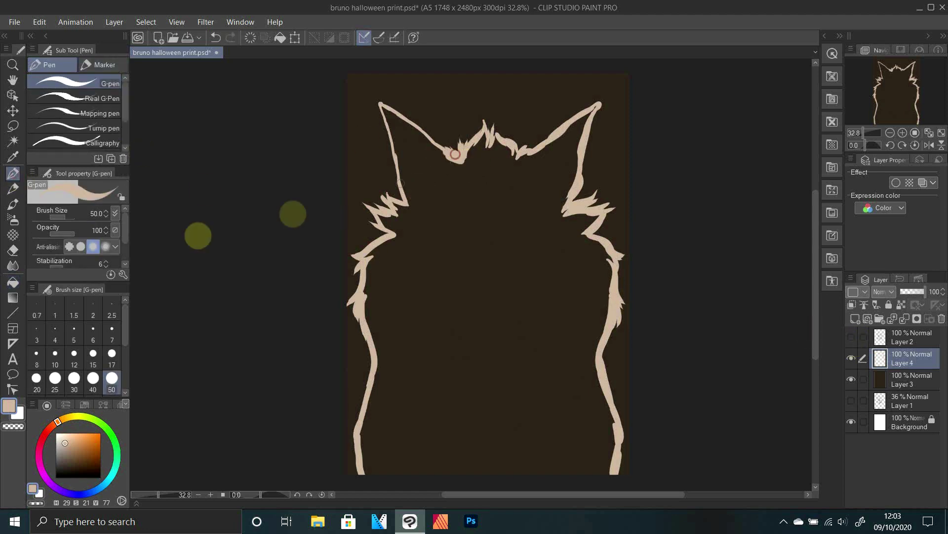
pyautogui.hotkey('ctrl', 'y')
pyautogui.click(851, 337)
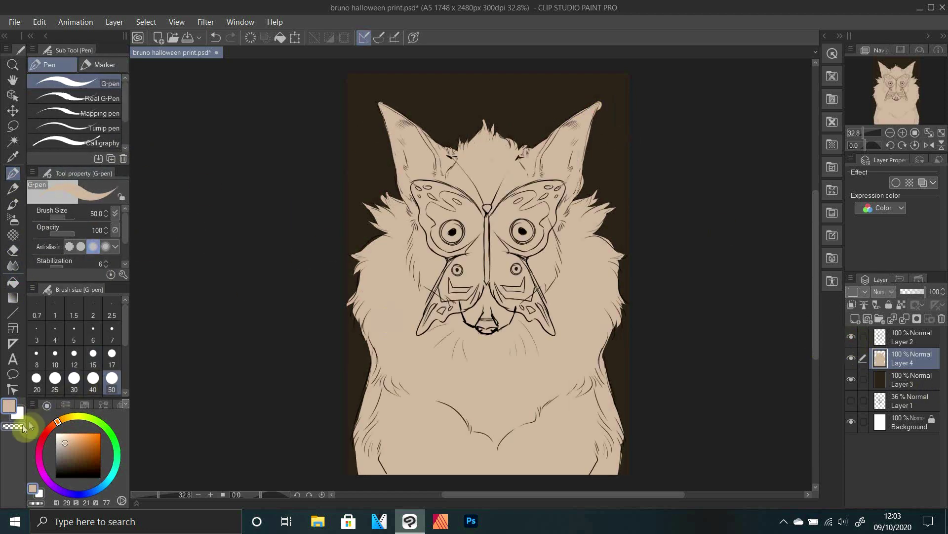
# Erase the beige spilling past the ear tips and silhouette edges using the G-pen with transparent colour, reducing its size to 40
pyautogui.click(14, 426)
pyautogui.moveTo(590, 99)
pyautogui.mouseDown()
pyautogui.moveTo(612, 101)
pyautogui.moveTo(603, 116)
pyautogui.mouseUp()
pyautogui.moveTo(391, 102); pyautogui.dragTo(374, 109)
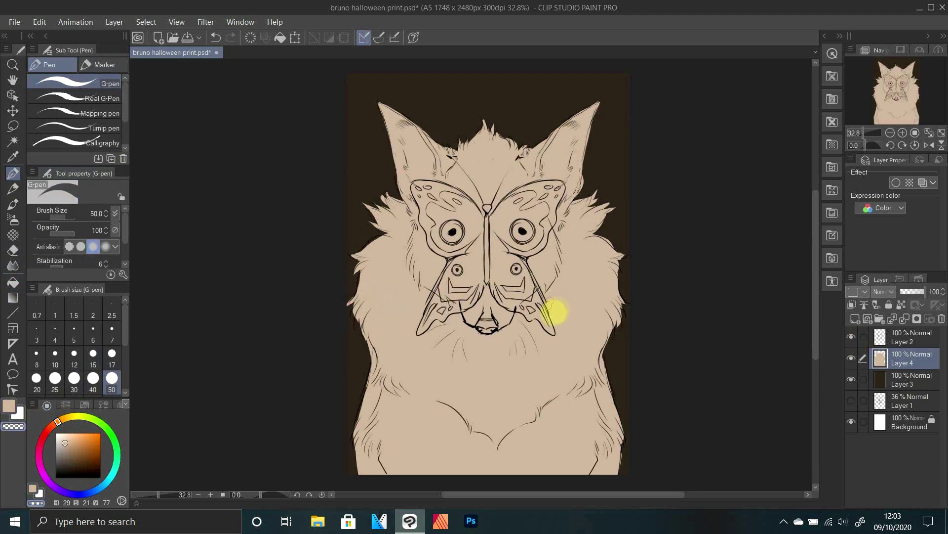
pyautogui.press('[')
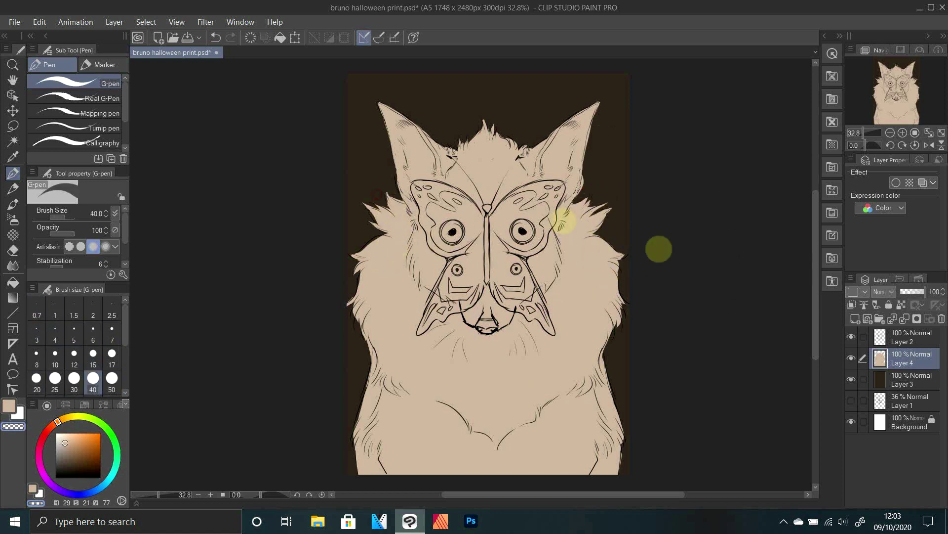
# Add a layer clipped to the beige base and paint a brown (H 29, S 34, V 39) forehead patch with the size 50 G-pen
pyautogui.click(855, 318)
pyautogui.click(852, 305)
pyautogui.moveTo(76, 440); pyautogui.dragTo(71, 459)
pyautogui.click(112, 381)
pyautogui.moveTo(456, 157)
pyautogui.mouseDown()
pyautogui.moveTo(502, 155)
pyautogui.moveTo(462, 161)
pyautogui.moveTo(486, 210)
pyautogui.moveTo(521, 184)
pyautogui.moveTo(516, 164)
pyautogui.moveTo(470, 172)
pyautogui.moveTo(491, 169)
pyautogui.mouseUp()
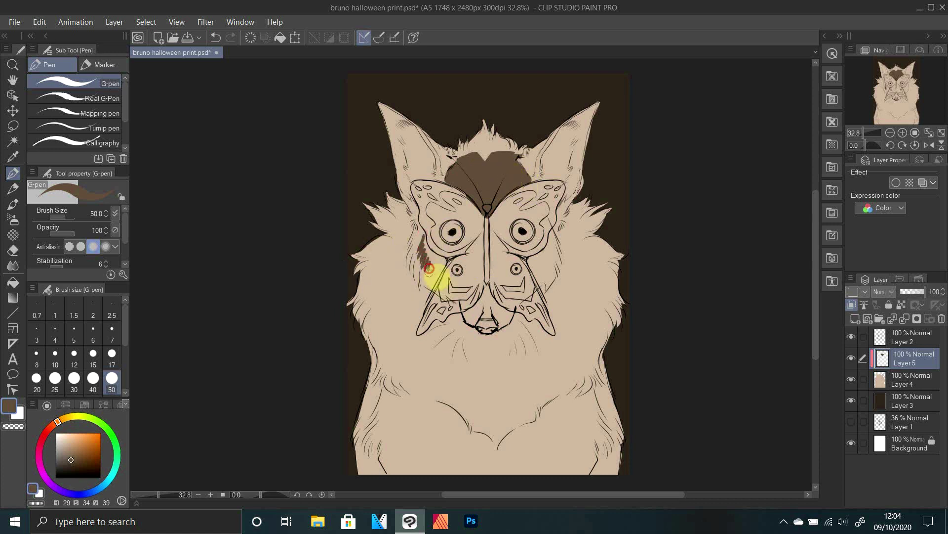
# Paint the brown fur patches on both cheeks beside the butterfly and down both sides of the dog's lower body
pyautogui.moveTo(437, 279); pyautogui.dragTo(439, 283)
pyautogui.moveTo(429, 243); pyautogui.dragTo(430, 268)
pyautogui.moveTo(546, 244); pyautogui.dragTo(538, 295)
pyautogui.moveTo(382, 376)
pyautogui.mouseDown()
pyautogui.moveTo(359, 422)
pyautogui.moveTo(364, 466)
pyautogui.mouseUp()
pyautogui.moveTo(612, 358)
pyautogui.mouseDown()
pyautogui.moveTo(604, 385)
pyautogui.moveTo(621, 444)
pyautogui.moveTo(614, 470)
pyautogui.moveTo(588, 492)
pyautogui.mouseUp()
pyautogui.moveTo(419, 215); pyautogui.dragTo(414, 250)
# Paint dark brown (H 29, S 44, V 21) between the ears and forehead, and add dark stripes to the lower body sides
pyautogui.click(75, 467)
pyautogui.moveTo(444, 174)
pyautogui.mouseDown()
pyautogui.moveTo(431, 134)
pyautogui.moveTo(455, 162)
pyautogui.moveTo(449, 169)
pyautogui.mouseUp()
pyautogui.moveTo(538, 186); pyautogui.dragTo(530, 154)
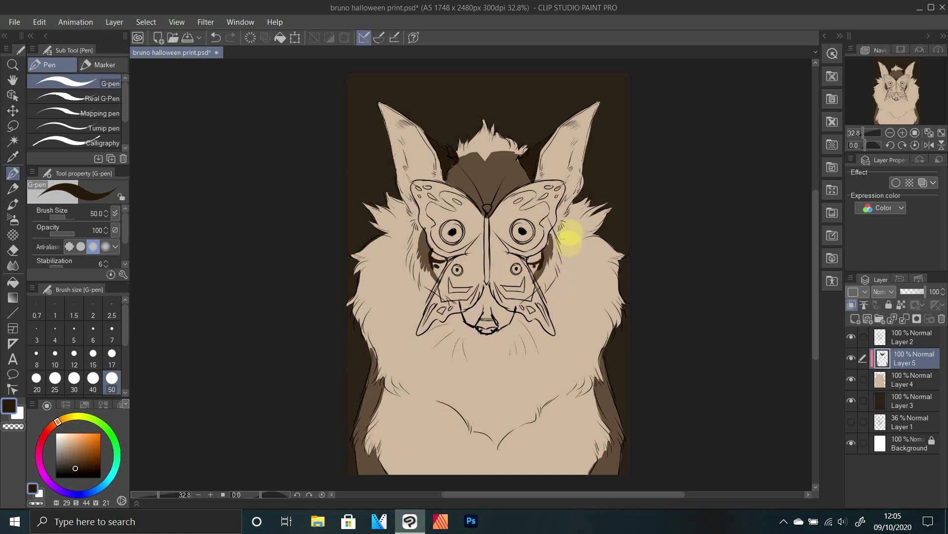
pyautogui.moveTo(606, 383); pyautogui.dragTo(614, 464)
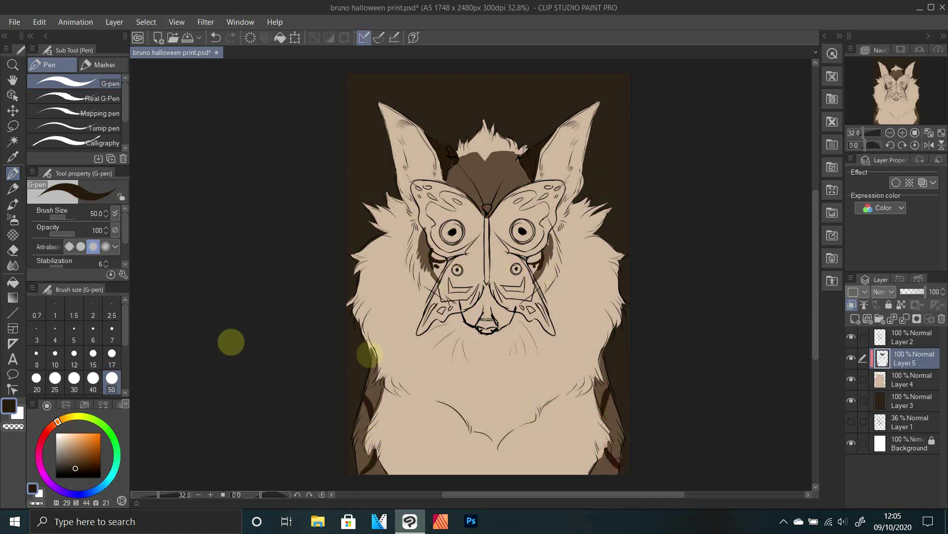
# Trim the brown patches on the lower body with transparent colour and paint dark brown stripes on the forehead
pyautogui.click(13, 426)
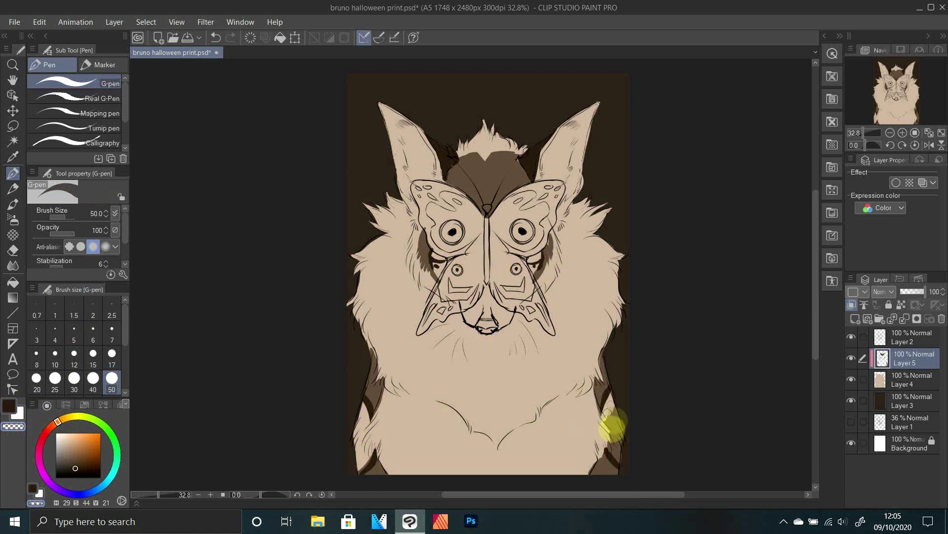
pyautogui.press('c')
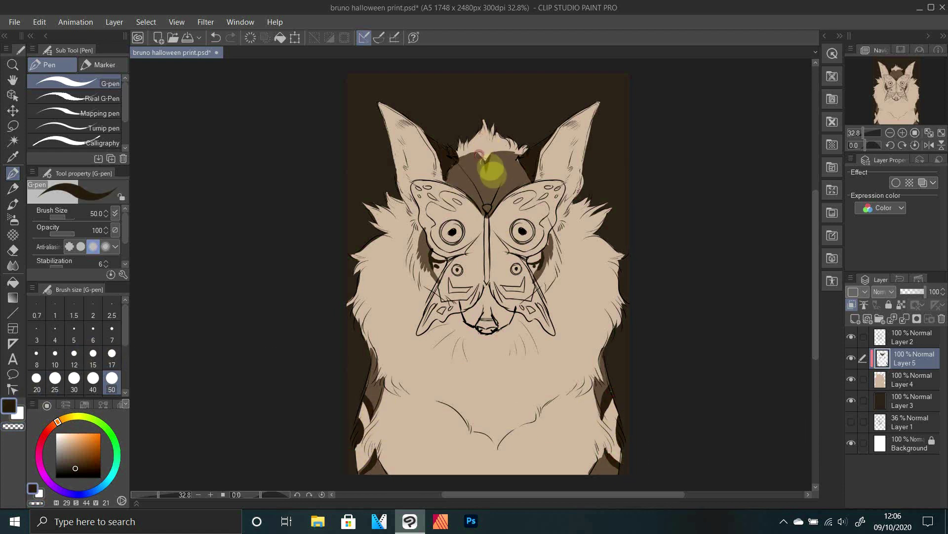
pyautogui.moveTo(477, 154)
pyautogui.mouseDown()
pyautogui.moveTo(484, 187)
pyautogui.moveTo(513, 175)
pyautogui.moveTo(502, 169)
pyautogui.moveTo(519, 180)
pyautogui.moveTo(497, 193)
pyautogui.moveTo(468, 174)
pyautogui.moveTo(477, 194)
pyautogui.moveTo(508, 195)
pyautogui.mouseUp()
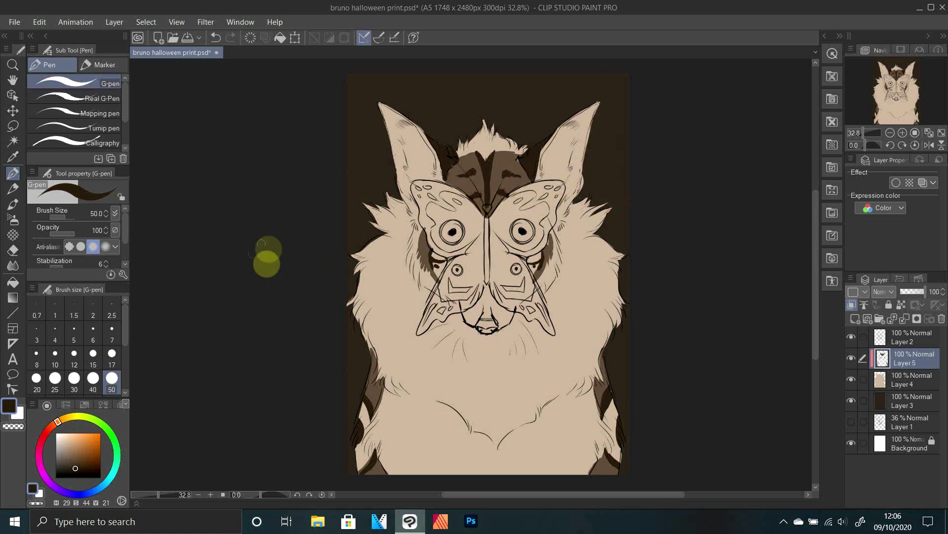
# Paint the outer inside strips of both ears pink (H 13, S 35, V 80)
pyautogui.click(71, 442)
pyautogui.click(49, 428)
pyautogui.moveTo(391, 114); pyautogui.dragTo(411, 187)
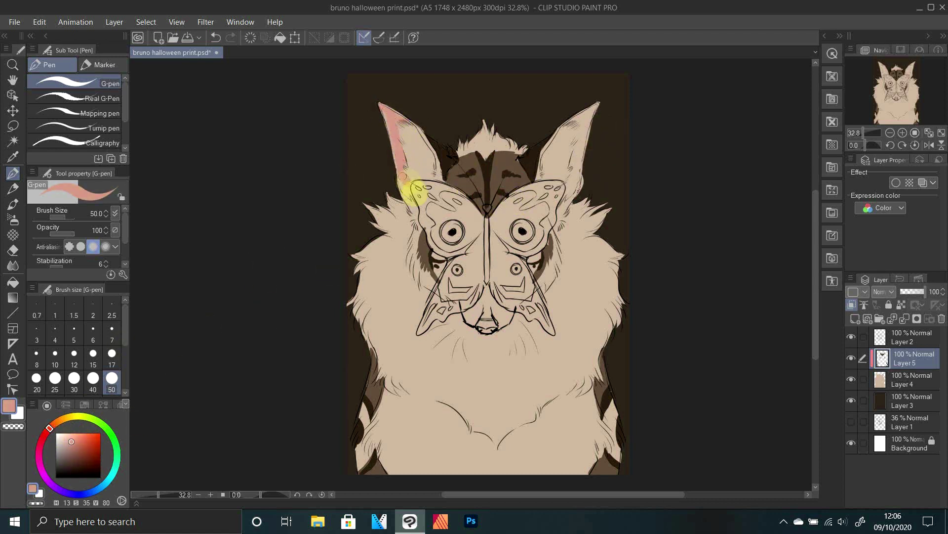
pyautogui.moveTo(580, 186); pyautogui.dragTo(591, 127)
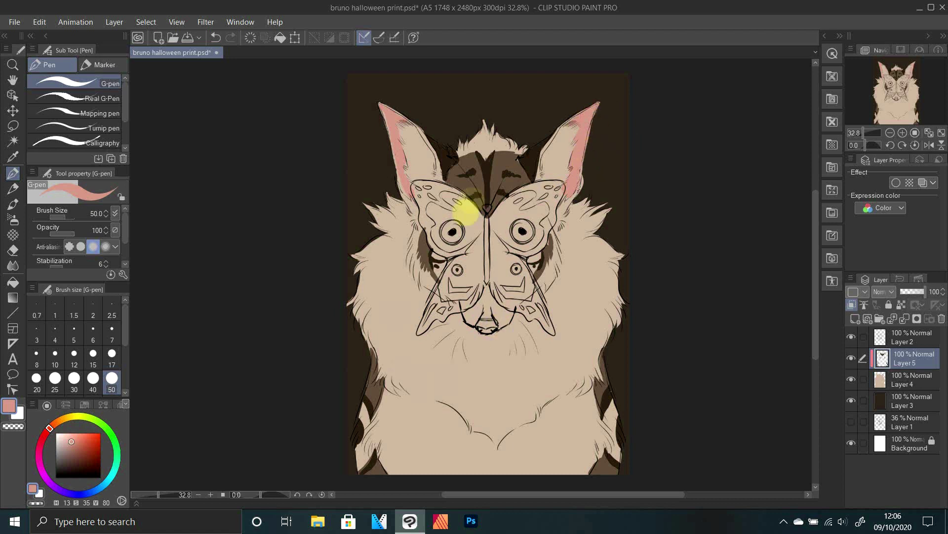
# Paint the dog's nose and muzzle top dark brown (H 13, S 26, V 18) and soften the shading with the Blend tool
pyautogui.click(68, 469)
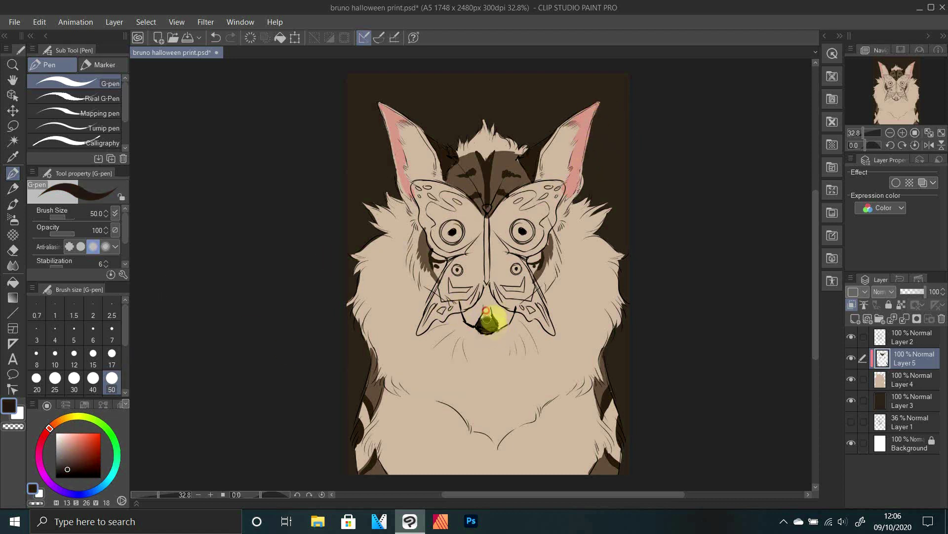
pyautogui.press('j')
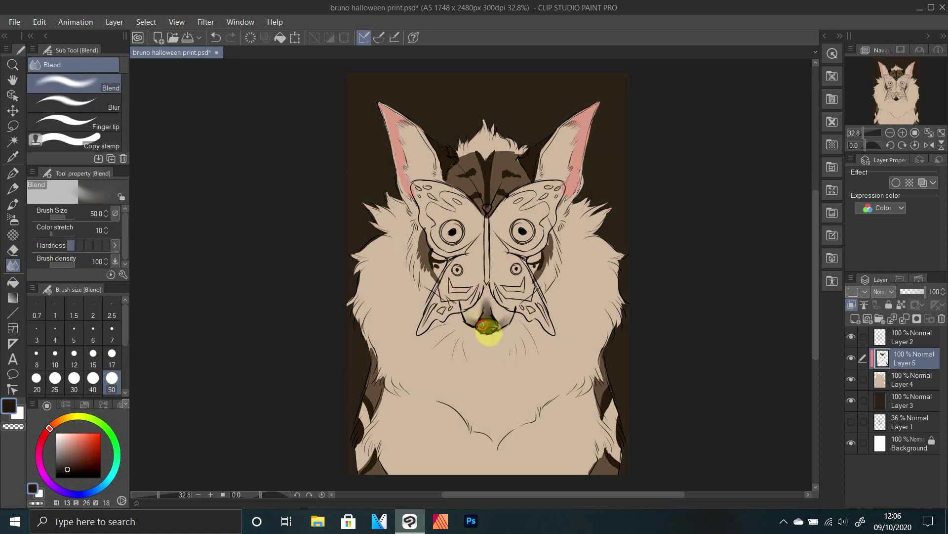
pyautogui.press('p')
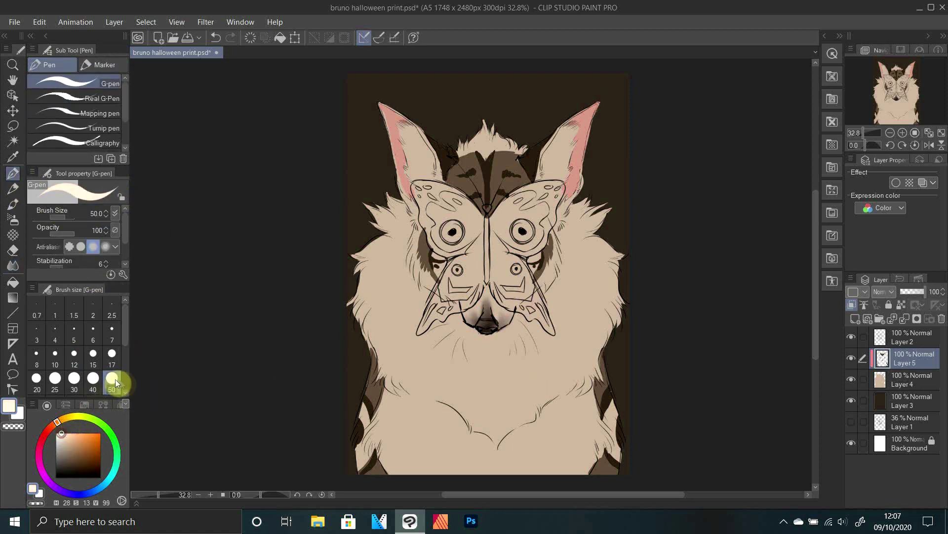
pyautogui.click(13, 219)
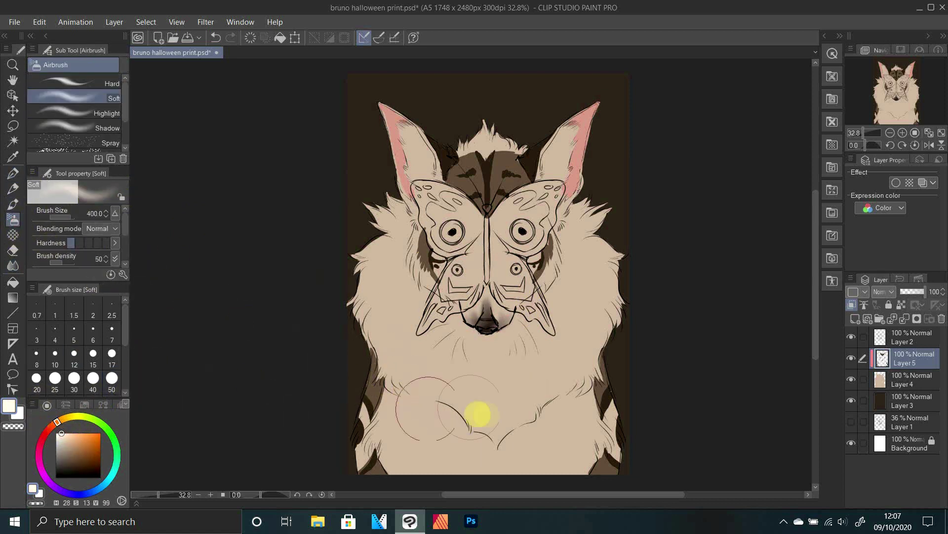
pyautogui.moveTo(477, 414); pyautogui.dragTo(525, 416)
pyautogui.hotkey('ctrl', 'z')
pyautogui.press(']')
pyautogui.press(']')
pyautogui.press(']')
pyautogui.press(']')
pyautogui.press(']')
pyautogui.press(']')
pyautogui.press(']')
pyautogui.press('[')
pyautogui.press('[')
pyautogui.press('[')
pyautogui.press('[')
pyautogui.press('[')
pyautogui.press('[')
pyautogui.press('[')
pyautogui.press('[')
pyautogui.press('[')
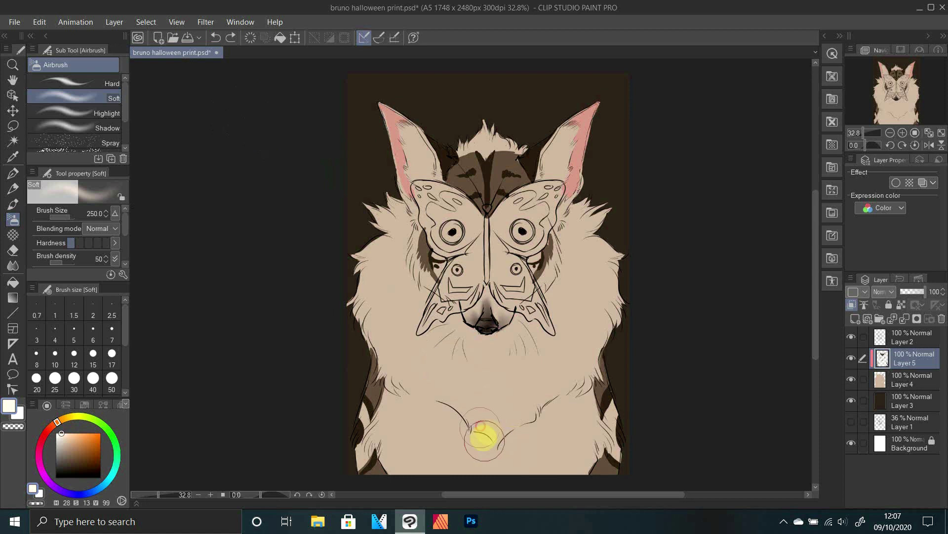
pyautogui.moveTo(485, 441); pyautogui.dragTo(518, 413)
pyautogui.hotkey('ctrl', 'z')
pyautogui.moveTo(537, 374); pyautogui.dragTo(420, 370)
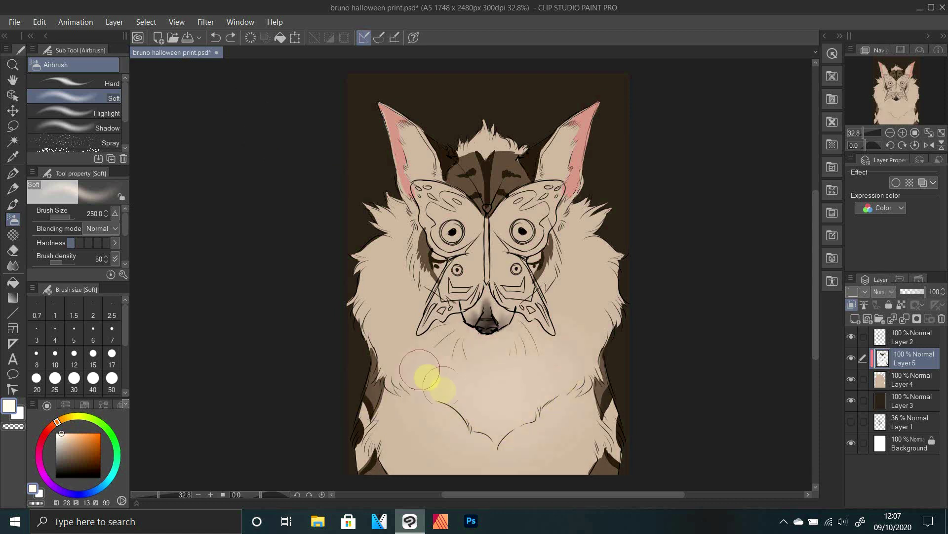
pyautogui.hotkey('ctrl', 'z')
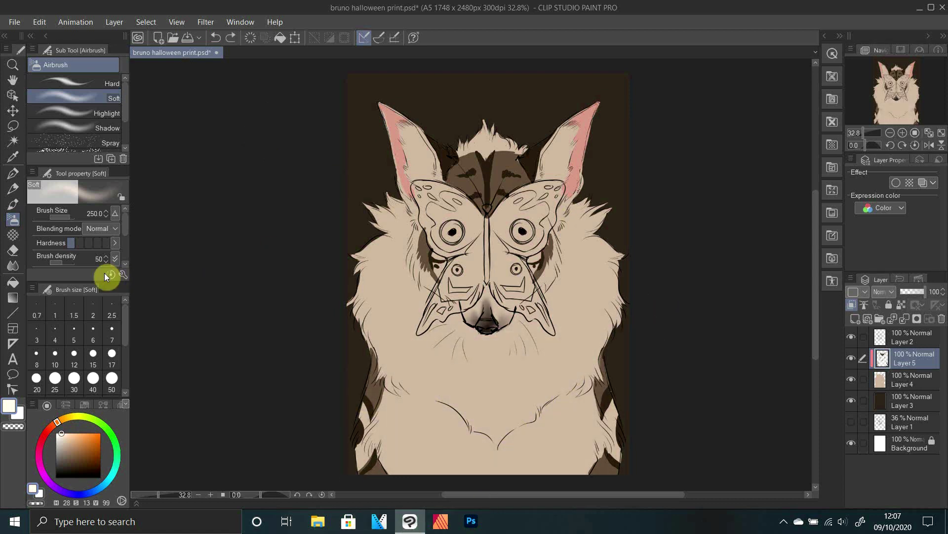
# Paint the inner areas of the butterfly's upper and lower wings on both sides red-brown (H 28, S 100, V 42) with the G-pen
pyautogui.moveTo(863, 133); pyautogui.dragTo(865, 133)
pyautogui.click(100, 458)
pyautogui.click(12, 174)
pyautogui.moveTo(483, 228)
pyautogui.mouseDown()
pyautogui.moveTo(438, 307)
pyautogui.moveTo(469, 304)
pyautogui.moveTo(476, 218)
pyautogui.mouseUp()
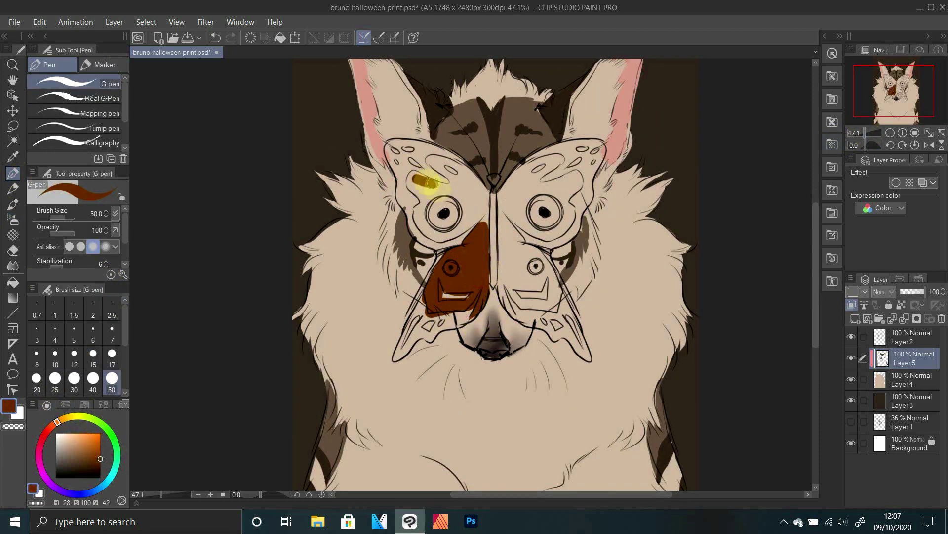
pyautogui.moveTo(430, 183)
pyautogui.mouseDown()
pyautogui.moveTo(479, 204)
pyautogui.moveTo(441, 188)
pyautogui.moveTo(431, 161)
pyautogui.moveTo(483, 215)
pyautogui.moveTo(455, 164)
pyautogui.moveTo(493, 189)
pyautogui.moveTo(507, 244)
pyautogui.moveTo(528, 251)
pyautogui.moveTo(555, 300)
pyautogui.moveTo(515, 294)
pyautogui.moveTo(498, 268)
pyautogui.moveTo(505, 278)
pyautogui.moveTo(532, 261)
pyautogui.mouseUp()
pyautogui.moveTo(735, 116); pyautogui.dragTo(727, 147)
pyautogui.moveTo(498, 245)
pyautogui.mouseDown()
pyautogui.moveTo(524, 194)
pyautogui.moveTo(518, 205)
pyautogui.moveTo(563, 208)
pyautogui.moveTo(560, 257)
pyautogui.moveTo(508, 232)
pyautogui.moveTo(564, 213)
pyautogui.moveTo(504, 213)
pyautogui.mouseUp()
# Paint the large eyespots on both upper wings white
pyautogui.click(56, 433)
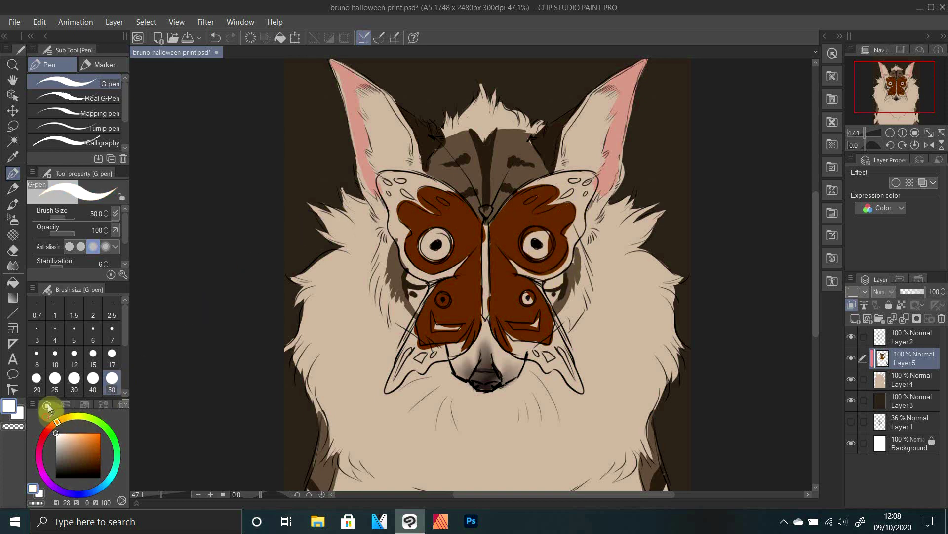
pyautogui.moveTo(442, 249); pyautogui.dragTo(435, 239)
pyautogui.moveTo(538, 239); pyautogui.dragTo(532, 255)
# Paint the small eyespots on both lower wings bright orange (H 28, S 100, V 100)
pyautogui.moveTo(862, 132); pyautogui.dragTo(867, 133)
pyautogui.click(101, 432)
pyautogui.moveTo(426, 306); pyautogui.dragTo(427, 316)
pyautogui.moveTo(564, 307); pyautogui.dragTo(561, 304)
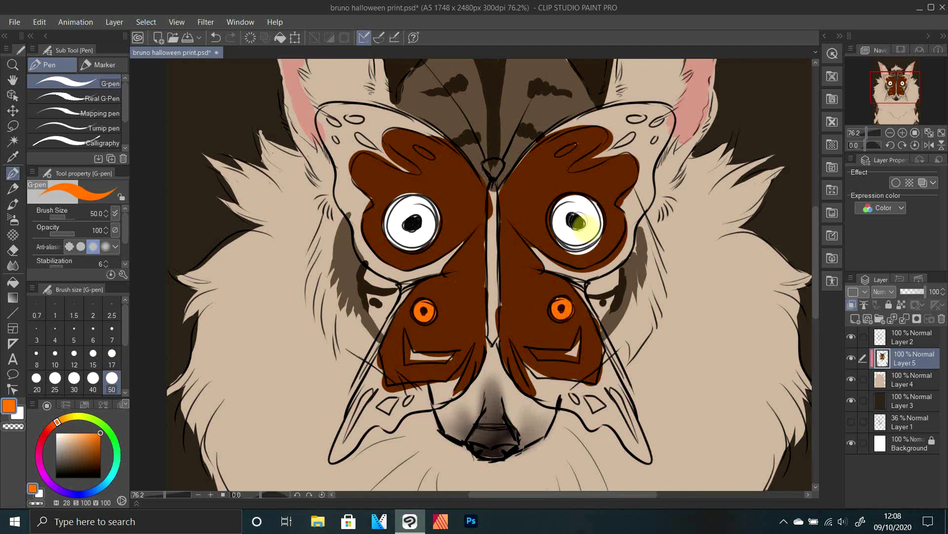
# Blend the orange around the pupils into the white of both upper-wing eyespots with the Blend tool
pyautogui.click(13, 265)
pyautogui.moveTo(415, 216); pyautogui.dragTo(412, 225)
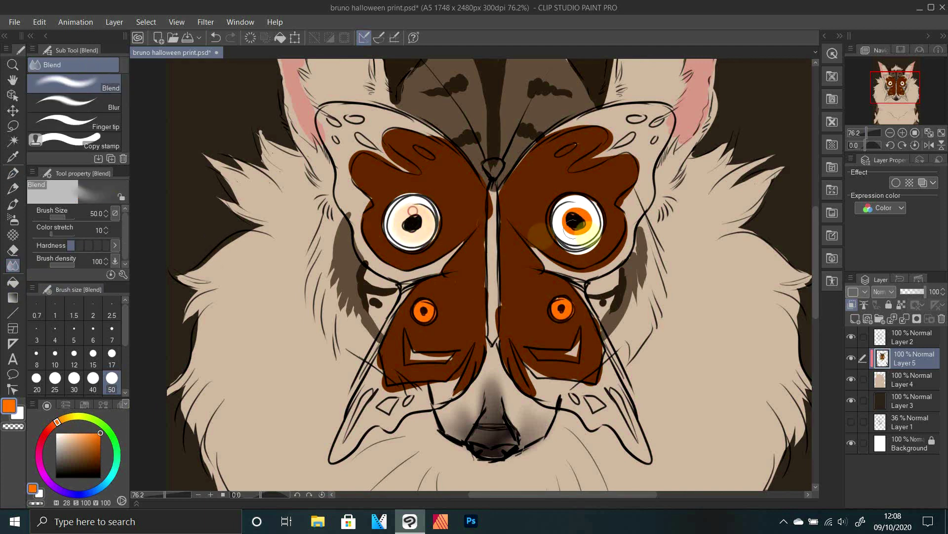
pyautogui.moveTo(575, 220); pyautogui.dragTo(583, 233)
# Paint the left lower wing's border and inner mark black with the size 20 G-pen, and its small spots white
pyautogui.click(13, 173)
pyautogui.click(101, 477)
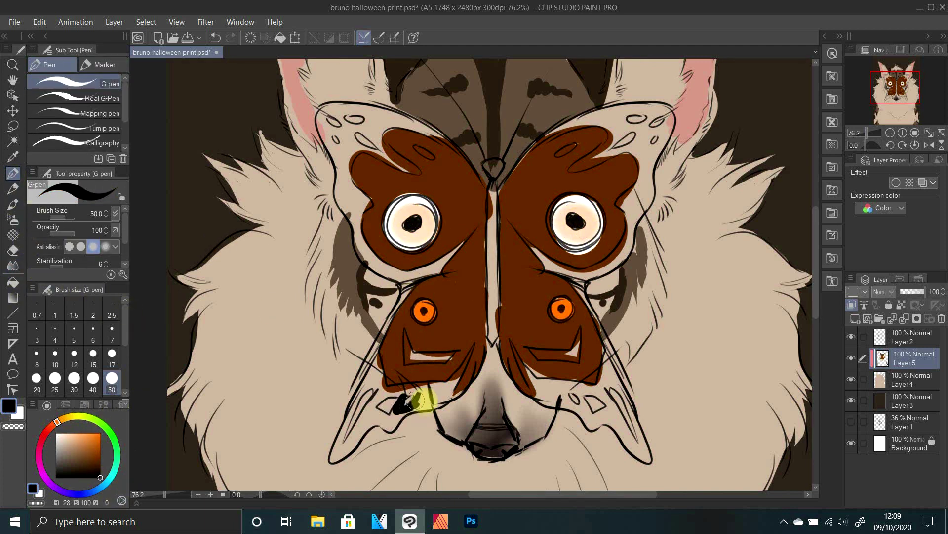
pyautogui.moveTo(415, 401)
pyautogui.mouseDown()
pyautogui.moveTo(476, 349)
pyautogui.moveTo(391, 434)
pyautogui.mouseUp()
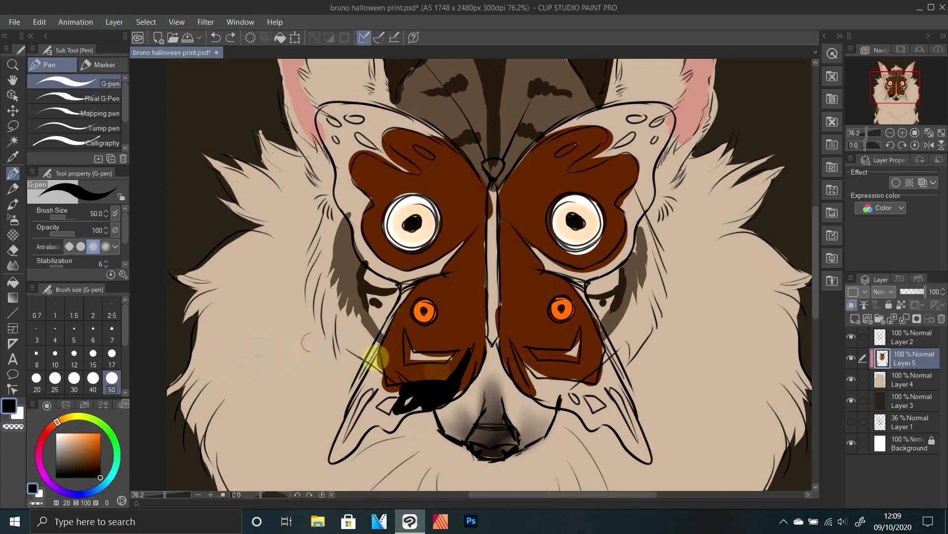
pyautogui.click(37, 380)
pyautogui.hotkey('ctrl', 'z')
pyautogui.moveTo(406, 397); pyautogui.dragTo(395, 421)
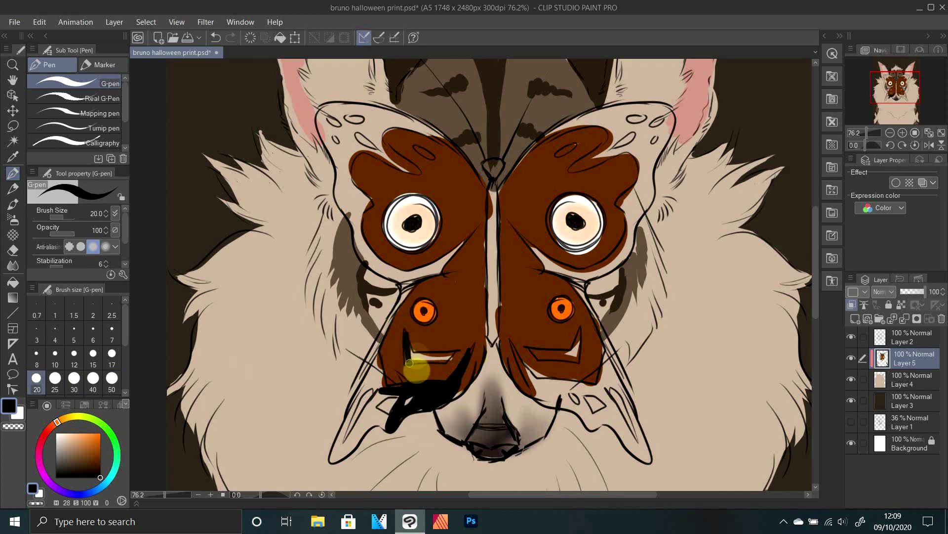
pyautogui.moveTo(417, 364)
pyautogui.mouseDown()
pyautogui.moveTo(449, 364)
pyautogui.moveTo(387, 387)
pyautogui.moveTo(403, 295)
pyautogui.moveTo(337, 451)
pyautogui.moveTo(384, 395)
pyautogui.moveTo(383, 415)
pyautogui.moveTo(388, 407)
pyautogui.mouseUp()
pyautogui.press('x')
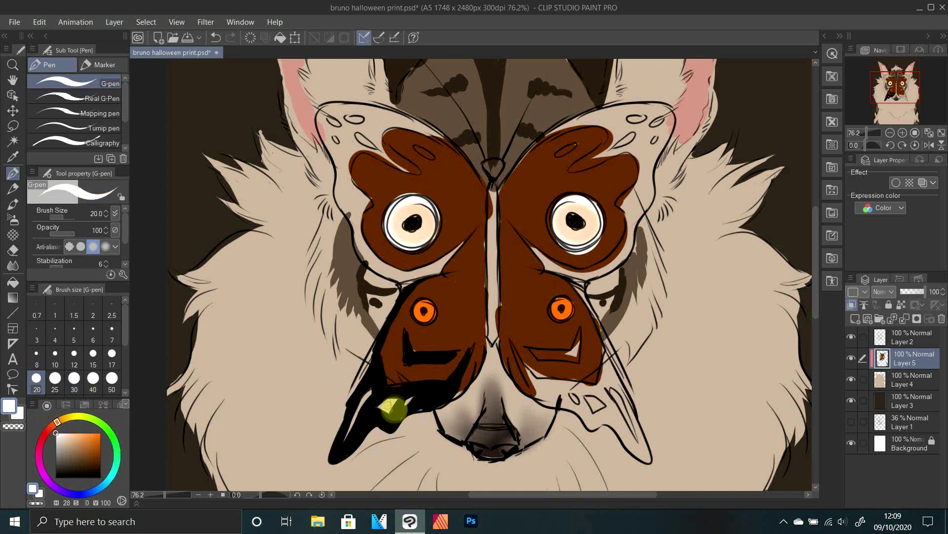
# Paint the left upper wing's border and markings black, and its small spots and curved edge stripe white
pyautogui.press('x')
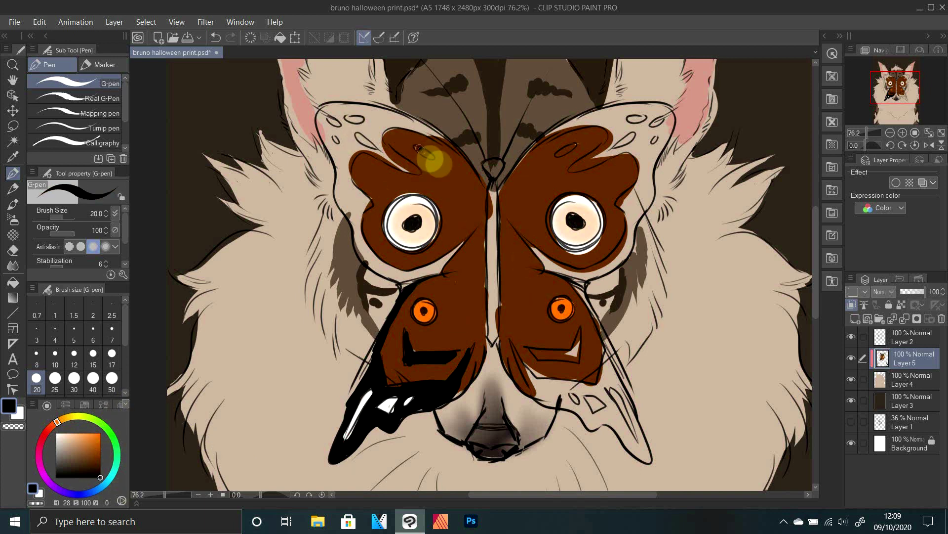
pyautogui.moveTo(434, 159)
pyautogui.mouseDown()
pyautogui.moveTo(385, 144)
pyautogui.moveTo(392, 162)
pyautogui.moveTo(349, 163)
pyautogui.moveTo(392, 267)
pyautogui.mouseUp()
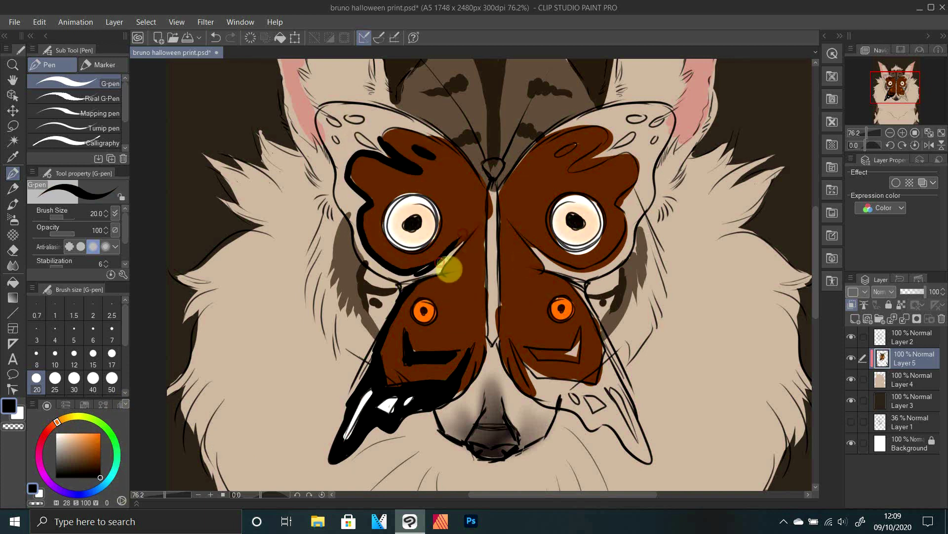
pyautogui.hotkey('ctrl', 'z')
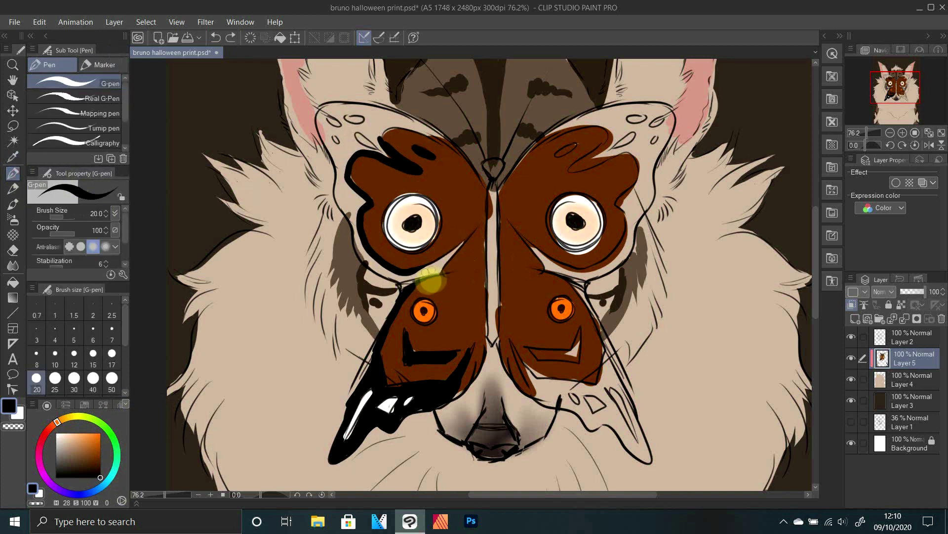
pyautogui.moveTo(420, 271)
pyautogui.mouseDown()
pyautogui.moveTo(472, 234)
pyautogui.moveTo(424, 272)
pyautogui.moveTo(385, 272)
pyautogui.mouseUp()
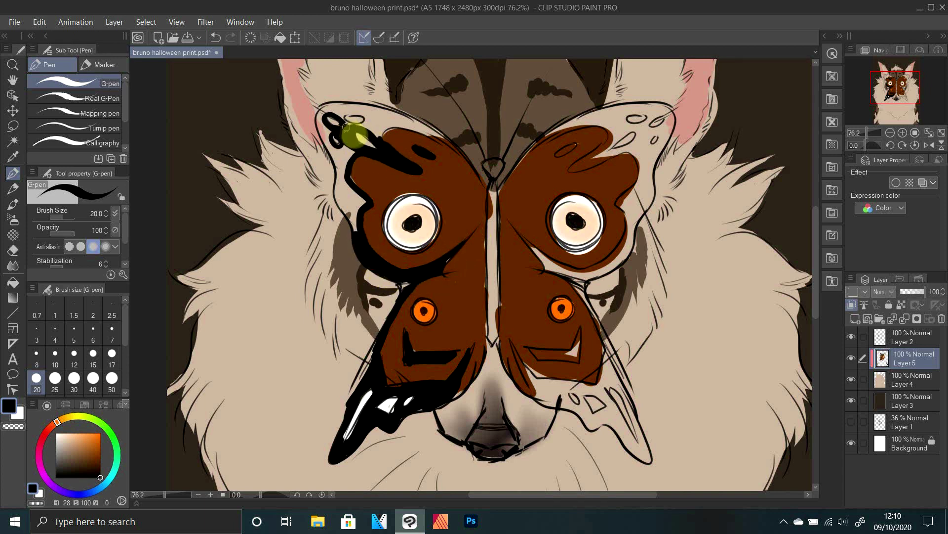
pyautogui.moveTo(343, 169)
pyautogui.mouseDown()
pyautogui.moveTo(334, 152)
pyautogui.moveTo(344, 204)
pyautogui.moveTo(339, 188)
pyautogui.moveTo(366, 202)
pyautogui.moveTo(346, 191)
pyautogui.moveTo(337, 115)
pyautogui.moveTo(345, 105)
pyautogui.moveTo(453, 146)
pyautogui.moveTo(378, 112)
pyautogui.moveTo(382, 134)
pyautogui.mouseUp()
pyautogui.click(56, 433)
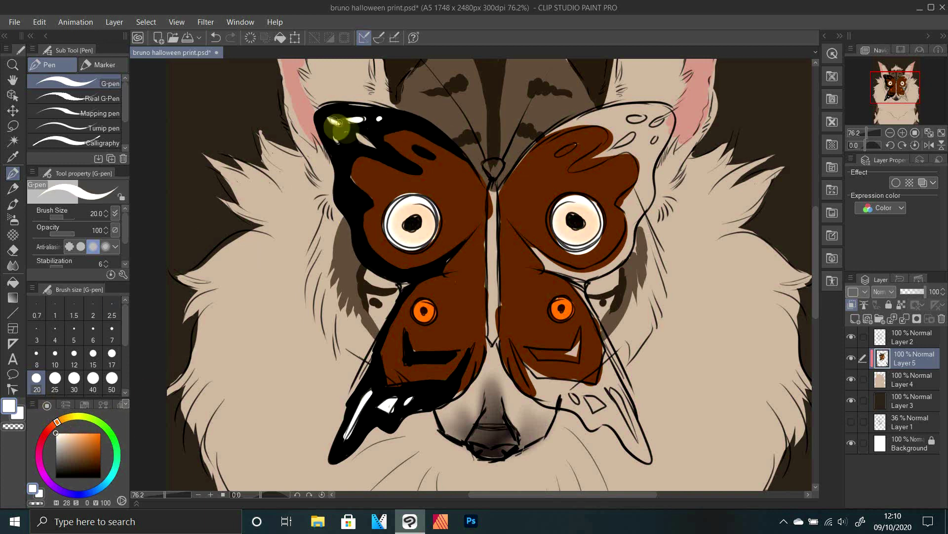
pyautogui.moveTo(343, 186)
pyautogui.mouseDown()
pyautogui.moveTo(396, 276)
pyautogui.moveTo(349, 198)
pyautogui.mouseUp()
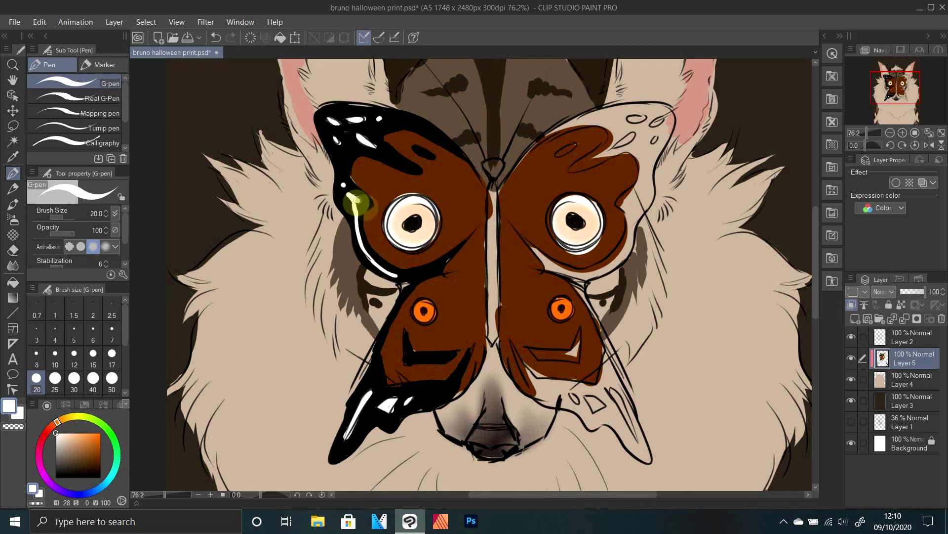
# Paint the right lower wing's border, tail and inner mark black, leaving its small spots open
pyautogui.click(890, 132)
pyautogui.click(902, 134)
pyautogui.click(903, 133)
pyautogui.click(902, 133)
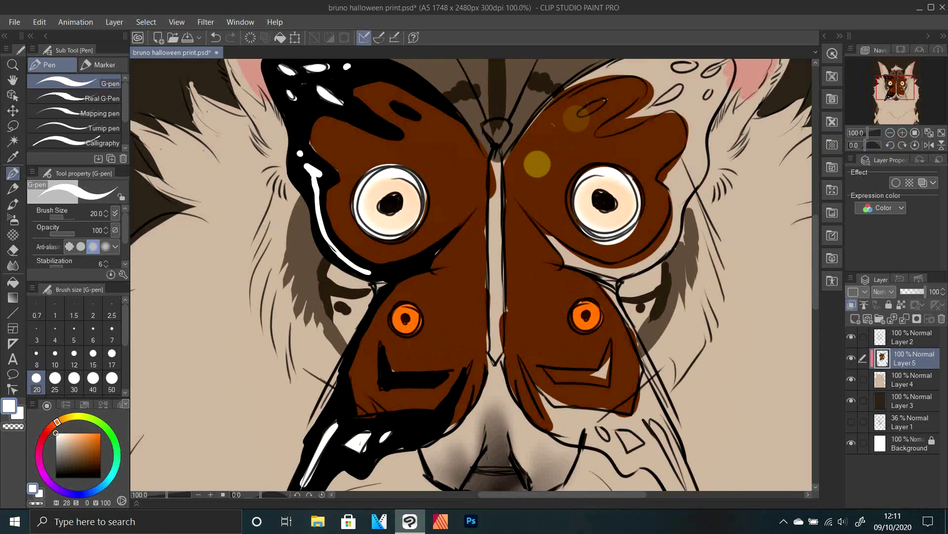
pyautogui.moveTo(897, 88); pyautogui.dragTo(902, 92)
pyautogui.click(101, 478)
pyautogui.moveTo(421, 287)
pyautogui.mouseDown()
pyautogui.moveTo(474, 358)
pyautogui.moveTo(497, 346)
pyautogui.mouseUp()
pyautogui.moveTo(442, 296)
pyautogui.mouseDown()
pyautogui.moveTo(453, 309)
pyautogui.moveTo(514, 269)
pyautogui.mouseUp()
pyautogui.moveTo(548, 303)
pyautogui.mouseDown()
pyautogui.moveTo(599, 440)
pyautogui.moveTo(548, 355)
pyautogui.moveTo(542, 323)
pyautogui.moveTo(534, 348)
pyautogui.moveTo(514, 358)
pyautogui.moveTo(531, 386)
pyautogui.mouseUp()
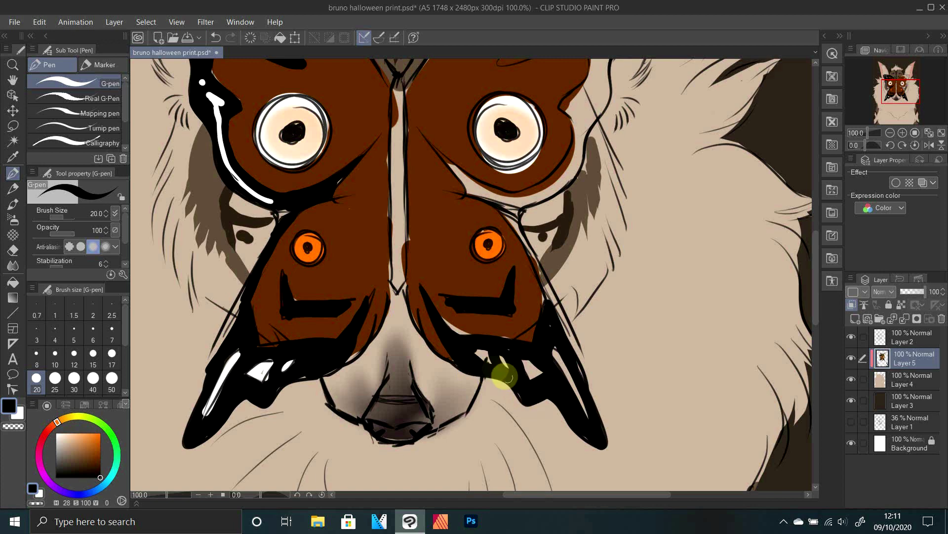
pyautogui.moveTo(509, 378); pyautogui.dragTo(484, 356)
# Paint the right upper wing's border and inner markings black with the G-pen
pyautogui.moveTo(902, 92); pyautogui.dragTo(904, 81)
pyautogui.moveTo(541, 211)
pyautogui.mouseDown()
pyautogui.moveTo(473, 261)
pyautogui.moveTo(510, 243)
pyautogui.moveTo(552, 243)
pyautogui.moveTo(528, 305)
pyautogui.moveTo(534, 362)
pyautogui.moveTo(454, 393)
pyautogui.moveTo(387, 333)
pyautogui.moveTo(432, 387)
pyautogui.moveTo(463, 403)
pyautogui.moveTo(533, 378)
pyautogui.moveTo(437, 393)
pyautogui.moveTo(569, 291)
pyautogui.moveTo(542, 322)
pyautogui.mouseUp()
pyautogui.moveTo(549, 222)
pyautogui.mouseDown()
pyautogui.moveTo(455, 247)
pyautogui.moveTo(524, 218)
pyautogui.moveTo(435, 232)
pyautogui.moveTo(599, 195)
pyautogui.moveTo(573, 266)
pyautogui.mouseUp()
pyautogui.moveTo(559, 229)
pyautogui.mouseDown()
pyautogui.moveTo(590, 202)
pyautogui.moveTo(560, 216)
pyautogui.moveTo(577, 216)
pyautogui.moveTo(533, 193)
pyautogui.moveTo(498, 209)
pyautogui.mouseUp()
# Paint the small spots and edge stripes on the right upper and lower wings white
pyautogui.click(56, 433)
pyautogui.click(561, 274)
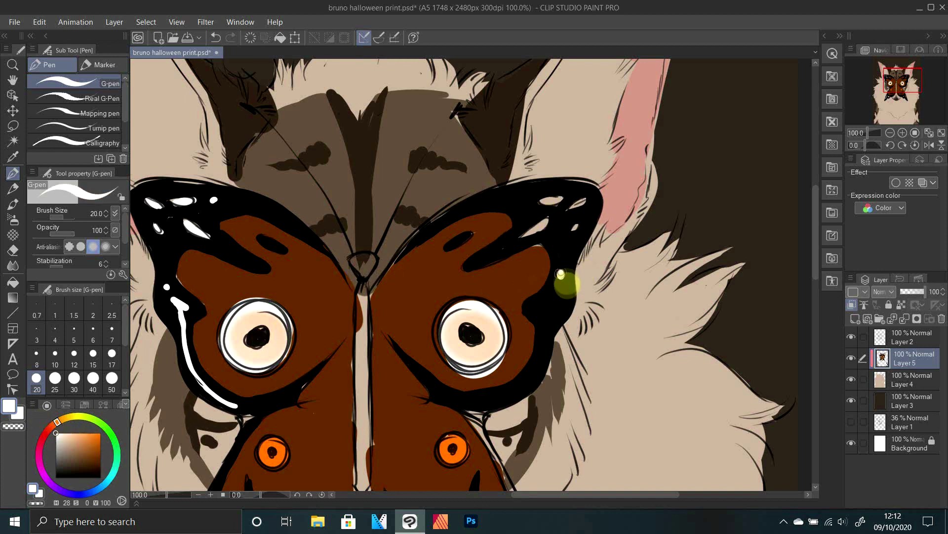
pyautogui.moveTo(567, 287)
pyautogui.mouseDown()
pyautogui.moveTo(551, 341)
pyautogui.moveTo(482, 396)
pyautogui.mouseUp()
pyautogui.moveTo(525, 236); pyautogui.dragTo(561, 199)
pyautogui.moveTo(568, 210); pyautogui.dragTo(586, 200)
pyautogui.click(899, 97)
pyautogui.moveTo(555, 251); pyautogui.dragTo(651, 327)
# Paint the butterfly's body between the wings black from head to tail
pyautogui.keyDown('alt'); pyautogui.click(261, 318); pyautogui.keyUp('alt')
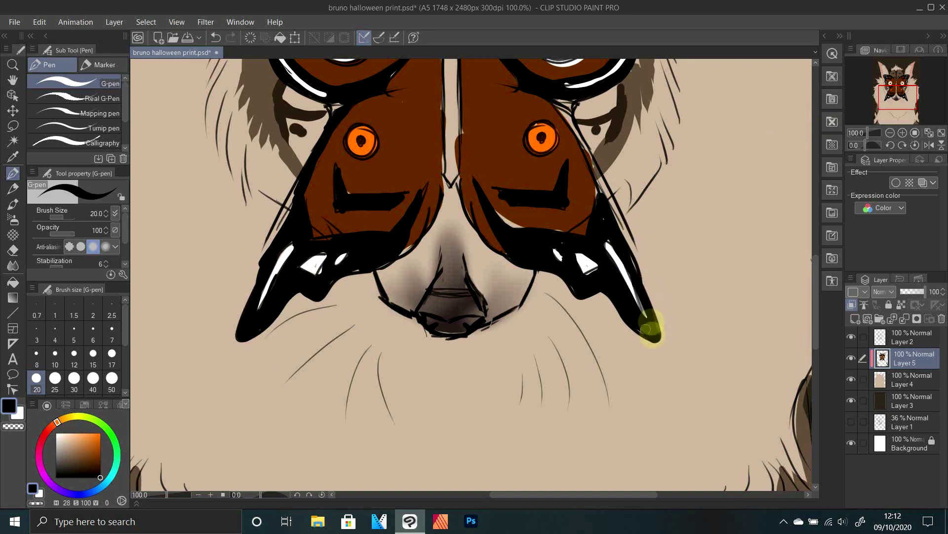
pyautogui.moveTo(863, 133); pyautogui.dragTo(871, 133)
pyautogui.click(897, 84)
pyautogui.moveTo(545, 111)
pyautogui.mouseDown()
pyautogui.moveTo(521, 112)
pyautogui.moveTo(535, 484)
pyautogui.mouseUp()
pyautogui.moveTo(547, 277); pyautogui.dragTo(543, 368)
pyautogui.moveTo(896, 84); pyautogui.dragTo(897, 90)
pyautogui.moveTo(471, 237)
pyautogui.mouseDown()
pyautogui.moveTo(458, 341)
pyautogui.moveTo(468, 365)
pyautogui.mouseUp()
# Merge the butterfly colours into Layer 4 below and add a new clipped layer above it set to Multiply
pyautogui.moveTo(871, 133); pyautogui.dragTo(863, 132)
pyautogui.click(905, 320)
pyautogui.click(855, 319)
pyautogui.click(886, 293)
pyautogui.click(892, 34)
# Lasso the dog's face, inner ears and body inside the fur's outer edge and fill it with muted violet (H 253, S 27, V 48)
pyautogui.click(69, 492)
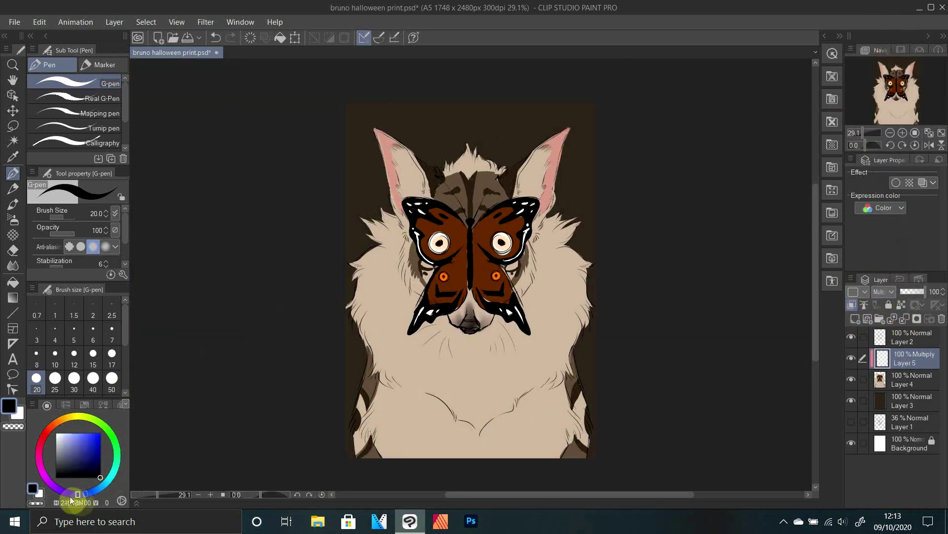
pyautogui.click(68, 456)
pyautogui.click(12, 126)
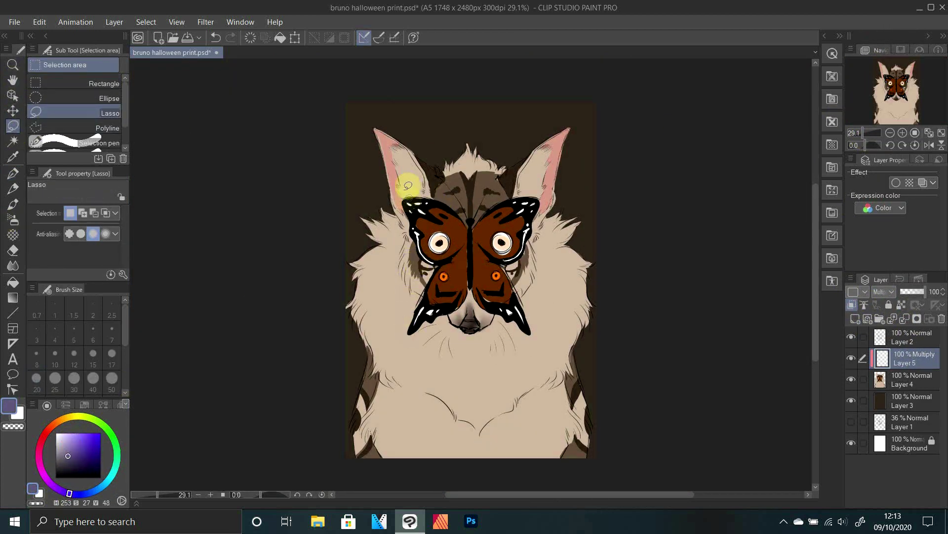
pyautogui.moveTo(483, 165); pyautogui.dragTo(560, 143)
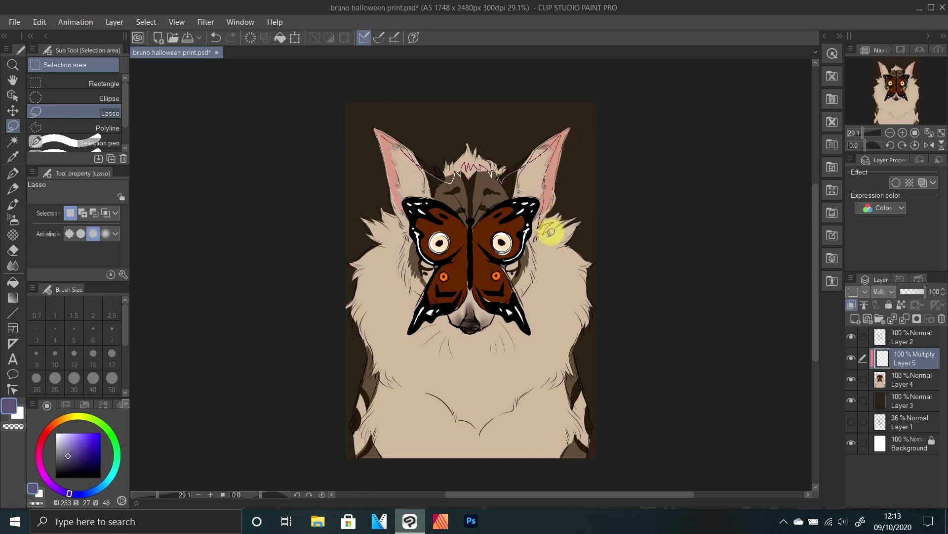
pyautogui.moveTo(576, 295)
pyautogui.mouseDown()
pyautogui.moveTo(581, 434)
pyautogui.moveTo(363, 415)
pyautogui.mouseUp()
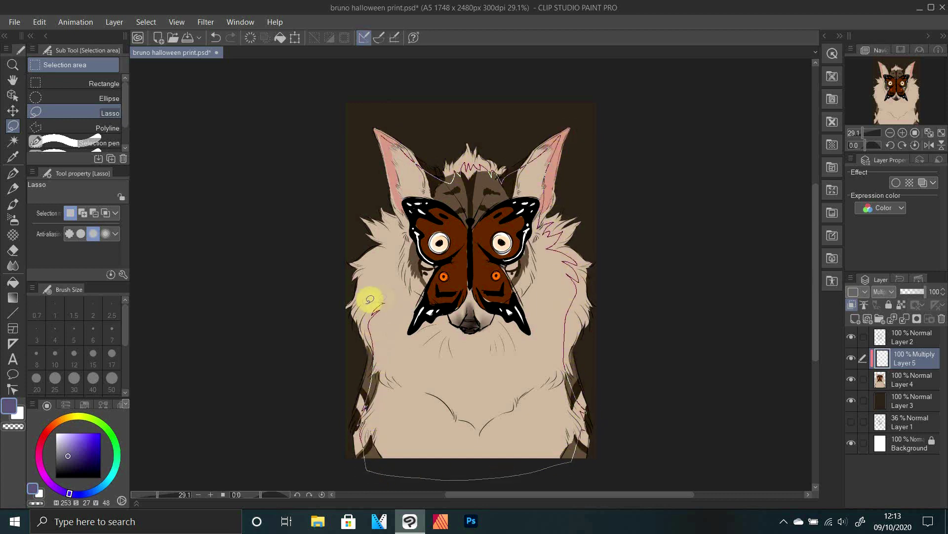
pyautogui.moveTo(404, 202); pyautogui.dragTo(385, 138)
pyautogui.click(525, 478)
pyautogui.click(672, 248)
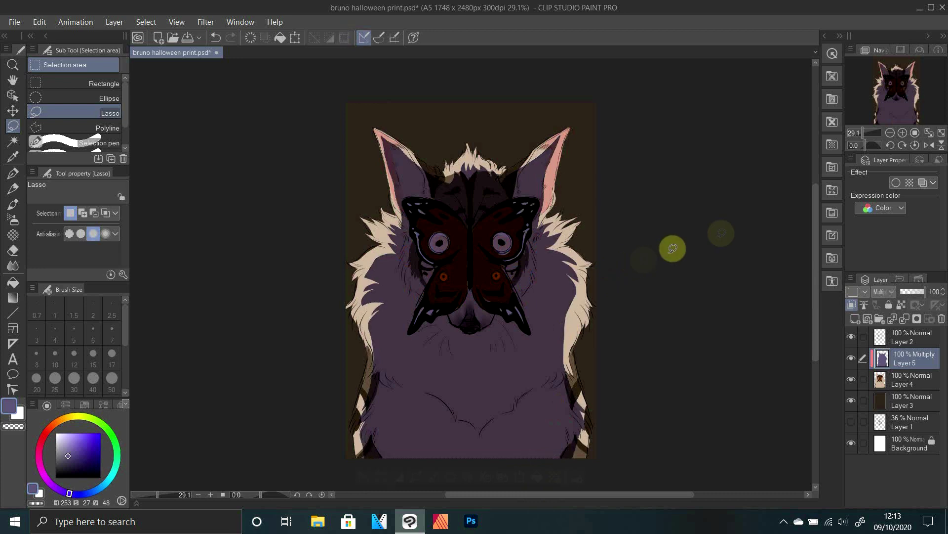
# Add a layer above Layer 4, fill it with beige (H 32, S 18, V 84) and set it to Multiply
pyautogui.click(913, 378)
pyautogui.click(855, 319)
pyautogui.click(60, 420)
pyautogui.click(64, 440)
pyautogui.click(13, 282)
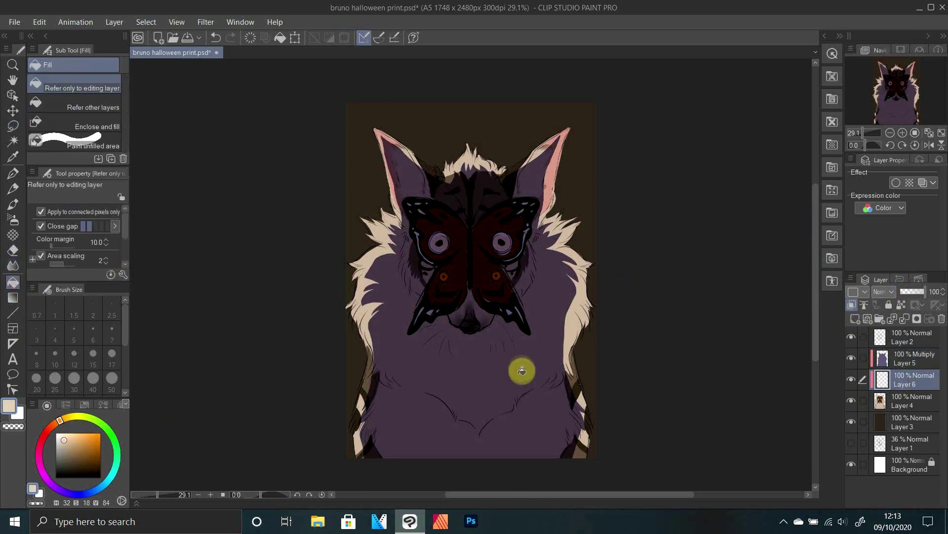
pyautogui.click(523, 371)
pyautogui.click(884, 291)
pyautogui.click(891, 30)
# Fill the background colour on Layer 3 with black
pyautogui.click(885, 421)
pyautogui.click(97, 474)
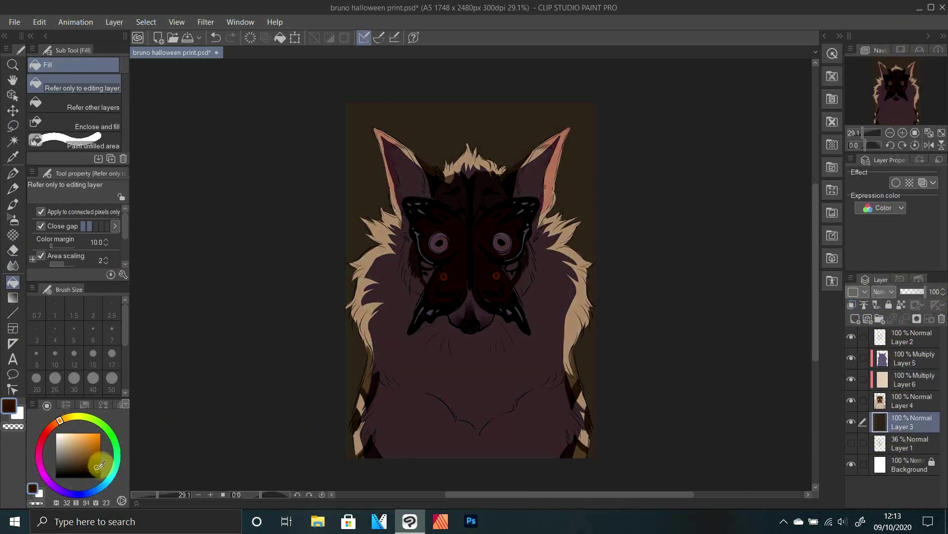
pyautogui.click(410, 202)
# Draw a filled orange circle (H 32, S 100, V 100) on a new layer above Layer 3 and centre it behind the dog's head
pyautogui.click(855, 319)
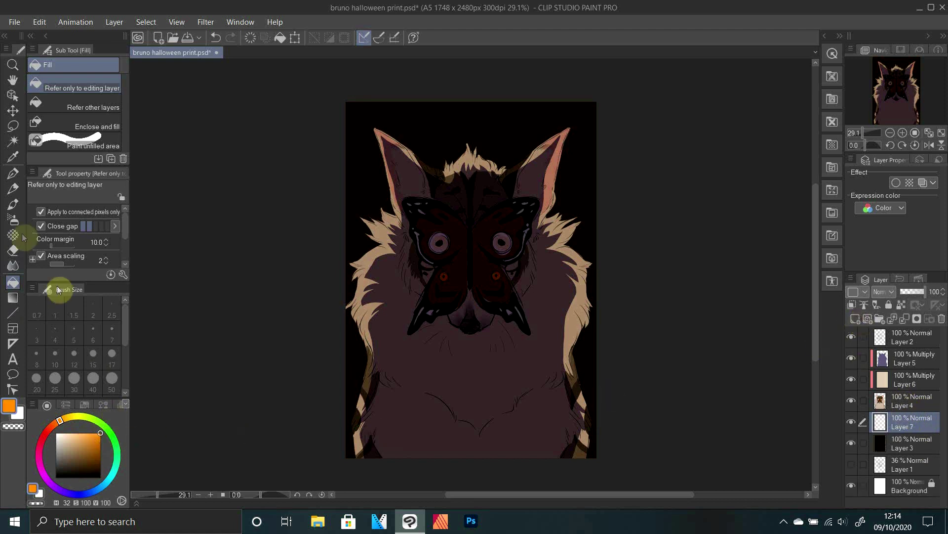
pyautogui.click(13, 313)
pyautogui.scroll(-3, 118, 118)
pyautogui.click(110, 140)
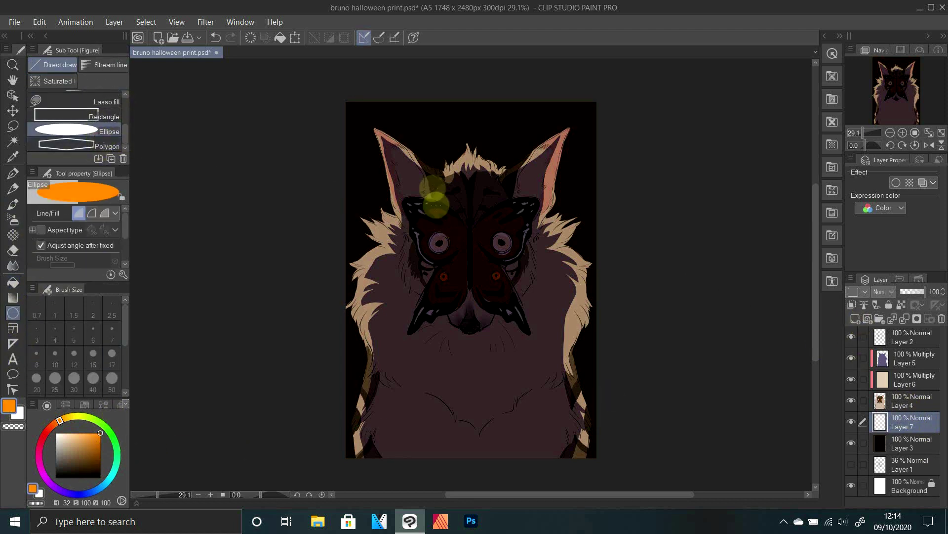
pyautogui.moveTo(469, 220)
pyautogui.mouseDown()
pyautogui.moveTo(583, 314)
pyautogui.moveTo(602, 277)
pyautogui.mouseUp()
pyautogui.press('k')
pyautogui.moveTo(484, 151); pyautogui.dragTo(482, 148)
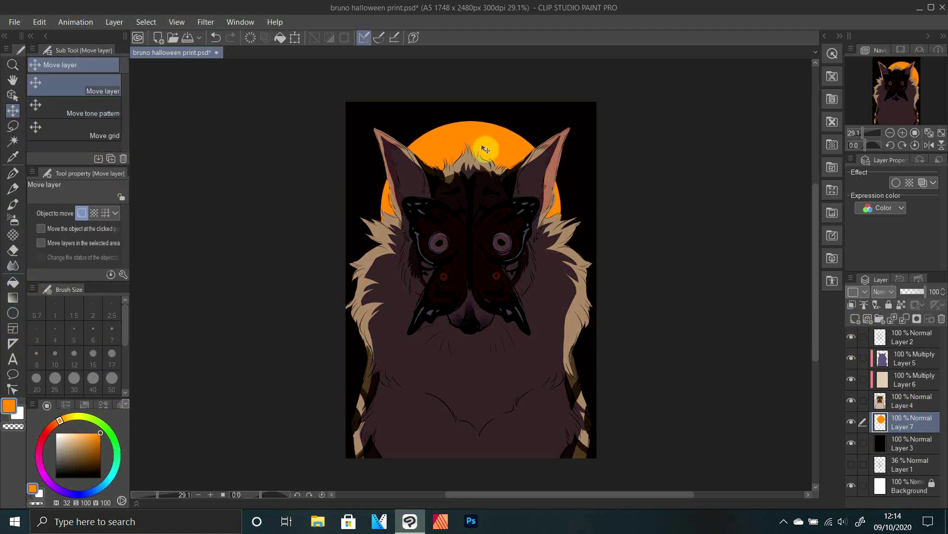
# Duplicate the orange moon layer and apply a Gaussian blur to the copy
pyautogui.click(13, 173)
pyautogui.click(39, 22)
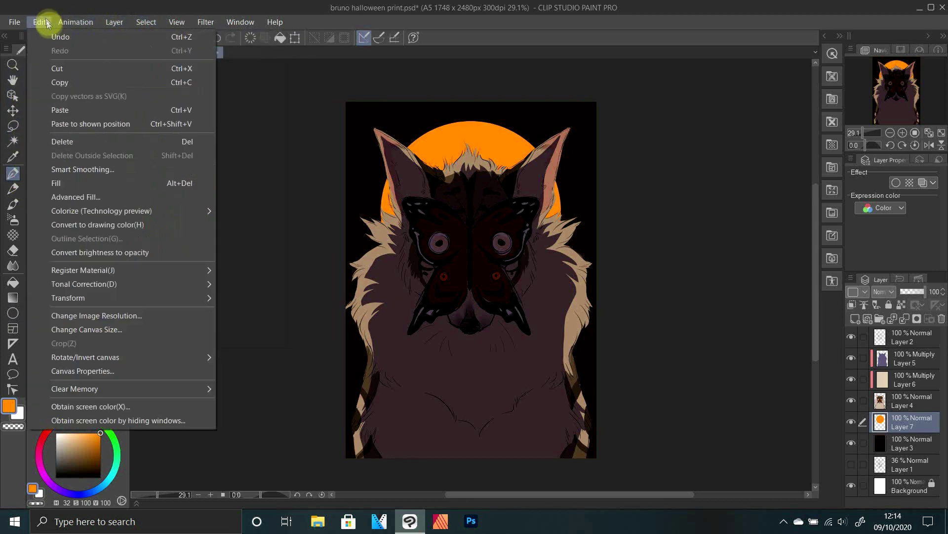
pyautogui.click(69, 117)
pyautogui.click(146, 24)
pyautogui.moveTo(121, 24)
pyautogui.moveTo(206, 23)
pyautogui.moveTo(227, 37)
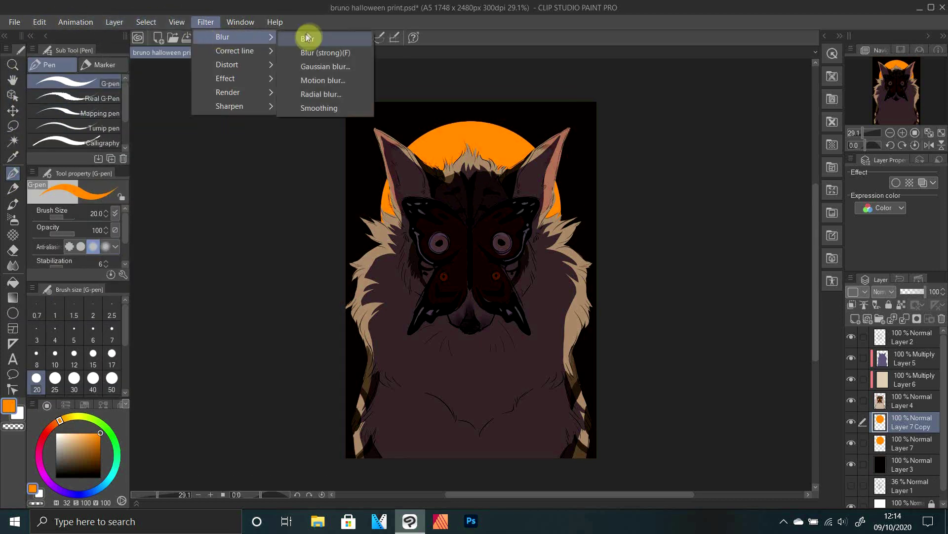
pyautogui.click(324, 64)
pyautogui.moveTo(614, 338); pyautogui.dragTo(629, 340)
pyautogui.moveTo(777, 303); pyautogui.dragTo(561, 324)
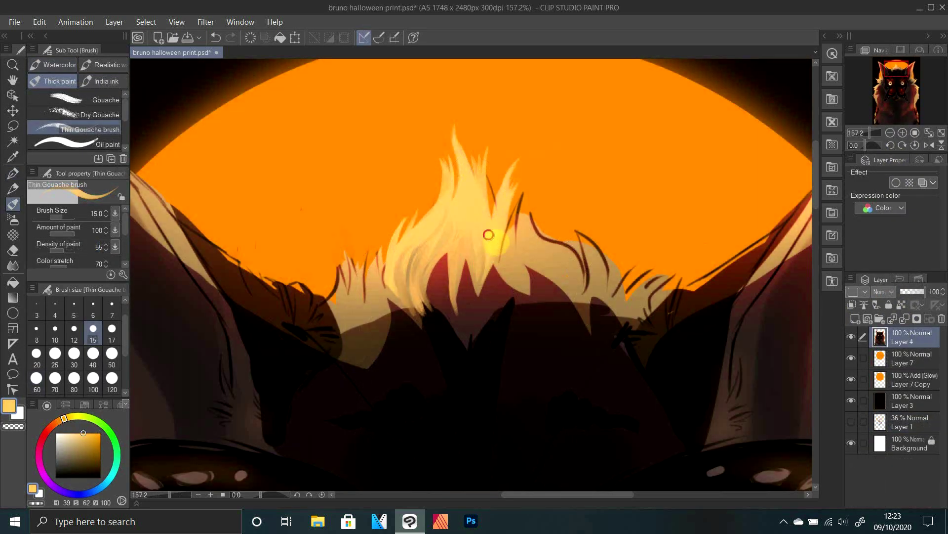
# Clean up the central head tuft's edge and paint pale yellow and cream fur strands into it with the size 15 Thin Gouache brush
pyautogui.click(19, 427)
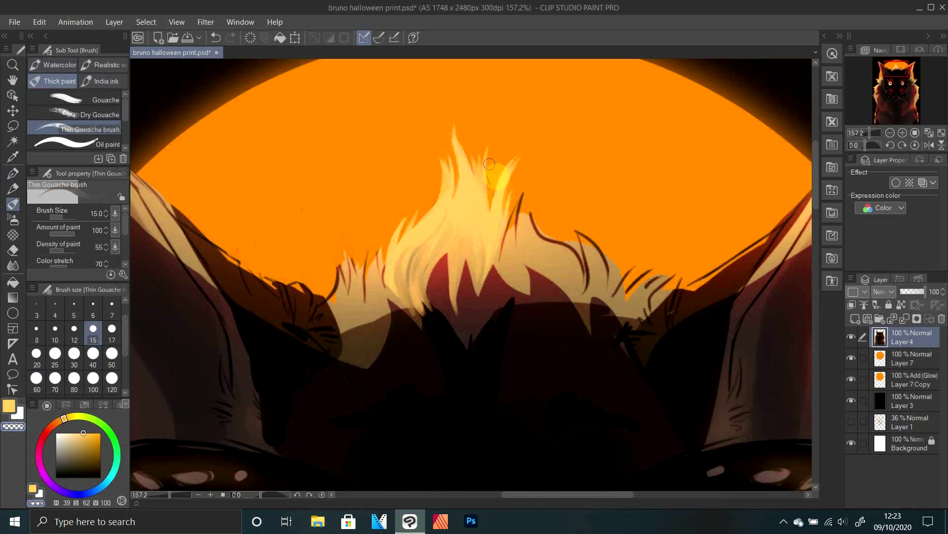
pyautogui.click(60, 433)
pyautogui.click(505, 193)
pyautogui.rightClick(490, 210)
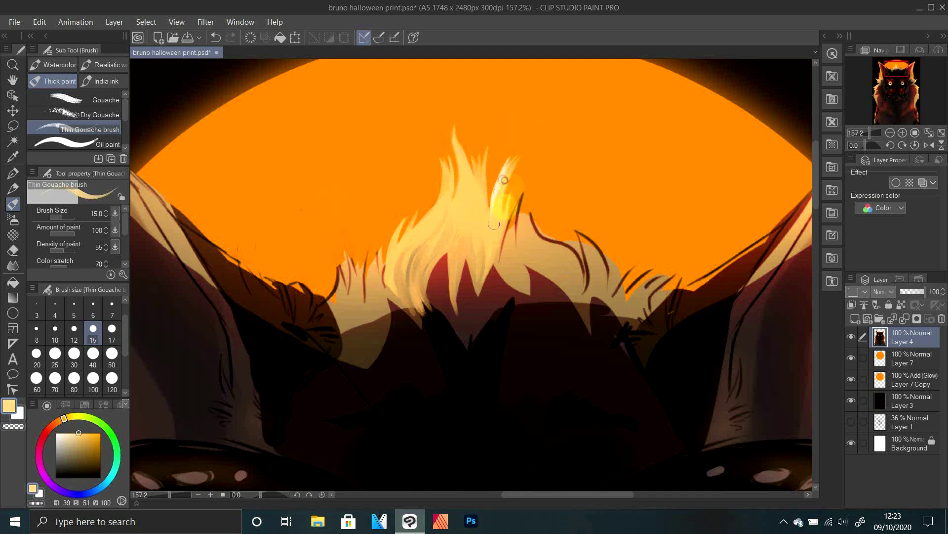
pyautogui.moveTo(490, 215)
pyautogui.mouseDown()
pyautogui.moveTo(487, 149)
pyautogui.moveTo(523, 170)
pyautogui.mouseUp()
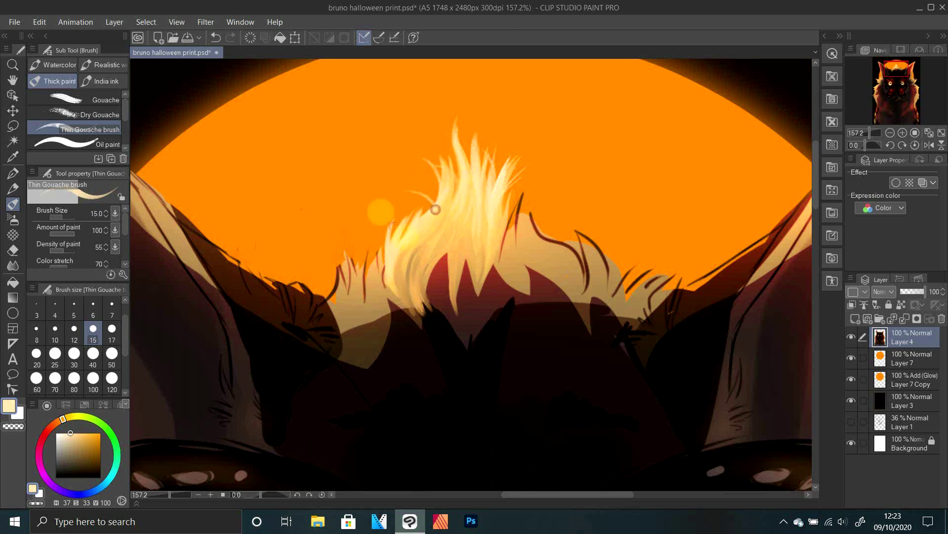
pyautogui.moveTo(388, 233); pyautogui.dragTo(399, 172)
# Paint warm yellow fur strands along the left part of the head tuft, adding darker tan strands (H 35, S 62, V 85) at their base
pyautogui.moveTo(870, 132)
pyautogui.mouseDown()
pyautogui.moveTo(861, 132)
pyautogui.moveTo(871, 132)
pyautogui.mouseUp()
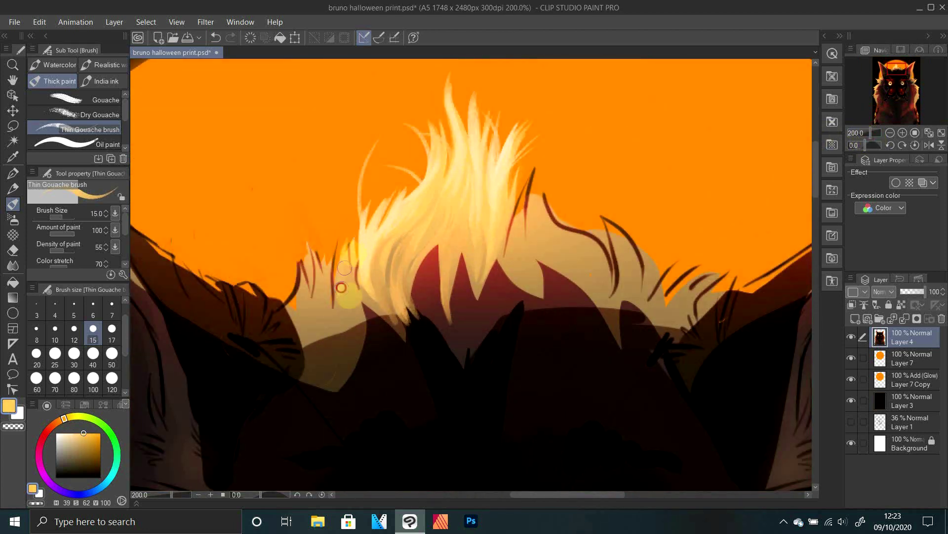
pyautogui.moveTo(344, 213); pyautogui.dragTo(336, 305)
pyautogui.moveTo(316, 235); pyautogui.dragTo(327, 296)
pyautogui.moveTo(295, 223); pyautogui.dragTo(312, 305)
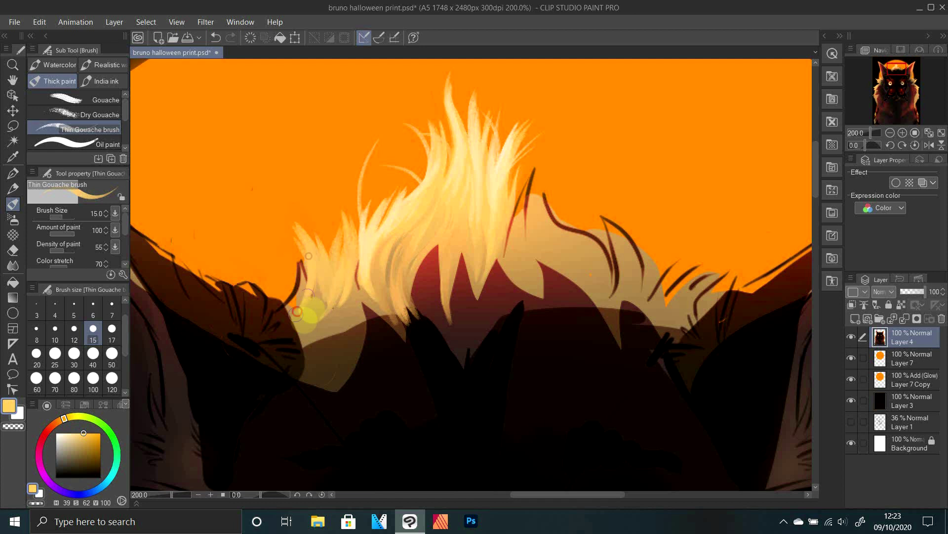
pyautogui.moveTo(286, 241); pyautogui.dragTo(305, 306)
pyautogui.moveTo(299, 260)
pyautogui.mouseDown()
pyautogui.moveTo(289, 308)
pyautogui.moveTo(315, 312)
pyautogui.mouseUp()
pyautogui.keyDown('alt'); pyautogui.click(383, 290); pyautogui.keyUp('alt')
pyautogui.moveTo(343, 258); pyautogui.dragTo(320, 320)
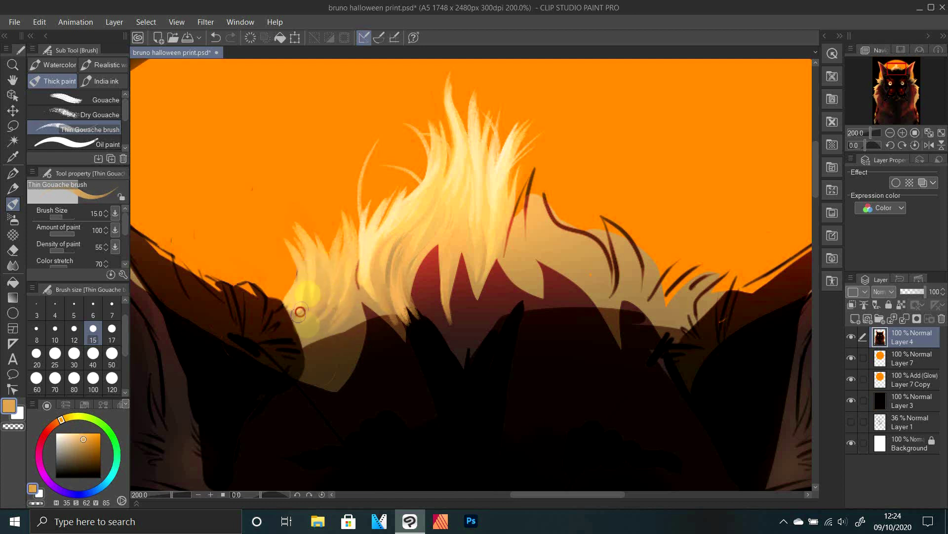
# Paint brown (H 32, S 57, V 54) and tan (H 35, S 54, V 69) fur strands into the shaded base of the tuft's left part
pyautogui.keyDown('alt'); pyautogui.click(346, 345); pyautogui.keyUp('alt')
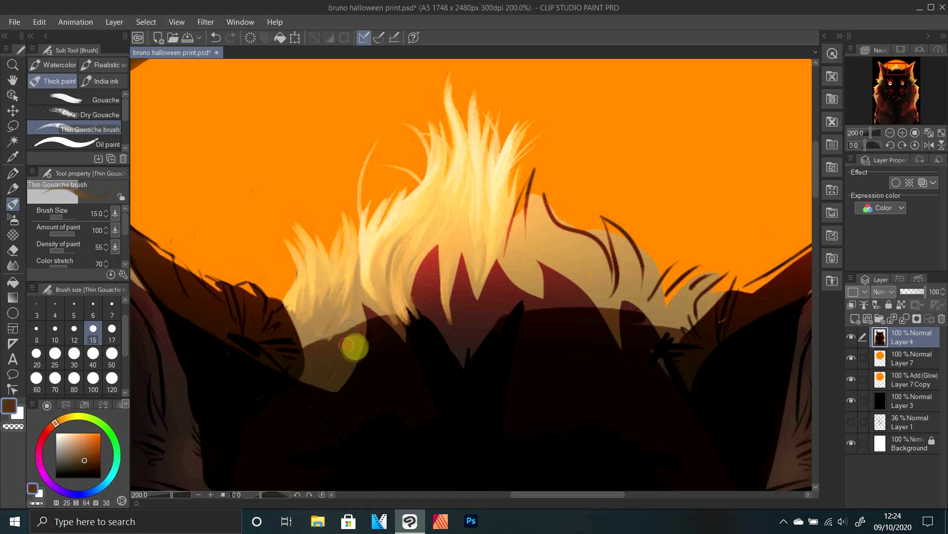
pyautogui.keyDown('alt'); pyautogui.click(316, 354); pyautogui.keyUp('alt')
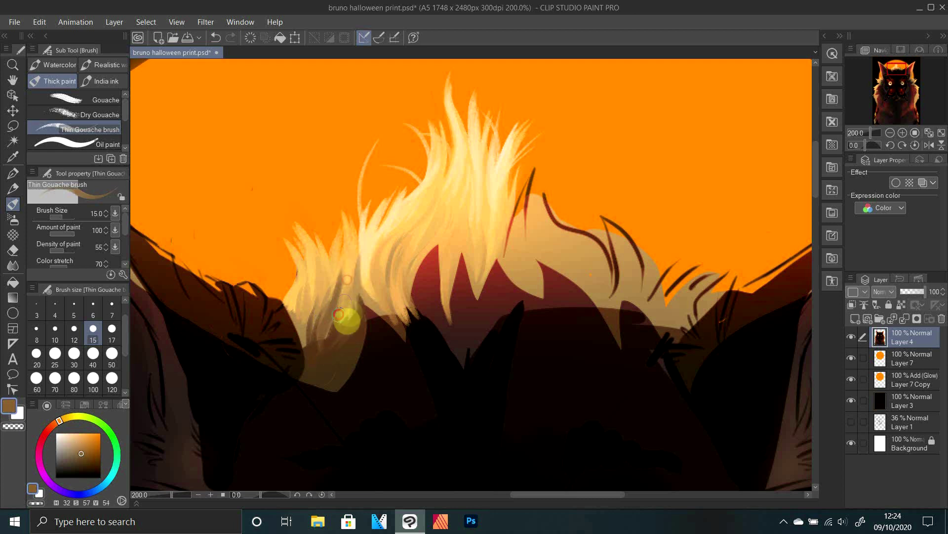
pyautogui.moveTo(339, 315)
pyautogui.mouseDown()
pyautogui.moveTo(356, 349)
pyautogui.moveTo(324, 364)
pyautogui.mouseUp()
pyautogui.keyDown('alt'); pyautogui.click(298, 314); pyautogui.keyUp('alt')
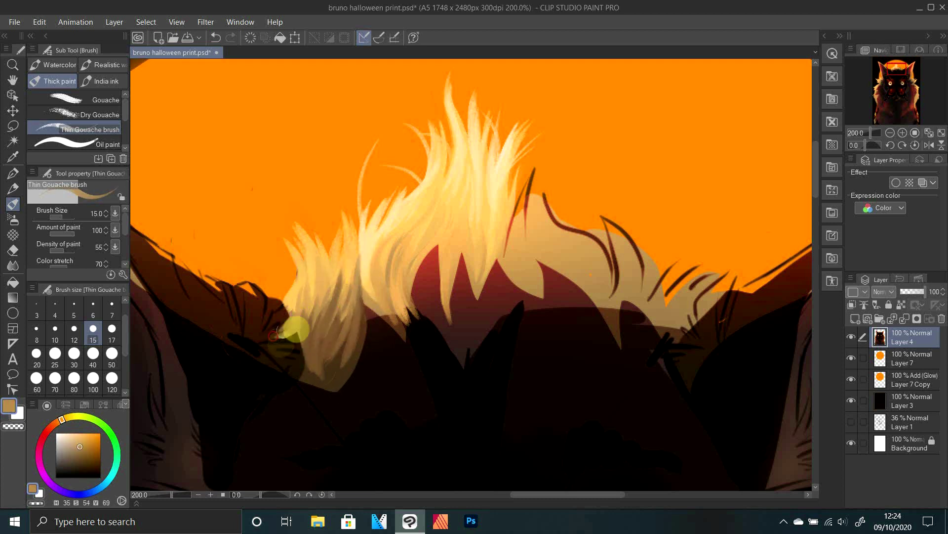
pyautogui.moveTo(273, 336)
pyautogui.mouseDown()
pyautogui.moveTo(265, 318)
pyautogui.moveTo(286, 328)
pyautogui.moveTo(280, 334)
pyautogui.mouseUp()
# Paint pale yellow strands (H 37, S 43, V 100) along the upper edge of the tuft's left part and clean up its outline
pyautogui.keyDown('alt'); pyautogui.click(373, 243); pyautogui.keyUp('alt')
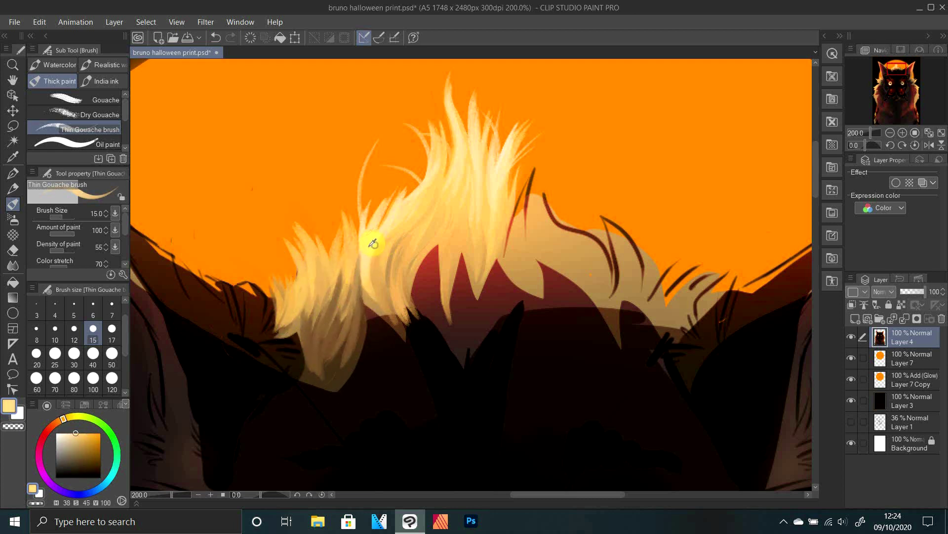
pyautogui.keyDown('alt'); pyautogui.click(338, 208); pyautogui.keyUp('alt')
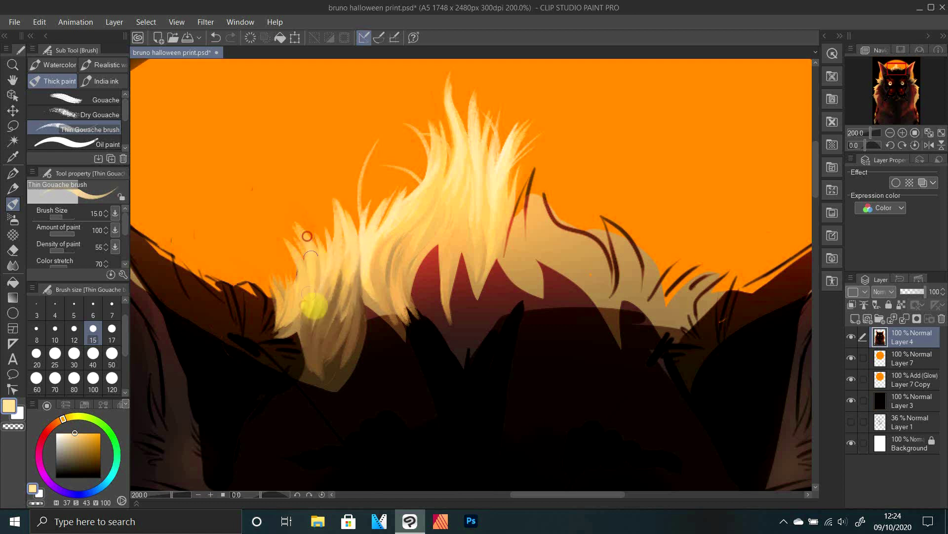
pyautogui.press('c')
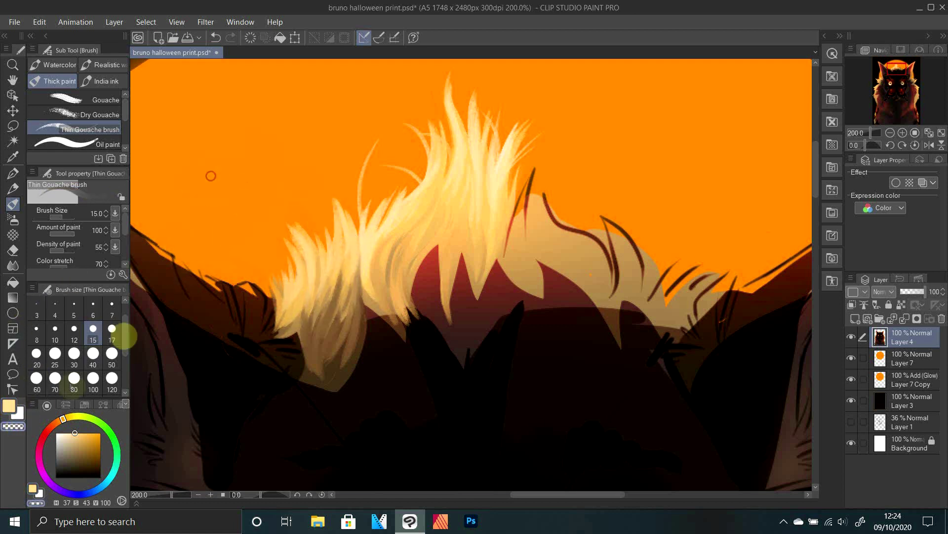
# Paint near-white cream highlight strands (H 37, S 14, V 100) over the left part of the head tuft
pyautogui.click(70, 431)
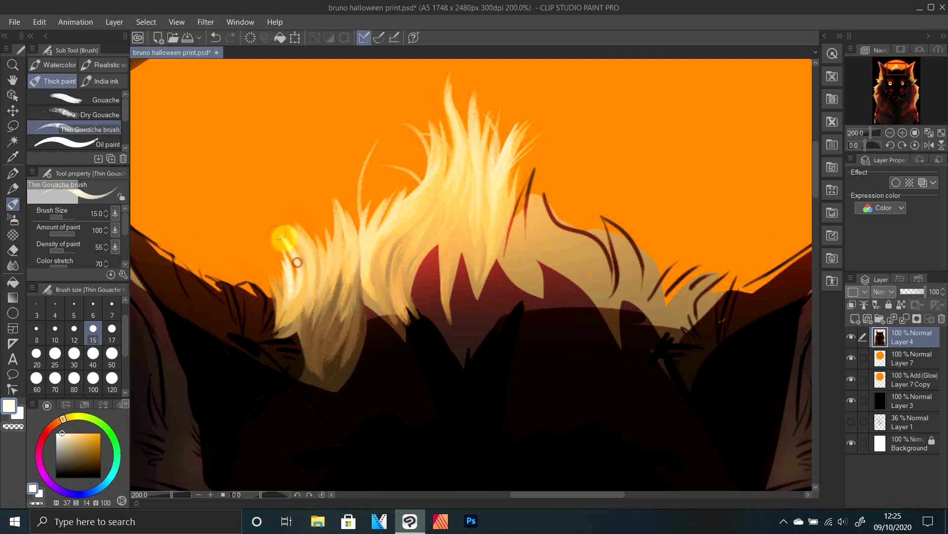
pyautogui.moveTo(310, 252); pyautogui.dragTo(299, 241)
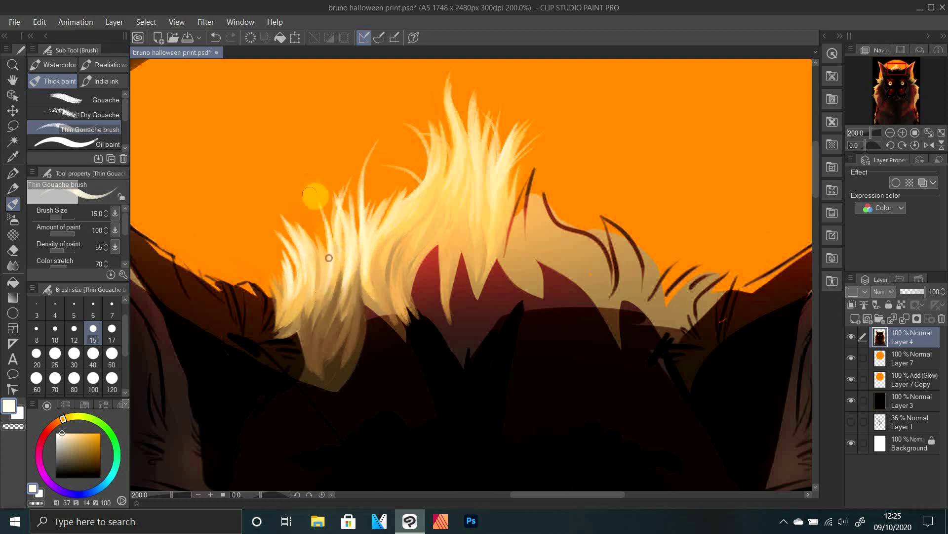
pyautogui.moveTo(329, 289)
pyautogui.mouseDown()
pyautogui.moveTo(330, 350)
pyautogui.moveTo(310, 341)
pyautogui.mouseUp()
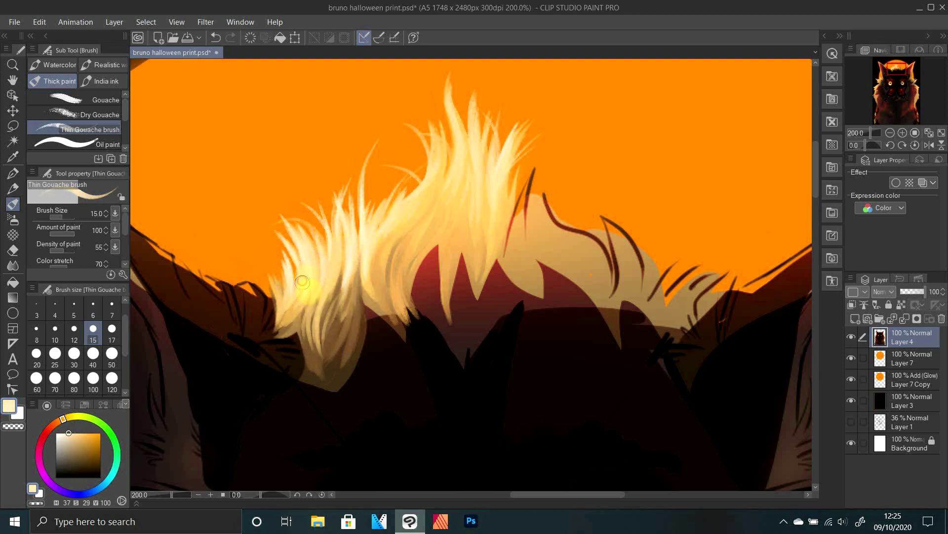
# Paint fur strands at the left base of the central tuft, working in sampled reds such as H 10, S 73, V 66
pyautogui.moveTo(869, 132)
pyautogui.mouseDown()
pyautogui.moveTo(859, 132)
pyautogui.moveTo(870, 132)
pyautogui.mouseUp()
pyautogui.keyDown('alt'); pyautogui.click(415, 186); pyautogui.keyUp('alt')
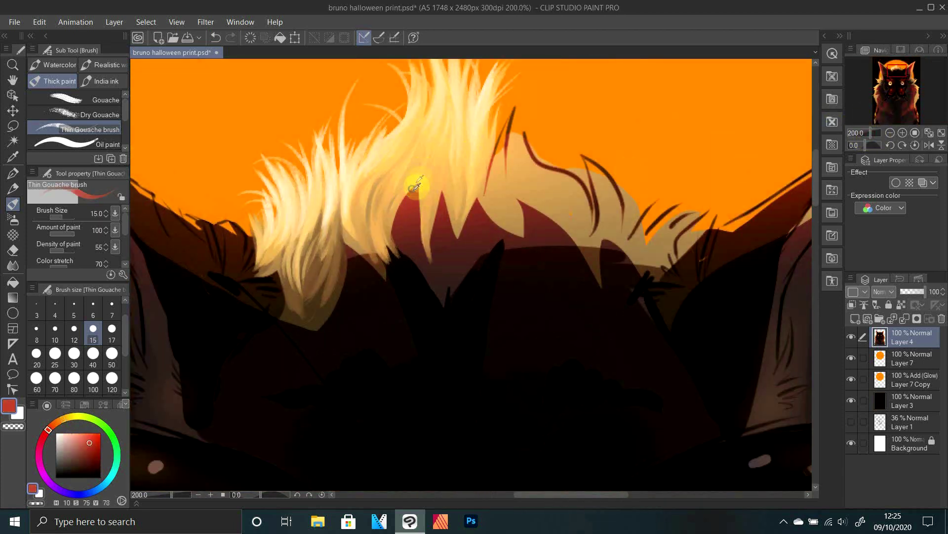
pyautogui.keyDown('alt'); pyautogui.click(419, 181); pyautogui.keyUp('alt')
pyautogui.moveTo(416, 185); pyautogui.dragTo(419, 241)
pyautogui.keyDown('alt'); pyautogui.click(420, 241); pyautogui.keyUp('alt')
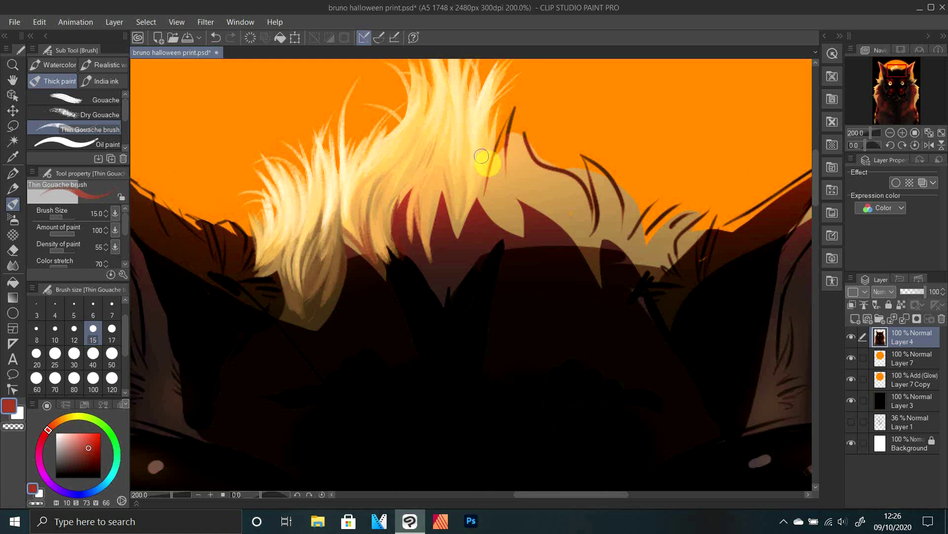
pyautogui.keyDown('alt'); pyautogui.click(417, 207); pyautogui.keyUp('alt')
pyautogui.keyDown('alt'); pyautogui.click(411, 198); pyautogui.keyUp('alt')
# Paint brown fur strands filling the gap where the tuft's left part meets the central tuft
pyautogui.moveTo(406, 192)
pyautogui.mouseDown()
pyautogui.moveTo(407, 218)
pyautogui.moveTo(347, 236)
pyautogui.moveTo(330, 211)
pyautogui.moveTo(363, 271)
pyautogui.moveTo(312, 318)
pyautogui.mouseUp()
pyautogui.keyDown('alt'); pyautogui.click(359, 300); pyautogui.keyUp('alt')
pyautogui.moveTo(342, 247)
pyautogui.mouseDown()
pyautogui.moveTo(309, 315)
pyautogui.moveTo(318, 322)
pyautogui.moveTo(349, 298)
pyautogui.mouseUp()
pyautogui.keyDown('alt'); pyautogui.click(431, 264); pyautogui.keyUp('alt')
pyautogui.moveTo(360, 262)
pyautogui.mouseDown()
pyautogui.moveTo(344, 287)
pyautogui.moveTo(384, 315)
pyautogui.mouseUp()
pyautogui.moveTo(347, 282)
pyautogui.mouseDown()
pyautogui.moveTo(351, 323)
pyautogui.moveTo(350, 316)
pyautogui.mouseUp()
pyautogui.keyDown('alt'); pyautogui.click(382, 319); pyautogui.keyUp('alt')
# Paint dark brown fur strands (H 22, S 56, V 24) on the forehead below the tuft's left part
pyautogui.keyDown('alt'); pyautogui.click(358, 245); pyautogui.keyUp('alt')
pyautogui.moveTo(345, 237)
pyautogui.mouseDown()
pyautogui.moveTo(353, 283)
pyautogui.moveTo(372, 290)
pyautogui.moveTo(354, 292)
pyautogui.moveTo(357, 280)
pyautogui.moveTo(347, 302)
pyautogui.moveTo(336, 292)
pyautogui.moveTo(365, 321)
pyautogui.moveTo(374, 320)
pyautogui.moveTo(390, 264)
pyautogui.moveTo(374, 338)
pyautogui.moveTo(386, 346)
pyautogui.moveTo(409, 351)
pyautogui.mouseUp()
pyautogui.keyDown('alt'); pyautogui.click(377, 269); pyautogui.keyUp('alt')
pyautogui.moveTo(371, 327)
pyautogui.mouseDown()
pyautogui.moveTo(309, 378)
pyautogui.moveTo(254, 381)
pyautogui.moveTo(258, 358)
pyautogui.mouseUp()
pyautogui.moveTo(870, 133); pyautogui.dragTo(870, 132)
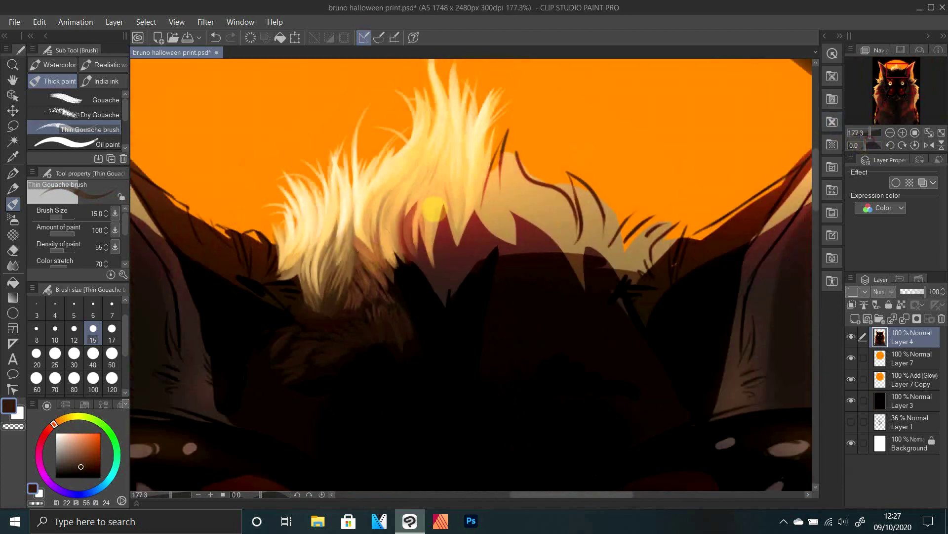
pyautogui.keyDown('alt'); pyautogui.click(360, 270); pyautogui.keyUp('alt')
pyautogui.moveTo(358, 269)
pyautogui.mouseDown()
pyautogui.moveTo(364, 311)
pyautogui.moveTo(398, 321)
pyautogui.mouseUp()
pyautogui.keyDown('alt'); pyautogui.click(406, 330); pyautogui.keyUp('alt')
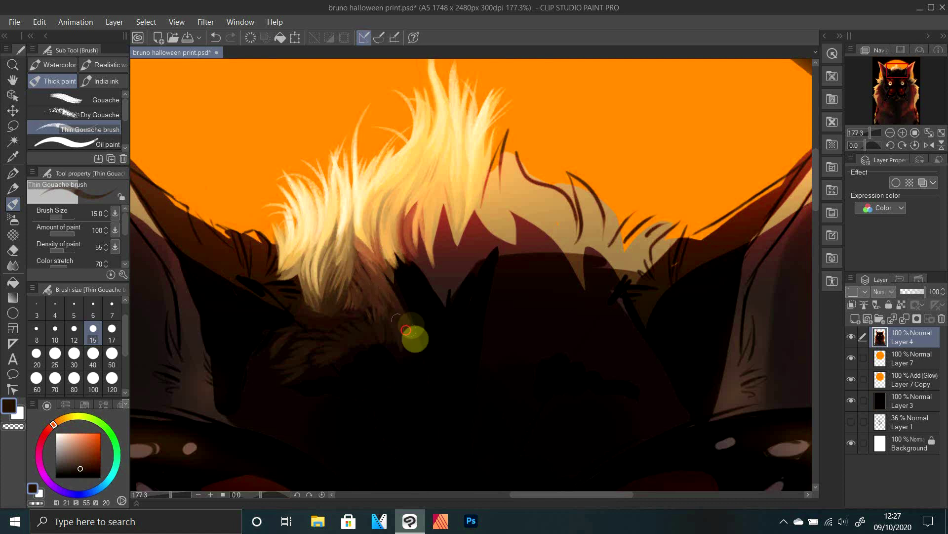
# Extend the central tuft's strands down over its red base, starting with pale yellow (H 38, S 49, V 100)
pyautogui.keyDown('alt'); pyautogui.click(363, 230); pyautogui.keyUp('alt')
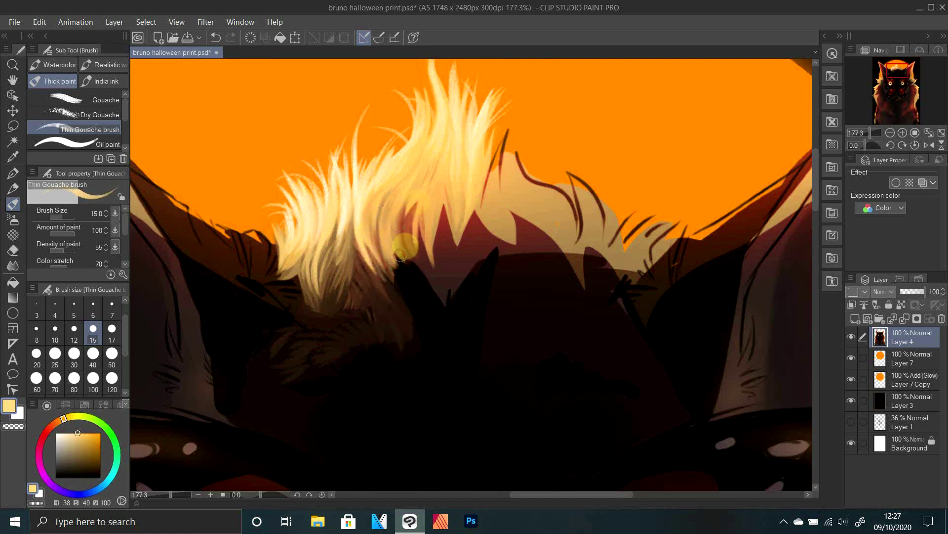
pyautogui.keyDown('alt'); pyautogui.click(417, 231); pyautogui.keyUp('alt')
pyautogui.moveTo(414, 205)
pyautogui.mouseDown()
pyautogui.moveTo(404, 233)
pyautogui.moveTo(413, 216)
pyautogui.moveTo(447, 261)
pyautogui.mouseUp()
pyautogui.keyDown('alt'); pyautogui.click(417, 217); pyautogui.keyUp('alt')
pyautogui.moveTo(445, 195); pyautogui.dragTo(453, 249)
# Shape the central tuft's lower tips with dark red-brown (H 8, S 54, V 33) and near-black (H 15, S 53, V 6) strands
pyautogui.keyDown('alt'); pyautogui.click(444, 259); pyautogui.keyUp('alt')
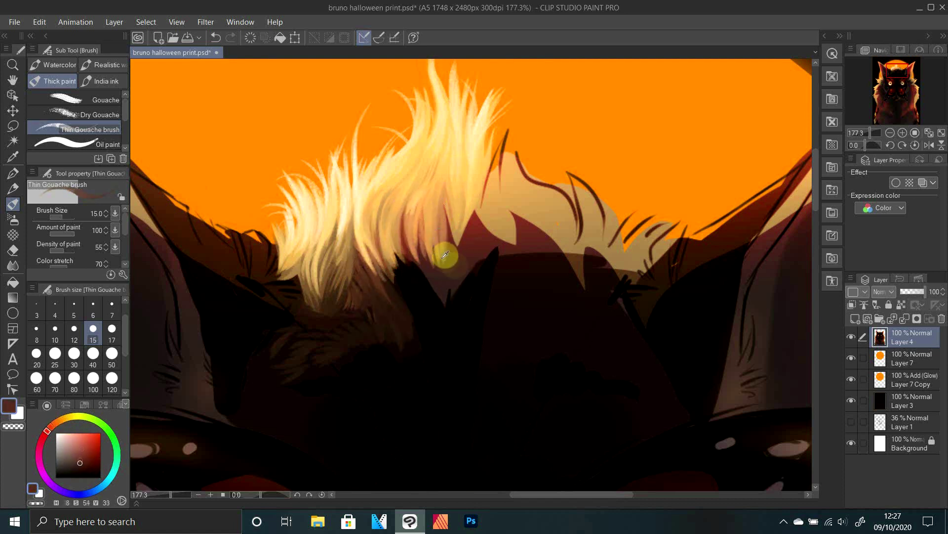
pyautogui.keyDown('alt'); pyautogui.click(445, 296); pyautogui.keyUp('alt')
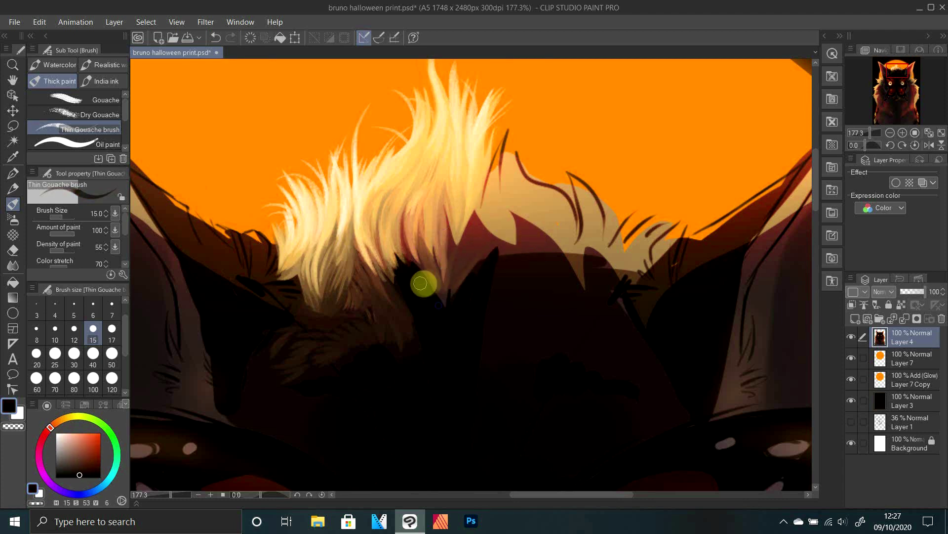
pyautogui.moveTo(439, 305); pyautogui.dragTo(422, 262)
pyautogui.moveTo(457, 316)
pyautogui.mouseDown()
pyautogui.moveTo(476, 262)
pyautogui.moveTo(514, 252)
pyautogui.mouseUp()
# Paint deep red strands (H 9, S 70, V 53) into the base of the central tuft and the adjoining right part
pyautogui.keyDown('alt'); pyautogui.click(464, 248); pyautogui.keyUp('alt')
pyautogui.moveTo(459, 200); pyautogui.dragTo(458, 250)
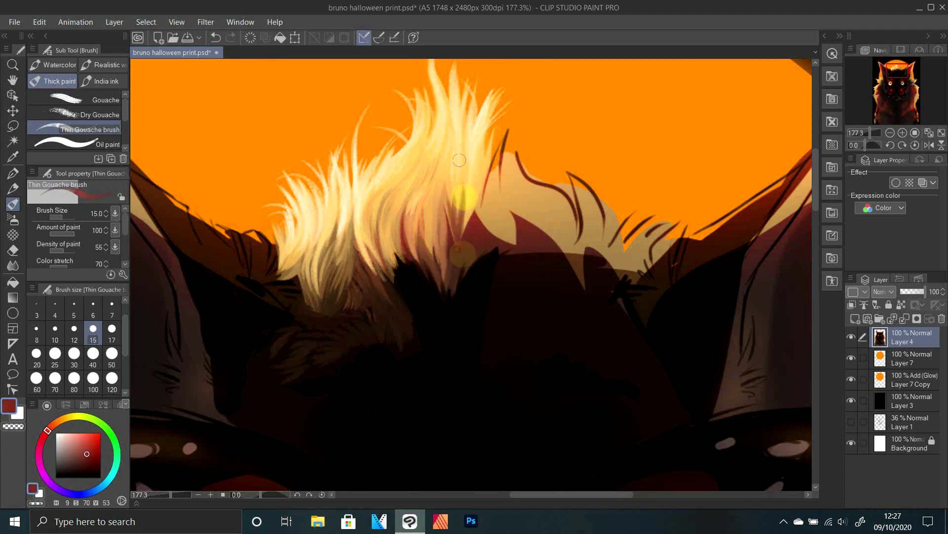
pyautogui.moveTo(489, 175)
pyautogui.mouseDown()
pyautogui.moveTo(506, 244)
pyautogui.moveTo(565, 252)
pyautogui.mouseUp()
pyautogui.moveTo(538, 197); pyautogui.dragTo(575, 255)
# Paint cream strands (H 32, S 21, V 100) on the small tuft beside the left ear, tidy its edge and undo the last stroke
pyautogui.moveTo(871, 133)
pyautogui.mouseDown()
pyautogui.moveTo(860, 134)
pyautogui.moveTo(868, 133)
pyautogui.mouseUp()
pyautogui.keyDown('alt'); pyautogui.click(356, 266); pyautogui.keyUp('alt')
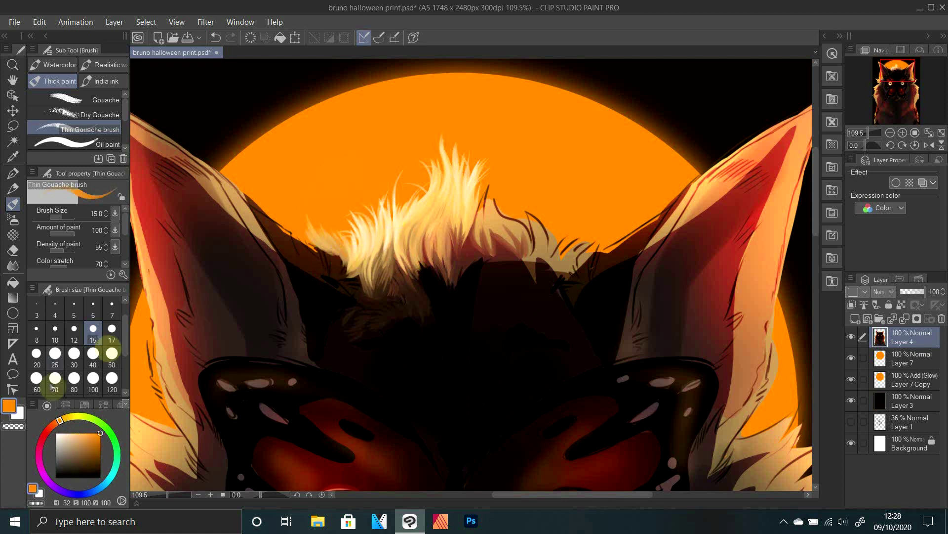
pyautogui.keyDown('alt'); pyautogui.click(347, 251); pyautogui.keyUp('alt')
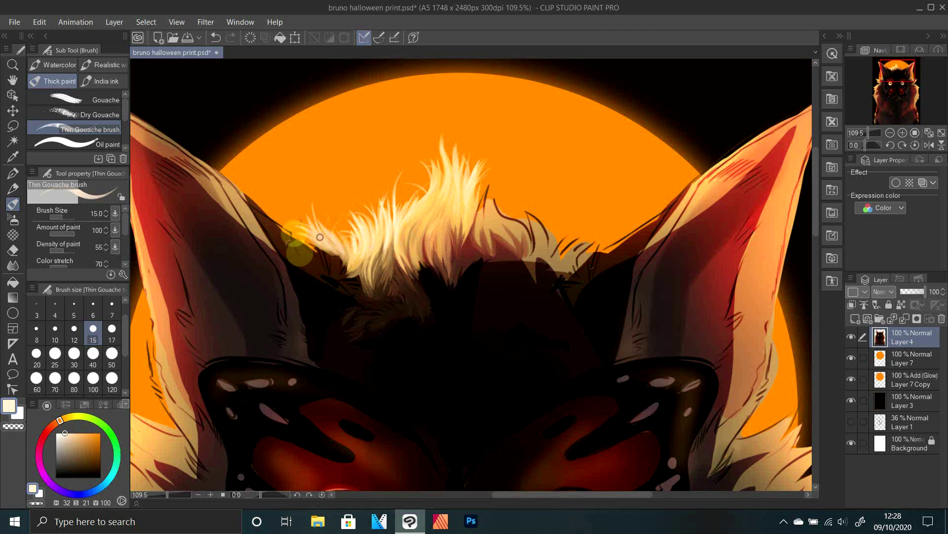
pyautogui.keyDown('alt'); pyautogui.click(283, 231); pyautogui.keyUp('alt')
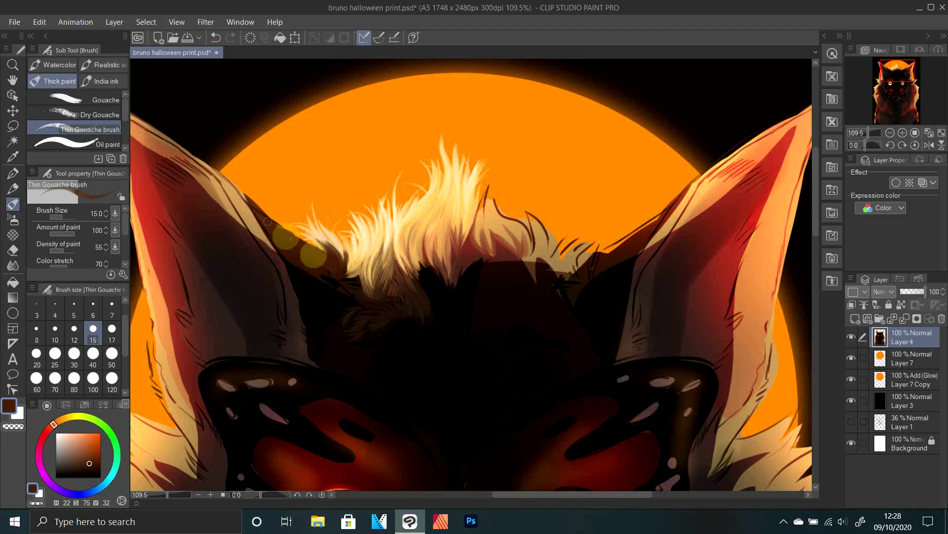
pyautogui.press('x')
pyautogui.hotkey('ctrl', 'z')
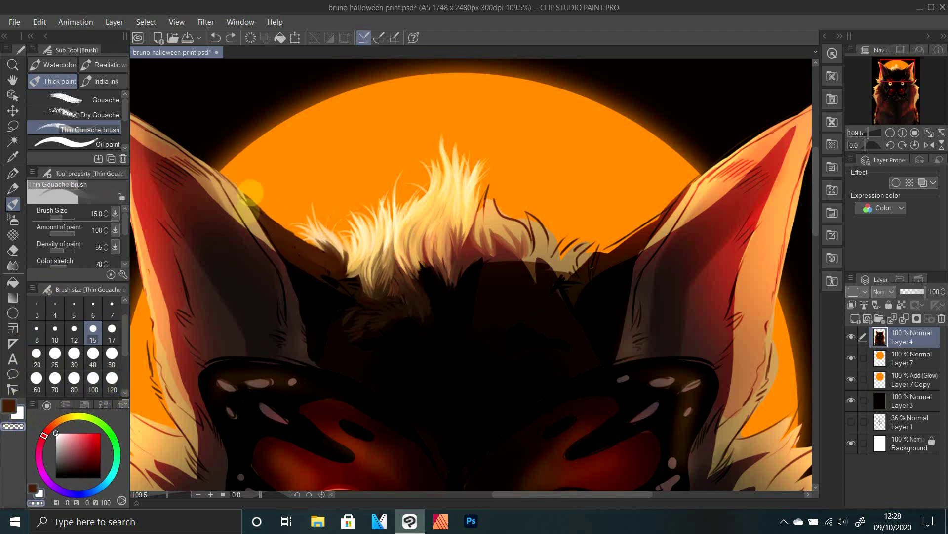
# Paint brown fur strands (H 22, S 64, V 58 and H 21, S 67, V 44) between the left ear and the head tuft
pyautogui.keyDown('alt'); pyautogui.click(701, 205); pyautogui.keyUp('alt')
pyautogui.press('x')
pyautogui.keyDown('alt'); pyautogui.click(173, 148); pyautogui.keyUp('alt')
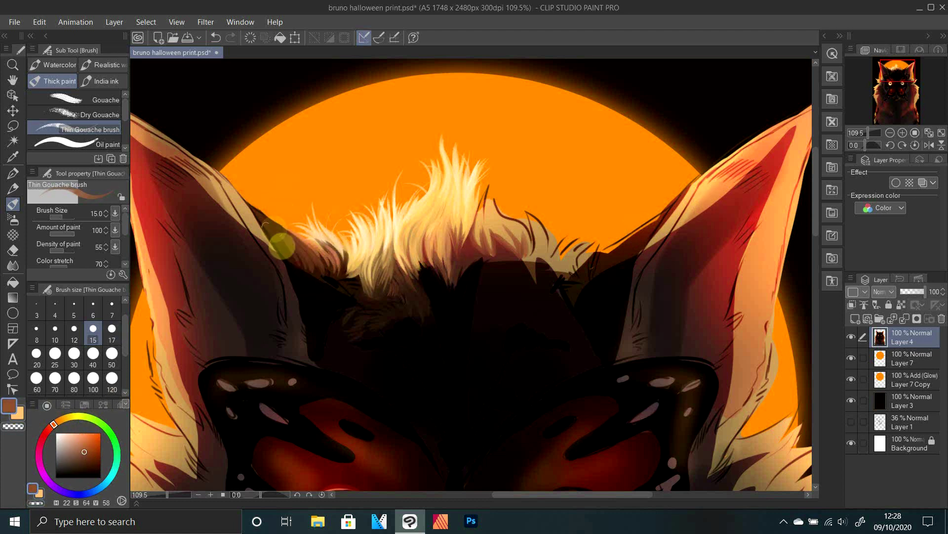
pyautogui.keyDown('alt'); pyautogui.click(268, 217); pyautogui.keyUp('alt')
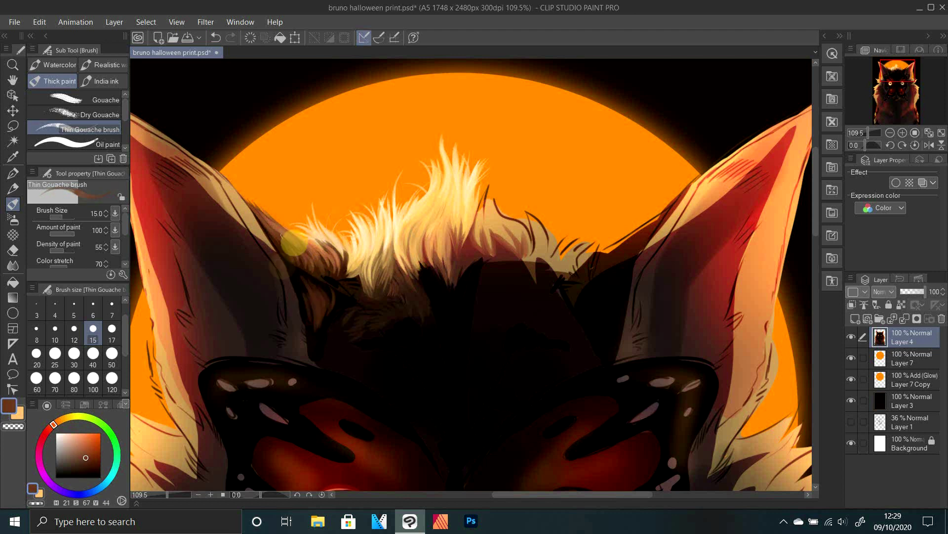
# Deepen the fur beside the left ear with dark brown strands (H 20, S 65, V 22) and add brown ones (H 22, S 64, V 52)
pyautogui.keyDown('alt'); pyautogui.click(316, 338); pyautogui.keyUp('alt')
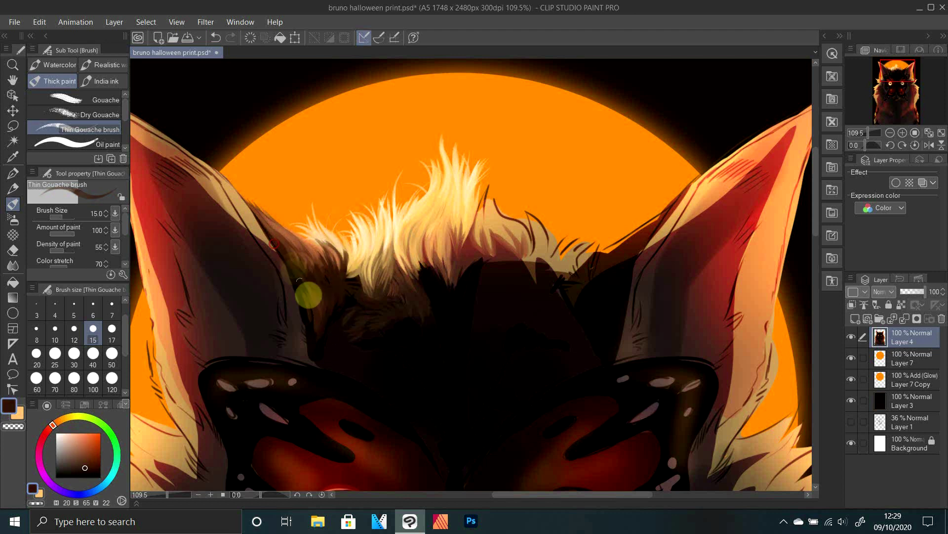
pyautogui.moveTo(309, 295); pyautogui.dragTo(319, 315)
pyautogui.keyDown('alt'); pyautogui.click(339, 318); pyautogui.keyUp('alt')
pyautogui.keyDown('alt'); pyautogui.click(323, 339); pyautogui.keyUp('alt')
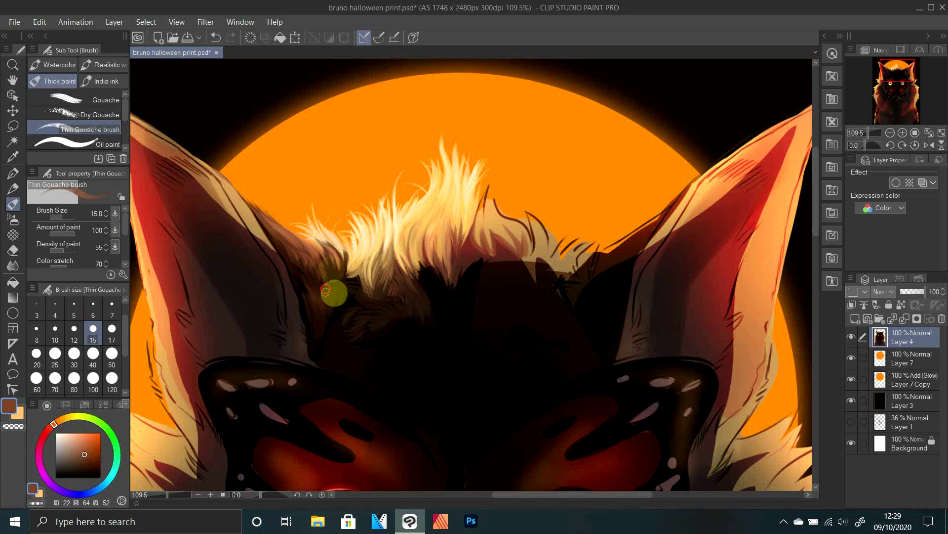
# Paint dark brown (H 19, S 66, V 22) and mid-brown (H 23, S 53, V 41) strands along the left ear's inner base
pyautogui.moveTo(865, 134); pyautogui.dragTo(868, 135)
pyautogui.keyDown('alt'); pyautogui.click(364, 257); pyautogui.keyUp('alt')
pyautogui.keyDown('alt'); pyautogui.click(340, 245); pyautogui.keyUp('alt')
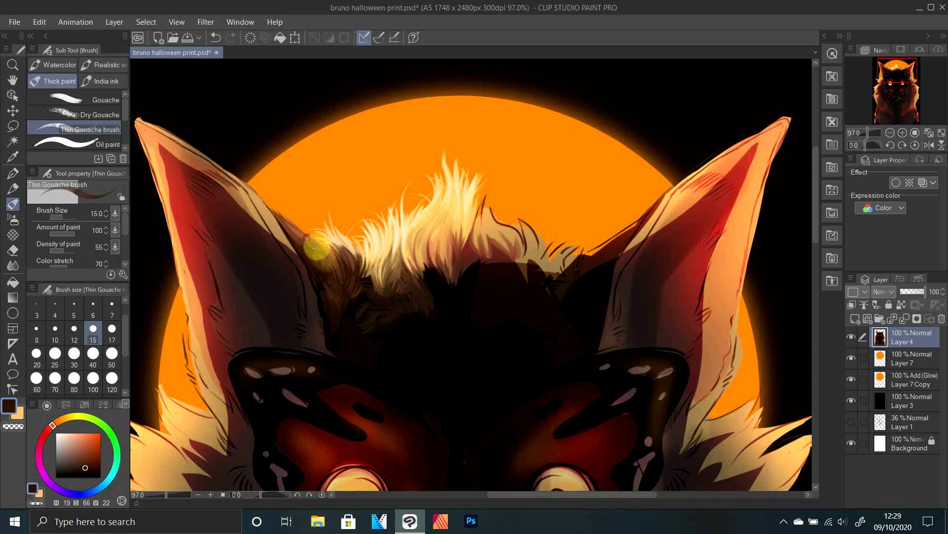
pyautogui.keyDown('alt'); pyautogui.click(279, 236); pyautogui.keyUp('alt')
pyautogui.keyDown('alt'); pyautogui.click(278, 236); pyautogui.keyUp('alt')
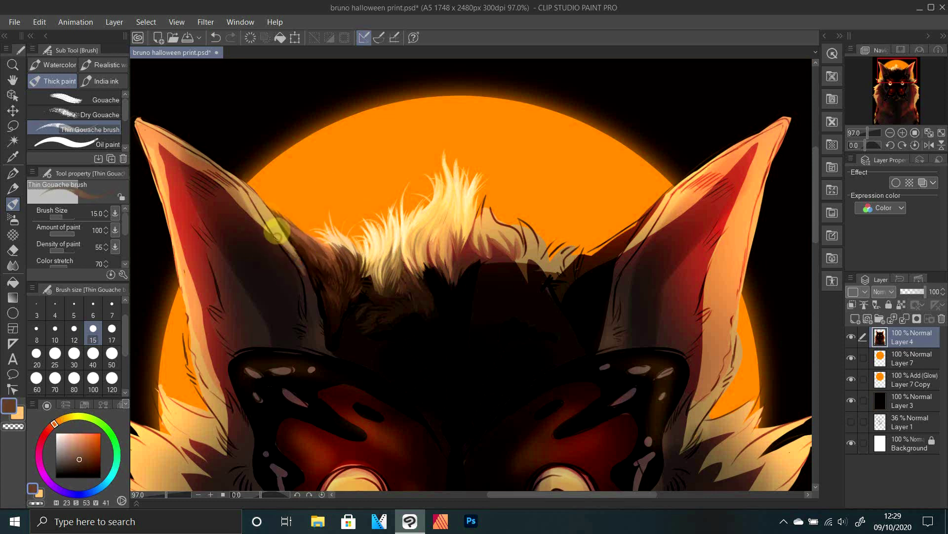
# Paint light orange (H 35, S 70, V 100 and H 33, S 62, V 99) over the left ear's tip and outer rim
pyautogui.keyDown('alt'); pyautogui.click(147, 120); pyautogui.keyUp('alt')
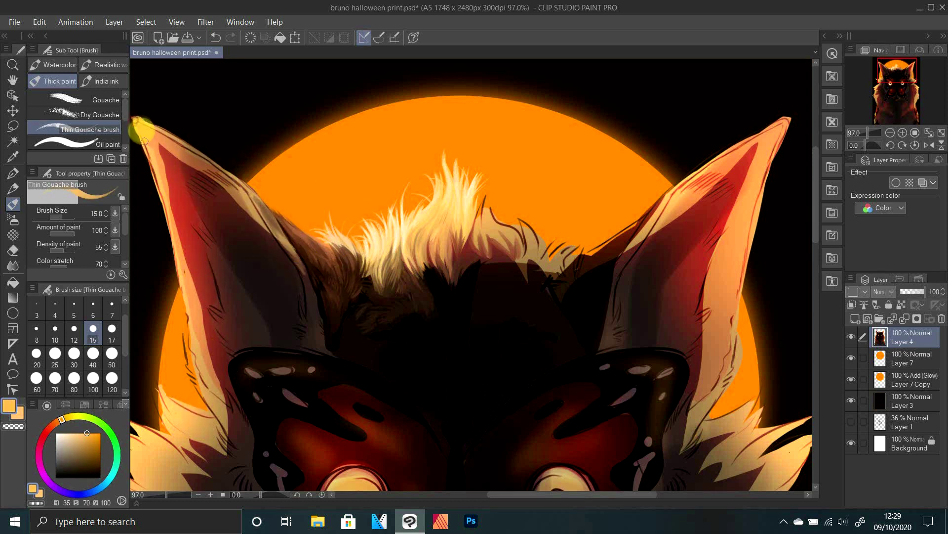
pyautogui.moveTo(145, 141); pyautogui.dragTo(262, 128)
pyautogui.keyDown('alt'); pyautogui.click(266, 130); pyautogui.keyUp('alt')
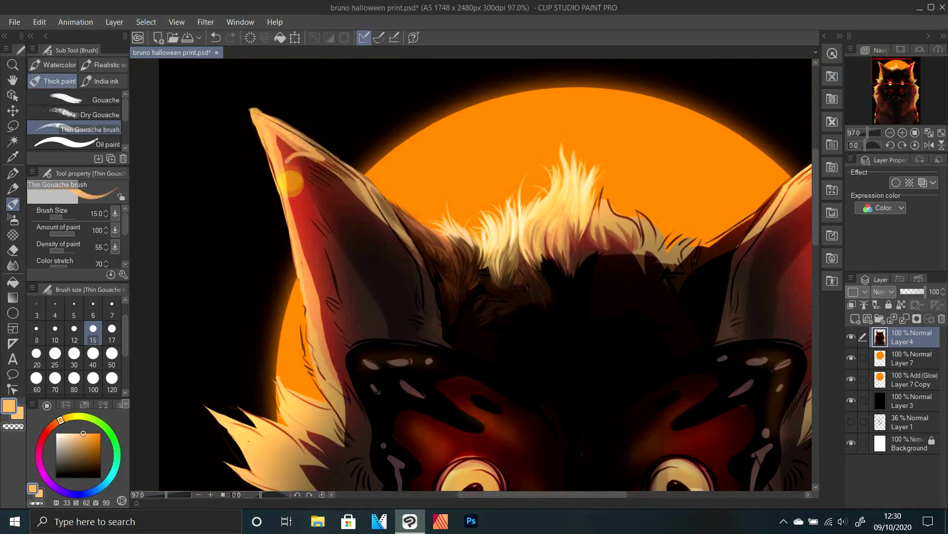
# Undo the size 50 blend and smooth the left ear's tip and outer rim with the Blend tool at size 20
pyautogui.click(13, 266)
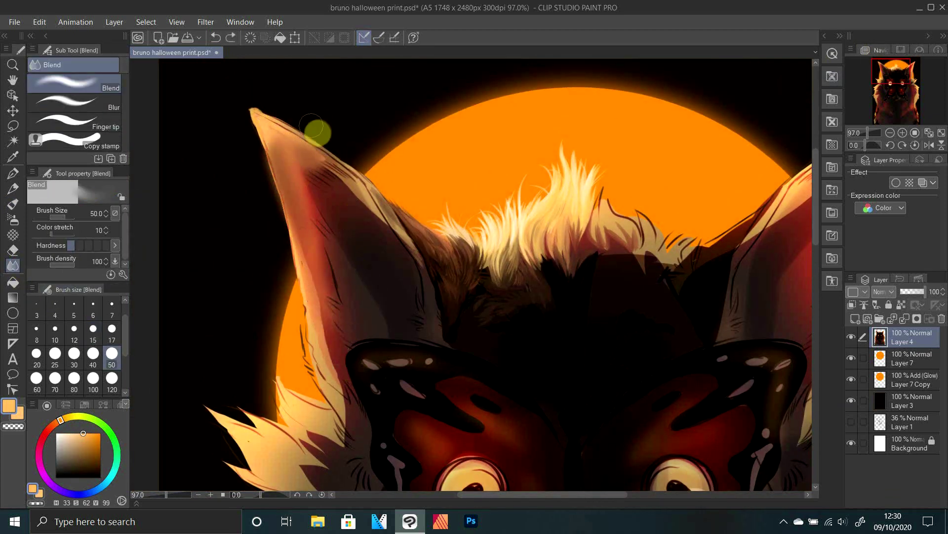
pyautogui.hotkey('ctrl', 'z')
pyautogui.click(36, 355)
pyautogui.moveTo(295, 159)
pyautogui.mouseDown()
pyautogui.moveTo(289, 140)
pyautogui.moveTo(314, 154)
pyautogui.mouseUp()
pyautogui.moveTo(296, 218)
pyautogui.mouseDown()
pyautogui.moveTo(289, 203)
pyautogui.moveTo(343, 373)
pyautogui.mouseUp()
pyautogui.moveTo(321, 282); pyautogui.dragTo(346, 387)
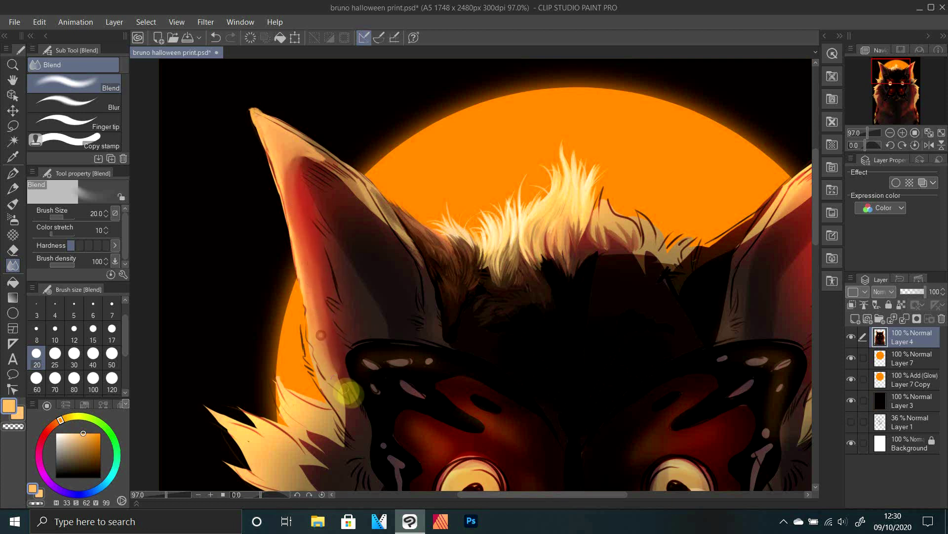
# Paint a cream highlight (H 34, S 21, V 100) down the left ear's outer rim with Thin Gouache and blend it in
pyautogui.click(13, 201)
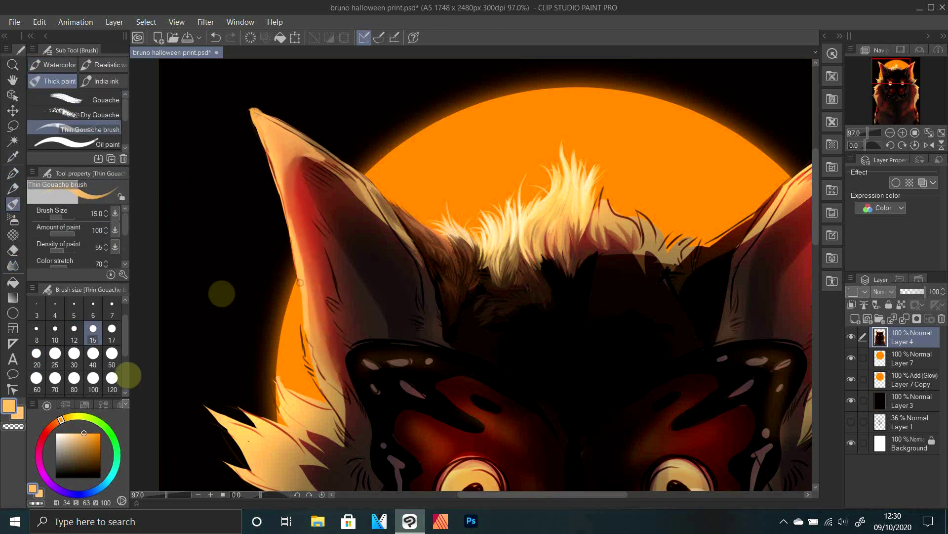
pyautogui.click(65, 433)
pyautogui.moveTo(257, 116); pyautogui.dragTo(307, 298)
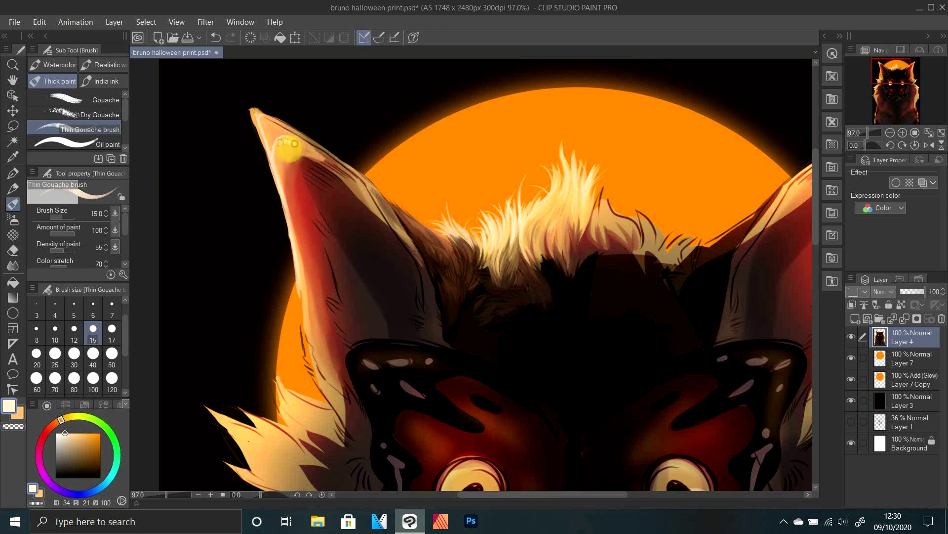
pyautogui.click(14, 266)
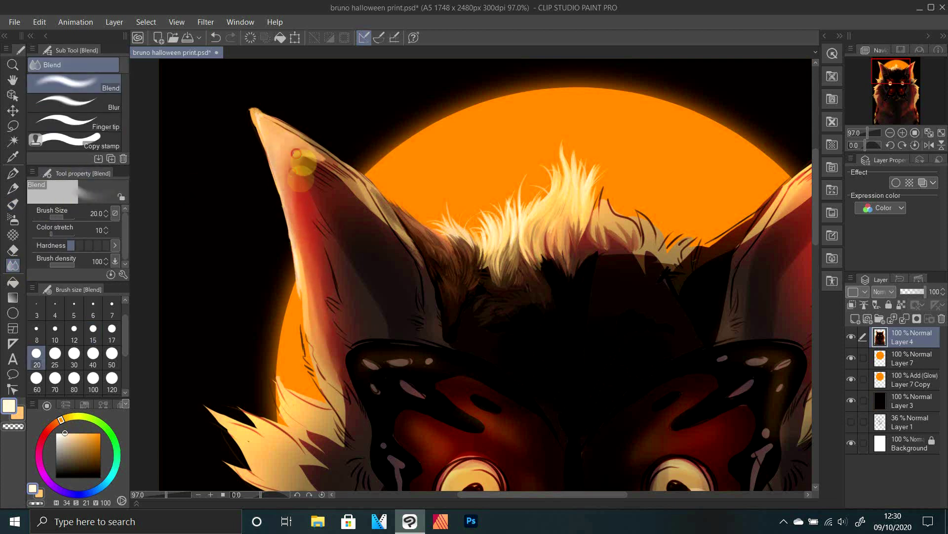
# Paint tan (H 35, S 56, V 78) fur strands with Thin Gouache at size 15 inside the left ear, from the tip down its inner side
pyautogui.keyDown('alt'); pyautogui.click(403, 225); pyautogui.keyUp('alt')
pyautogui.click(13, 203)
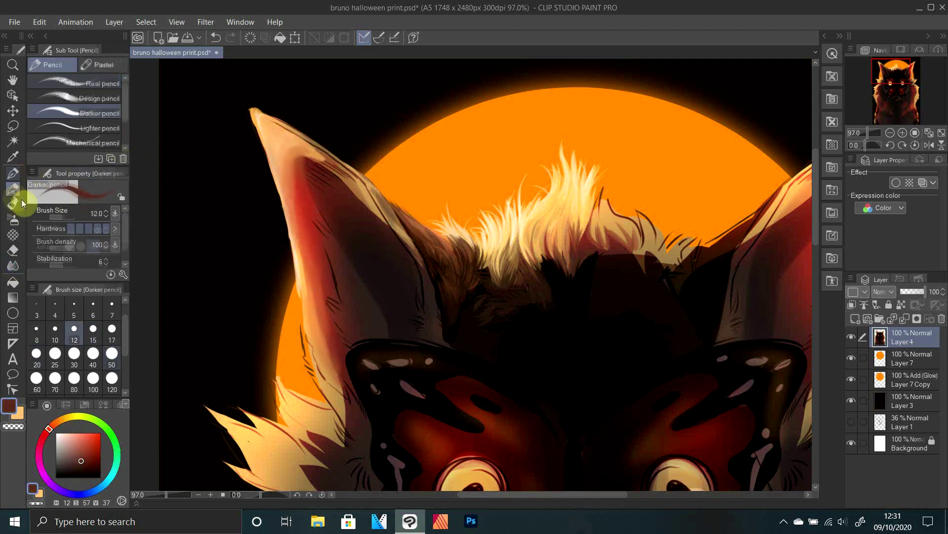
pyautogui.keyDown('alt'); pyautogui.click(349, 183); pyautogui.keyUp('alt')
pyautogui.moveTo(309, 177)
pyautogui.mouseDown()
pyautogui.moveTo(371, 227)
pyautogui.moveTo(305, 161)
pyautogui.moveTo(312, 150)
pyautogui.moveTo(288, 155)
pyautogui.moveTo(364, 250)
pyautogui.moveTo(393, 311)
pyautogui.mouseUp()
pyautogui.moveTo(373, 236)
pyautogui.mouseDown()
pyautogui.moveTo(394, 278)
pyautogui.moveTo(403, 260)
pyautogui.moveTo(390, 301)
pyautogui.mouseUp()
pyautogui.keyDown('alt'); pyautogui.click(400, 257); pyautogui.keyUp('alt')
pyautogui.moveTo(322, 194); pyautogui.dragTo(390, 259)
pyautogui.keyDown('alt'); pyautogui.click(366, 190); pyautogui.keyUp('alt')
pyautogui.moveTo(314, 176); pyautogui.dragTo(387, 238)
pyautogui.moveTo(341, 225); pyautogui.dragTo(390, 271)
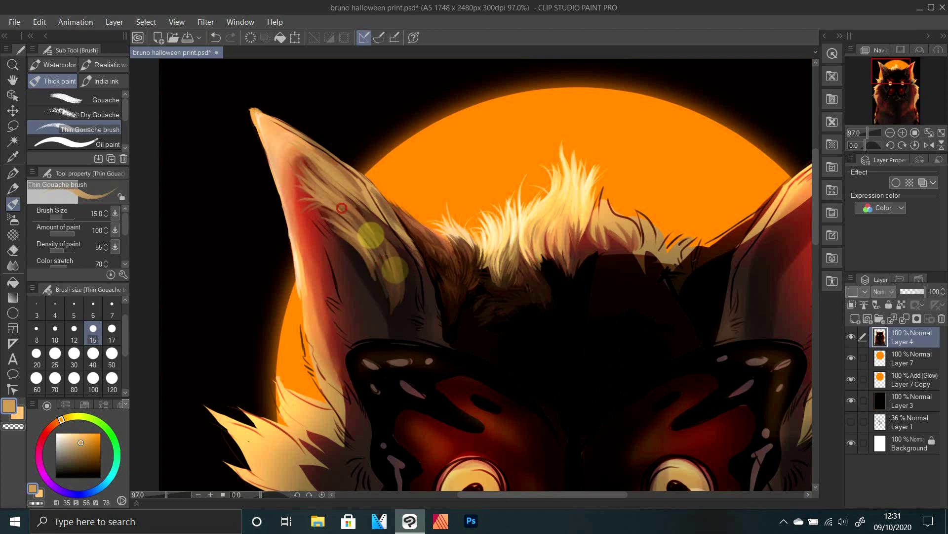
# Repaint the lower left wing's eyespot in light orange (H 28, S 68, V 100) and add a black pupil at its centre
pyautogui.moveTo(863, 133); pyautogui.dragTo(864, 134)
pyautogui.moveTo(905, 101); pyautogui.dragTo(894, 108)
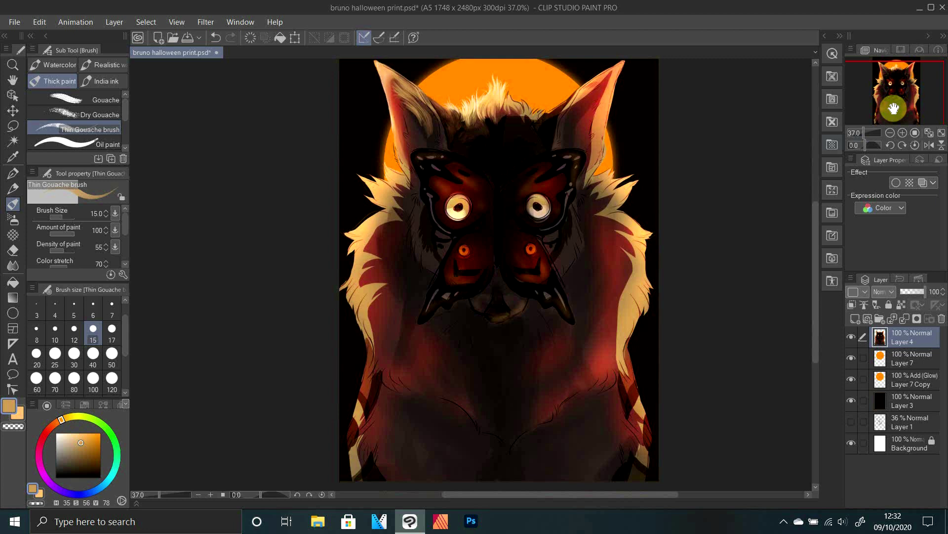
pyautogui.click(870, 132)
pyautogui.moveTo(892, 100)
pyautogui.mouseDown()
pyautogui.moveTo(906, 87)
pyautogui.moveTo(896, 87)
pyautogui.mouseUp()
pyautogui.keyDown('alt'); pyautogui.click(332, 353); pyautogui.keyUp('alt')
pyautogui.moveTo(346, 336)
pyautogui.mouseDown()
pyautogui.moveTo(360, 362)
pyautogui.moveTo(339, 361)
pyautogui.moveTo(380, 336)
pyautogui.moveTo(346, 358)
pyautogui.moveTo(319, 346)
pyautogui.moveTo(317, 335)
pyautogui.moveTo(366, 334)
pyautogui.moveTo(331, 332)
pyautogui.moveTo(316, 357)
pyautogui.moveTo(357, 346)
pyautogui.moveTo(353, 338)
pyautogui.moveTo(337, 372)
pyautogui.mouseUp()
pyautogui.keyDown('alt'); pyautogui.click(373, 320); pyautogui.keyUp('alt')
pyautogui.keyDown('alt'); pyautogui.click(338, 356); pyautogui.keyUp('alt')
pyautogui.moveTo(92, 438); pyautogui.dragTo(86, 432)
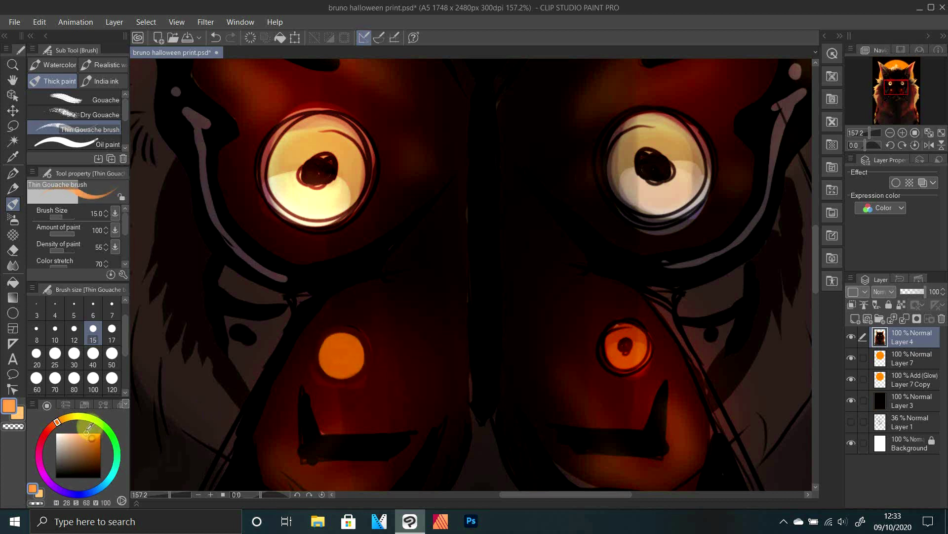
pyautogui.moveTo(332, 352); pyautogui.dragTo(348, 358)
pyautogui.moveTo(94, 468); pyautogui.dragTo(122, 490)
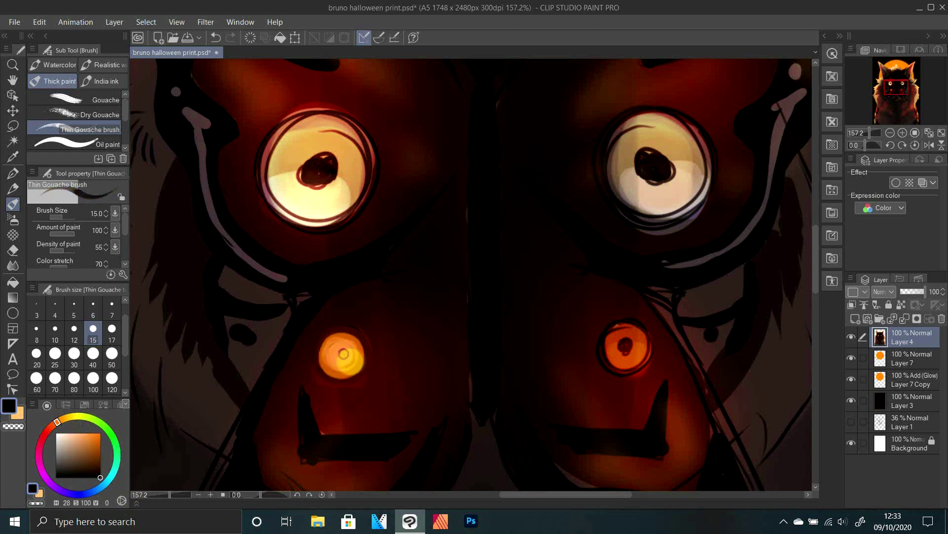
pyautogui.moveTo(345, 356); pyautogui.dragTo(343, 354)
# Lasso the lower left wing's eyespot, copy and paste it, and move the copy over the lower right wing's eyespot
pyautogui.moveTo(863, 134); pyautogui.dragTo(871, 134)
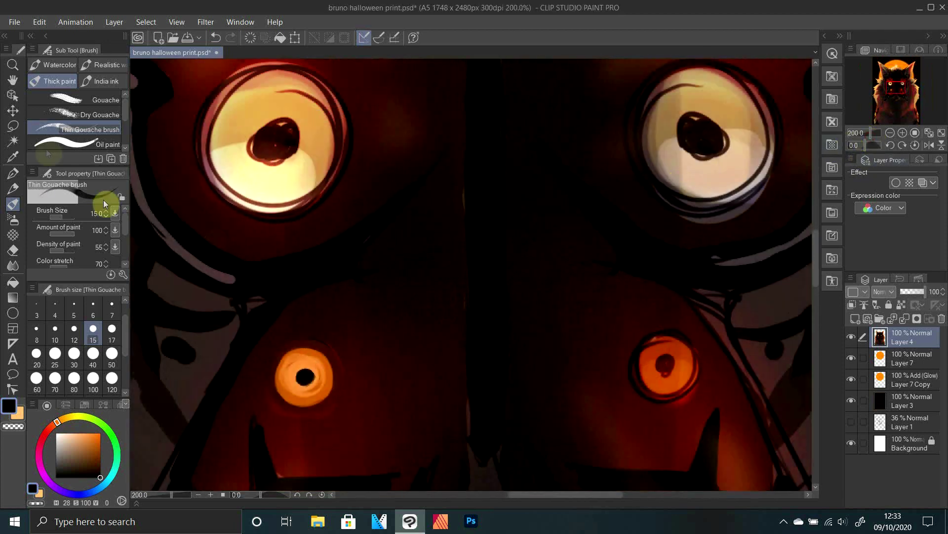
pyautogui.click(13, 126)
pyautogui.moveTo(347, 320)
pyautogui.mouseDown()
pyautogui.moveTo(381, 409)
pyautogui.moveTo(335, 328)
pyautogui.mouseUp()
pyautogui.click(39, 22)
pyautogui.click(77, 84)
pyautogui.click(40, 23)
pyautogui.click(69, 108)
pyautogui.click(13, 110)
pyautogui.moveTo(313, 379); pyautogui.dragTo(661, 370)
# Fine-tune the pasted eyespot's position on the lower right wing and merge its layer down into Layer 4
pyautogui.click(13, 173)
pyautogui.click(556, 445)
pyautogui.moveTo(871, 133); pyautogui.dragTo(870, 133)
pyautogui.click(13, 114)
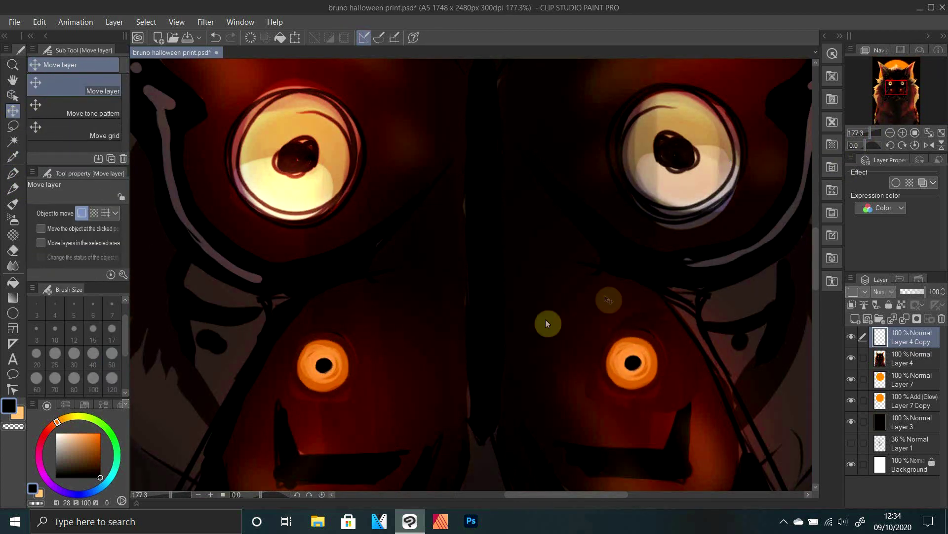
pyautogui.click(13, 251)
pyautogui.click(866, 134)
pyautogui.click(871, 134)
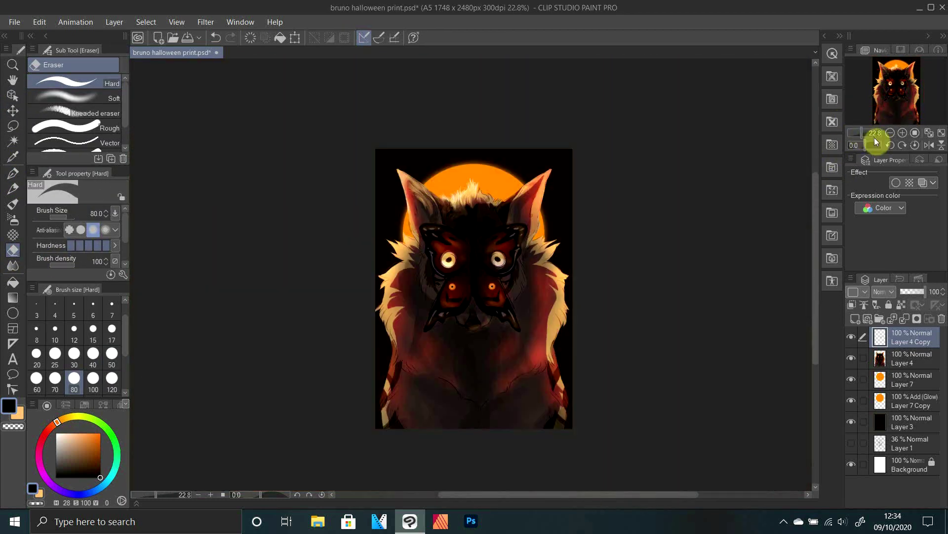
pyautogui.click(13, 110)
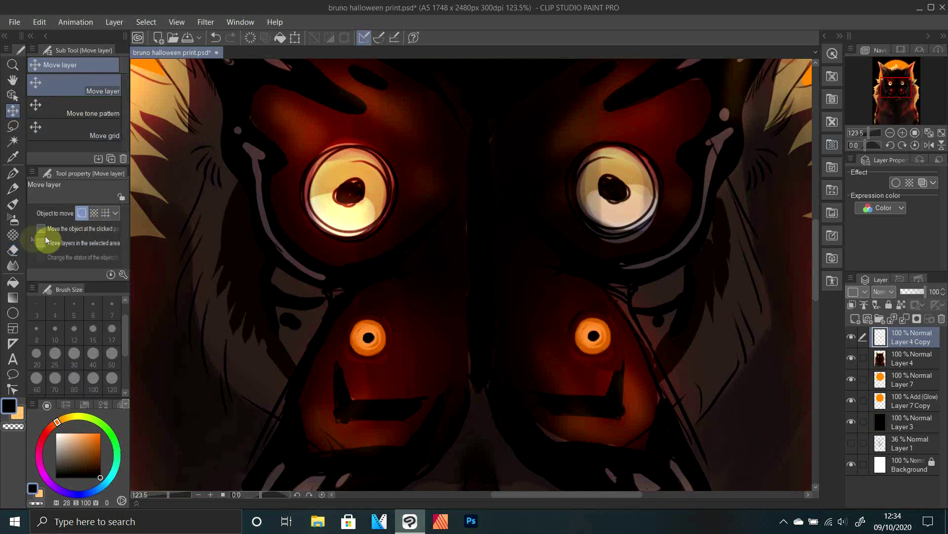
pyautogui.click(13, 174)
pyautogui.press('c')
pyautogui.click(13, 189)
pyautogui.click(12, 110)
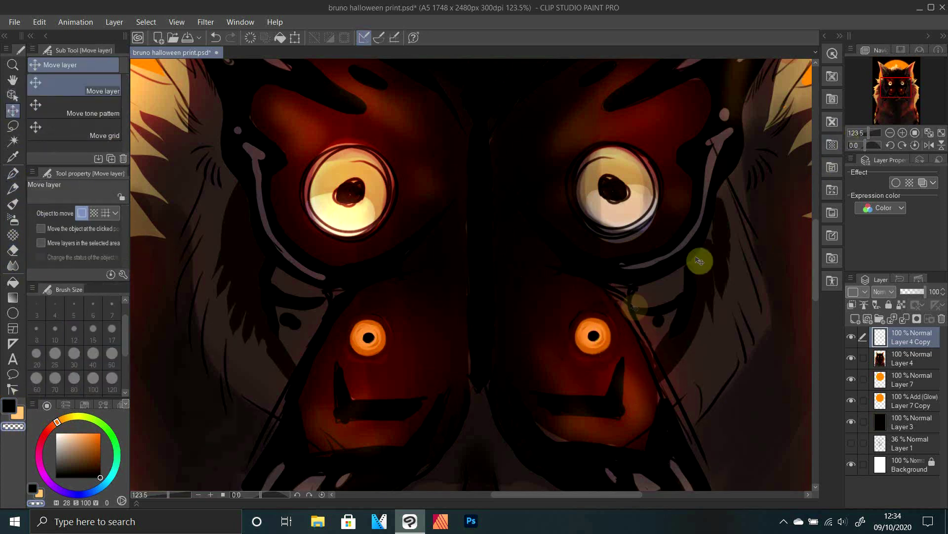
pyautogui.moveTo(612, 333); pyautogui.dragTo(608, 335)
pyautogui.moveTo(868, 133); pyautogui.dragTo(860, 136)
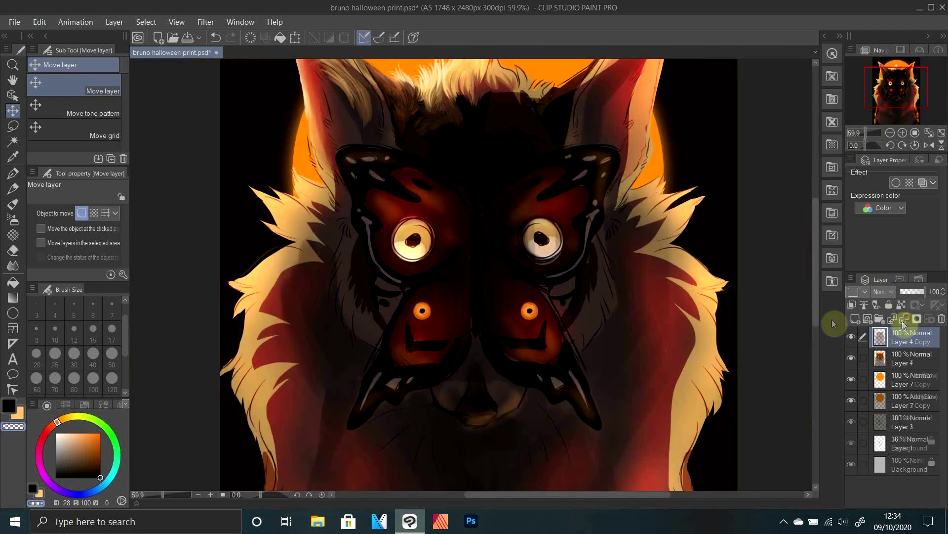
# Paint orange-tan (H 35, S 63, V 92) Thin Gouache strands along the right side of the head tuft, towards the right ear
pyautogui.click(13, 203)
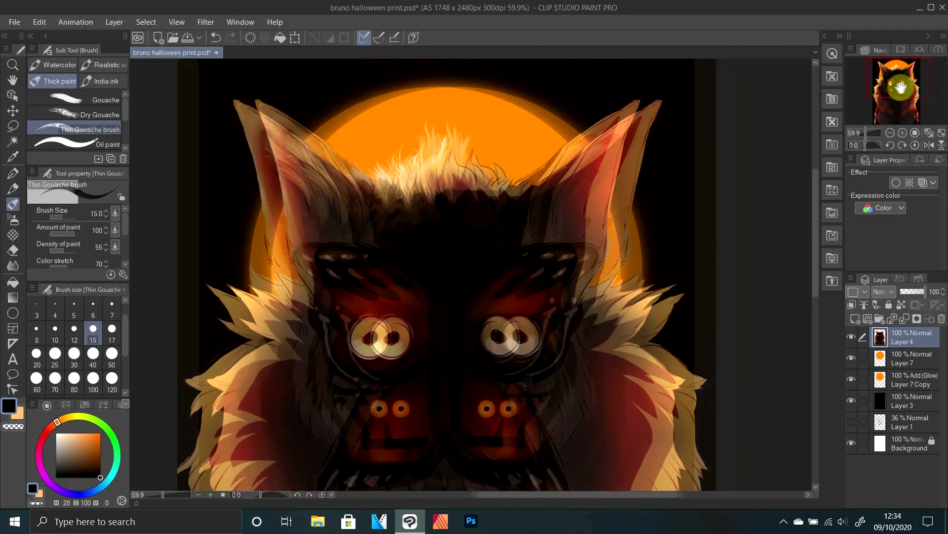
pyautogui.keyDown('alt'); pyautogui.click(483, 154); pyautogui.keyUp('alt')
pyautogui.keyDown('alt'); pyautogui.click(474, 156); pyautogui.keyUp('alt')
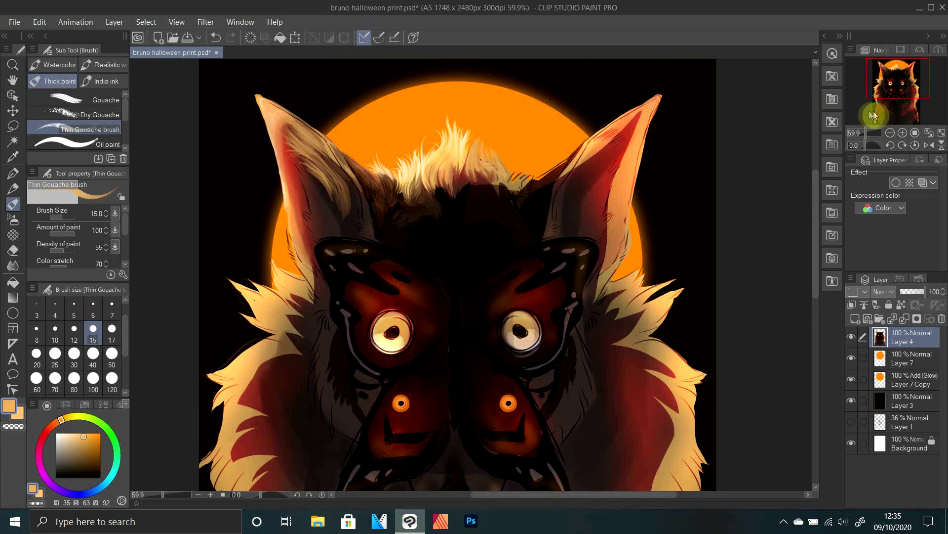
pyautogui.moveTo(865, 133); pyautogui.dragTo(872, 133)
pyautogui.moveTo(903, 75); pyautogui.dragTo(900, 68)
pyautogui.moveTo(531, 293)
pyautogui.mouseDown()
pyautogui.moveTo(532, 345)
pyautogui.moveTo(632, 271)
pyautogui.mouseUp()
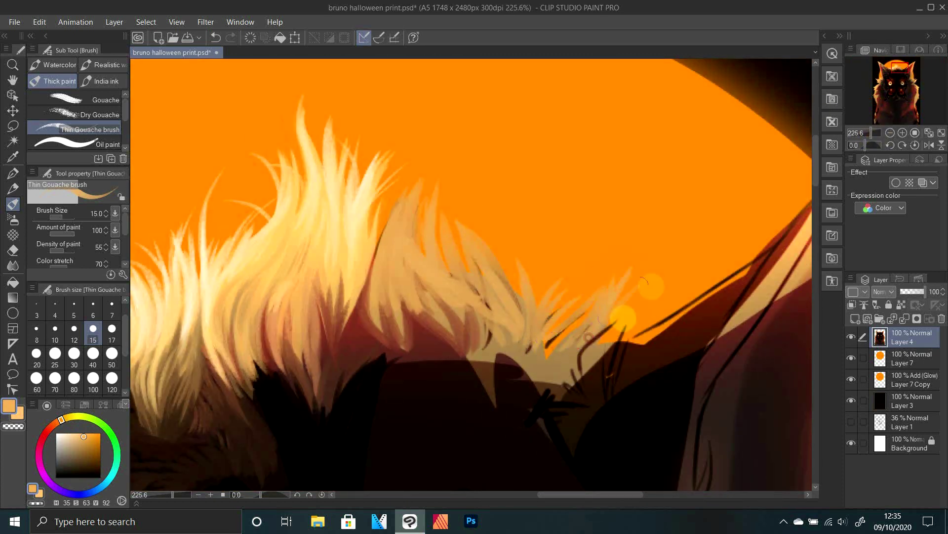
pyautogui.moveTo(590, 356); pyautogui.dragTo(686, 294)
pyautogui.moveTo(547, 353); pyautogui.dragTo(562, 280)
# Add brown (H 22, S 63, V 64) strands at the roots of the head tuft's right side and overlay lighter ones
pyautogui.keyDown('alt'); pyautogui.click(462, 330); pyautogui.keyUp('alt')
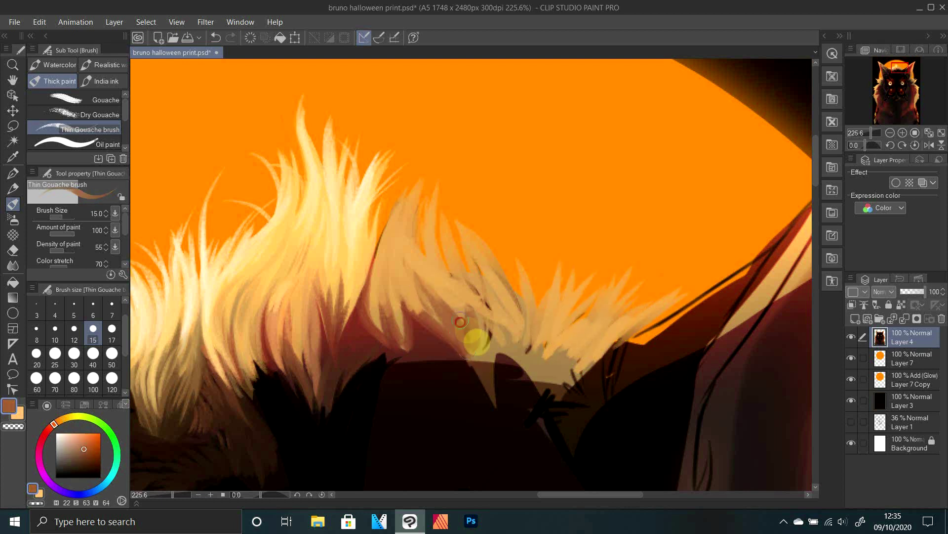
pyautogui.moveTo(477, 353); pyautogui.dragTo(487, 308)
pyautogui.moveTo(523, 366)
pyautogui.mouseDown()
pyautogui.moveTo(511, 306)
pyautogui.moveTo(513, 322)
pyautogui.mouseUp()
pyautogui.moveTo(549, 388)
pyautogui.mouseDown()
pyautogui.moveTo(580, 355)
pyautogui.moveTo(627, 341)
pyautogui.mouseUp()
pyautogui.keyDown('alt'); pyautogui.click(621, 305); pyautogui.keyUp('alt')
pyautogui.moveTo(553, 370); pyautogui.dragTo(577, 332)
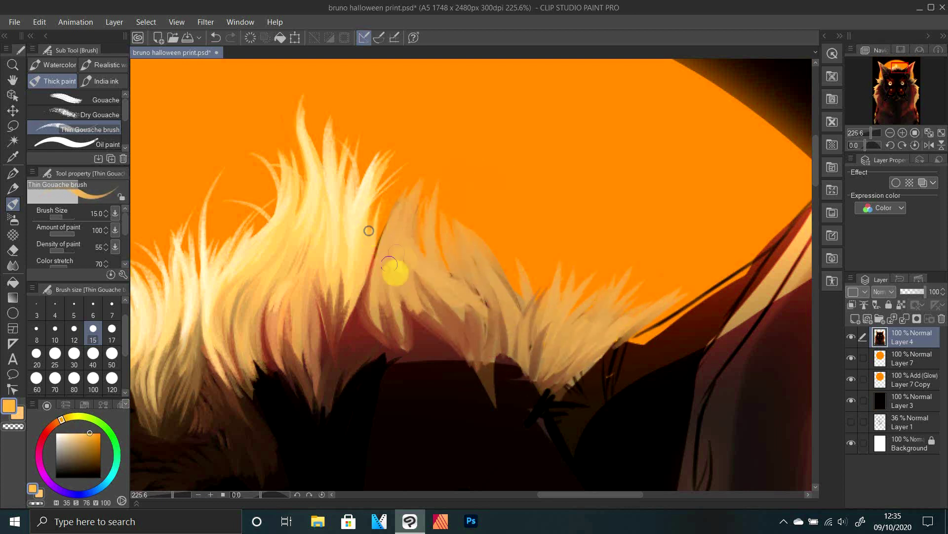
# Layer light orange (H 35, S 76, V 100) and cream (H 38, S 38, V 100) strands over the head tuft's right half
pyautogui.moveTo(396, 272)
pyautogui.mouseDown()
pyautogui.moveTo(408, 197)
pyautogui.moveTo(398, 224)
pyautogui.moveTo(441, 258)
pyautogui.moveTo(466, 257)
pyautogui.moveTo(479, 299)
pyautogui.mouseUp()
pyautogui.moveTo(441, 240); pyautogui.dragTo(491, 348)
pyautogui.moveTo(475, 186); pyautogui.dragTo(491, 311)
pyautogui.moveTo(473, 213); pyautogui.dragTo(513, 347)
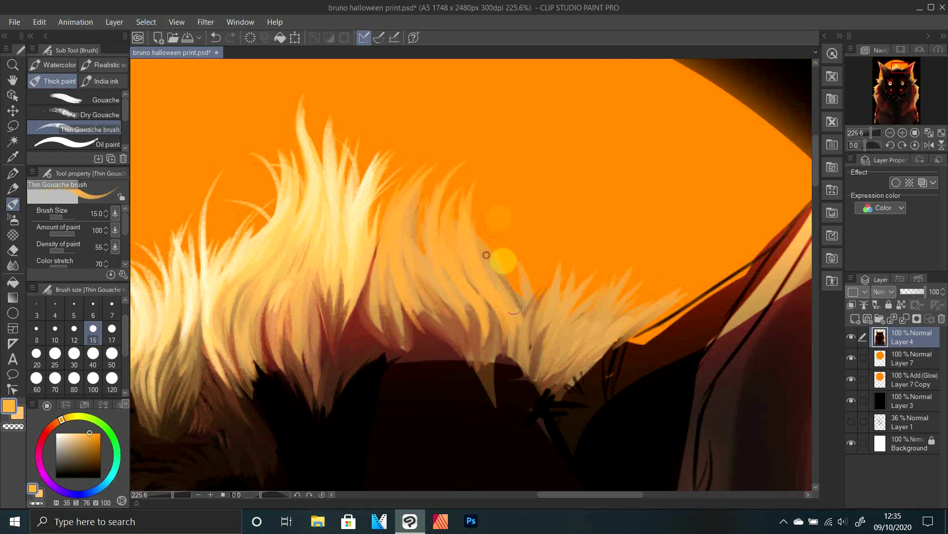
pyautogui.moveTo(486, 255)
pyautogui.mouseDown()
pyautogui.moveTo(529, 324)
pyautogui.moveTo(521, 271)
pyautogui.moveTo(585, 254)
pyautogui.moveTo(551, 350)
pyautogui.moveTo(576, 361)
pyautogui.mouseUp()
pyautogui.moveTo(393, 240)
pyautogui.mouseDown()
pyautogui.moveTo(417, 165)
pyautogui.moveTo(384, 258)
pyautogui.moveTo(398, 191)
pyautogui.moveTo(420, 210)
pyautogui.moveTo(464, 184)
pyautogui.moveTo(500, 258)
pyautogui.moveTo(534, 218)
pyautogui.moveTo(543, 306)
pyautogui.mouseUp()
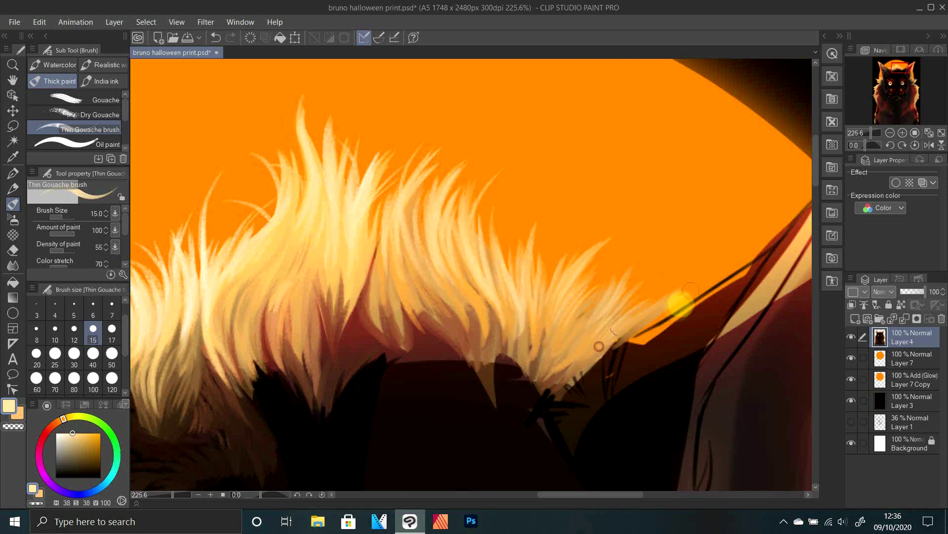
pyautogui.moveTo(625, 344); pyautogui.dragTo(691, 302)
# Paint brown fur over the line art between the head tuft and the base of the right ear
pyautogui.keyDown('alt'); pyautogui.click(692, 334); pyautogui.keyUp('alt')
pyautogui.moveTo(762, 270)
pyautogui.mouseDown()
pyautogui.moveTo(592, 382)
pyautogui.moveTo(595, 392)
pyautogui.moveTo(567, 411)
pyautogui.moveTo(558, 390)
pyautogui.mouseUp()
pyautogui.keyDown('alt'); pyautogui.click(713, 328); pyautogui.keyUp('alt')
pyautogui.moveTo(684, 328)
pyautogui.mouseDown()
pyautogui.moveTo(645, 352)
pyautogui.moveTo(623, 394)
pyautogui.moveTo(696, 353)
pyautogui.moveTo(652, 362)
pyautogui.mouseUp()
# Paint dark brown strands (H 19, S 76, V 18; H 13, S 54, V 14; H 21, S 57, V 20) by the right ear's base and under the tuft
pyautogui.keyDown('alt'); pyautogui.click(612, 417); pyautogui.keyUp('alt')
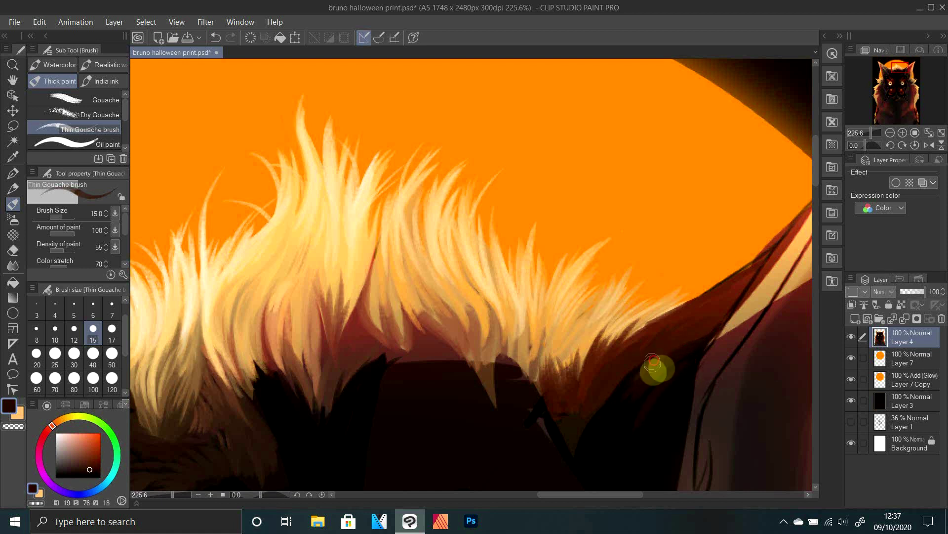
pyautogui.keyDown('alt'); pyautogui.click(607, 429); pyautogui.keyUp('alt')
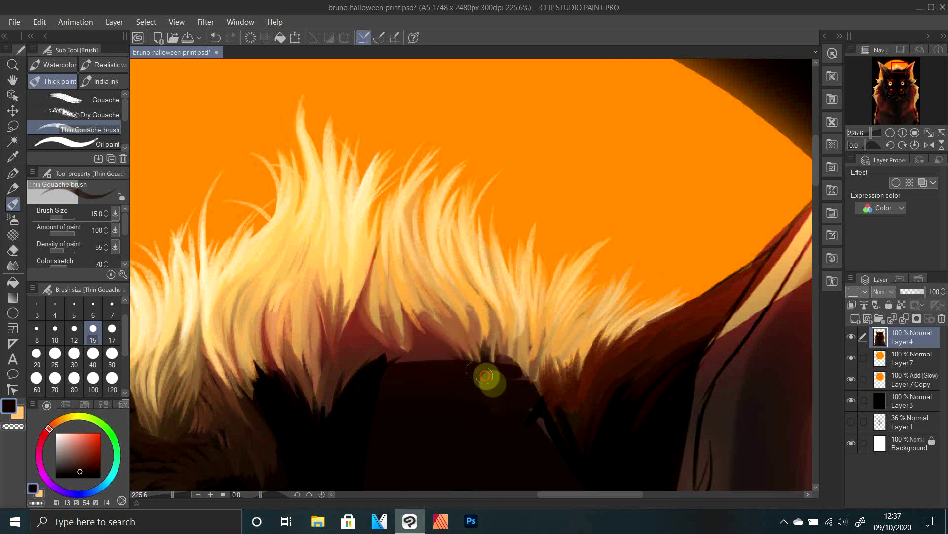
pyautogui.moveTo(484, 375); pyautogui.dragTo(472, 345)
pyautogui.keyDown('alt'); pyautogui.click(269, 438); pyautogui.keyUp('alt')
pyautogui.moveTo(486, 428)
pyautogui.mouseDown()
pyautogui.moveTo(500, 383)
pyautogui.moveTo(533, 400)
pyautogui.mouseUp()
pyautogui.moveTo(448, 414); pyautogui.dragTo(459, 355)
pyautogui.moveTo(421, 383); pyautogui.dragTo(449, 361)
pyautogui.moveTo(423, 408); pyautogui.dragTo(421, 377)
pyautogui.click(865, 133)
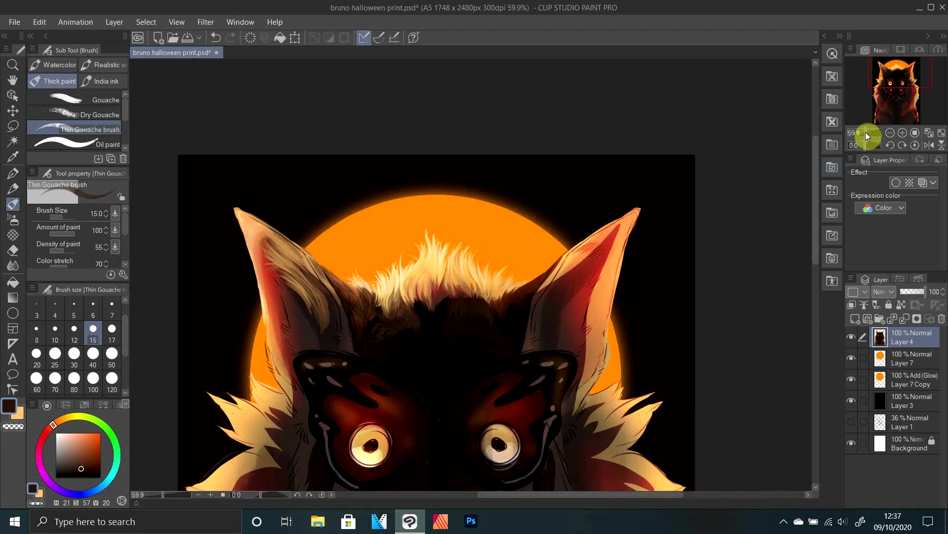
# Add fine cream (H 36, S 28, V 100) flyaway strands along the upper edge of the head tuft's right side
pyautogui.moveTo(866, 132); pyautogui.dragTo(869, 133)
pyautogui.keyDown('alt'); pyautogui.click(392, 209); pyautogui.keyUp('alt')
pyautogui.moveTo(428, 247); pyautogui.dragTo(457, 206)
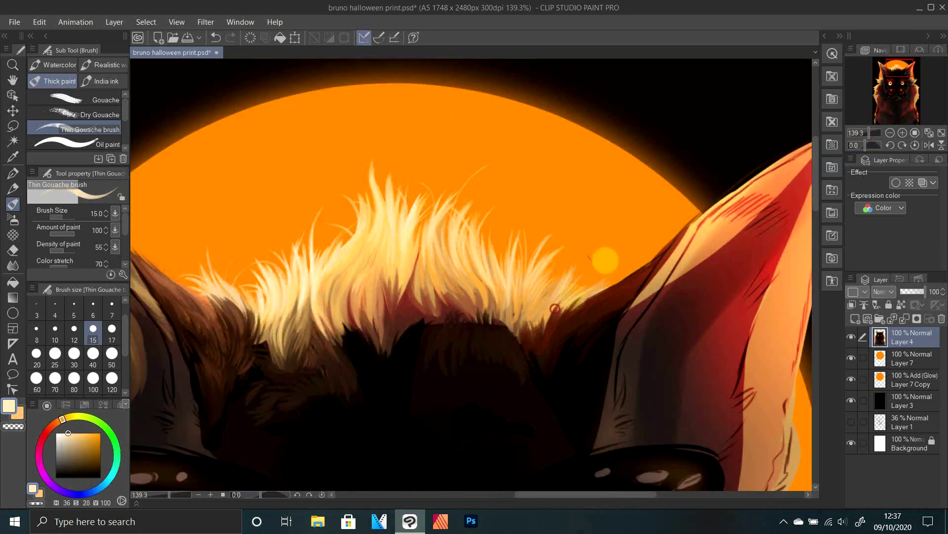
pyautogui.click(13, 426)
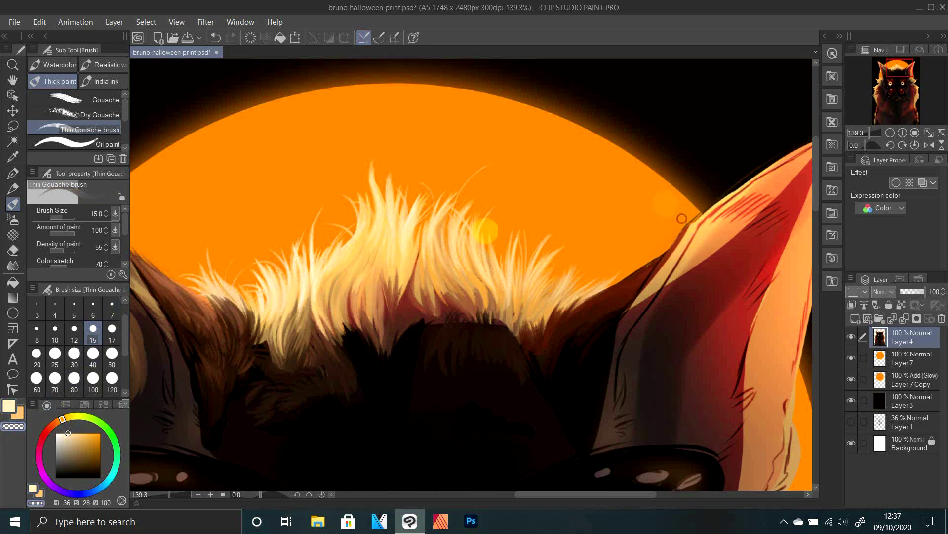
pyautogui.click(10, 406)
# Mirror the canvas view and paint peach (H 25, S 48, V 98) along the lower outer rim of the ear already filled with fur strands
pyautogui.moveTo(897, 85); pyautogui.dragTo(887, 74)
pyautogui.click(930, 145)
pyautogui.keyDown('alt'); pyautogui.click(609, 198); pyautogui.keyUp('alt')
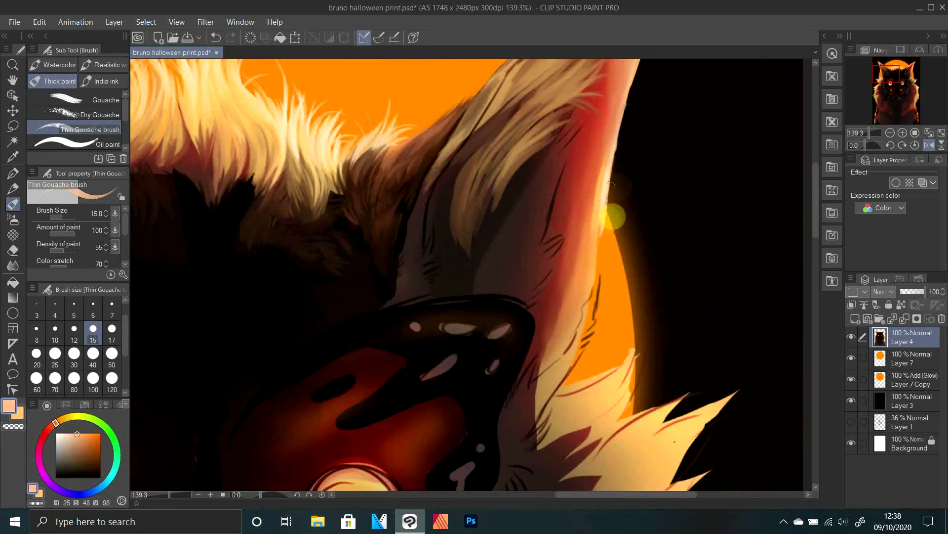
pyautogui.moveTo(613, 216); pyautogui.dragTo(606, 281)
pyautogui.moveTo(611, 237); pyautogui.dragTo(585, 309)
pyautogui.moveTo(897, 77); pyautogui.dragTo(897, 82)
pyautogui.keyDown('alt'); pyautogui.click(615, 287); pyautogui.keyUp('alt')
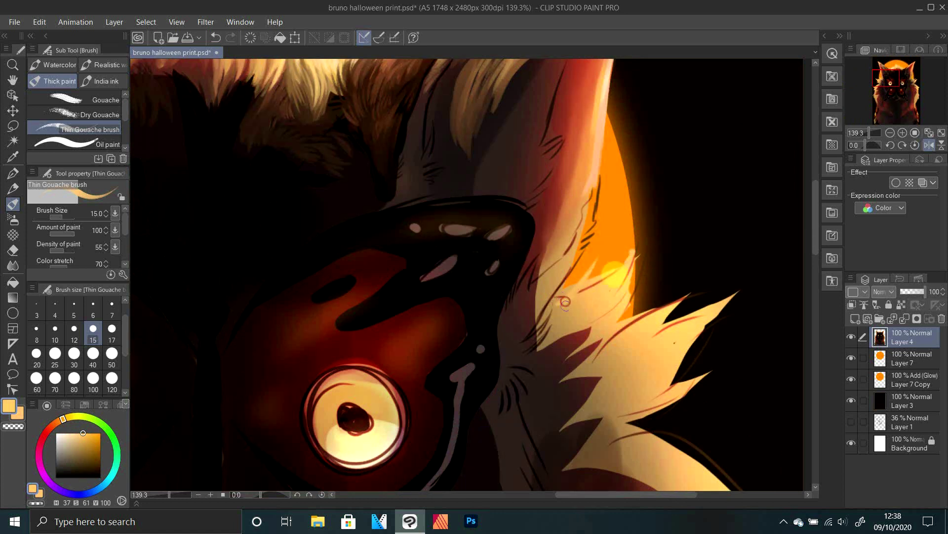
pyautogui.moveTo(565, 302); pyautogui.dragTo(633, 258)
pyautogui.moveTo(632, 289); pyautogui.dragTo(658, 228)
pyautogui.moveTo(626, 313); pyautogui.dragTo(648, 242)
pyautogui.hotkey('ctrl', 'z')
pyautogui.hotkey('ctrl', 'z')
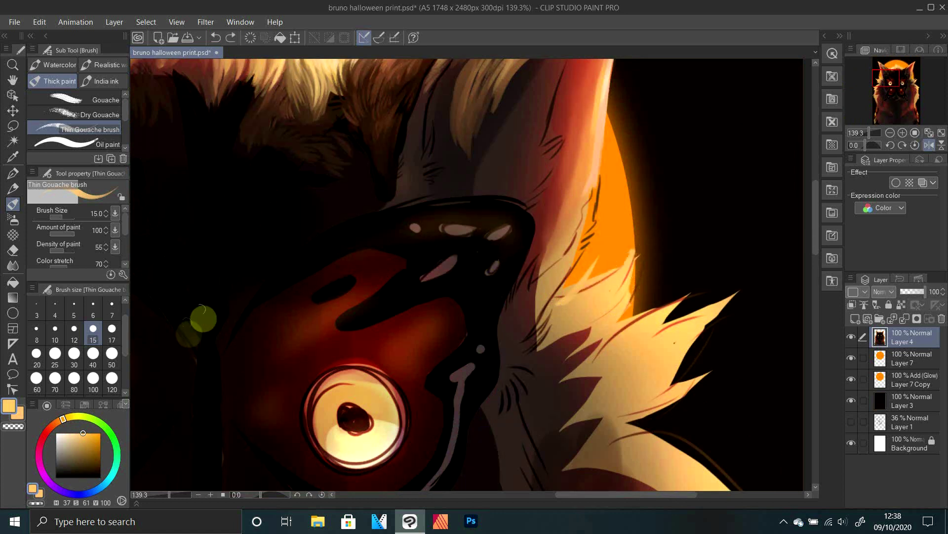
# Set the brush size to 20 and paint pale yellow (H 47, S 39, V 96) strands on the cheek tuft beside the moon
pyautogui.click(37, 354)
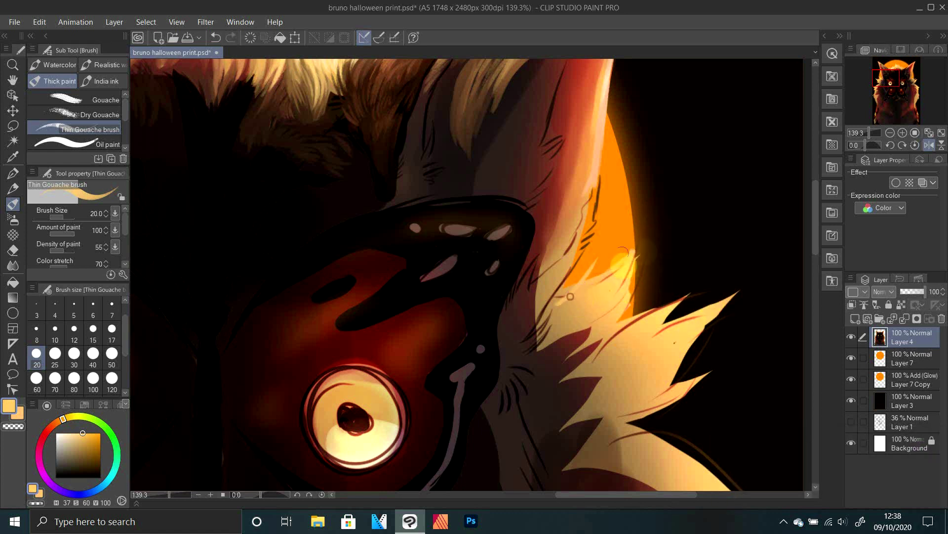
pyautogui.keyDown('alt'); pyautogui.click(334, 66); pyautogui.keyUp('alt')
pyautogui.moveTo(640, 289); pyautogui.dragTo(670, 231)
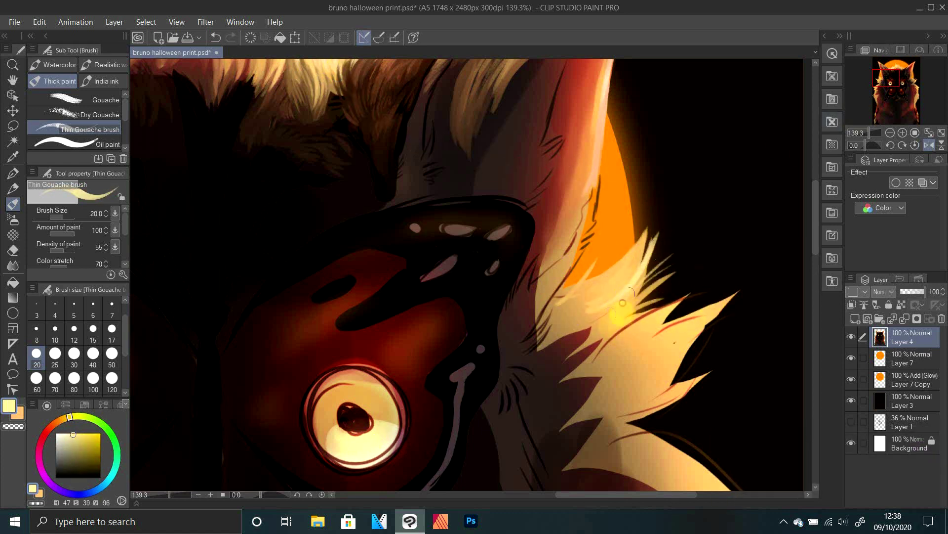
# Build up the cheek tuft with ochre (H 36, S 58, V 75), orange (H 34, S 63, V 98) and yellow (H 44, S 45, V 97) strands
pyautogui.keyDown('alt'); pyautogui.click(555, 302); pyautogui.keyUp('alt')
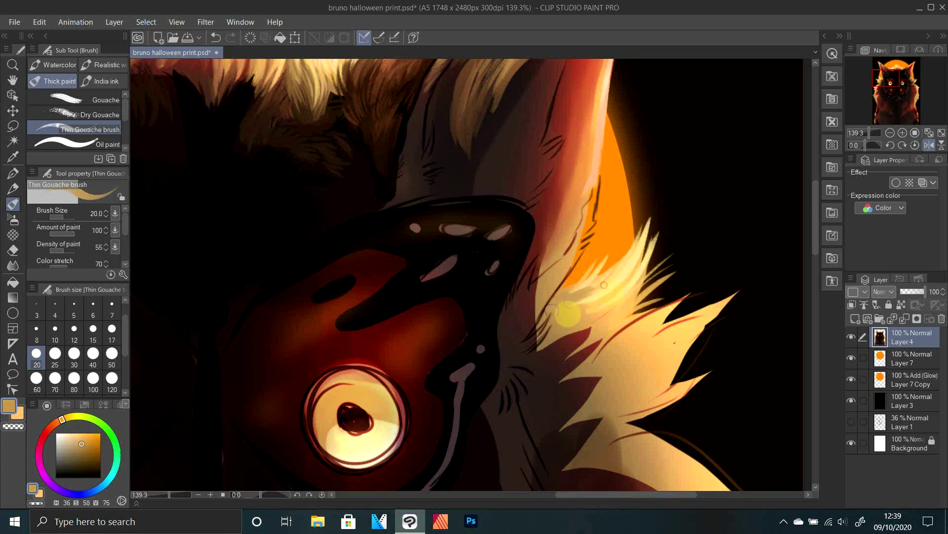
pyautogui.keyDown('alt'); pyautogui.click(606, 289); pyautogui.keyUp('alt')
pyautogui.keyDown('alt'); pyautogui.click(625, 285); pyautogui.keyUp('alt')
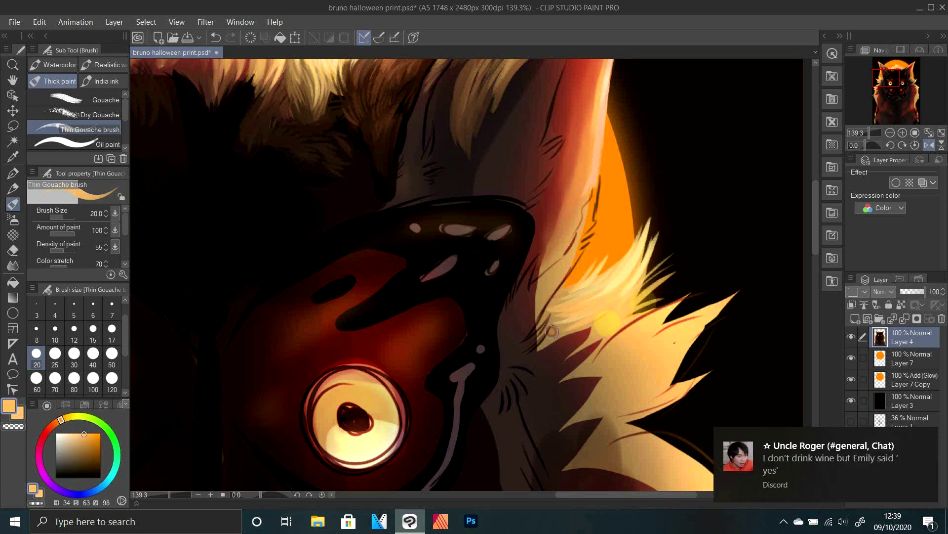
pyautogui.keyDown('alt'); pyautogui.click(643, 270); pyautogui.keyUp('alt')
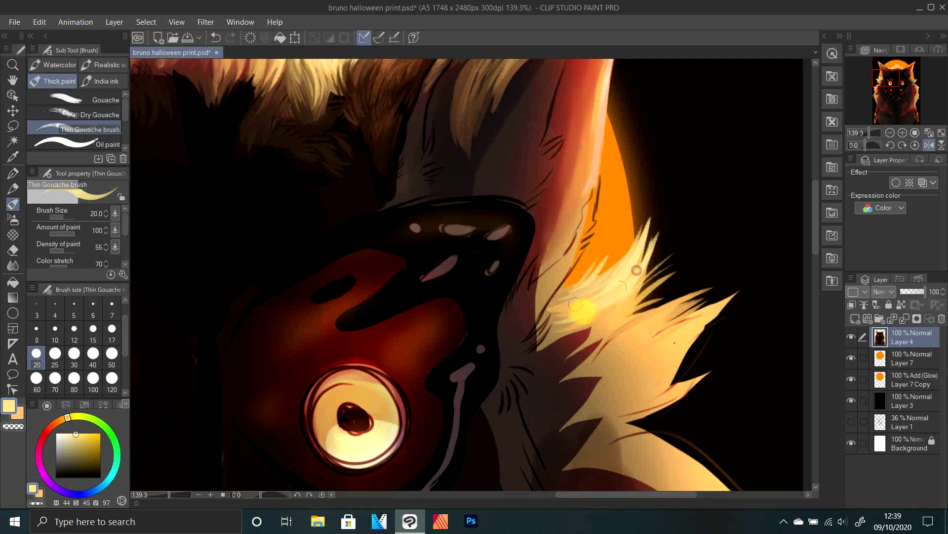
pyautogui.moveTo(660, 364); pyautogui.dragTo(693, 320)
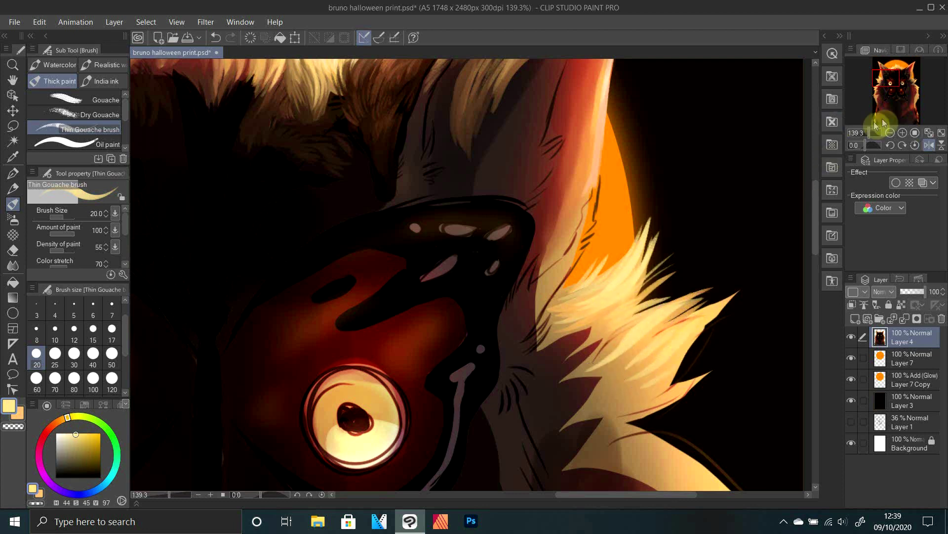
# Extend the cheek tuft over the moon's edge with long yellow (H 44, S 45, V 97) strands and near-white highlights
pyautogui.moveTo(869, 133); pyautogui.dragTo(870, 133)
pyautogui.moveTo(577, 311); pyautogui.dragTo(660, 249)
pyautogui.moveTo(595, 280); pyautogui.dragTo(665, 204)
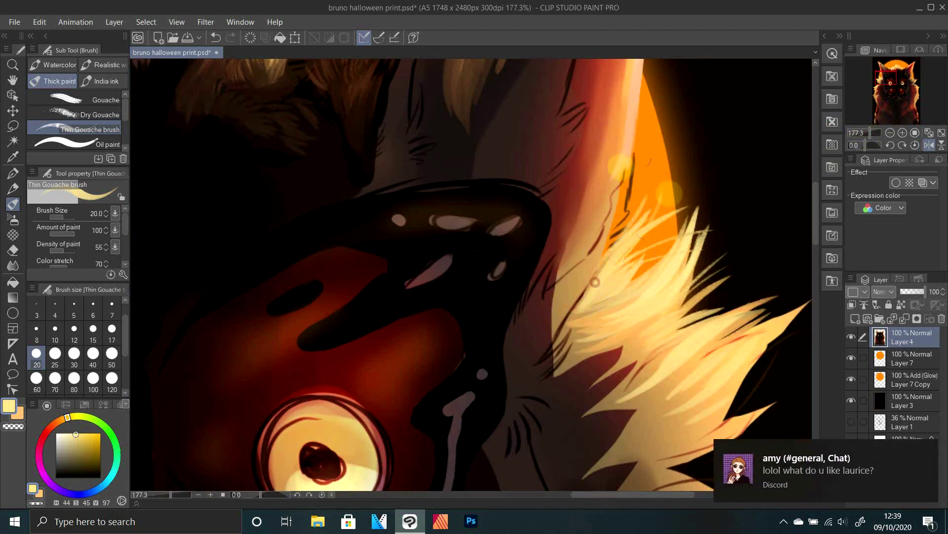
pyautogui.click(65, 433)
pyautogui.moveTo(608, 251); pyautogui.dragTo(663, 200)
pyautogui.moveTo(611, 287)
pyautogui.mouseDown()
pyautogui.moveTo(717, 216)
pyautogui.moveTo(665, 245)
pyautogui.moveTo(701, 191)
pyautogui.mouseUp()
# Layer brown (H 31, S 57, V 60), tan (H 37, S 37, V 80) and orange (H 31, S 66, V 90) strands into the cheek tuft's base
pyautogui.keyDown('alt'); pyautogui.click(675, 308); pyautogui.keyUp('alt')
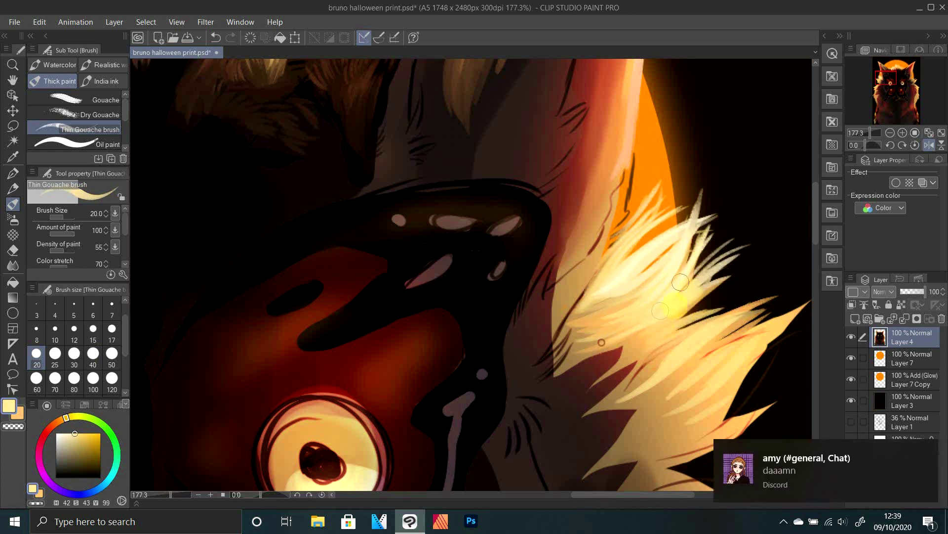
pyautogui.keyDown('alt'); pyautogui.click(571, 371); pyautogui.keyUp('alt')
pyautogui.moveTo(564, 369)
pyautogui.mouseDown()
pyautogui.moveTo(607, 254)
pyautogui.moveTo(588, 307)
pyautogui.mouseUp()
pyautogui.keyDown('alt'); pyautogui.click(616, 333); pyautogui.keyUp('alt')
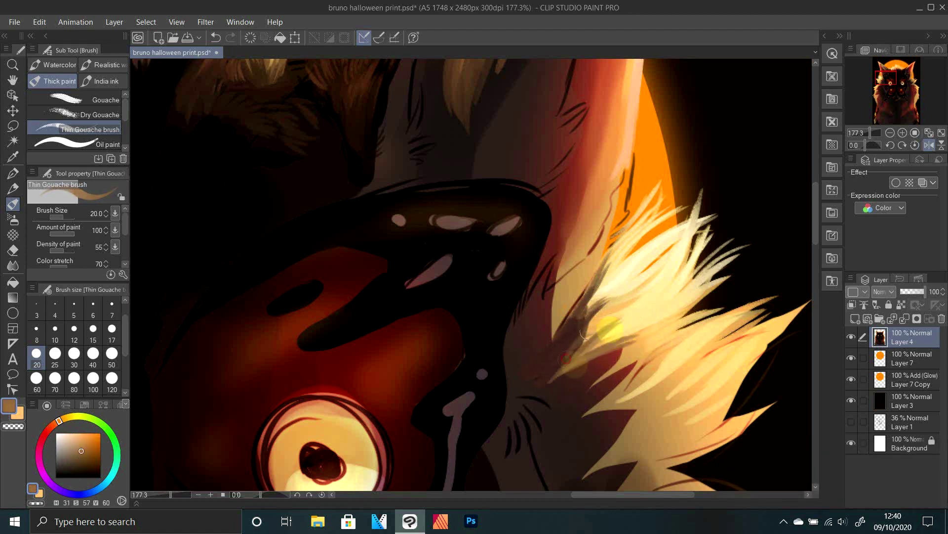
pyautogui.keyDown('alt'); pyautogui.click(621, 275); pyautogui.keyUp('alt')
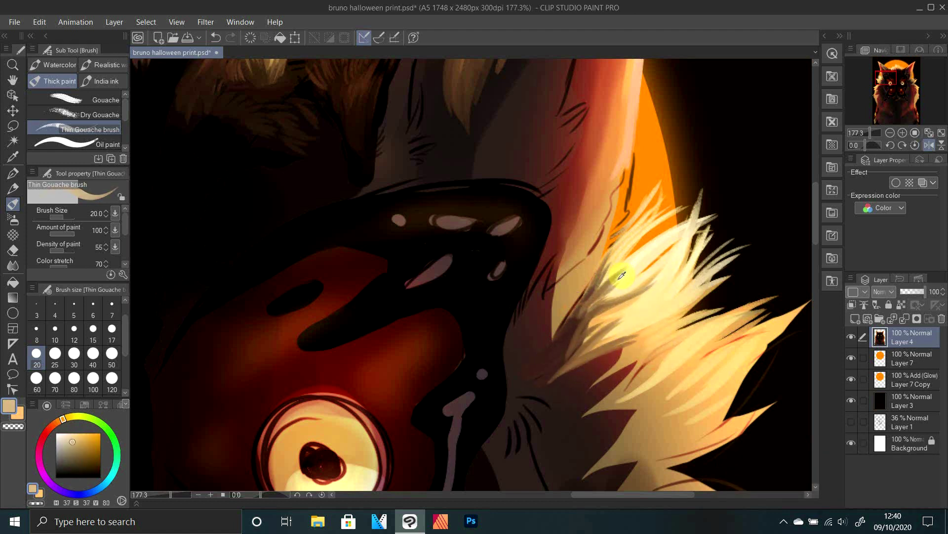
pyautogui.keyDown('alt'); pyautogui.click(629, 303); pyautogui.keyUp('alt')
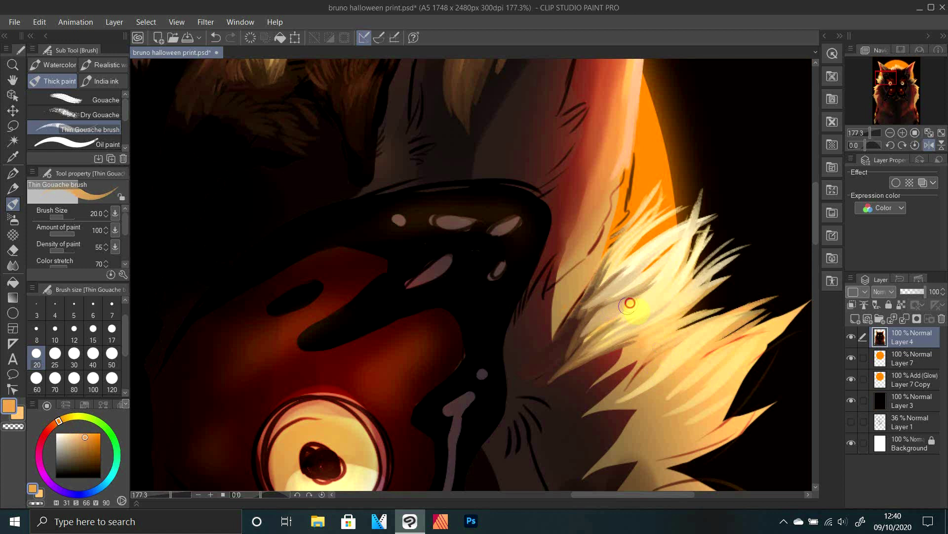
pyautogui.keyDown('alt'); pyautogui.click(657, 275); pyautogui.keyUp('alt')
pyautogui.moveTo(620, 282); pyautogui.dragTo(656, 246)
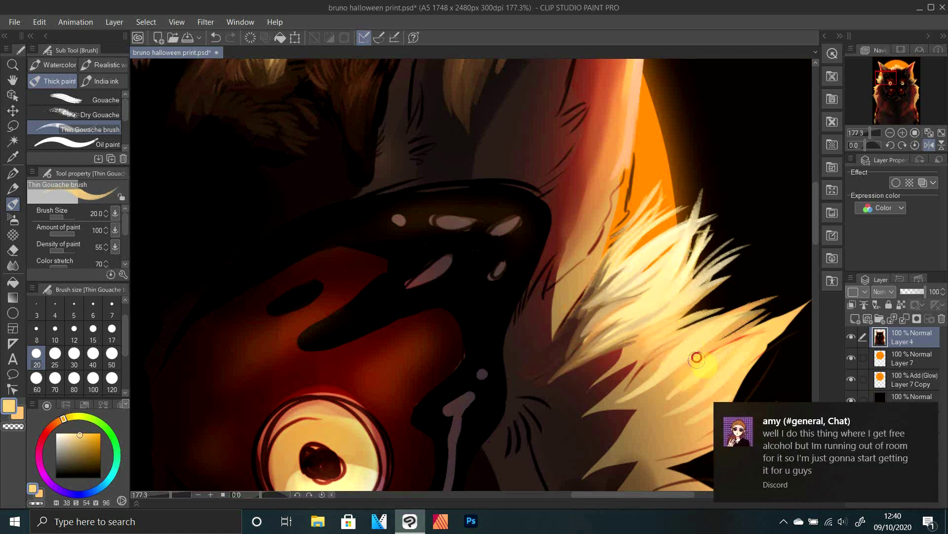
# Paint yellow (H 43, S 47, V 97) strands over the sketch lines below the ear's rim, joining the ear to the cheek tuft
pyautogui.keyDown('alt'); pyautogui.click(691, 330); pyautogui.keyUp('alt')
pyautogui.moveTo(633, 164)
pyautogui.mouseDown()
pyautogui.moveTo(629, 203)
pyautogui.moveTo(610, 235)
pyautogui.mouseUp()
pyautogui.moveTo(630, 198)
pyautogui.mouseDown()
pyautogui.moveTo(579, 279)
pyautogui.moveTo(539, 309)
pyautogui.mouseUp()
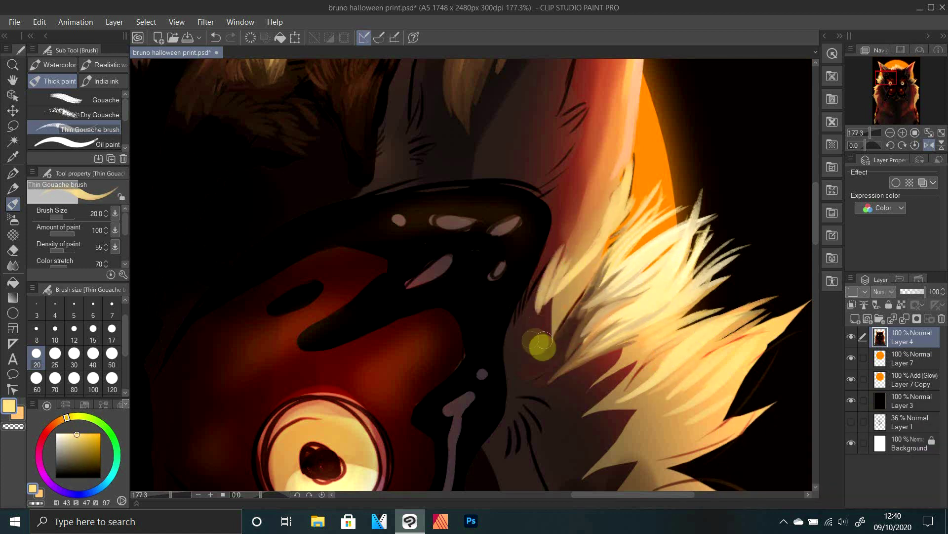
pyautogui.moveTo(531, 341); pyautogui.dragTo(561, 352)
pyautogui.moveTo(544, 324)
pyautogui.mouseDown()
pyautogui.moveTo(598, 277)
pyautogui.moveTo(605, 239)
pyautogui.moveTo(549, 319)
pyautogui.moveTo(602, 234)
pyautogui.mouseUp()
# Shade the new strands beside the butterfly wing with dark brown (H 28, S 41, V 37)
pyautogui.keyDown('alt'); pyautogui.click(532, 340); pyautogui.keyUp('alt')
pyautogui.keyDown('alt'); pyautogui.click(570, 293); pyautogui.keyUp('alt')
pyautogui.moveTo(527, 332)
pyautogui.mouseDown()
pyautogui.moveTo(544, 378)
pyautogui.moveTo(557, 332)
pyautogui.mouseUp()
pyautogui.keyDown('alt'); pyautogui.click(549, 390); pyautogui.keyUp('alt')
pyautogui.moveTo(534, 377)
pyautogui.mouseDown()
pyautogui.moveTo(534, 323)
pyautogui.moveTo(588, 245)
pyautogui.mouseUp()
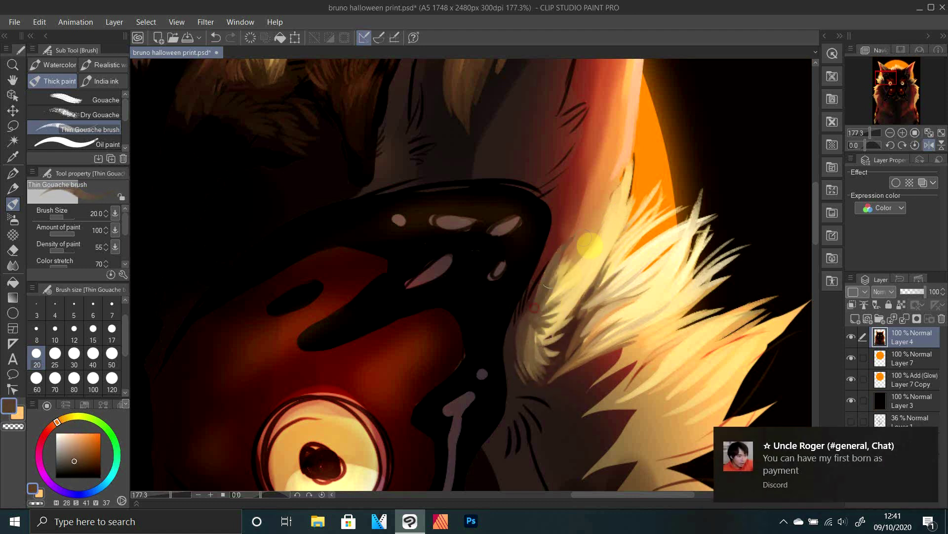
# Blend the strands between the ear base and cheek tuft using sampled fur tones, including ochre (H 39, S 47, V 67)
pyautogui.keyDown('alt'); pyautogui.click(578, 269); pyautogui.keyUp('alt')
pyautogui.moveTo(541, 306)
pyautogui.mouseDown()
pyautogui.moveTo(581, 240)
pyautogui.moveTo(594, 267)
pyautogui.mouseUp()
pyautogui.keyDown('alt'); pyautogui.click(556, 316); pyautogui.keyUp('alt')
pyautogui.keyDown('alt'); pyautogui.click(582, 292); pyautogui.keyUp('alt')
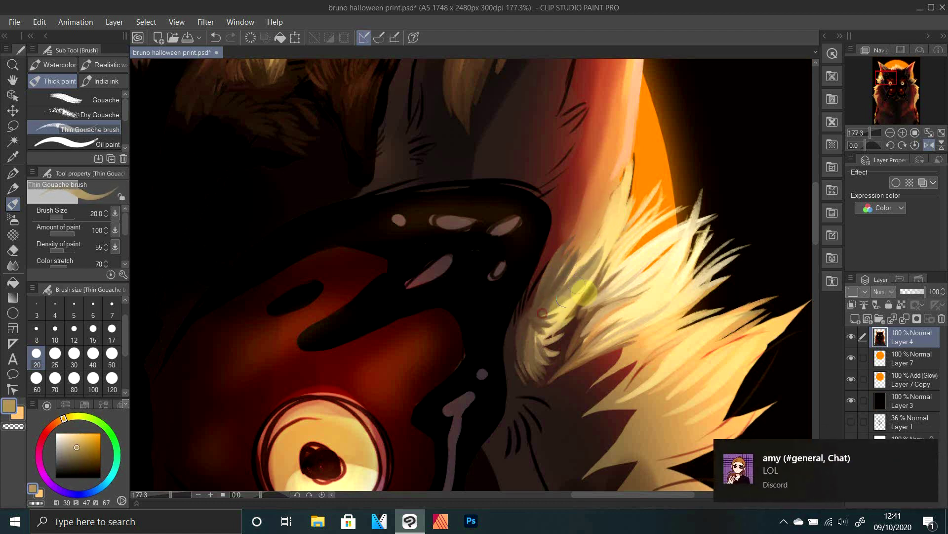
pyautogui.moveTo(612, 241)
pyautogui.mouseDown()
pyautogui.moveTo(589, 279)
pyautogui.moveTo(533, 326)
pyautogui.moveTo(565, 313)
pyautogui.moveTo(542, 305)
pyautogui.moveTo(565, 283)
pyautogui.mouseUp()
# Deepen the gap under the ear-base fur with dark brown (H 23, S 44, V 35) and near-black (H 12, S 29, V 7) strands
pyautogui.keyDown('alt'); pyautogui.click(528, 319); pyautogui.keyUp('alt')
pyautogui.keyDown('alt'); pyautogui.click(520, 354); pyautogui.keyUp('alt')
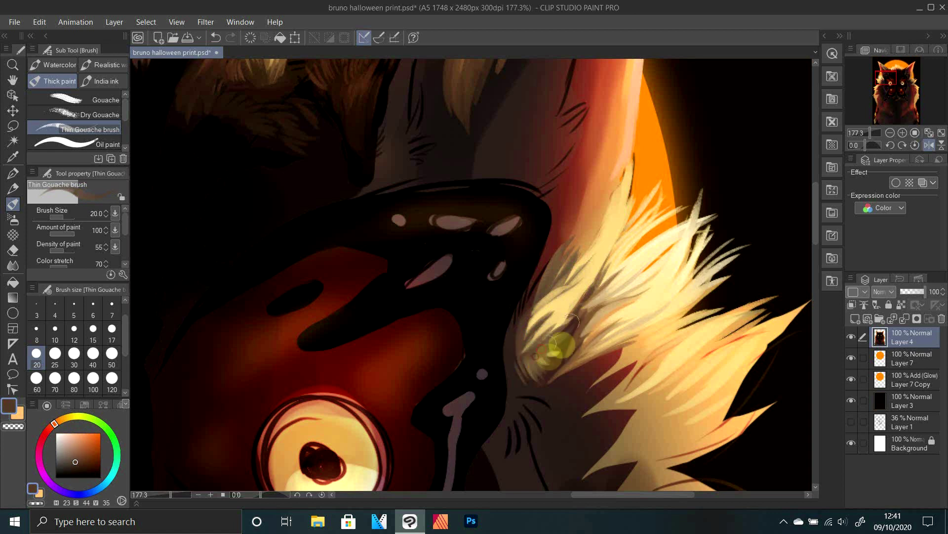
pyautogui.keyDown('alt'); pyautogui.click(549, 348); pyautogui.keyUp('alt')
pyautogui.moveTo(554, 337)
pyautogui.mouseDown()
pyautogui.moveTo(551, 359)
pyautogui.moveTo(532, 376)
pyautogui.mouseUp()
pyautogui.keyDown('alt'); pyautogui.click(526, 367); pyautogui.keyUp('alt')
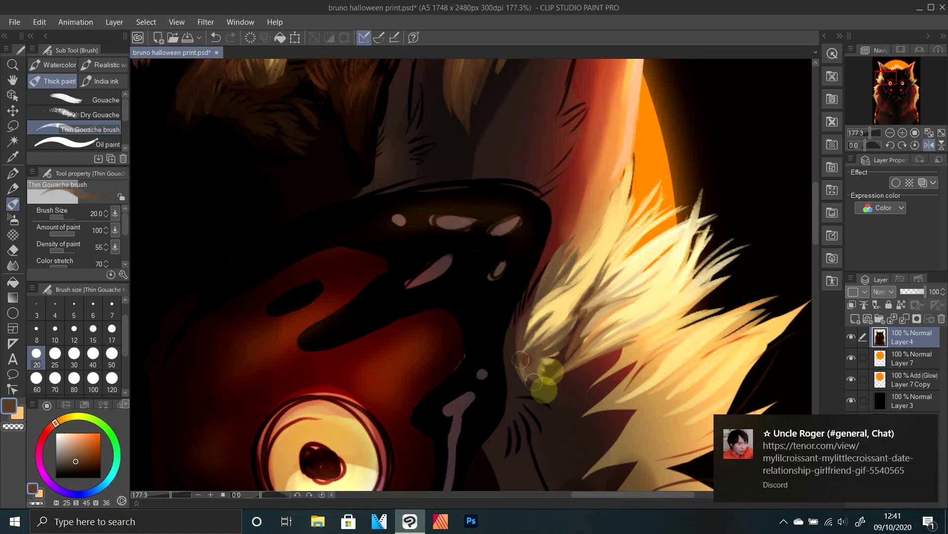
pyautogui.keyDown('alt'); pyautogui.click(531, 400); pyautogui.keyUp('alt')
pyautogui.moveTo(579, 310); pyautogui.dragTo(572, 335)
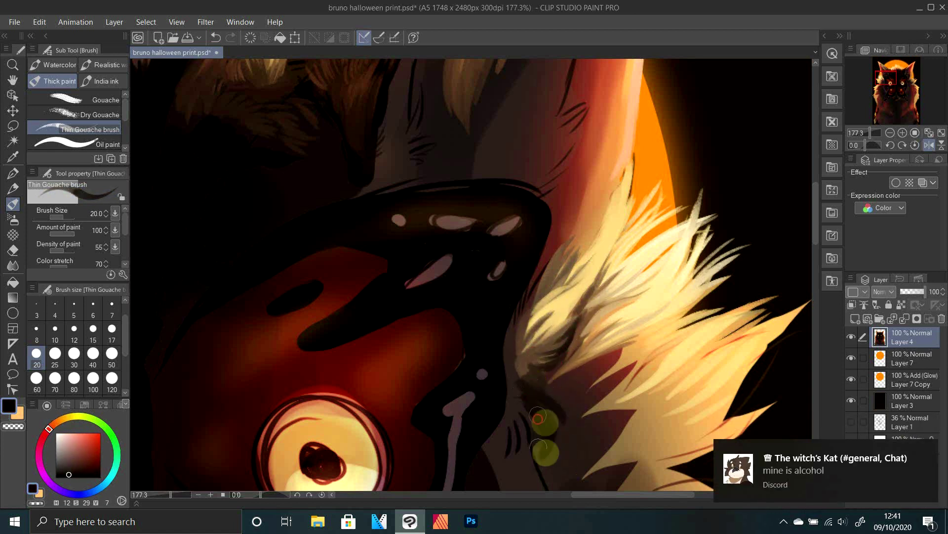
# Add yellow (H 42, S 49, V 91) strands at the ear-base tuft and a cream (H 41, S 27, V 100) edge along the ear's lower rim
pyautogui.keyDown('alt'); pyautogui.click(541, 353); pyautogui.keyUp('alt')
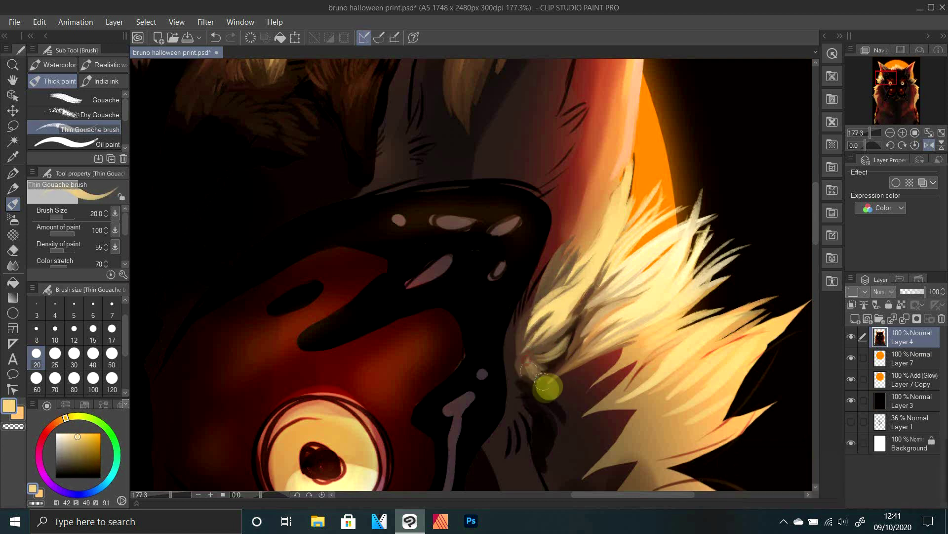
pyautogui.moveTo(530, 368); pyautogui.dragTo(535, 394)
pyautogui.click(870, 133)
pyautogui.moveTo(578, 310); pyautogui.dragTo(542, 349)
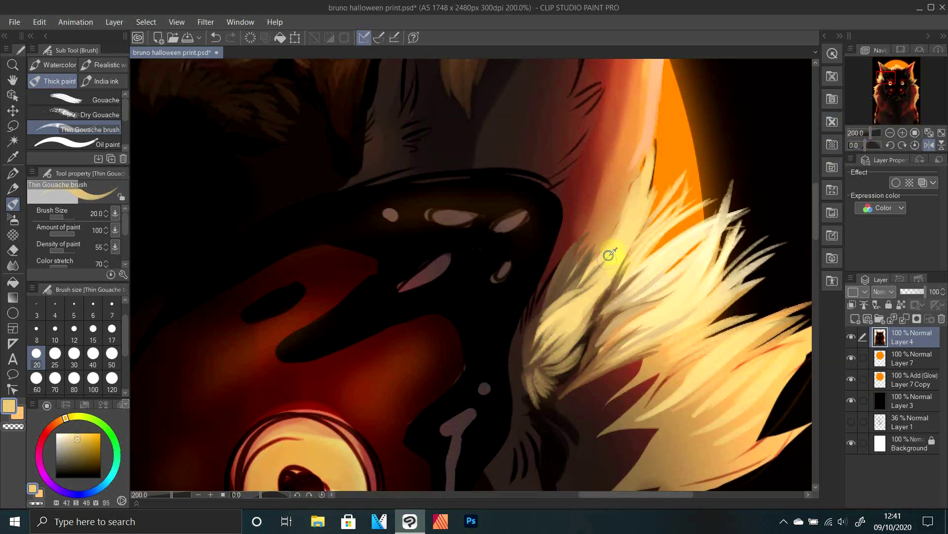
pyautogui.keyDown('alt'); pyautogui.click(689, 249); pyautogui.keyUp('alt')
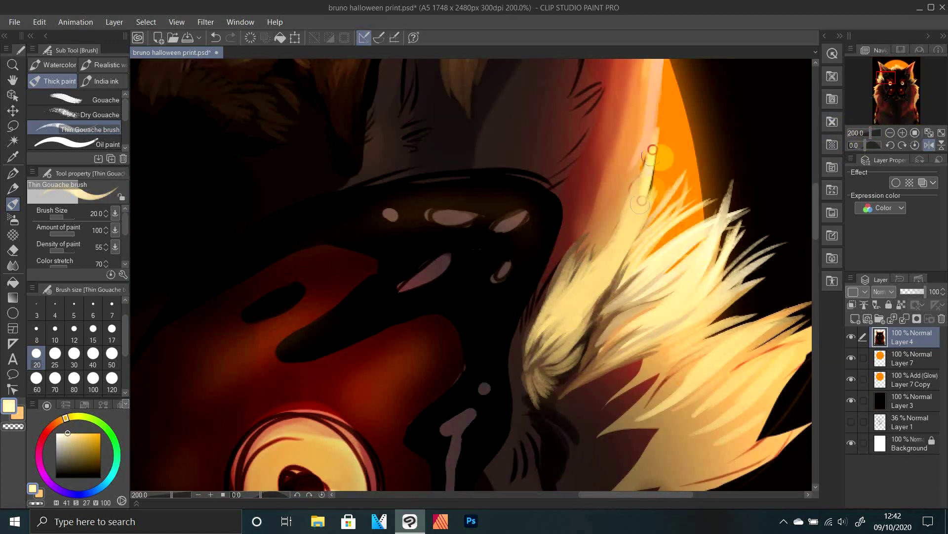
pyautogui.keyDown('alt'); pyautogui.click(633, 148); pyautogui.keyUp('alt')
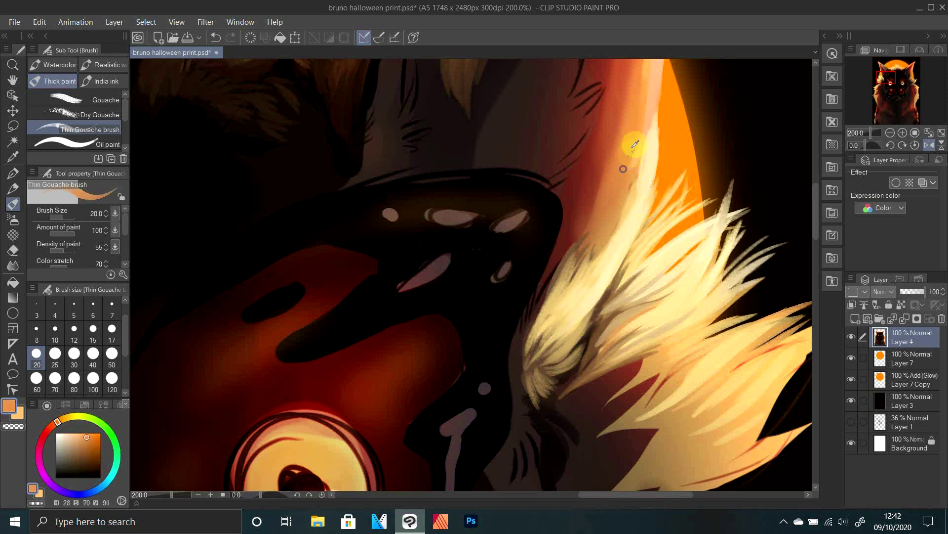
pyautogui.click(13, 263)
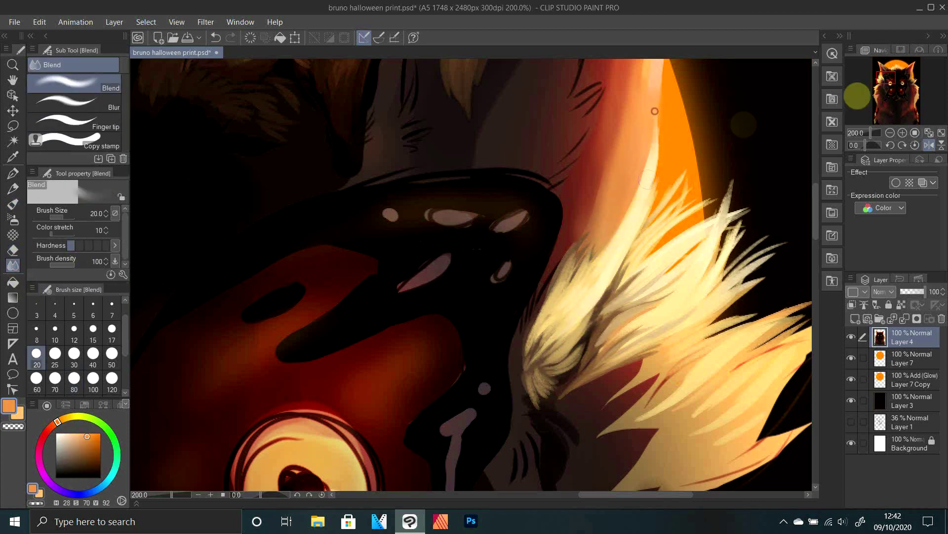
# Unmirror the canvas view and paint near-white, peach (H 34, S 41, V 96) and cream (H 37, S 34, V 100) fur along the ear's upper edge from the tip
pyautogui.moveTo(867, 133); pyautogui.dragTo(869, 133)
pyautogui.moveTo(898, 79); pyautogui.dragTo(907, 69)
pyautogui.click(929, 145)
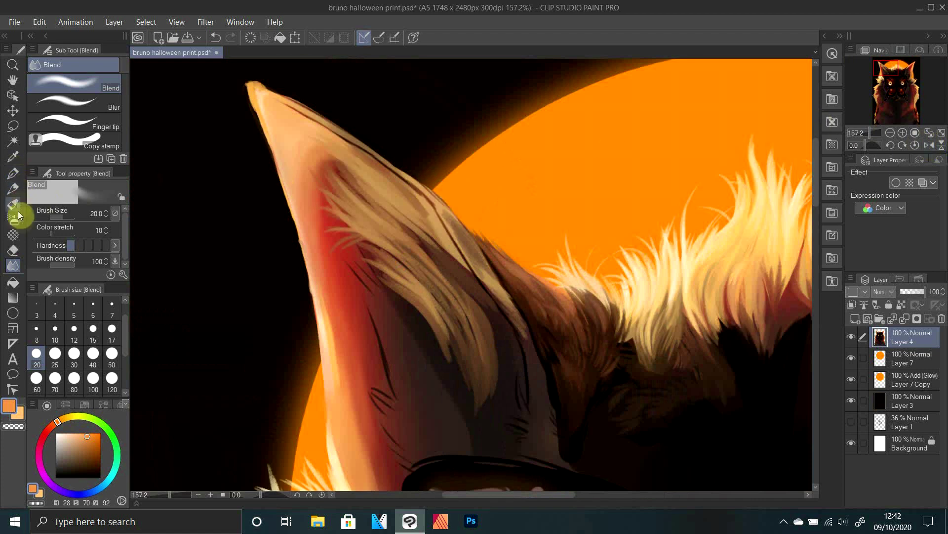
pyautogui.click(56, 433)
pyautogui.click(13, 204)
pyautogui.moveTo(253, 84)
pyautogui.mouseDown()
pyautogui.moveTo(294, 110)
pyautogui.moveTo(238, 91)
pyautogui.moveTo(385, 158)
pyautogui.mouseUp()
pyautogui.keyDown('alt'); pyautogui.click(510, 256); pyautogui.keyUp('alt')
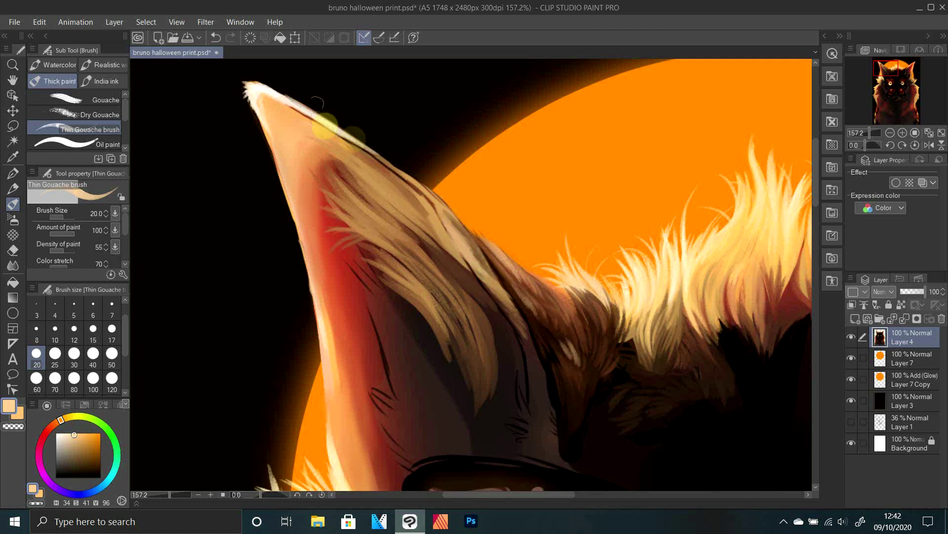
pyautogui.keyDown('alt'); pyautogui.click(373, 149); pyautogui.keyUp('alt')
pyautogui.moveTo(382, 158); pyautogui.dragTo(429, 198)
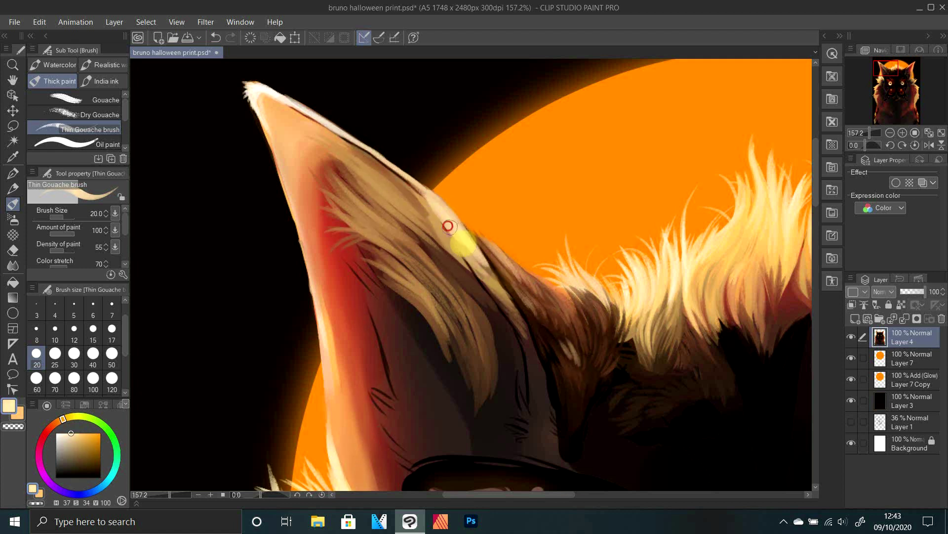
# Cover the sketch lines on the ear's inner fold beside the head with brown (H 25, S 54, V 47) strands down to the butterfly wing
pyautogui.keyDown('alt'); pyautogui.click(492, 275); pyautogui.keyUp('alt')
pyautogui.keyDown('alt'); pyautogui.click(512, 303); pyautogui.keyUp('alt')
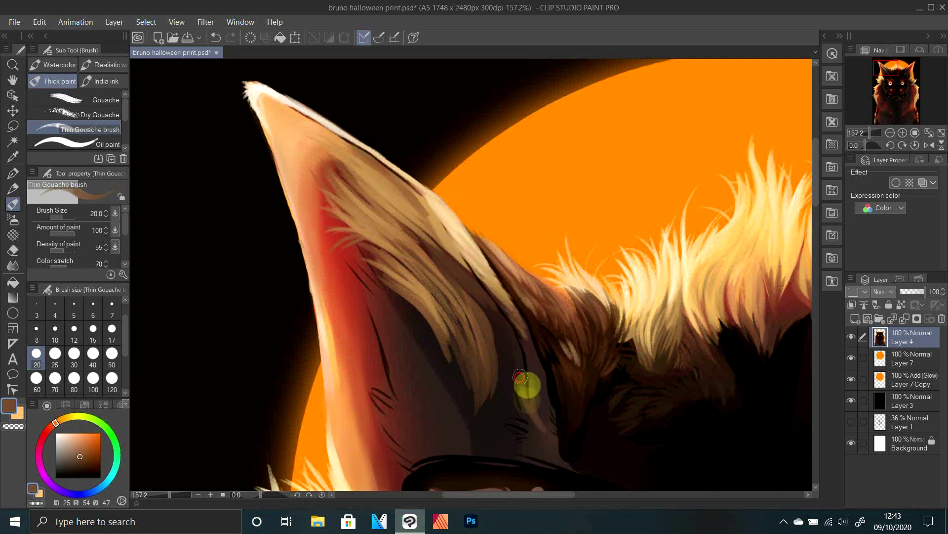
pyautogui.moveTo(499, 430); pyautogui.dragTo(572, 473)
pyautogui.moveTo(533, 370); pyautogui.dragTo(557, 440)
pyautogui.moveTo(513, 310); pyautogui.dragTo(536, 414)
pyautogui.moveTo(498, 291); pyautogui.dragTo(530, 336)
pyautogui.keyDown('alt'); pyautogui.click(538, 343); pyautogui.keyUp('alt')
# Shade the ear's interior with near-black (H 13, S 26, V 14) and dark brown (H 20, S 56, V 36) strands under the upper edge and near the base
pyautogui.keyDown('alt'); pyautogui.click(507, 390); pyautogui.keyUp('alt')
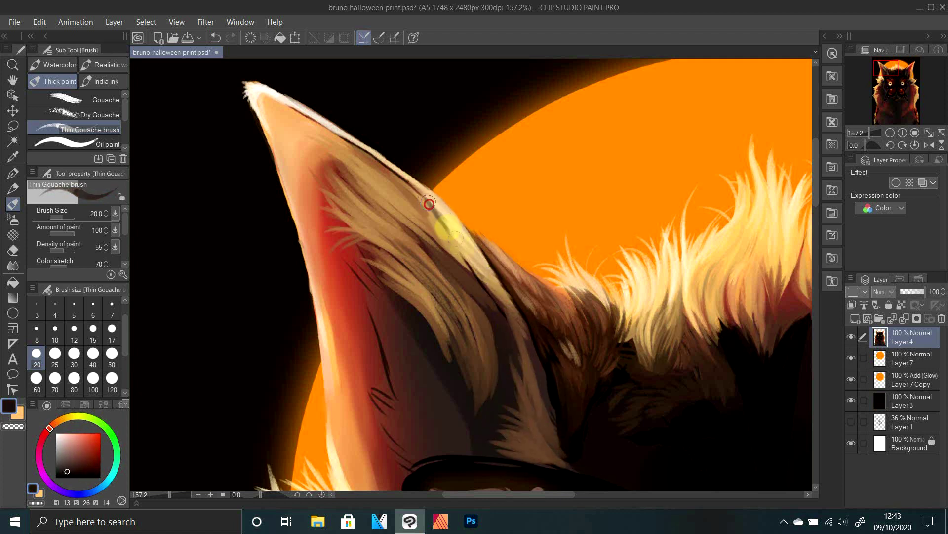
pyautogui.keyDown('alt'); pyautogui.click(440, 235); pyautogui.keyUp('alt')
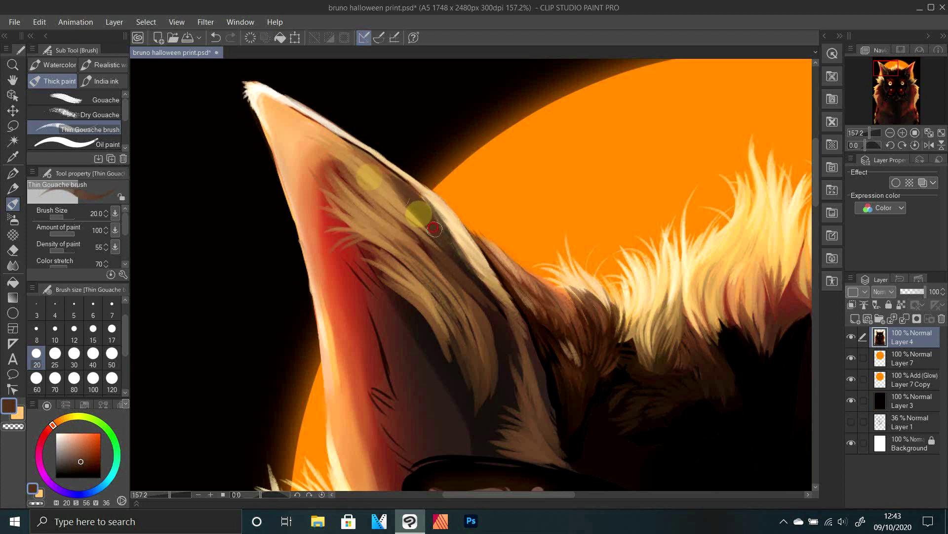
pyautogui.moveTo(434, 228); pyautogui.dragTo(441, 237)
pyautogui.moveTo(438, 347); pyautogui.dragTo(476, 436)
pyautogui.moveTo(413, 380); pyautogui.dragTo(471, 440)
pyautogui.moveTo(406, 400); pyautogui.dragTo(476, 441)
# Paint long ochre (H 33, S 57, V 70) strands from the ear's red rim across its interior
pyautogui.keyDown('alt'); pyautogui.click(402, 243); pyautogui.keyUp('alt')
pyautogui.moveTo(347, 263)
pyautogui.mouseDown()
pyautogui.moveTo(398, 312)
pyautogui.moveTo(390, 366)
pyautogui.moveTo(421, 412)
pyautogui.mouseUp()
pyautogui.moveTo(384, 313); pyautogui.dragTo(423, 343)
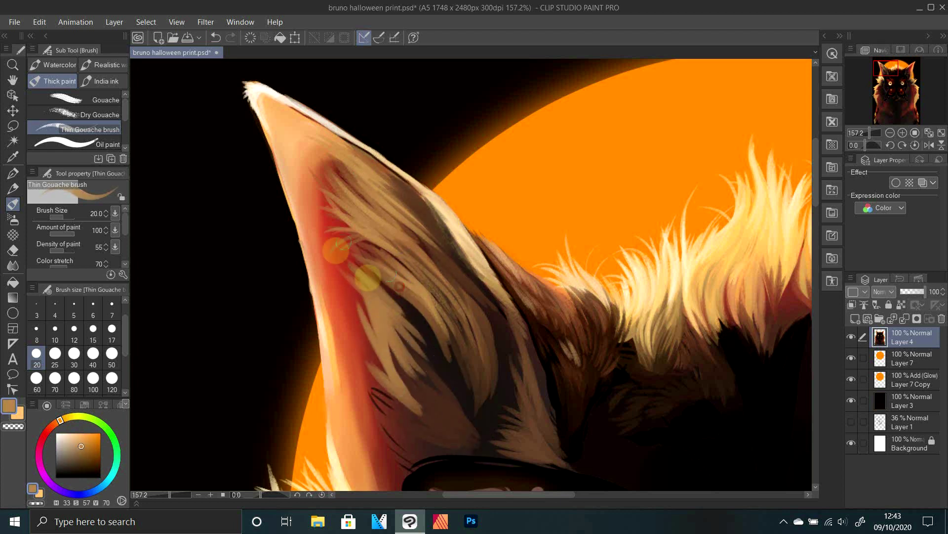
pyautogui.moveTo(339, 250); pyautogui.dragTo(396, 286)
pyautogui.moveTo(325, 228)
pyautogui.mouseDown()
pyautogui.moveTo(429, 300)
pyautogui.moveTo(440, 345)
pyautogui.mouseUp()
# Separate the ochre strands in the ear's lower interior with dark brown (H 18, S 51, V 31) strokes
pyautogui.keyDown('alt'); pyautogui.click(441, 317); pyautogui.keyUp('alt')
pyautogui.moveTo(400, 321); pyautogui.dragTo(474, 409)
pyautogui.keyDown('alt'); pyautogui.click(439, 415); pyautogui.keyUp('alt')
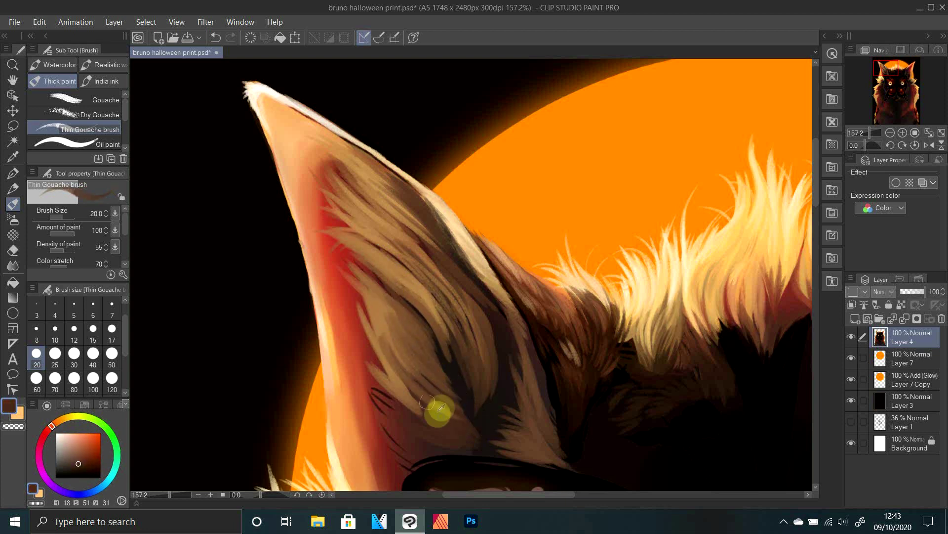
pyautogui.moveTo(437, 369); pyautogui.dragTo(477, 407)
# Paint bright orange (H 35, S 64, V 96) strands growing out of the ear's red rim over the interior fur
pyautogui.moveTo(868, 133); pyautogui.dragTo(869, 135)
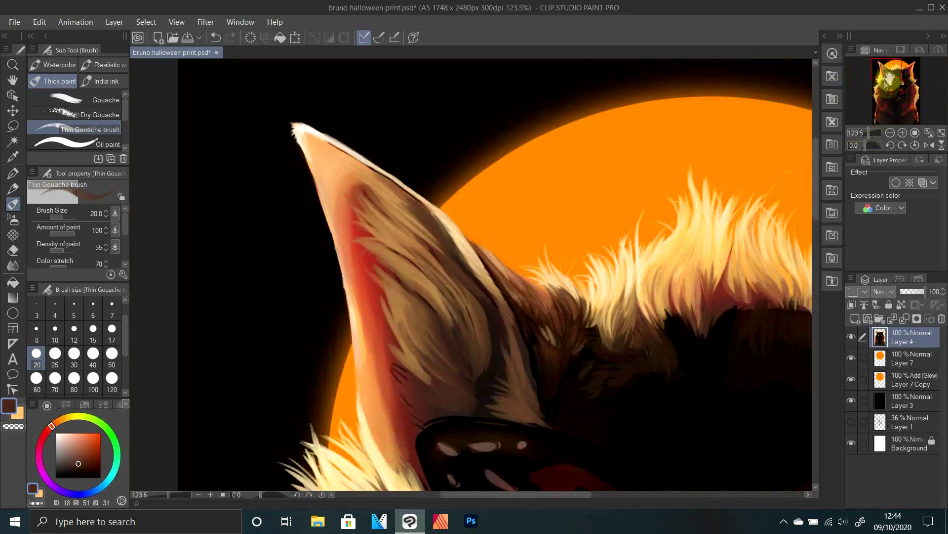
pyautogui.click(892, 74)
pyautogui.keyDown('alt'); pyautogui.click(477, 179); pyautogui.keyUp('alt')
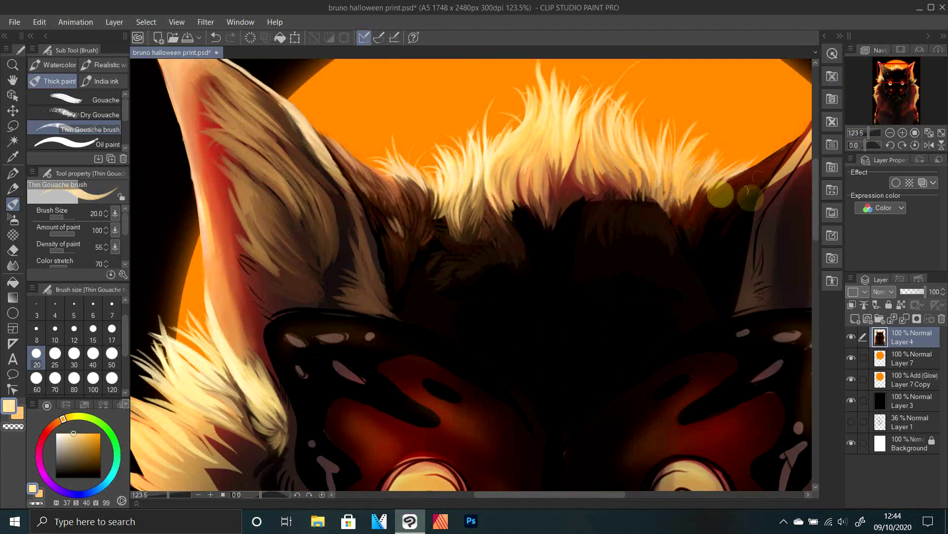
pyautogui.moveTo(897, 82)
pyautogui.mouseDown()
pyautogui.moveTo(905, 82)
pyautogui.moveTo(885, 78)
pyautogui.mouseUp()
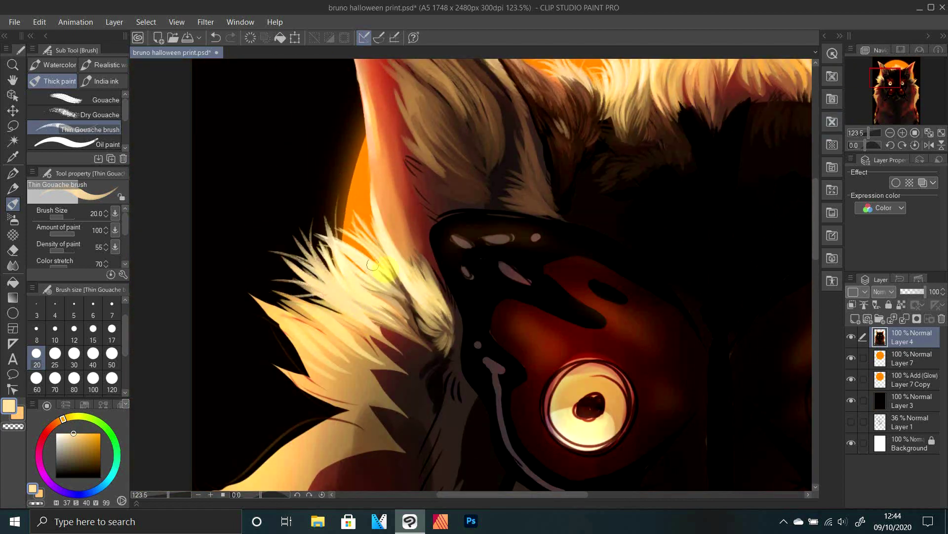
pyautogui.moveTo(868, 133); pyautogui.dragTo(871, 133)
pyautogui.moveTo(886, 77); pyautogui.dragTo(887, 69)
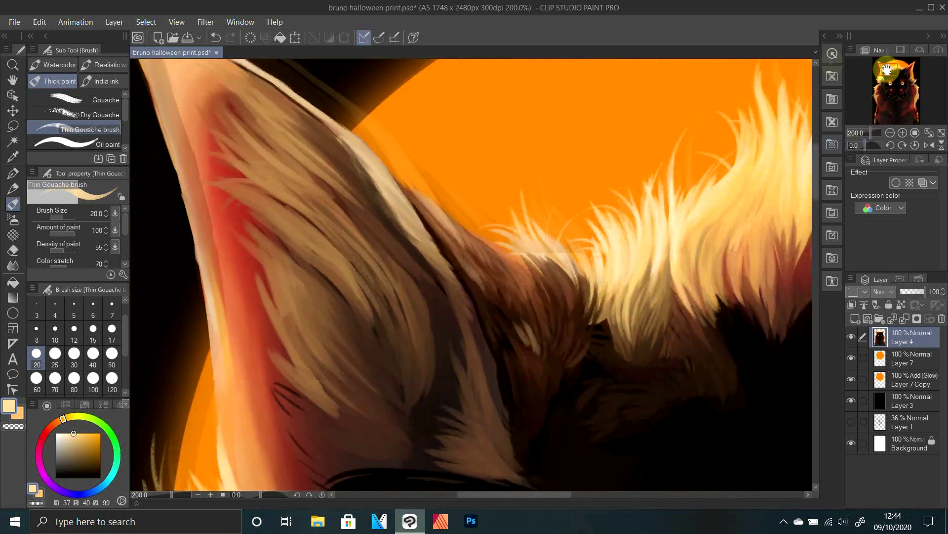
pyautogui.keyDown('alt'); pyautogui.click(708, 237); pyautogui.keyUp('alt')
pyautogui.moveTo(236, 191); pyautogui.dragTo(298, 228)
pyautogui.moveTo(198, 102); pyautogui.dragTo(301, 207)
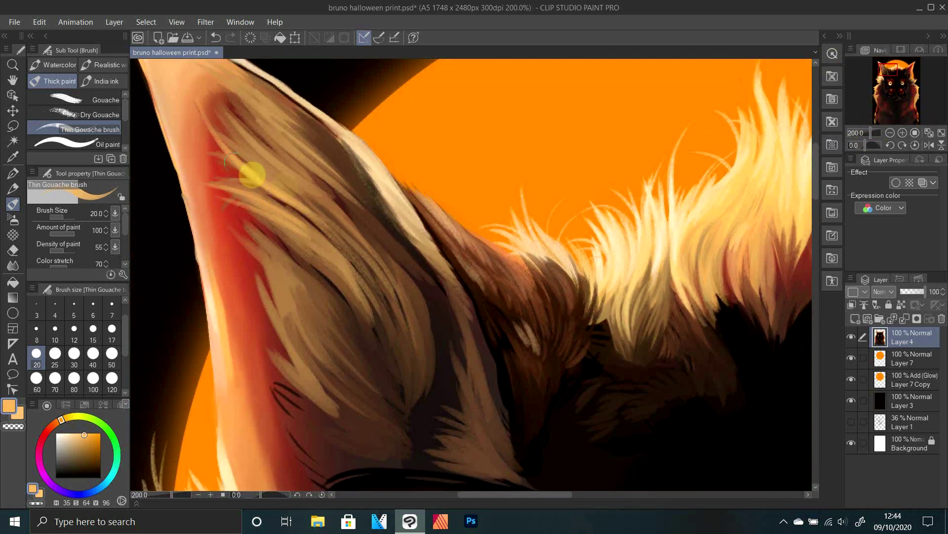
pyautogui.moveTo(191, 147); pyautogui.dragTo(299, 197)
pyautogui.moveTo(198, 81); pyautogui.dragTo(311, 190)
pyautogui.moveTo(222, 206)
pyautogui.mouseDown()
pyautogui.moveTo(325, 309)
pyautogui.moveTo(292, 299)
pyautogui.moveTo(311, 350)
pyautogui.mouseUp()
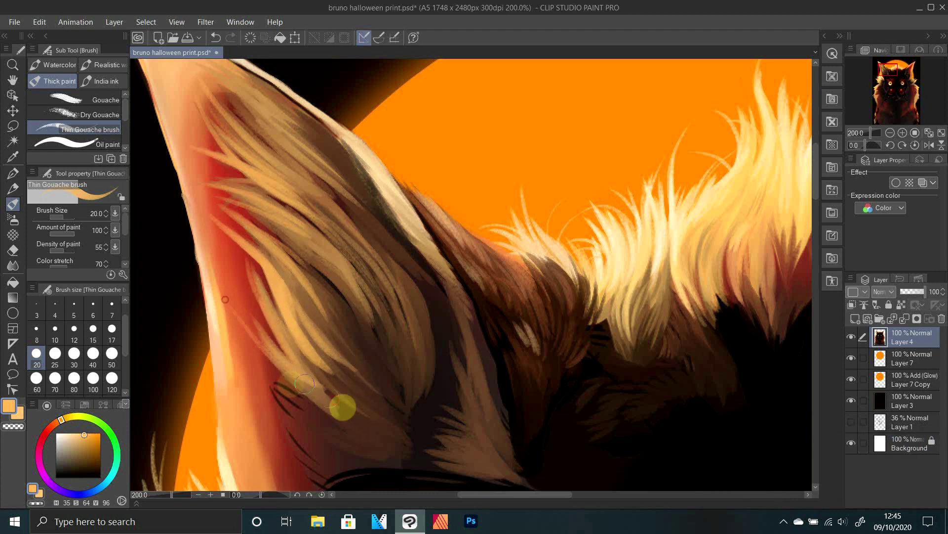
# Fill the ear's lower interior with brown (H 27, S 58, V 45) and ochre (H 31, S 61, V 65) strands over the sketched hair lines
pyautogui.keyDown('alt'); pyautogui.click(351, 394); pyautogui.keyUp('alt')
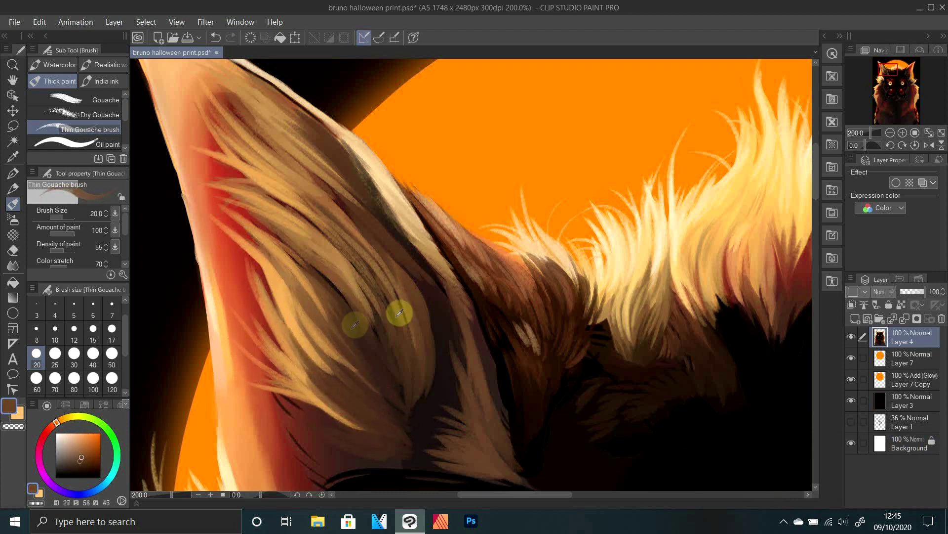
pyautogui.keyDown('alt'); pyautogui.click(292, 280); pyautogui.keyUp('alt')
pyautogui.moveTo(300, 287); pyautogui.dragTo(405, 385)
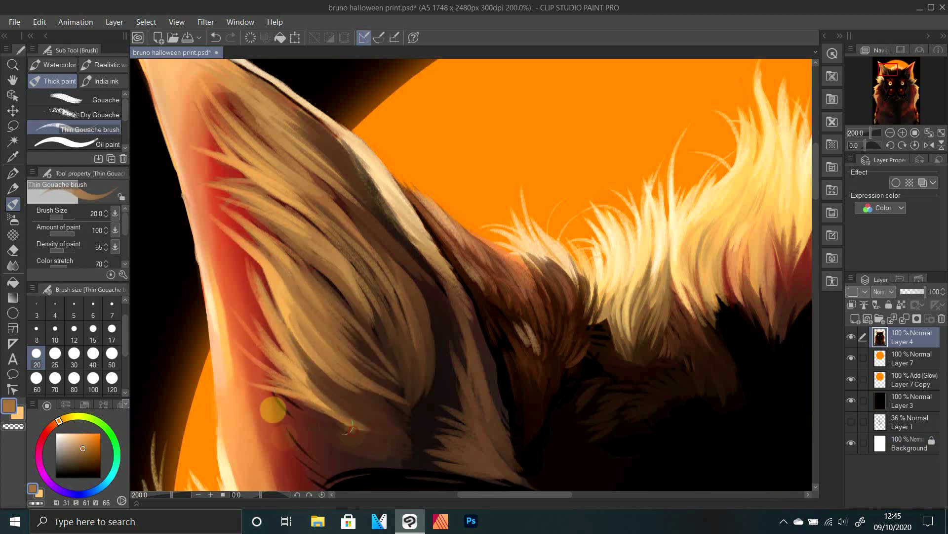
pyautogui.moveTo(273, 408); pyautogui.dragTo(365, 450)
pyautogui.moveTo(235, 379); pyautogui.dragTo(389, 459)
pyautogui.moveTo(268, 436); pyautogui.dragTo(336, 458)
pyautogui.moveTo(269, 452); pyautogui.dragTo(340, 460)
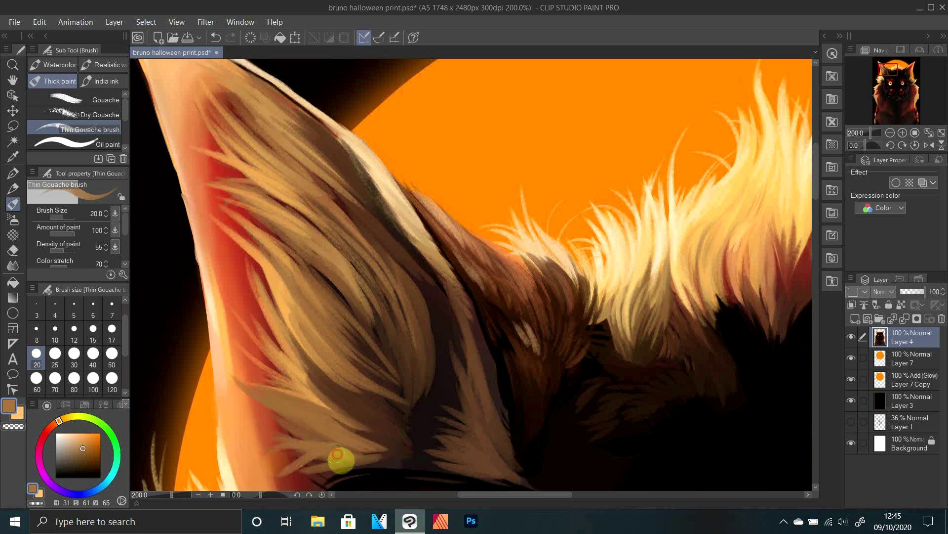
pyautogui.moveTo(274, 414); pyautogui.dragTo(349, 446)
# Add dark brown (H 23, S 49, V 29) shading strands between the tufts in the ear's lower interior and sample a mid brown (H 28, S 58, V 46)
pyautogui.moveTo(870, 134); pyautogui.dragTo(869, 134)
pyautogui.keyDown('alt'); pyautogui.click(463, 328); pyautogui.keyUp('alt')
pyautogui.moveTo(427, 339); pyautogui.dragTo(445, 362)
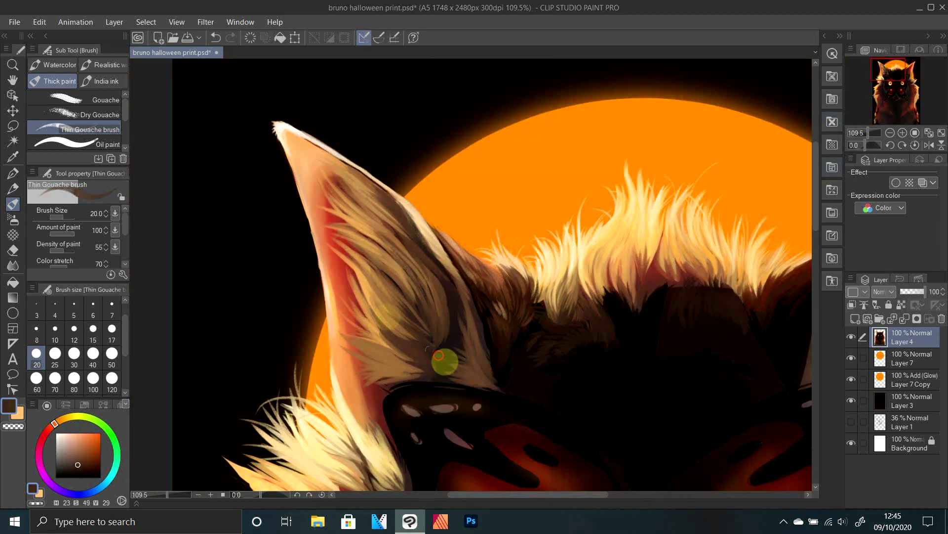
pyautogui.moveTo(424, 319); pyautogui.dragTo(454, 368)
pyautogui.moveTo(397, 361); pyautogui.dragTo(427, 383)
pyautogui.keyDown('alt'); pyautogui.click(383, 348); pyautogui.keyUp('alt')
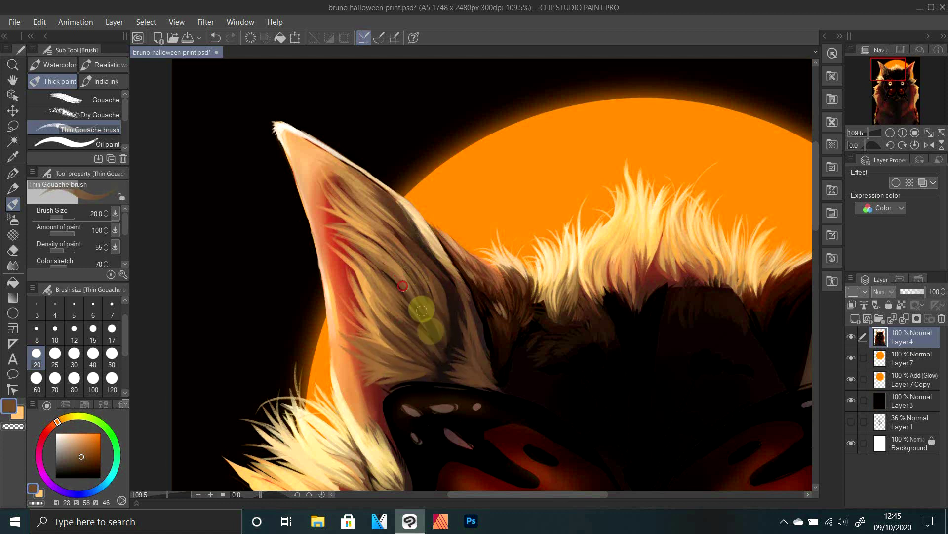
# Add dark brown (H 24, S 47, V 27) shading strands between the tufts in the ear's interior
pyautogui.keyDown('alt'); pyautogui.click(423, 246); pyautogui.keyUp('alt')
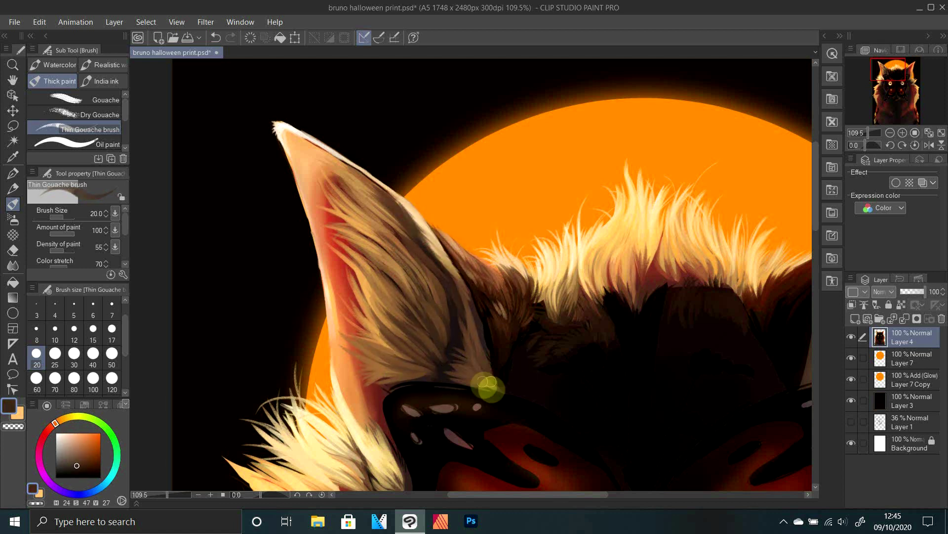
pyautogui.keyDown('alt'); pyautogui.click(434, 254); pyautogui.keyUp('alt')
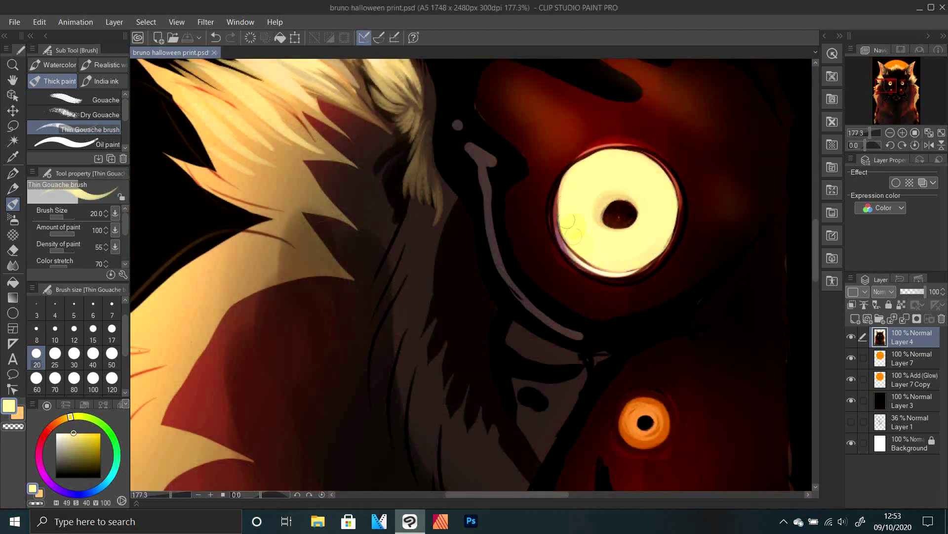
# Paint over the old pupil of the butterfly's upper-left wing eye spot with pale yellow (H 49, S 40, V 100)
pyautogui.keyDown('alt'); pyautogui.click(628, 214); pyautogui.keyUp('alt')
pyautogui.keyDown('alt'); pyautogui.click(627, 213); pyautogui.keyUp('alt')
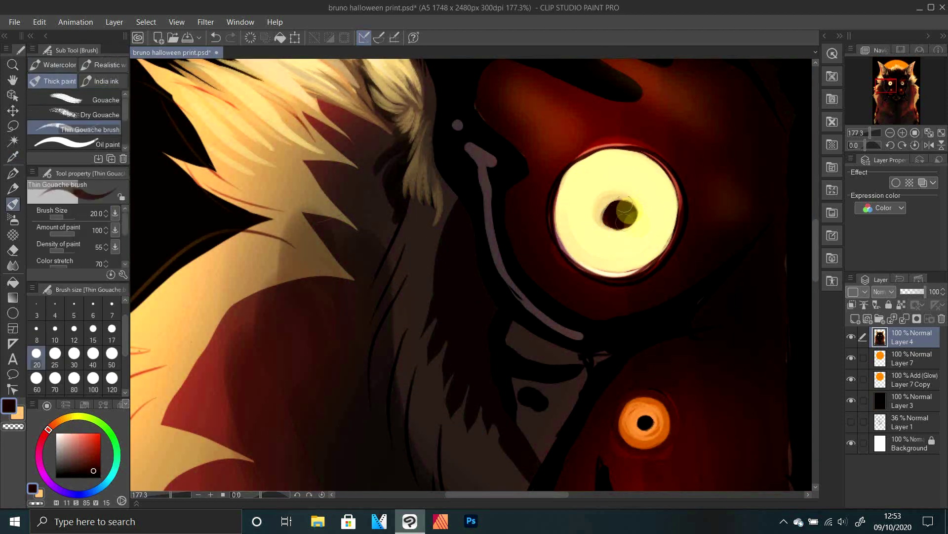
pyautogui.keyDown('alt'); pyautogui.click(633, 177); pyautogui.keyUp('alt')
pyautogui.moveTo(603, 197); pyautogui.dragTo(637, 214)
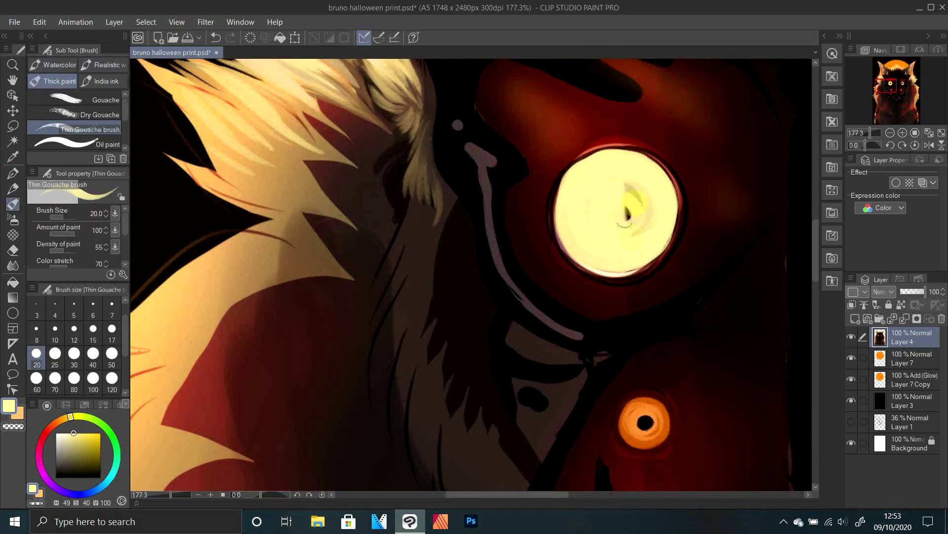
# Trim the rim of the pale yellow eye spot with dark red (H 11, S 100, V 32), undoing the strokes that miss
pyautogui.keyDown('alt'); pyautogui.click(638, 143); pyautogui.keyUp('alt')
pyautogui.moveTo(552, 188)
pyautogui.mouseDown()
pyautogui.moveTo(627, 275)
pyautogui.moveTo(664, 247)
pyautogui.mouseUp()
pyautogui.hotkey('ctrl', 'z')
pyautogui.moveTo(635, 158)
pyautogui.mouseDown()
pyautogui.moveTo(664, 245)
pyautogui.moveTo(619, 270)
pyautogui.mouseUp()
pyautogui.hotkey('ctrl', 'z')
pyautogui.hotkey('ctrl', 'z')
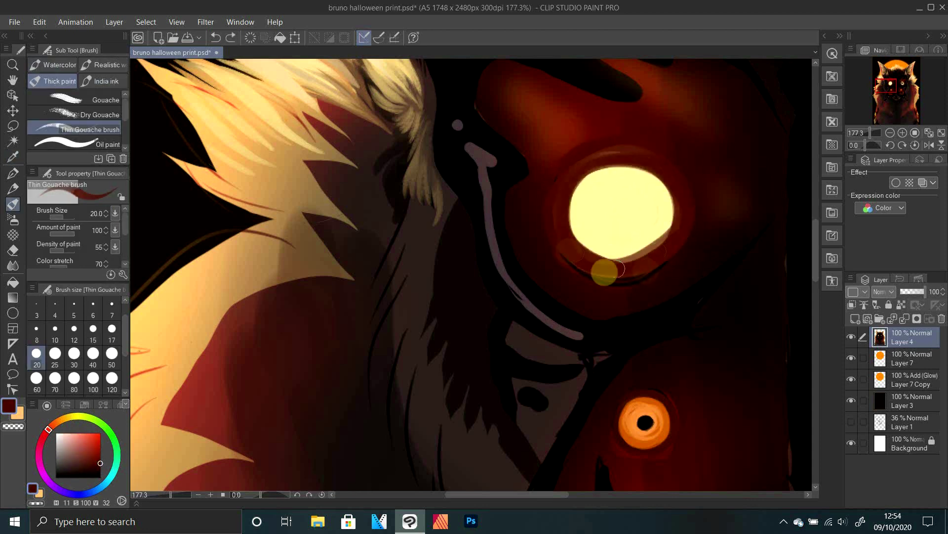
# Round out the eye spot's disc by alternating pale yellow (H 49, S 40, V 100) with red-brown (H 15, S 86, V 38) around its edge
pyautogui.keyDown('alt'); pyautogui.click(615, 194); pyautogui.keyUp('alt')
pyautogui.moveTo(650, 242); pyautogui.dragTo(648, 175)
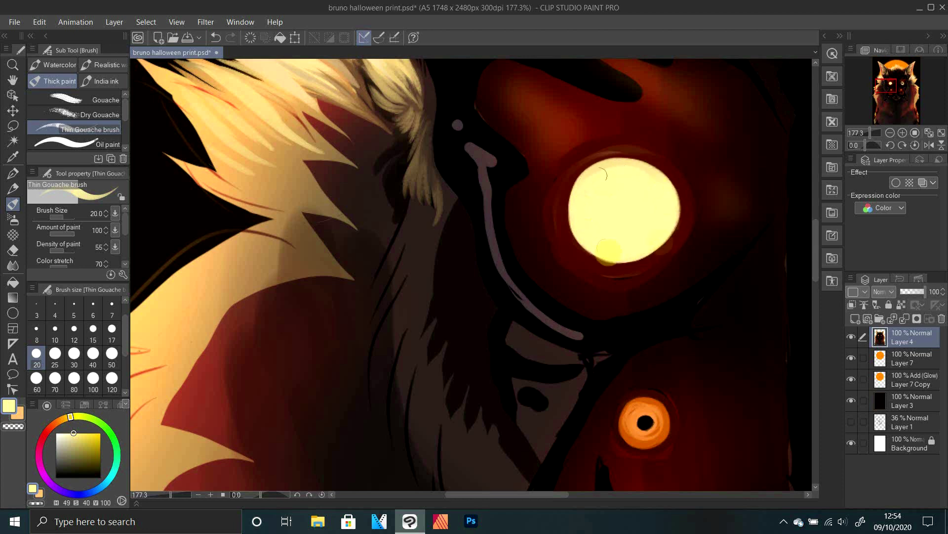
pyautogui.keyDown('alt'); pyautogui.click(563, 202); pyautogui.keyUp('alt')
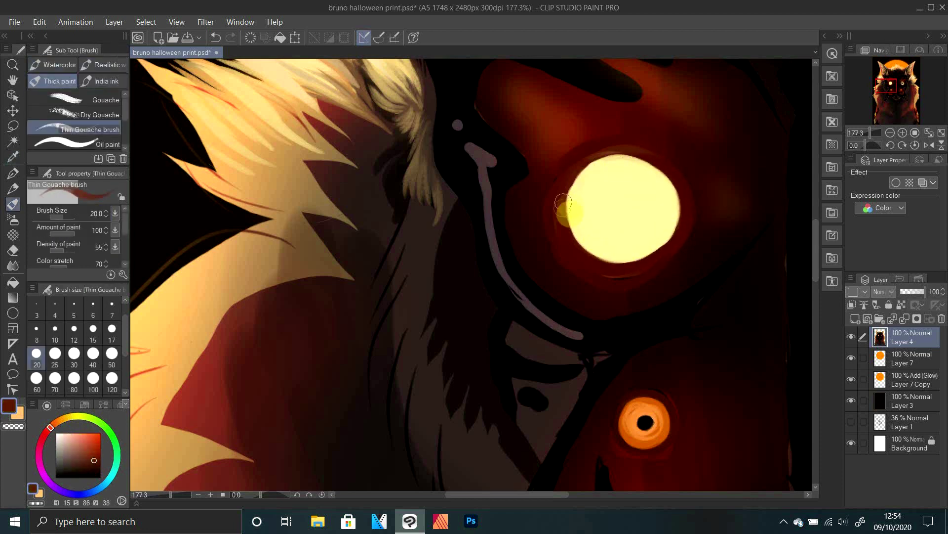
pyautogui.moveTo(674, 230); pyautogui.dragTo(662, 258)
pyautogui.keyDown('alt'); pyautogui.click(641, 170); pyautogui.keyUp('alt')
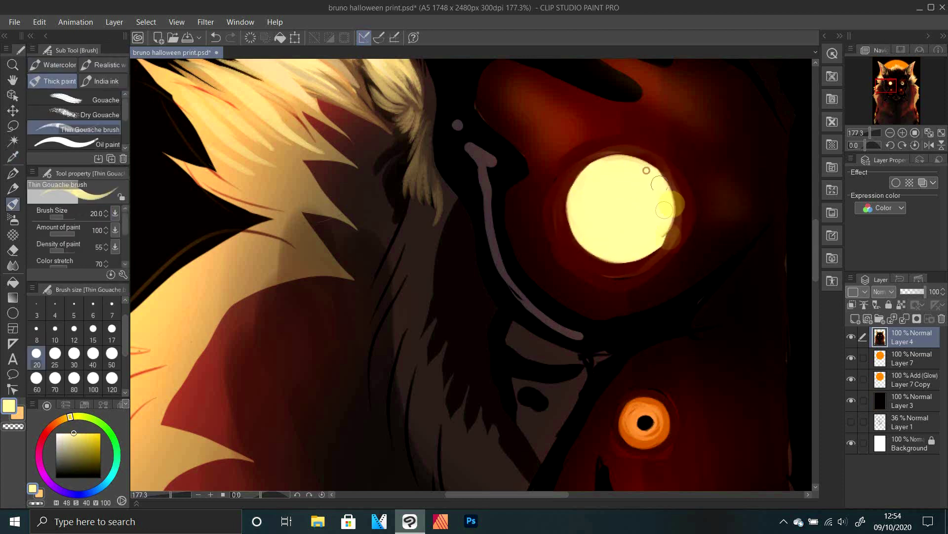
# Paint a round black pupil in the centre of the pale yellow eye spot
pyautogui.moveTo(871, 134); pyautogui.dragTo(871, 134)
pyautogui.keyDown('alt'); pyautogui.click(524, 242); pyautogui.keyUp('alt')
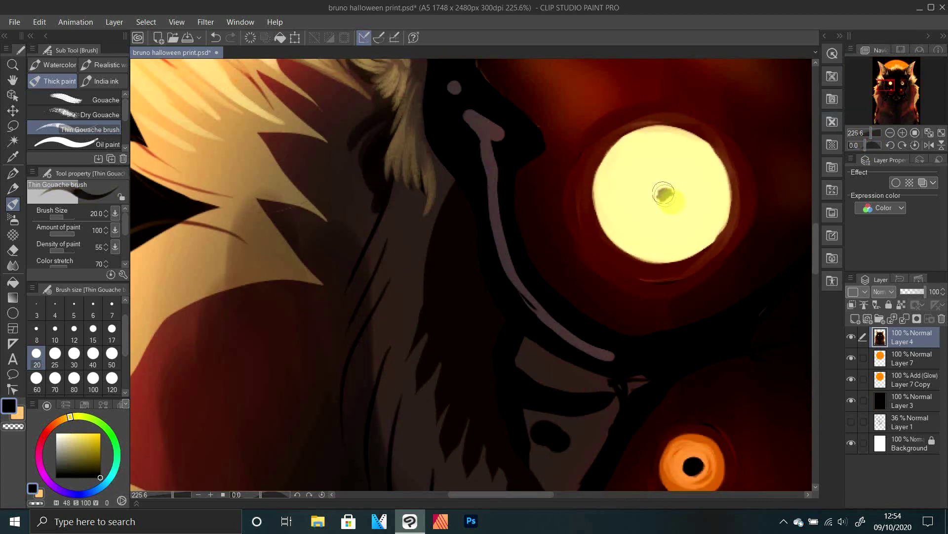
pyautogui.moveTo(675, 197); pyautogui.dragTo(663, 191)
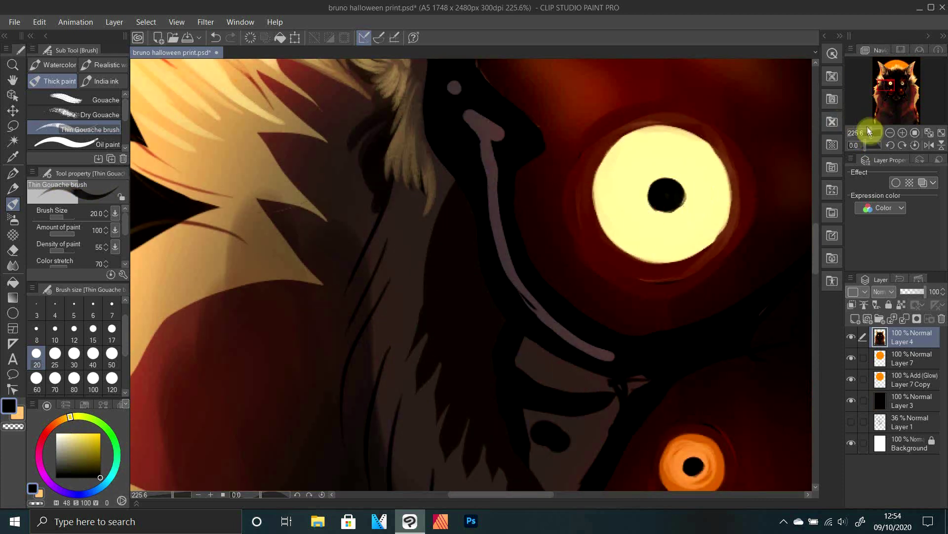
# Lasso the repainted upper-left eye spot and copy and paste it onto a new layer
pyautogui.moveTo(871, 133); pyautogui.dragTo(865, 141)
pyautogui.click(13, 126)
pyautogui.moveTo(518, 235)
pyautogui.mouseDown()
pyautogui.moveTo(564, 267)
pyautogui.moveTo(614, 255)
pyautogui.mouseUp()
pyautogui.click(39, 22)
pyautogui.click(54, 85)
pyautogui.click(40, 23)
pyautogui.click(54, 99)
# Place the pasted eye spot over the upper-right wing's eye spot and merge its layer down into Layer 4
pyautogui.click(12, 111)
pyautogui.click(505, 298)
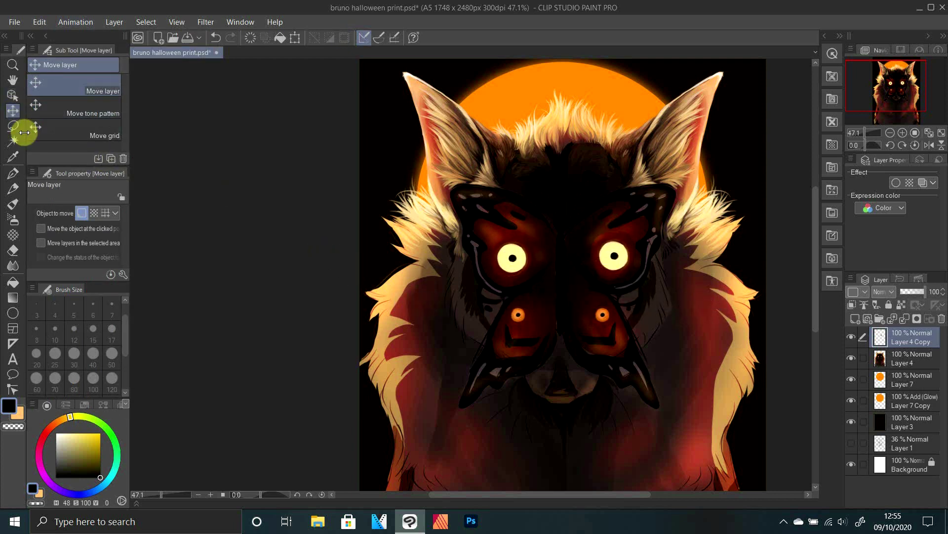
pyautogui.click(13, 267)
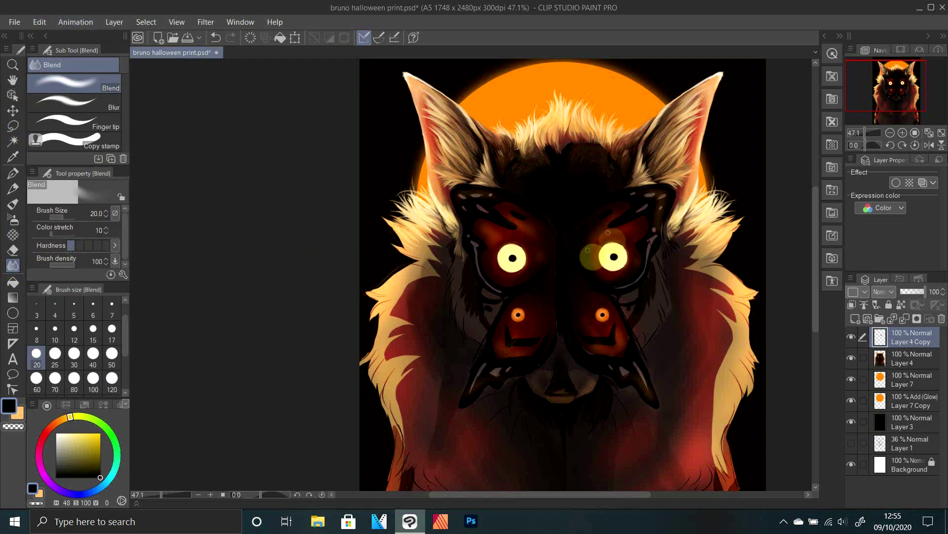
pyautogui.moveTo(886, 98)
pyautogui.mouseDown()
pyautogui.moveTo(899, 98)
pyautogui.moveTo(890, 93)
pyautogui.mouseUp()
pyautogui.click(904, 319)
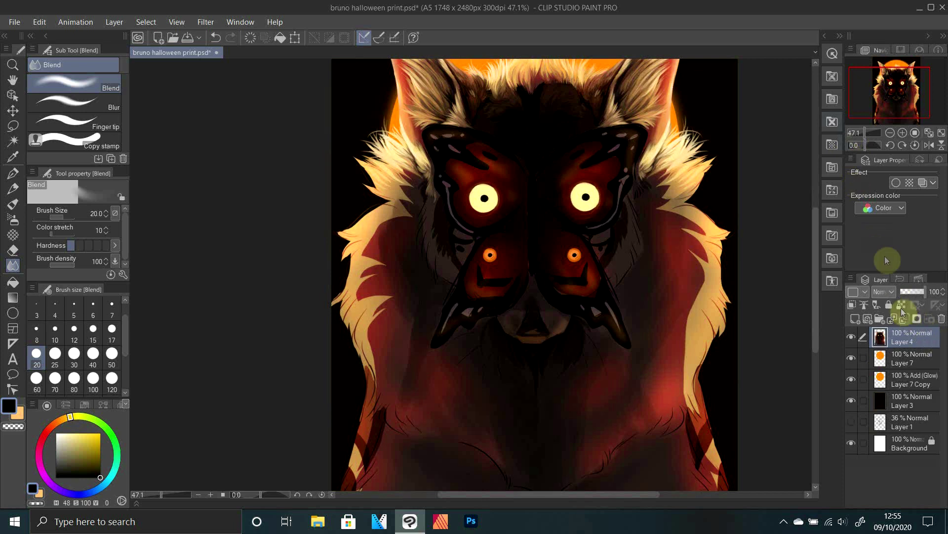
# Paint brown (H 32, S 45, V 41) fur strands with the Thin Gouache brush on the left cheek below the light ear tuft
pyautogui.scroll(5, 444, 183)
pyautogui.click(14, 203)
pyautogui.keyDown('alt'); pyautogui.click(398, 288); pyautogui.keyUp('alt')
pyautogui.moveTo(397, 291); pyautogui.dragTo(367, 371)
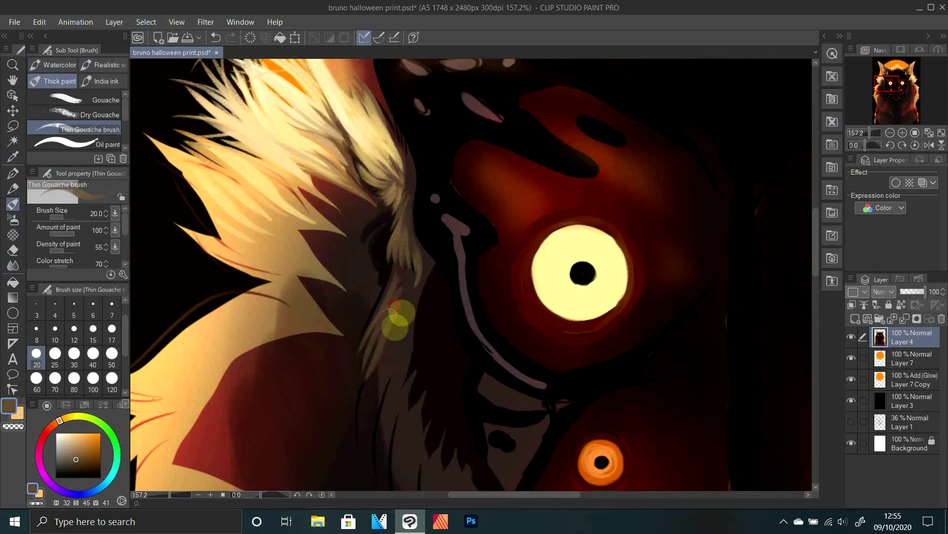
pyautogui.moveTo(397, 274); pyautogui.dragTo(353, 338)
pyautogui.moveTo(394, 301); pyautogui.dragTo(366, 405)
pyautogui.moveTo(396, 346); pyautogui.dragTo(369, 421)
pyautogui.moveTo(397, 373); pyautogui.dragTo(383, 442)
# Extend the brown cheek fur in tapered strands down to the edge of the lower-left butterfly wing
pyautogui.click(887, 89)
pyautogui.moveTo(401, 237); pyautogui.dragTo(368, 310)
pyautogui.moveTo(399, 267); pyautogui.dragTo(414, 350)
pyautogui.moveTo(409, 291); pyautogui.dragTo(414, 373)
pyautogui.moveTo(439, 307); pyautogui.dragTo(419, 403)
pyautogui.moveTo(456, 332)
pyautogui.mouseDown()
pyautogui.moveTo(459, 403)
pyautogui.moveTo(476, 401)
pyautogui.mouseUp()
pyautogui.moveTo(484, 367)
pyautogui.mouseDown()
pyautogui.moveTo(476, 433)
pyautogui.moveTo(493, 414)
pyautogui.mouseUp()
pyautogui.moveTo(474, 348); pyautogui.dragTo(448, 428)
# Fill in the inner cheek fur with strands in sampled browns, including a darker brown (H 28, S 43, V 35)
pyautogui.keyDown('alt'); pyautogui.click(425, 252); pyautogui.keyUp('alt')
pyautogui.moveTo(436, 276)
pyautogui.mouseDown()
pyautogui.moveTo(440, 328)
pyautogui.moveTo(466, 364)
pyautogui.mouseUp()
pyautogui.moveTo(458, 291); pyautogui.dragTo(484, 378)
pyautogui.moveTo(494, 332)
pyautogui.mouseDown()
pyautogui.moveTo(508, 371)
pyautogui.moveTo(503, 407)
pyautogui.mouseUp()
pyautogui.moveTo(414, 226); pyautogui.dragTo(420, 297)
pyautogui.keyDown('alt'); pyautogui.click(406, 254); pyautogui.keyUp('alt')
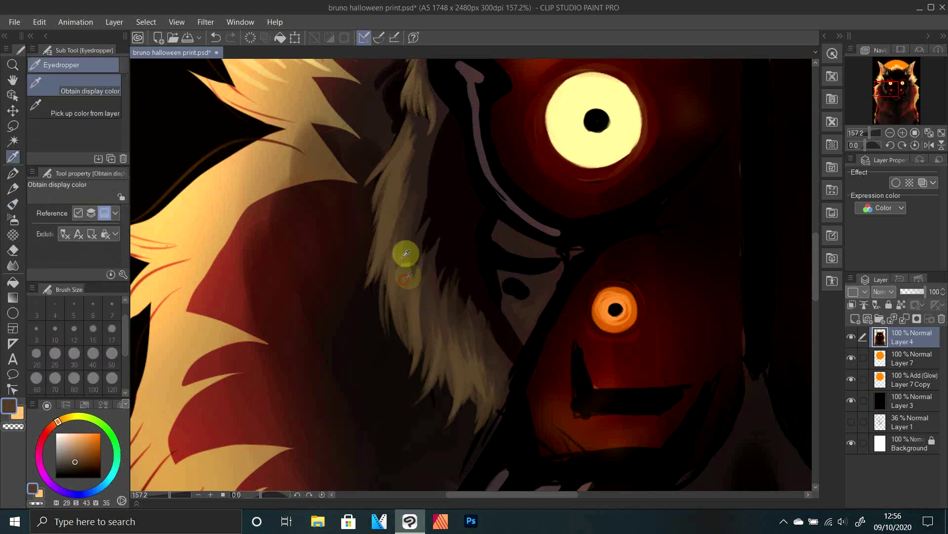
pyautogui.moveTo(399, 211); pyautogui.dragTo(409, 290)
# Shade the inner cheek beside the wing with the Soft airbrush in near-black brown (H 16, S 41, V 11)
pyautogui.keyDown('alt'); pyautogui.click(436, 152); pyautogui.keyUp('alt')
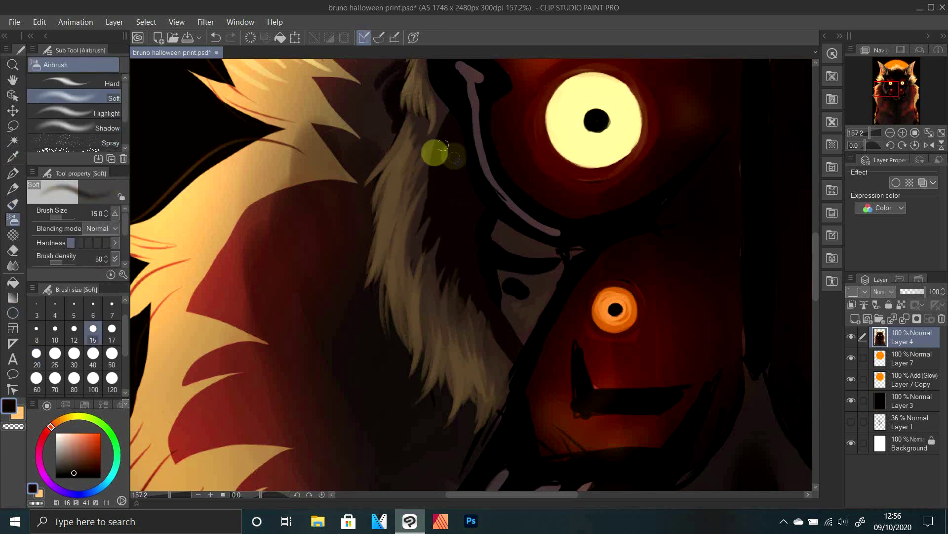
pyautogui.moveTo(444, 133)
pyautogui.mouseDown()
pyautogui.moveTo(422, 197)
pyautogui.moveTo(424, 247)
pyautogui.mouseUp()
pyautogui.moveTo(441, 163); pyautogui.dragTo(431, 200)
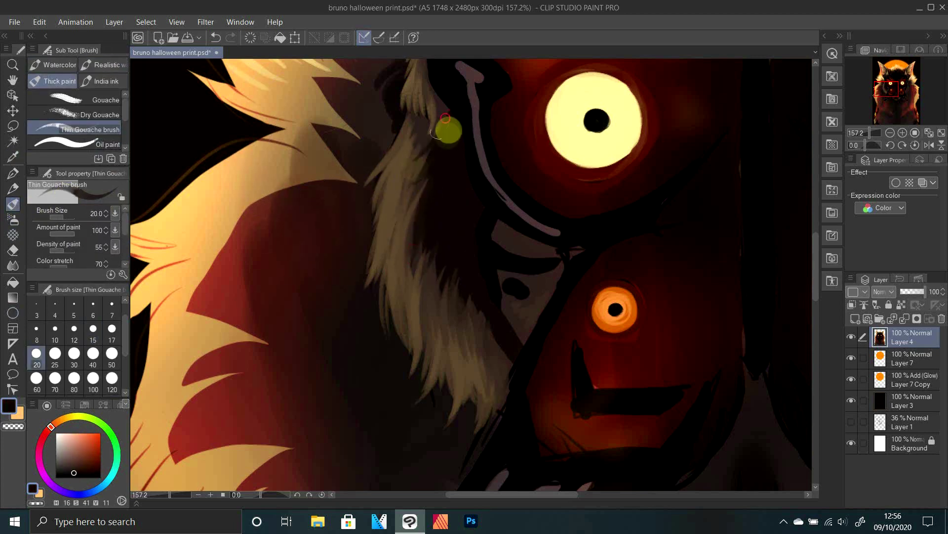
# Paint fine sampled-brown fur strands with the Thin Gouache brush over the shaded inner cheek beside the wing
pyautogui.keyDown('alt'); pyautogui.click(419, 150); pyautogui.keyUp('alt')
pyautogui.moveTo(437, 131); pyautogui.dragTo(419, 195)
pyautogui.moveTo(460, 164); pyautogui.dragTo(436, 247)
pyautogui.moveTo(466, 244)
pyautogui.mouseDown()
pyautogui.moveTo(504, 353)
pyautogui.moveTo(444, 292)
pyautogui.mouseUp()
pyautogui.moveTo(431, 227); pyautogui.dragTo(421, 253)
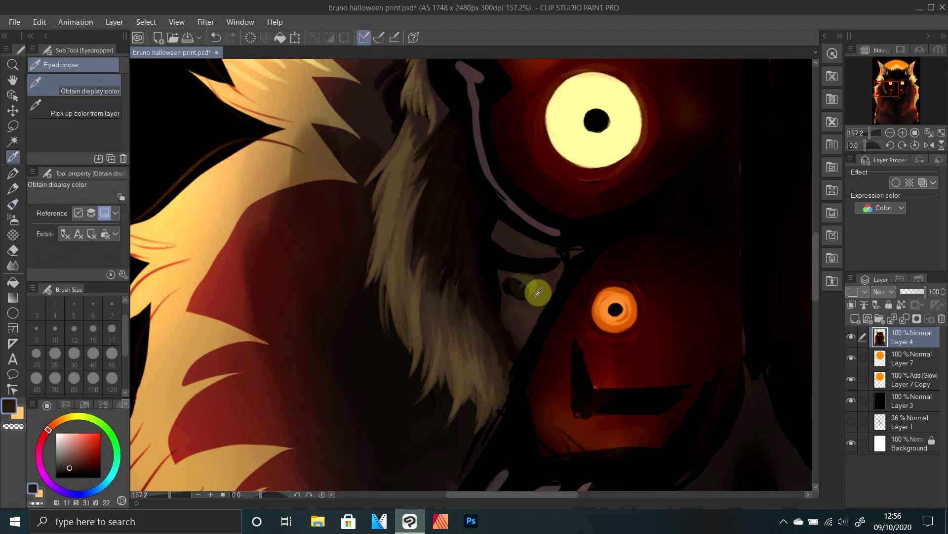
# Turn the flat patch between the left wings into dark fur with grey-brown (H 11, S 31, V 22) and near-black (H 17, S 50, V 5) strokes
pyautogui.keyDown('alt'); pyautogui.click(508, 281); pyautogui.keyUp('alt')
pyautogui.keyDown('alt'); pyautogui.click(513, 286); pyautogui.keyUp('alt')
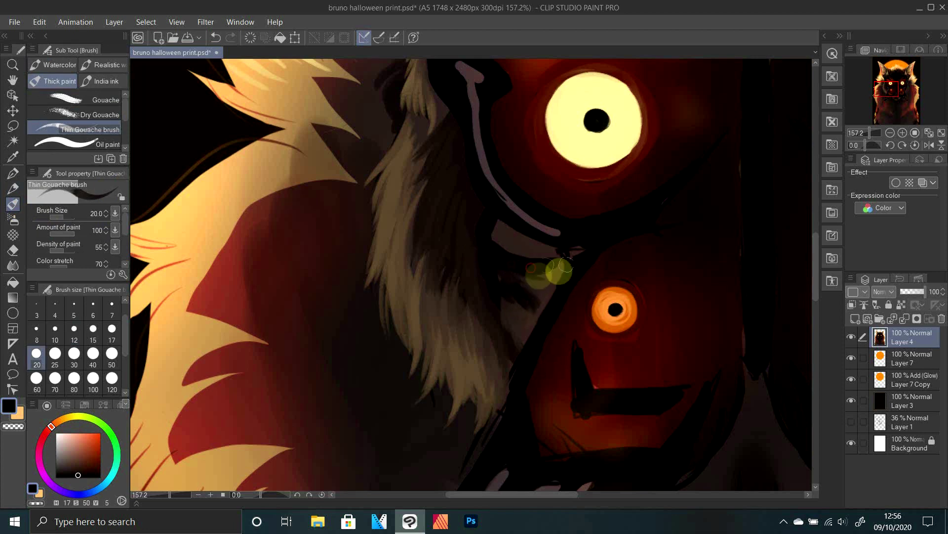
pyautogui.keyDown('alt'); pyautogui.click(484, 234); pyautogui.keyUp('alt')
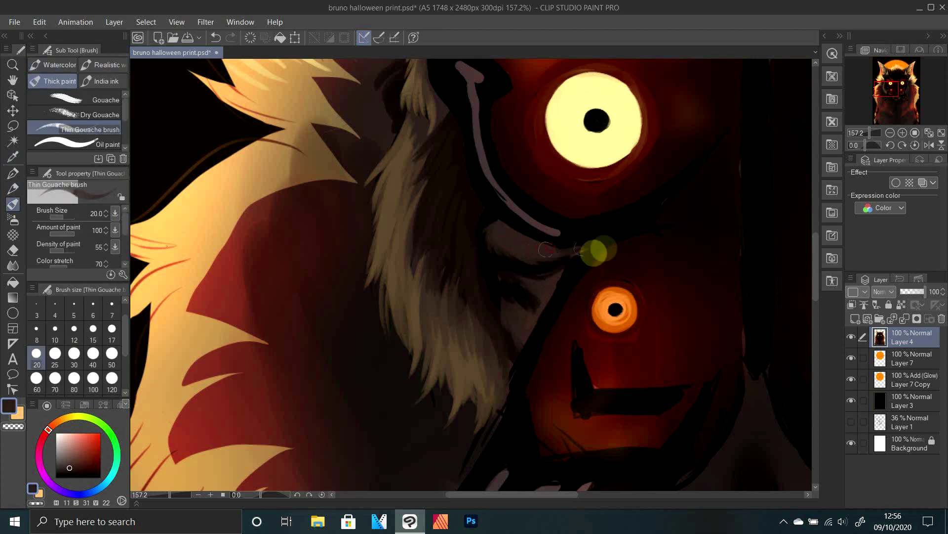
pyautogui.moveTo(603, 248); pyautogui.dragTo(614, 239)
pyautogui.moveTo(549, 252); pyautogui.dragTo(489, 224)
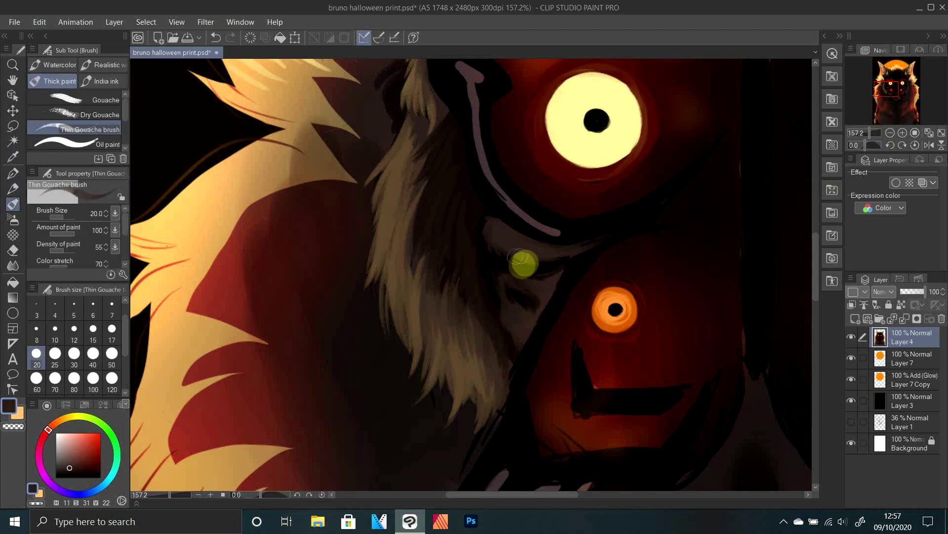
pyautogui.keyDown('alt'); pyautogui.click(519, 257); pyautogui.keyUp('alt')
pyautogui.moveTo(478, 259); pyautogui.dragTo(477, 209)
# Add lighter brown (H 32, S 51, V 49) highlight strands to the left cheek fur
pyautogui.moveTo(888, 143); pyautogui.dragTo(870, 137)
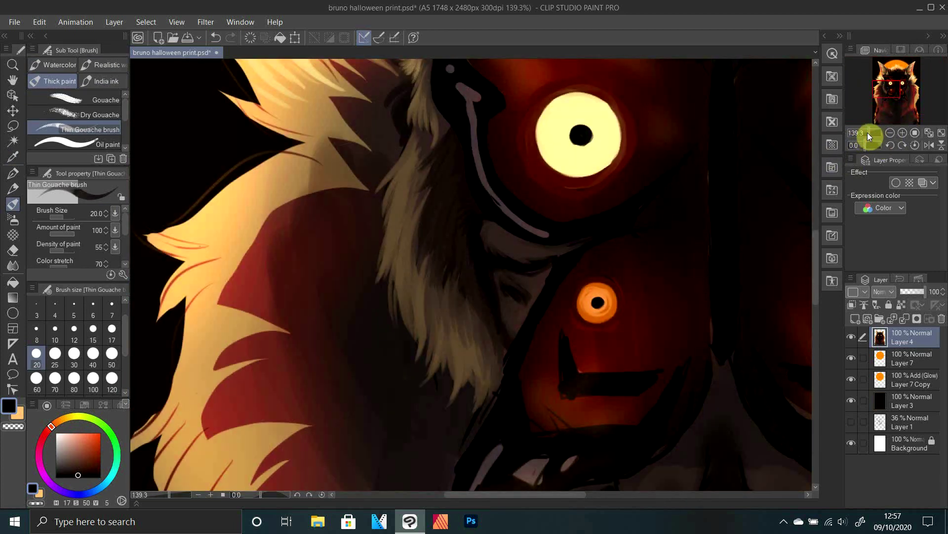
pyautogui.keyDown('alt'); pyautogui.click(403, 187); pyautogui.keyUp('alt')
pyautogui.moveTo(401, 198)
pyautogui.mouseDown()
pyautogui.moveTo(387, 257)
pyautogui.moveTo(409, 247)
pyautogui.moveTo(387, 329)
pyautogui.mouseUp()
pyautogui.keyDown('alt'); pyautogui.click(406, 265); pyautogui.keyUp('alt')
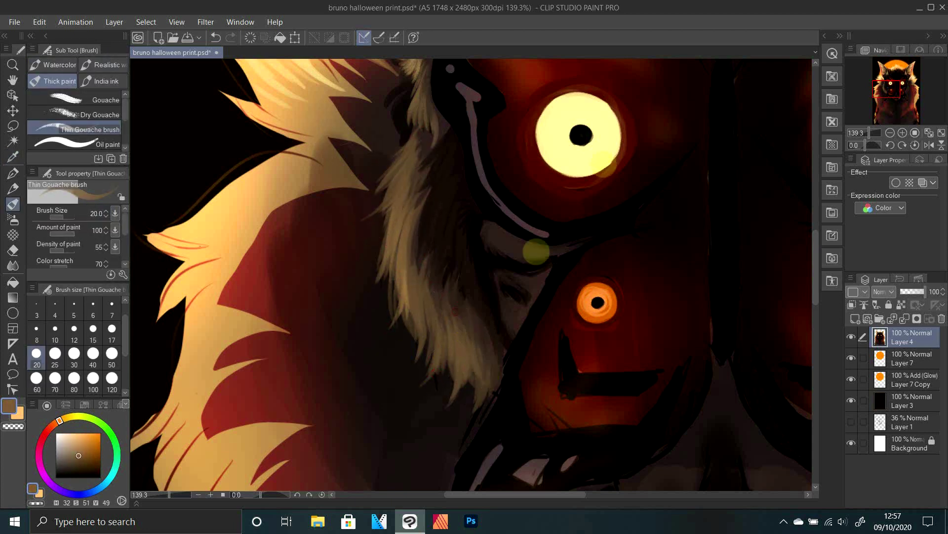
pyautogui.moveTo(864, 133); pyautogui.dragTo(872, 133)
pyautogui.keyDown('alt'); pyautogui.click(380, 211); pyautogui.keyUp('alt')
# Clean up the outer edge of the lower-left wing tip with dark grey-brown (H 15, S 24, V 13) and redraw its outline in black
pyautogui.click(887, 96)
pyautogui.keyDown('alt'); pyautogui.click(461, 161); pyautogui.keyUp('alt')
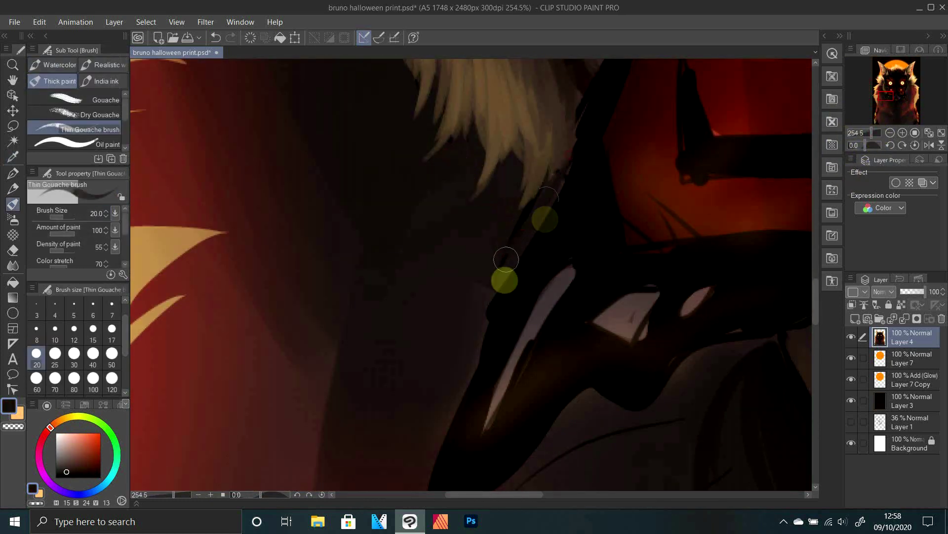
pyautogui.keyDown('alt'); pyautogui.click(586, 122); pyautogui.keyUp('alt')
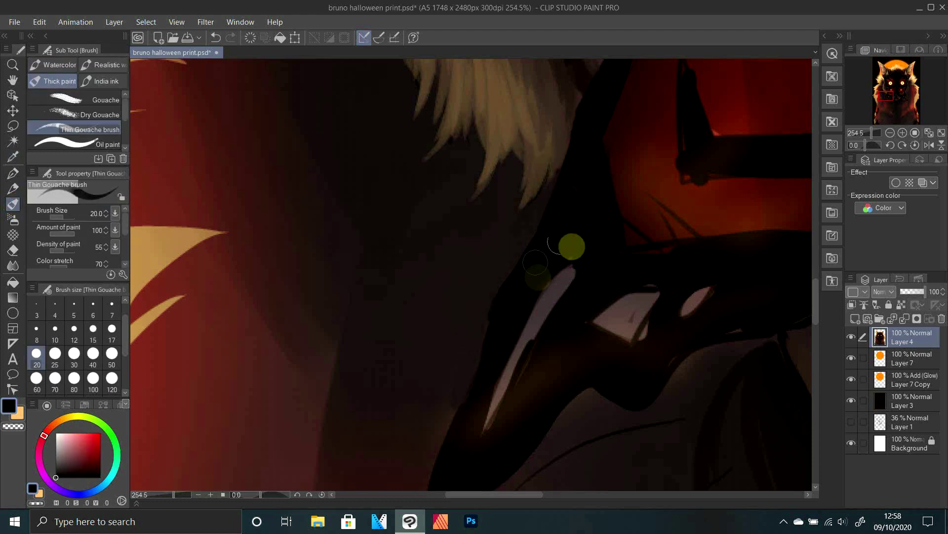
pyautogui.scroll(-1, 499, 288)
pyautogui.moveTo(499, 288); pyautogui.dragTo(470, 400)
pyautogui.moveTo(499, 435); pyautogui.dragTo(565, 343)
# Streak the lower-left wing's black border with dark brown (H 28, S 67, V 15) and refine it with near-black (H 20, S 60, V 2)
pyautogui.press('u')
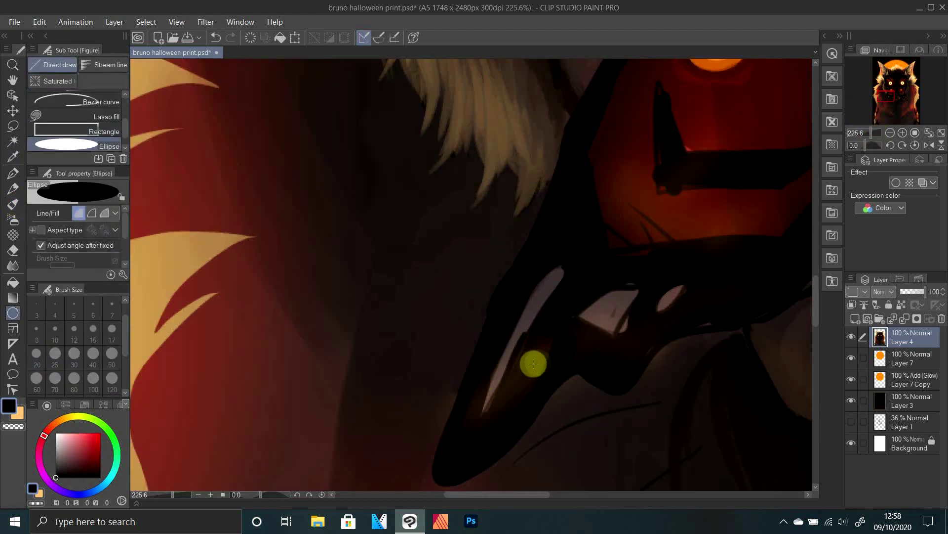
pyautogui.press('i')
pyautogui.click(536, 354)
pyautogui.press('b')
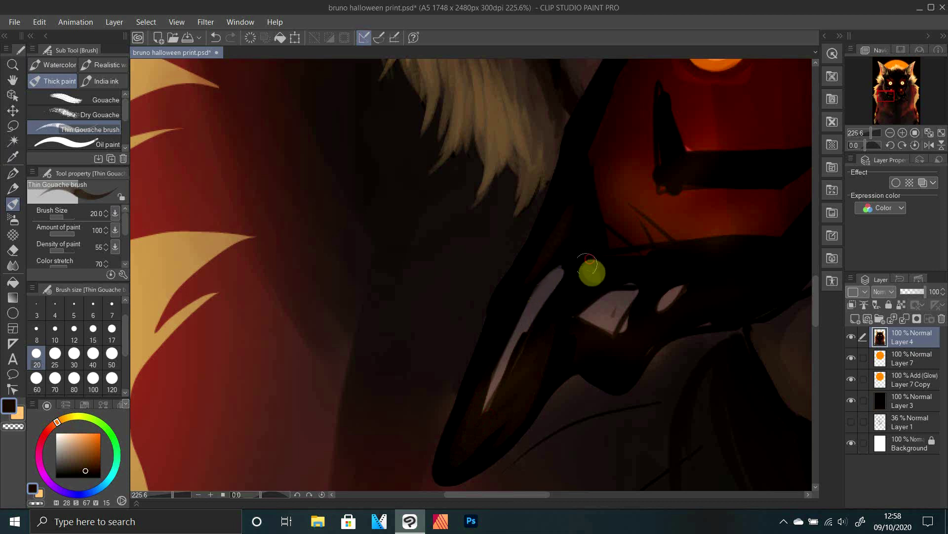
pyautogui.moveTo(858, 134); pyautogui.dragTo(872, 134)
pyautogui.keyDown('alt'); pyautogui.click(684, 255); pyautogui.keyUp('alt')
pyautogui.moveTo(654, 297); pyautogui.dragTo(629, 348)
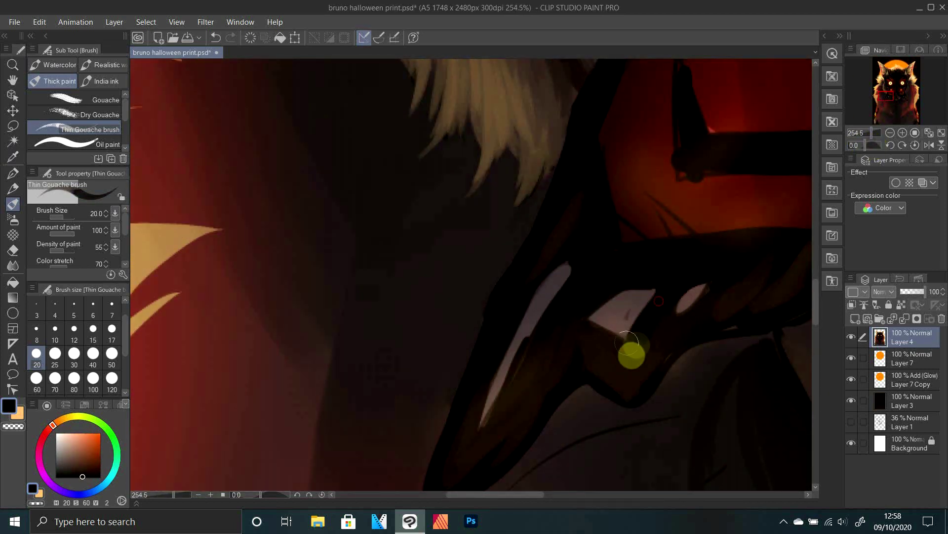
# Reshape the middle grey highlight on the lower-left wing tip into a slanted oval using sampled greys and blacks
pyautogui.keyDown('alt'); pyautogui.click(625, 316); pyautogui.keyUp('alt')
pyautogui.keyDown('alt'); pyautogui.click(624, 305); pyautogui.keyUp('alt')
pyautogui.moveTo(645, 295); pyautogui.dragTo(625, 327)
pyautogui.keyDown('alt'); pyautogui.click(627, 275); pyautogui.keyUp('alt')
pyautogui.moveTo(619, 283)
pyautogui.mouseDown()
pyautogui.moveTo(596, 300)
pyautogui.moveTo(594, 328)
pyautogui.mouseUp()
# Rework the long and small highlights on the lower-left wing tip with sampled greys, including grey-brown (H 4, S 21, V 32)
pyautogui.keyDown('alt'); pyautogui.click(616, 335); pyautogui.keyUp('alt')
pyautogui.moveTo(703, 285)
pyautogui.mouseDown()
pyautogui.moveTo(684, 304)
pyautogui.moveTo(707, 285)
pyautogui.mouseUp()
pyautogui.keyDown('alt'); pyautogui.click(496, 388); pyautogui.keyUp('alt')
pyautogui.moveTo(504, 363)
pyautogui.mouseDown()
pyautogui.moveTo(474, 449)
pyautogui.moveTo(561, 275)
pyautogui.moveTo(513, 371)
pyautogui.mouseUp()
pyautogui.keyDown('alt'); pyautogui.click(556, 291); pyautogui.keyUp('alt')
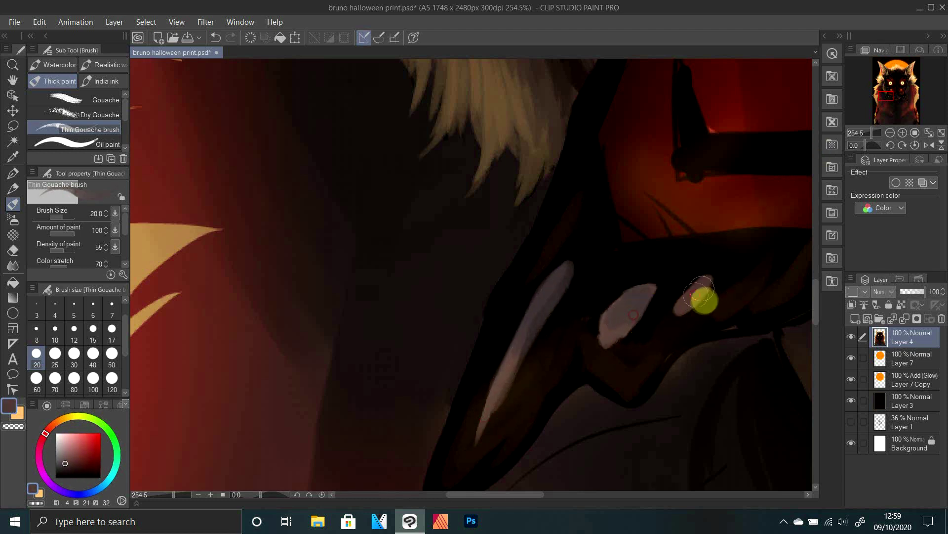
pyautogui.moveTo(701, 292); pyautogui.dragTo(692, 299)
# Repaint the lower-left wing's lower interior with dark red (H 18, S 92, V 28) and red (H 13, S 94, V 43), covering the stray sketch lines
pyautogui.moveTo(871, 132); pyautogui.dragTo(869, 133)
pyautogui.moveTo(559, 216); pyautogui.dragTo(536, 268)
pyautogui.keyDown('alt'); pyautogui.click(536, 267); pyautogui.keyUp('alt')
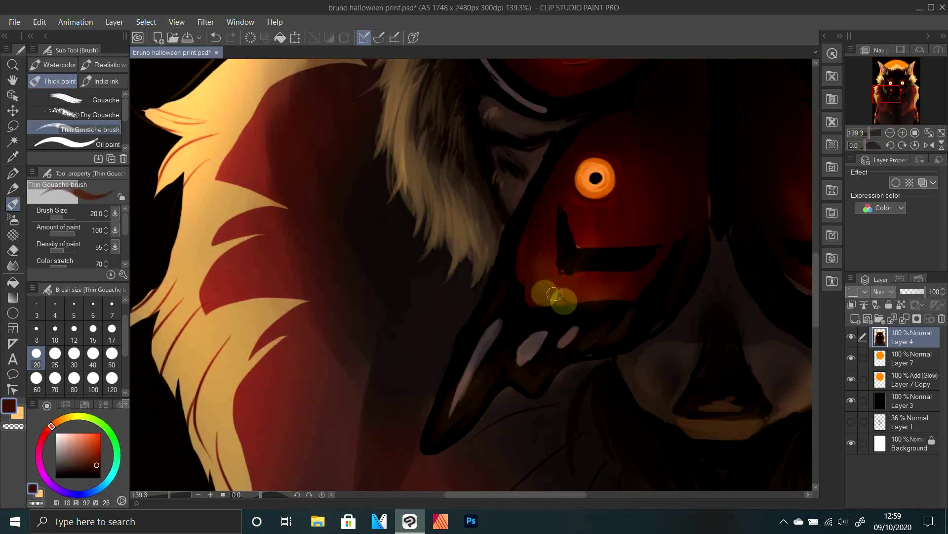
pyautogui.keyDown('alt'); pyautogui.click(556, 275); pyautogui.keyUp('alt')
pyautogui.keyDown('alt'); pyautogui.click(588, 239); pyautogui.keyUp('alt')
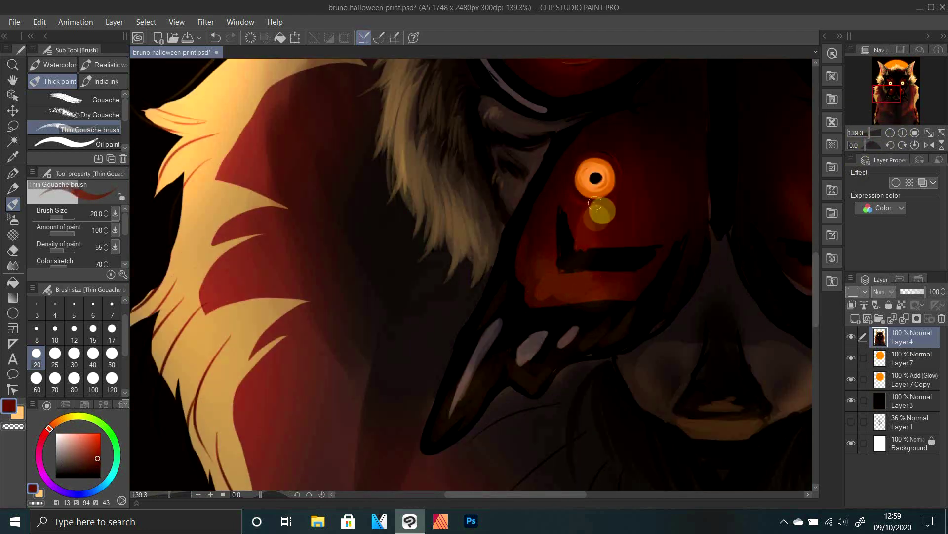
pyautogui.moveTo(541, 265); pyautogui.dragTo(548, 203)
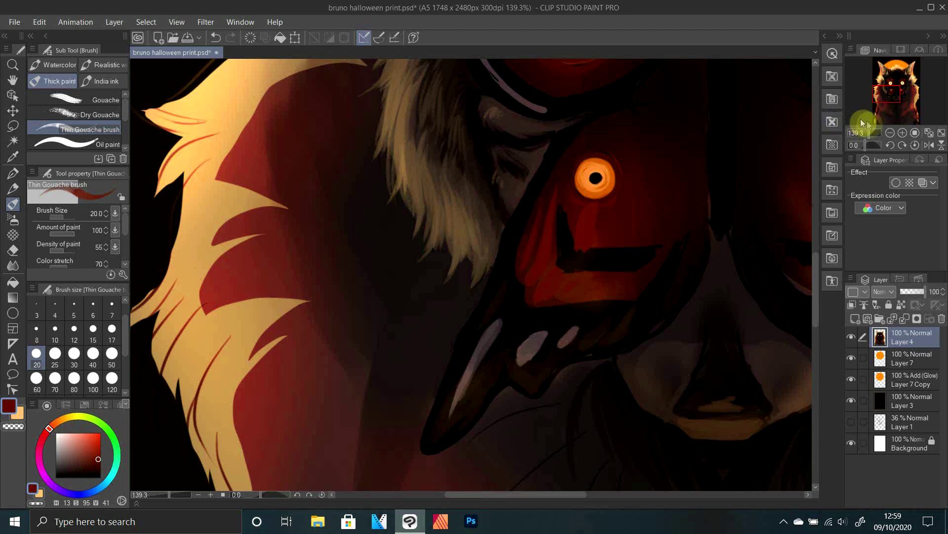
# Paint red-brown (H 16, S 87, V 41) streaks along the lower-left wing's outer edge beside the small orange eye spot
pyautogui.moveTo(869, 133); pyautogui.dragTo(870, 134)
pyautogui.moveTo(568, 245); pyautogui.dragTo(567, 204)
pyautogui.keyDown('alt'); pyautogui.click(639, 290); pyautogui.keyUp('alt')
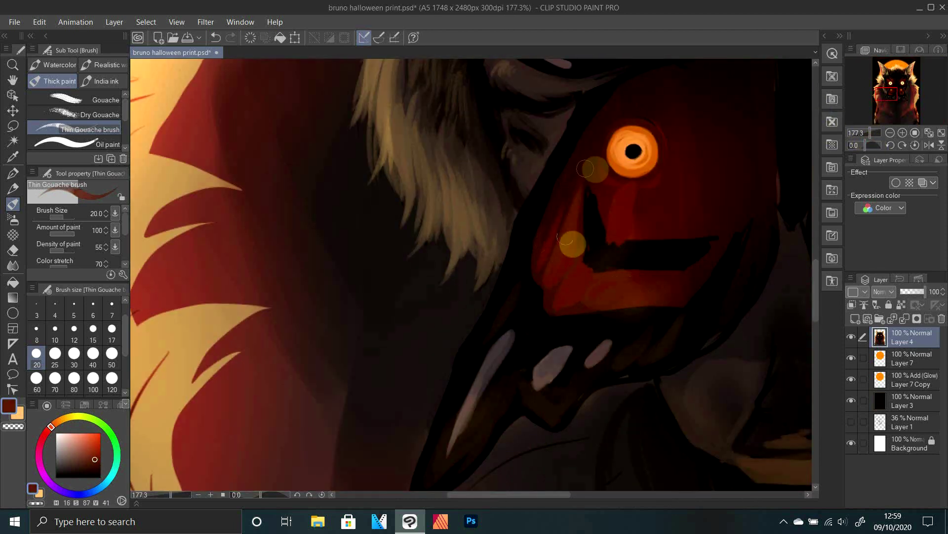
pyautogui.click(861, 136)
pyautogui.moveTo(862, 136); pyautogui.dragTo(870, 134)
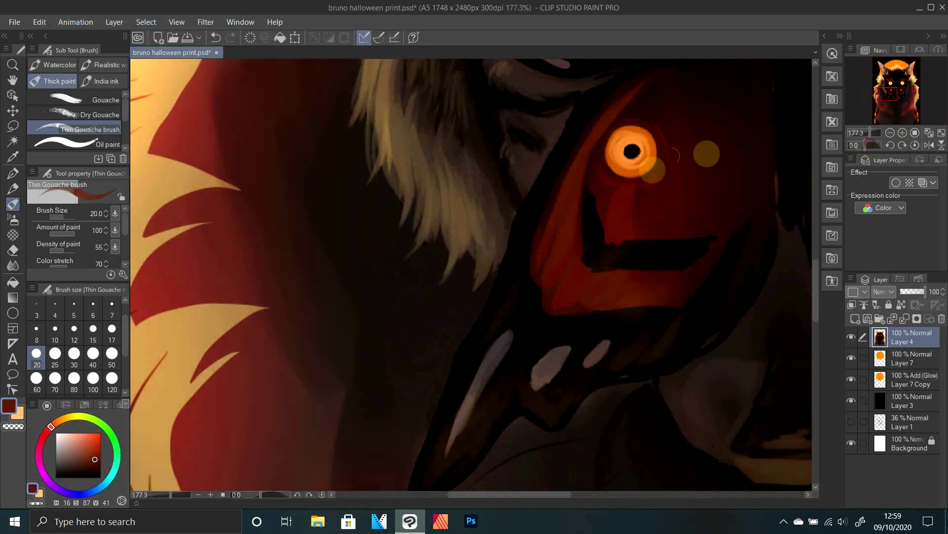
# Streak the inner side of the lower-left wing with red-brown and smooth the black curved marking under the small eye spot
pyautogui.moveTo(652, 160); pyautogui.dragTo(466, 257)
pyautogui.moveTo(574, 187); pyautogui.dragTo(482, 326)
pyautogui.moveTo(546, 269); pyautogui.dragTo(514, 301)
pyautogui.keyDown('alt'); pyautogui.click(464, 346); pyautogui.keyUp('alt')
pyautogui.moveTo(394, 265)
pyautogui.mouseDown()
pyautogui.moveTo(409, 320)
pyautogui.moveTo(524, 333)
pyautogui.mouseUp()
pyautogui.keyDown('alt'); pyautogui.click(394, 326); pyautogui.keyUp('alt')
pyautogui.moveTo(395, 326)
pyautogui.mouseDown()
pyautogui.moveTo(398, 355)
pyautogui.moveTo(531, 333)
pyautogui.moveTo(486, 395)
pyautogui.mouseUp()
# Add alternating sampled red and dark streaks around and below the black marking along the lower-left wing's bottom
pyautogui.keyDown('alt'); pyautogui.click(471, 382); pyautogui.keyUp('alt')
pyautogui.moveTo(526, 331); pyautogui.dragTo(576, 269)
pyautogui.keyDown('alt'); pyautogui.click(572, 258); pyautogui.keyUp('alt')
pyautogui.moveTo(554, 284); pyautogui.dragTo(531, 323)
pyautogui.moveTo(501, 383); pyautogui.dragTo(440, 399)
pyautogui.moveTo(442, 363); pyautogui.dragTo(418, 397)
pyautogui.keyDown('alt'); pyautogui.click(359, 400); pyautogui.keyUp('alt')
pyautogui.moveTo(388, 337); pyautogui.dragTo(361, 373)
# Paint broad red (H 13, S 95, V 41) streaks fanning upward from the black marking beside the small orange eye spot
pyautogui.keyDown('alt'); pyautogui.click(406, 346); pyautogui.keyUp('alt')
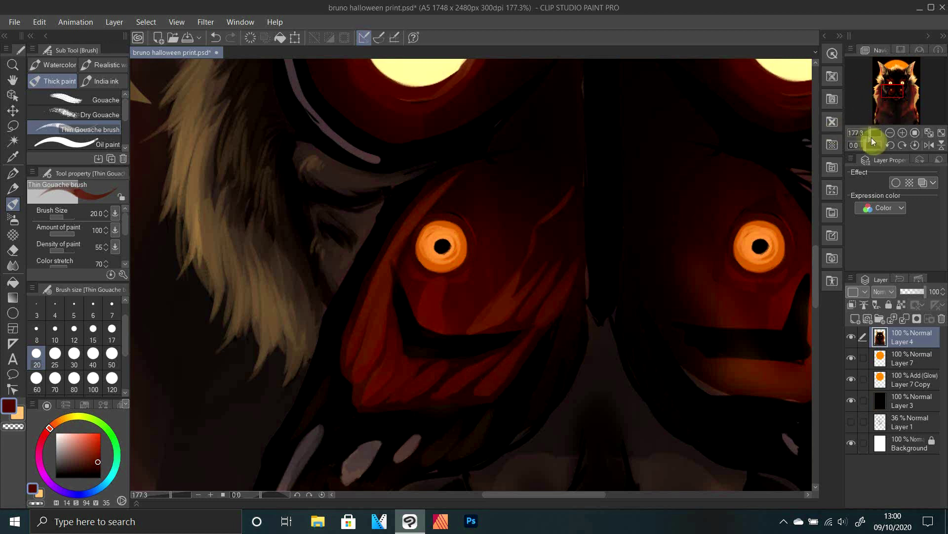
pyautogui.moveTo(870, 133)
pyautogui.mouseDown()
pyautogui.moveTo(860, 132)
pyautogui.moveTo(872, 133)
pyautogui.mouseUp()
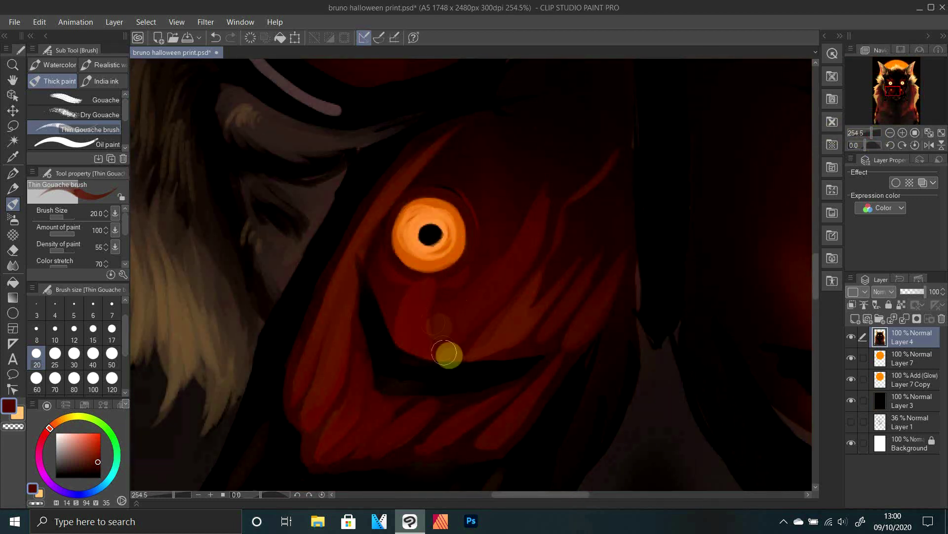
pyautogui.keyDown('alt'); pyautogui.click(441, 346); pyautogui.keyUp('alt')
pyautogui.moveTo(464, 329); pyautogui.dragTo(547, 185)
pyautogui.moveTo(554, 272); pyautogui.dragTo(606, 214)
pyautogui.moveTo(491, 255)
pyautogui.mouseDown()
pyautogui.moveTo(534, 150)
pyautogui.moveTo(509, 183)
pyautogui.mouseUp()
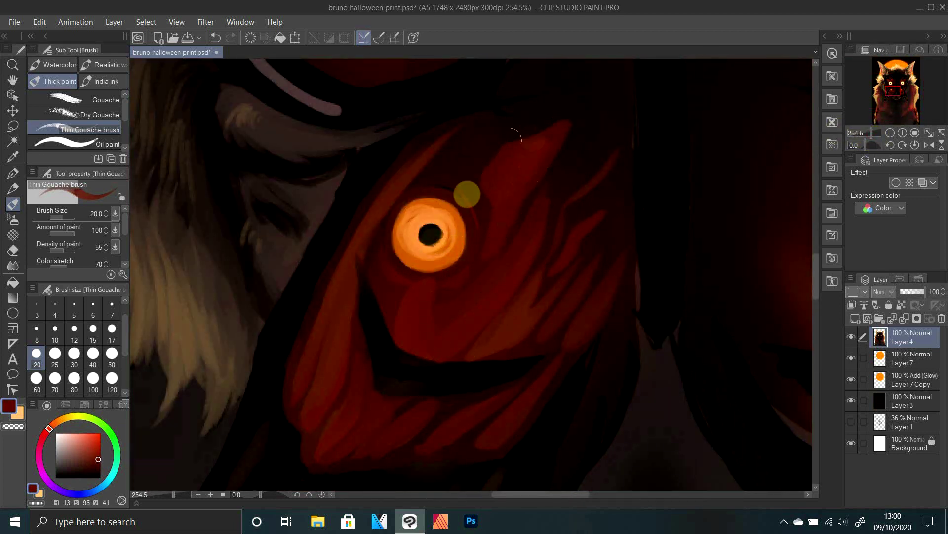
# Paint dark red (H 12, S 96, V 39) streaks above the small orange eye spot and separate them with near-black (H 19, S 100, V 11) lines
pyautogui.moveTo(429, 184)
pyautogui.mouseDown()
pyautogui.moveTo(453, 178)
pyautogui.moveTo(480, 230)
pyautogui.mouseUp()
pyautogui.keyDown('alt'); pyautogui.click(538, 163); pyautogui.keyUp('alt')
pyautogui.moveTo(518, 119); pyautogui.dragTo(431, 183)
pyautogui.moveTo(548, 102); pyautogui.dragTo(462, 154)
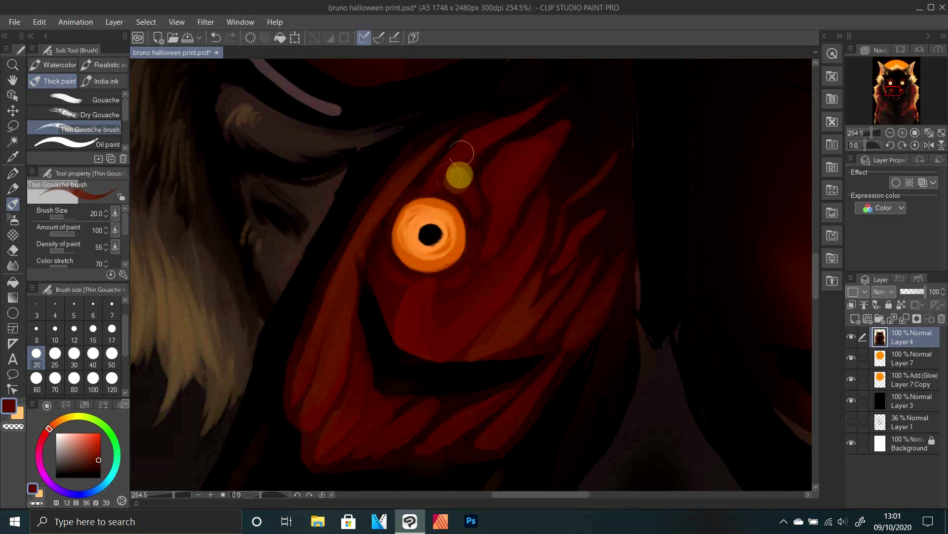
pyautogui.moveTo(403, 281)
pyautogui.mouseDown()
pyautogui.moveTo(453, 298)
pyautogui.moveTo(491, 283)
pyautogui.moveTo(610, 101)
pyautogui.mouseUp()
pyautogui.keyDown('alt'); pyautogui.click(603, 147); pyautogui.keyUp('alt')
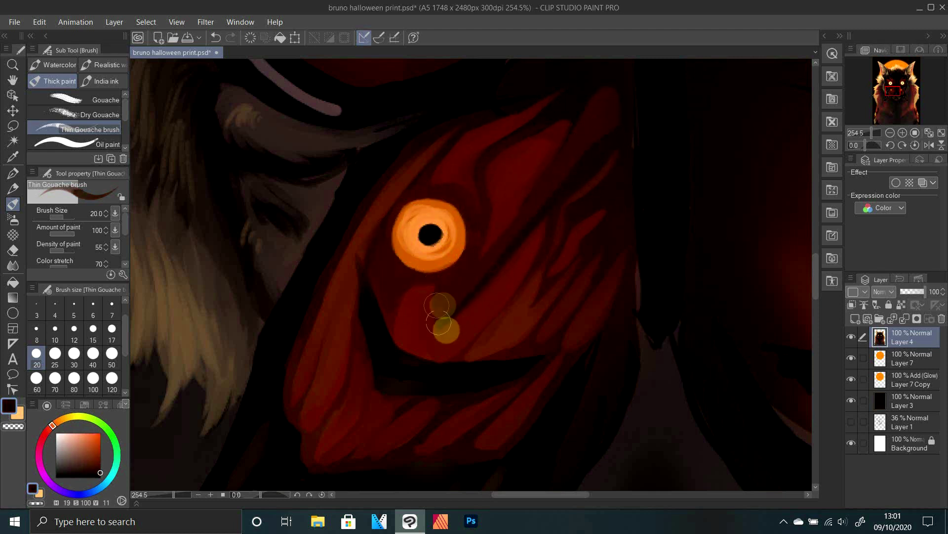
pyautogui.click(869, 133)
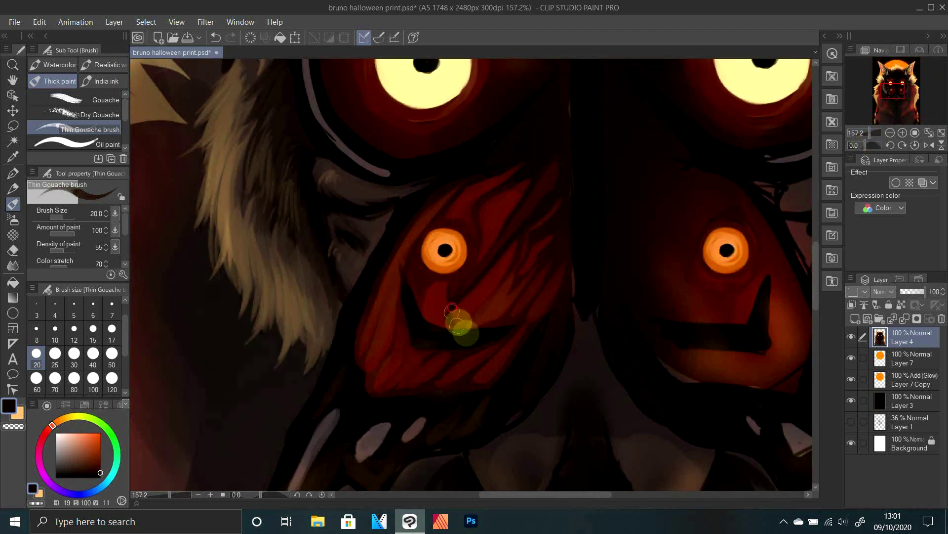
# Paint dark veins around the small orange eye and across the lower wing with the Thin Gouache brush at size 20
pyautogui.keyDown('alt'); pyautogui.click(440, 291); pyautogui.keyUp('alt')
pyautogui.keyDown('alt'); pyautogui.click(432, 285); pyautogui.keyUp('alt')
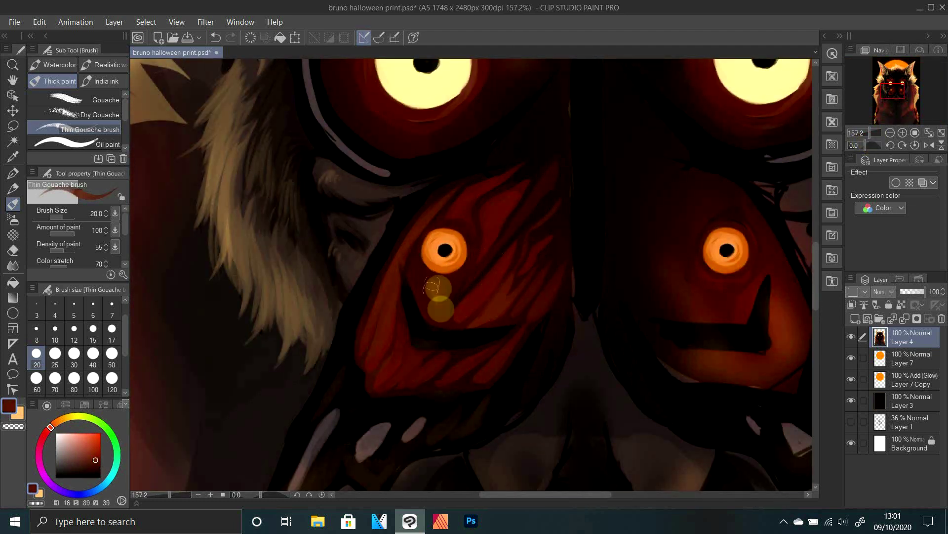
pyautogui.keyDown('alt'); pyautogui.click(498, 251); pyautogui.keyUp('alt')
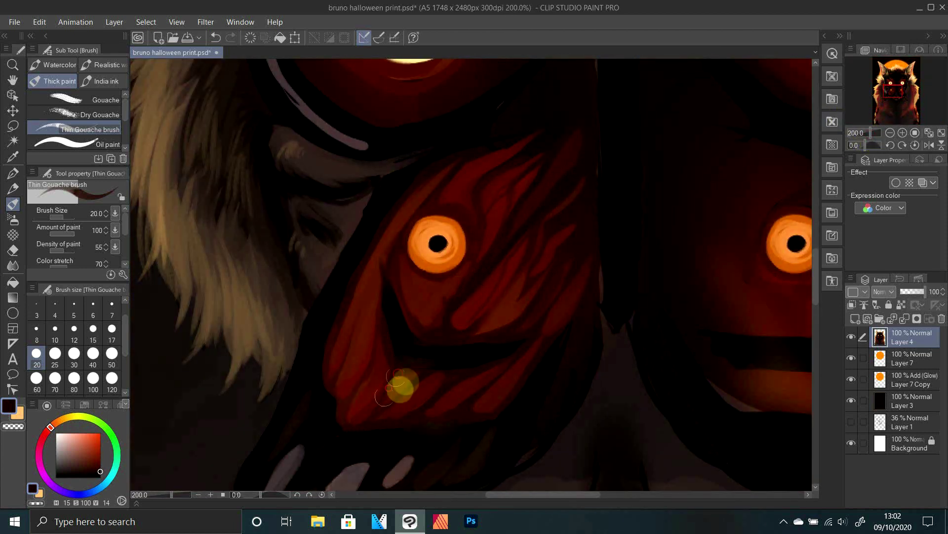
pyautogui.moveTo(378, 309); pyautogui.dragTo(349, 348)
pyautogui.moveTo(503, 369); pyautogui.dragTo(431, 400)
# Fill in sampled dark red strokes between the veins along the lower wing's outer and bottom edges
pyautogui.keyDown('alt'); pyautogui.click(430, 299); pyautogui.keyUp('alt')
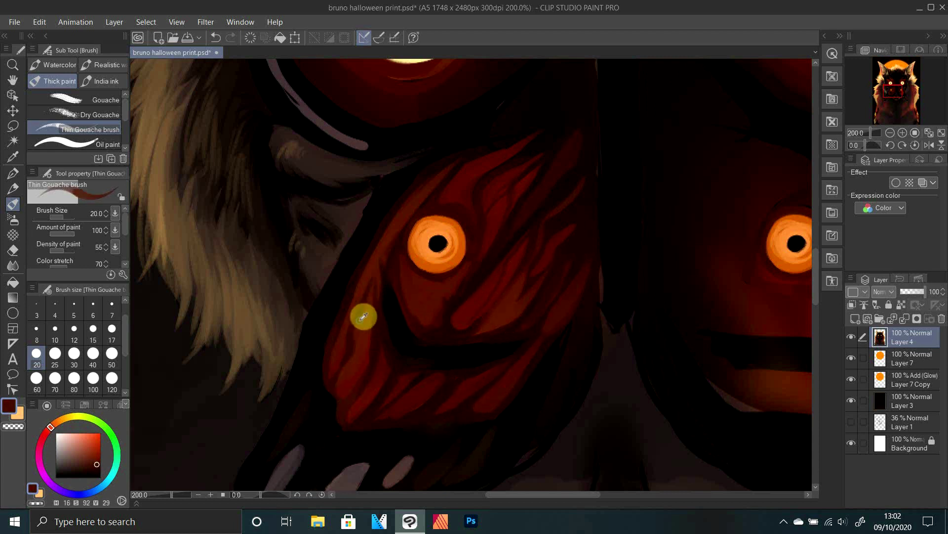
pyautogui.moveTo(354, 315); pyautogui.dragTo(344, 410)
pyautogui.keyDown('alt'); pyautogui.click(351, 401); pyautogui.keyUp('alt')
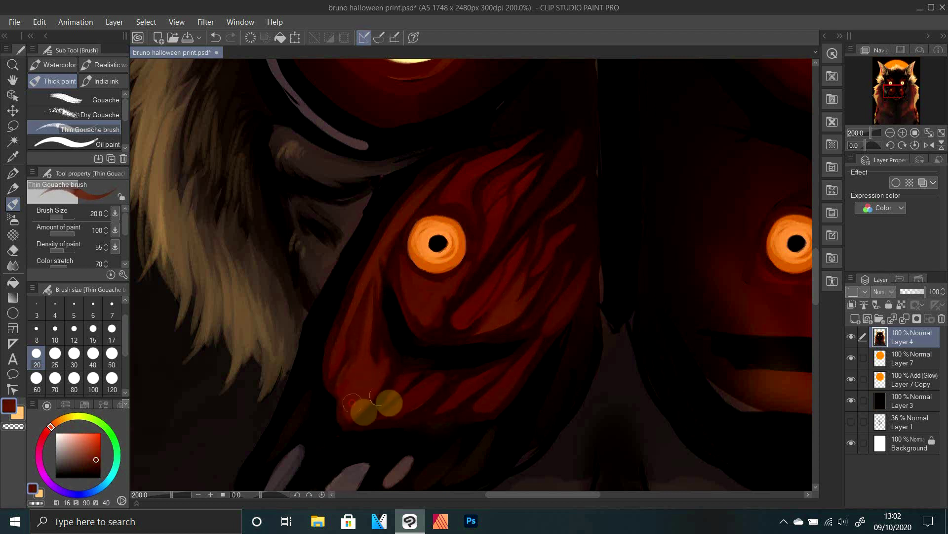
pyautogui.moveTo(353, 418)
pyautogui.mouseDown()
pyautogui.moveTo(409, 392)
pyautogui.moveTo(424, 410)
pyautogui.moveTo(487, 368)
pyautogui.mouseUp()
pyautogui.moveTo(440, 401); pyautogui.dragTo(373, 417)
pyautogui.keyDown('alt'); pyautogui.click(412, 369); pyautogui.keyUp('alt')
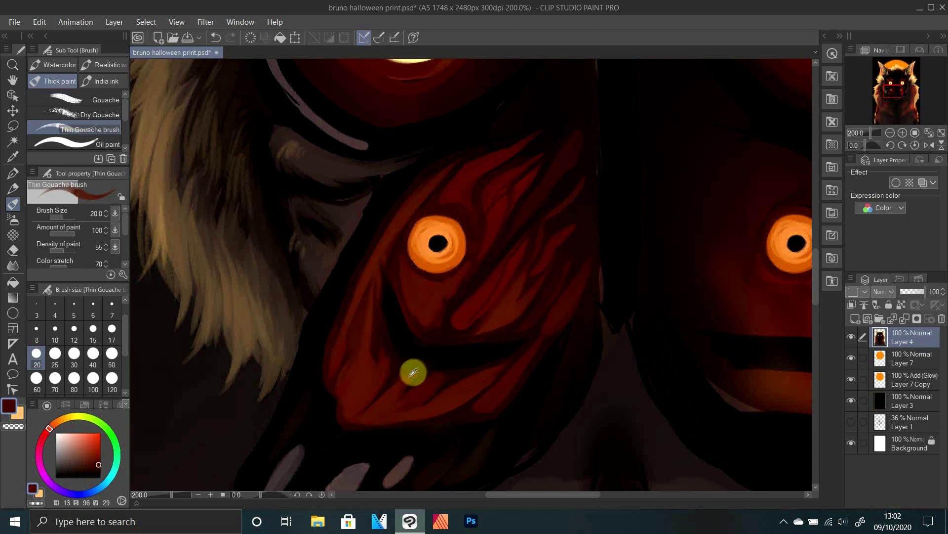
pyautogui.moveTo(512, 362); pyautogui.dragTo(504, 370)
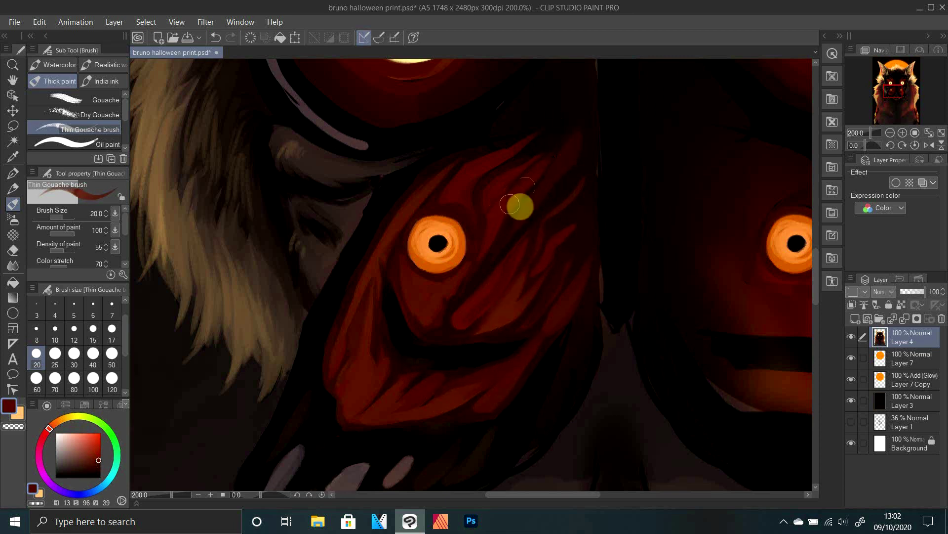
# Extend the red streaks up the lower wing's inner corner toward the large eye using sampled reds
pyautogui.moveTo(537, 149)
pyautogui.mouseDown()
pyautogui.moveTo(588, 132)
pyautogui.moveTo(542, 197)
pyautogui.mouseUp()
pyautogui.keyDown('alt'); pyautogui.click(590, 148); pyautogui.keyUp('alt')
pyautogui.keyDown('alt'); pyautogui.click(578, 138); pyautogui.keyUp('alt')
pyautogui.moveTo(573, 149); pyautogui.dragTo(586, 127)
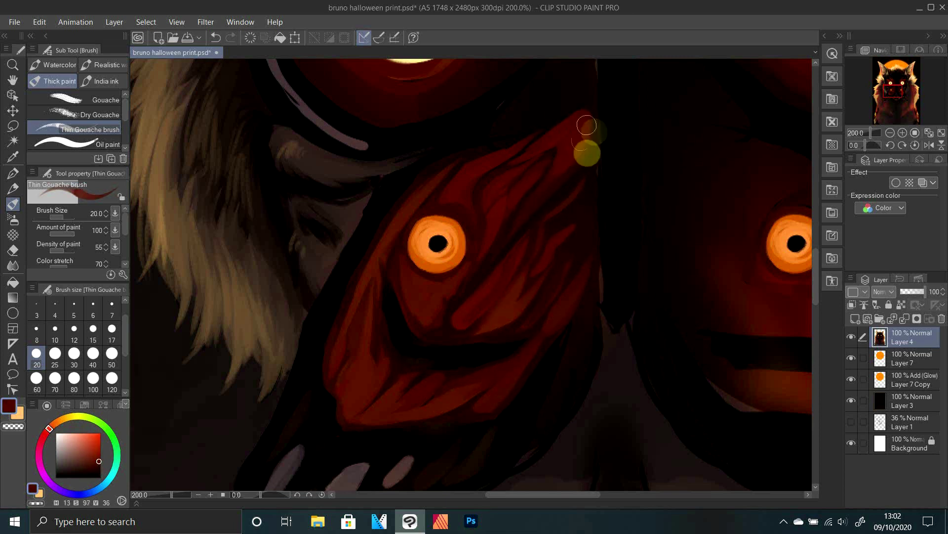
pyautogui.moveTo(508, 128); pyautogui.dragTo(583, 88)
# Soften the red streaks in the lower wing's upper inner corner with the Blend tool at size 50
pyautogui.moveTo(865, 133); pyautogui.dragTo(869, 133)
pyautogui.click(13, 266)
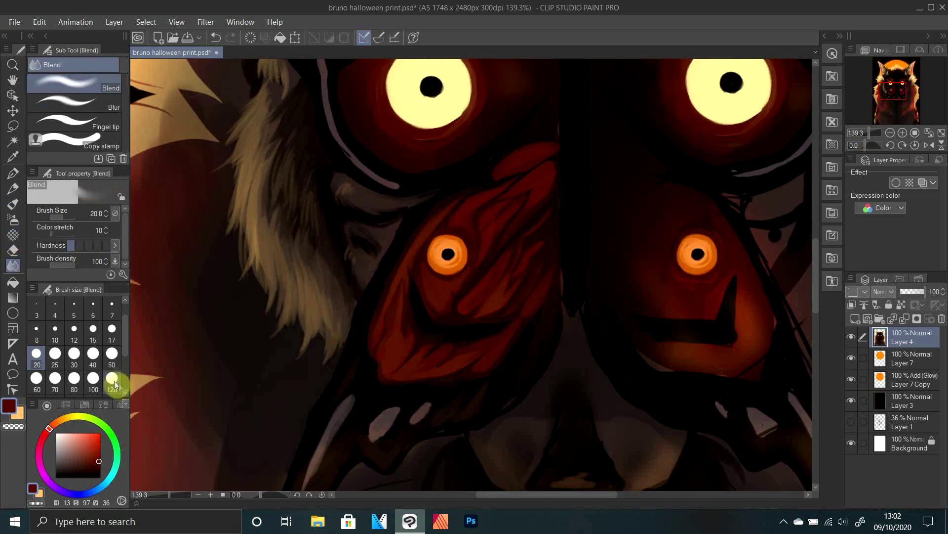
pyautogui.click(112, 357)
pyautogui.moveTo(549, 158); pyautogui.dragTo(544, 196)
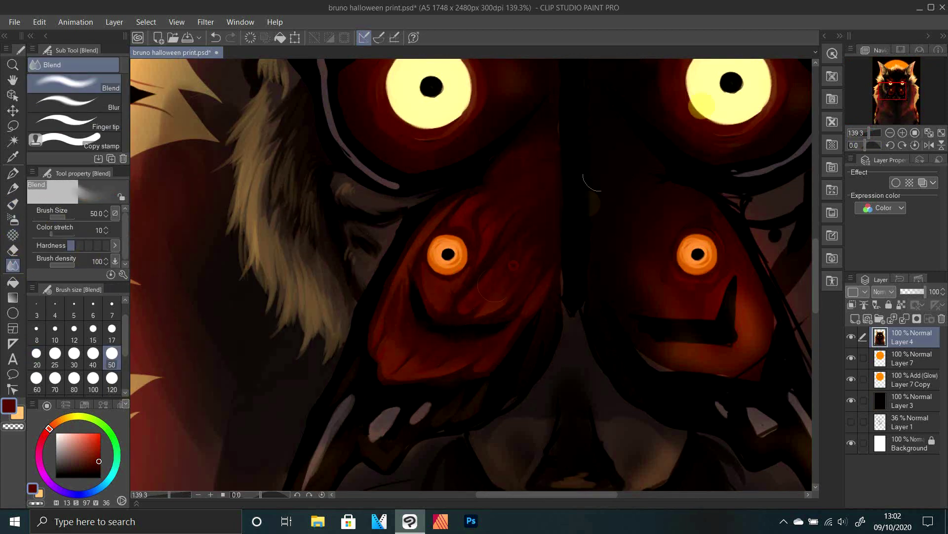
# Touch up the veins at the top of the lower wing with the Darker pencil at size 12 in sampled near-black
pyautogui.moveTo(870, 133); pyautogui.dragTo(872, 133)
pyautogui.click(12, 189)
pyautogui.keyDown('alt'); pyautogui.click(561, 147); pyautogui.keyUp('alt')
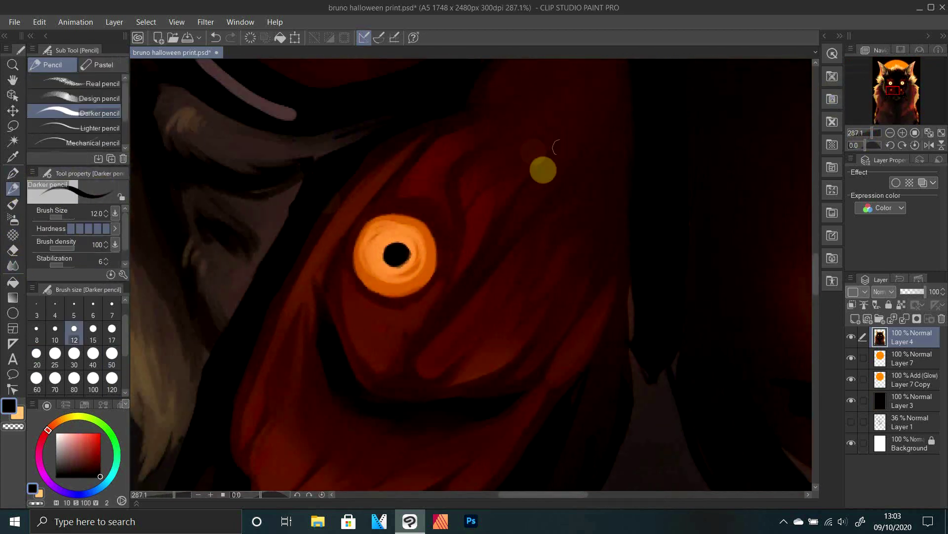
# Darken the lower wing's inner edge and the gap between the wings with the Thin Gouache brush in sampled black and dark brown
pyautogui.click(13, 204)
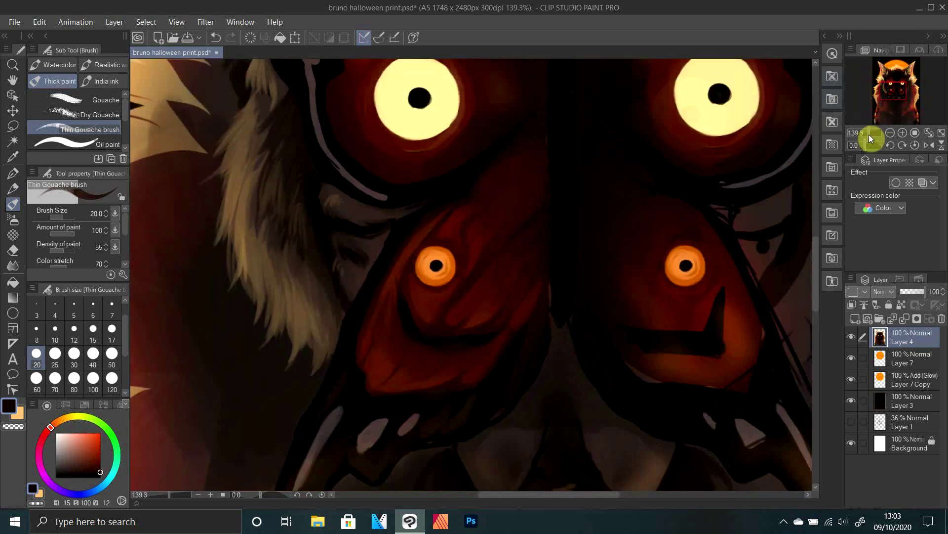
pyautogui.scroll(-3, 609, 275)
pyautogui.moveTo(558, 349); pyautogui.dragTo(554, 296)
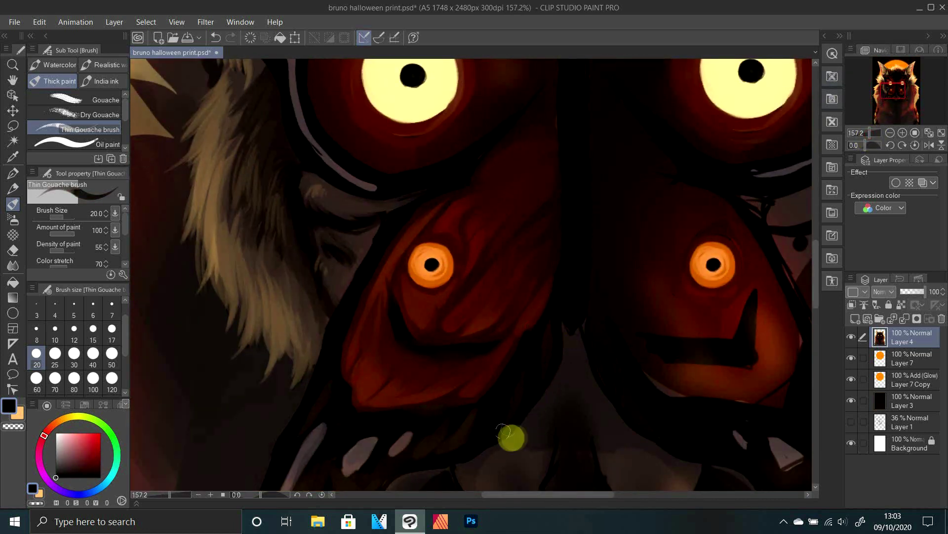
pyautogui.keyDown('alt'); pyautogui.click(513, 408); pyautogui.keyUp('alt')
pyautogui.keyDown('alt'); pyautogui.click(523, 390); pyautogui.keyUp('alt')
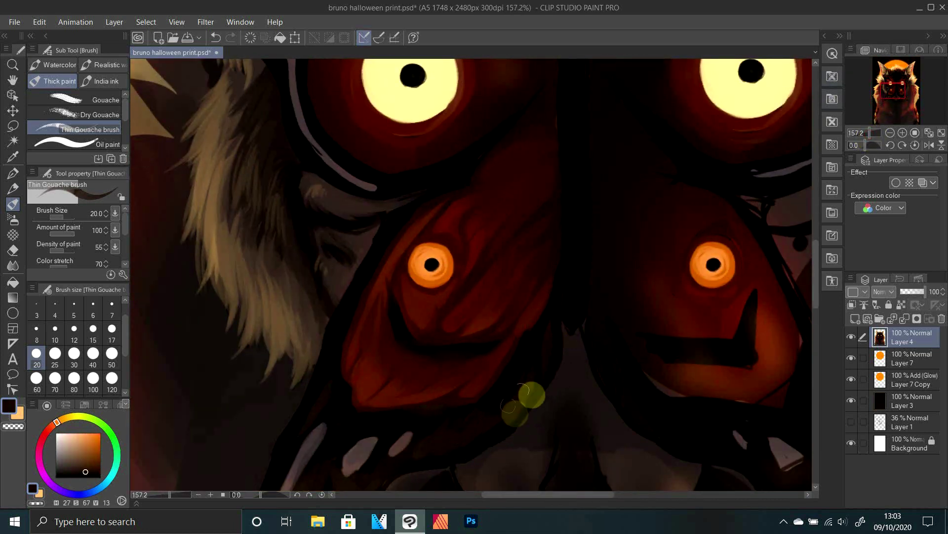
pyautogui.moveTo(583, 207); pyautogui.dragTo(582, 304)
pyautogui.moveTo(868, 133); pyautogui.dragTo(864, 134)
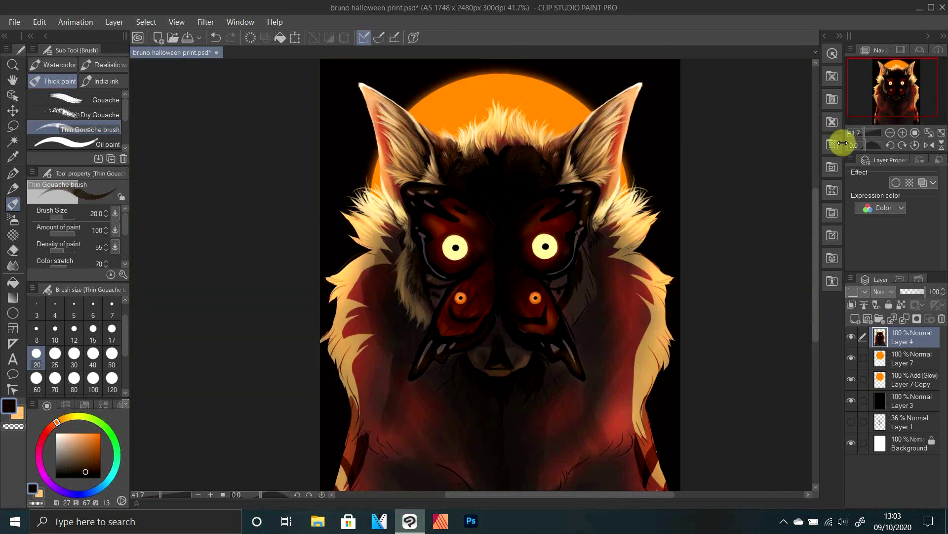
# Refine the curved grey highlight along the upper wing's outer edge, shaping it with sampled dark tones
pyautogui.moveTo(864, 132); pyautogui.dragTo(869, 133)
pyautogui.moveTo(363, 115); pyautogui.dragTo(351, 227)
pyautogui.keyDown('alt'); pyautogui.click(300, 256); pyautogui.keyUp('alt')
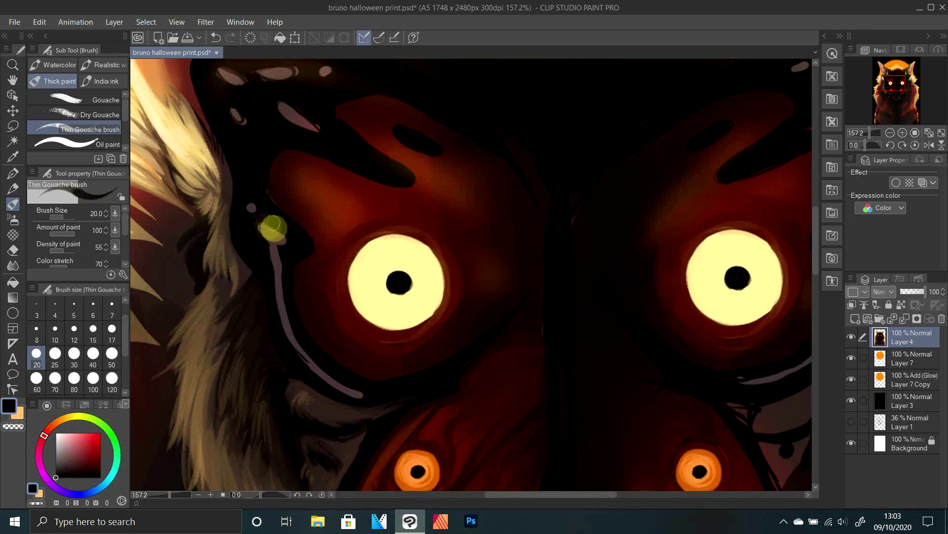
pyautogui.moveTo(273, 226)
pyautogui.mouseDown()
pyautogui.moveTo(267, 254)
pyautogui.moveTo(298, 209)
pyautogui.moveTo(264, 239)
pyautogui.moveTo(273, 301)
pyautogui.moveTo(368, 403)
pyautogui.mouseUp()
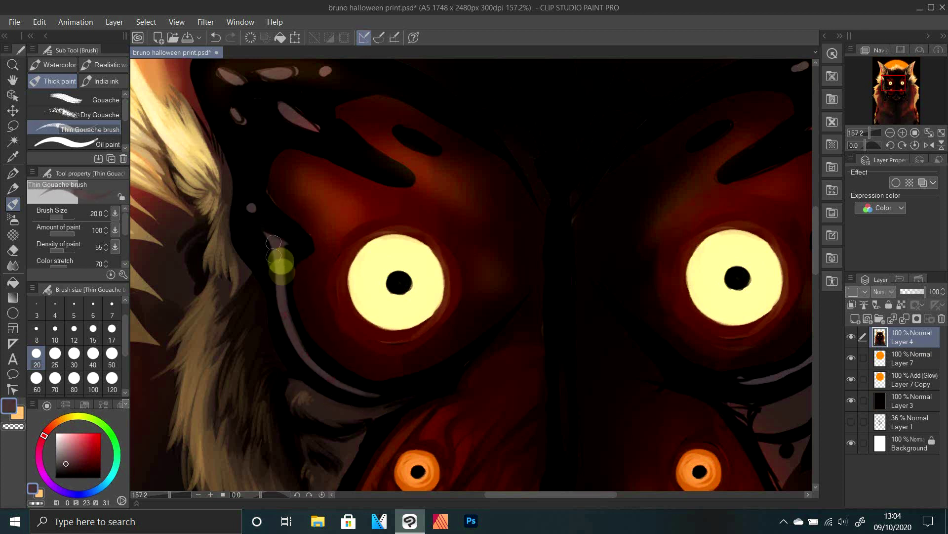
# Repaint the upper wing's tip and outer border with dark strokes, using colours sampled from the wing and nearby fur
pyautogui.click(893, 77)
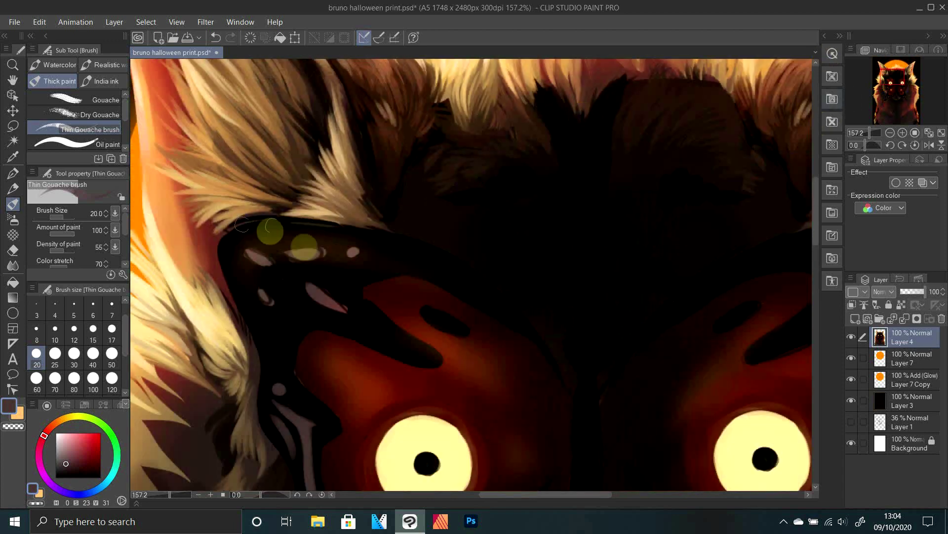
pyautogui.keyDown('alt'); pyautogui.click(431, 236); pyautogui.keyUp('alt')
pyautogui.moveTo(307, 218)
pyautogui.mouseDown()
pyautogui.moveTo(248, 219)
pyautogui.moveTo(240, 285)
pyautogui.mouseUp()
pyautogui.keyDown('alt'); pyautogui.click(251, 347); pyautogui.keyUp('alt')
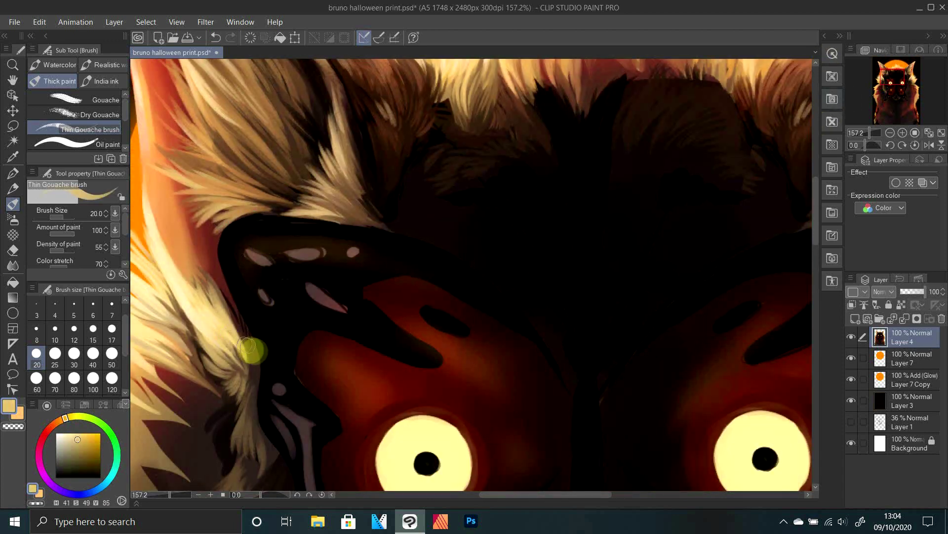
pyautogui.moveTo(323, 247); pyautogui.dragTo(380, 273)
pyautogui.keyDown('alt'); pyautogui.click(273, 247); pyautogui.keyUp('alt')
pyautogui.moveTo(273, 240)
pyautogui.mouseDown()
pyautogui.moveTo(319, 242)
pyautogui.moveTo(241, 269)
pyautogui.moveTo(268, 336)
pyautogui.mouseUp()
# Try an orange rim highlight along the upper wing's top edge with the brush at size 12, and undo it
pyautogui.click(83, 443)
pyautogui.press('[')
pyautogui.press('[')
pyautogui.press('[')
pyautogui.moveTo(248, 218)
pyautogui.mouseDown()
pyautogui.moveTo(225, 245)
pyautogui.moveTo(347, 227)
pyautogui.moveTo(476, 258)
pyautogui.mouseUp()
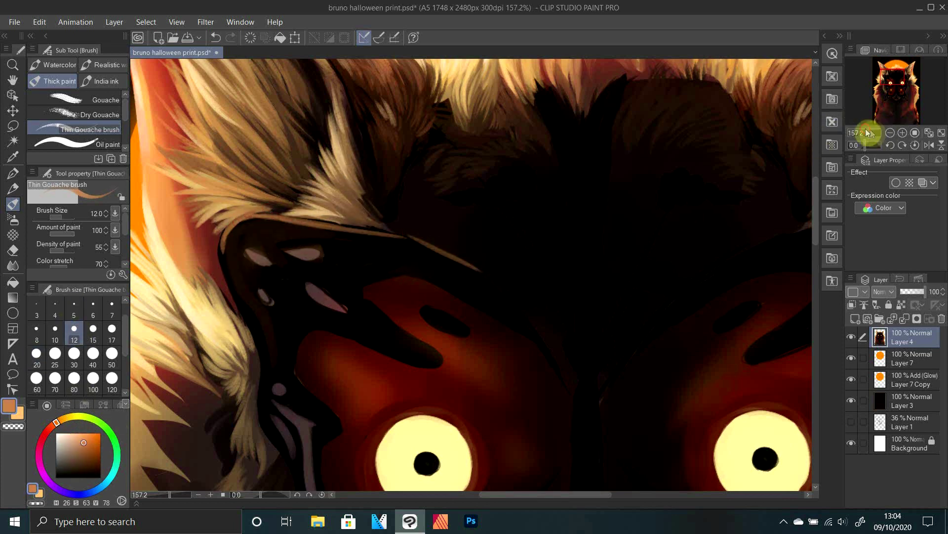
pyautogui.moveTo(868, 133); pyautogui.dragTo(871, 133)
pyautogui.hotkey('ctrl', 'z')
# Flip the canvas view horizontally and repaint the pale spots at the upper wing's tip in sampled muted greys
pyautogui.click(929, 145)
pyautogui.keyDown('alt'); pyautogui.click(678, 245); pyautogui.keyUp('alt')
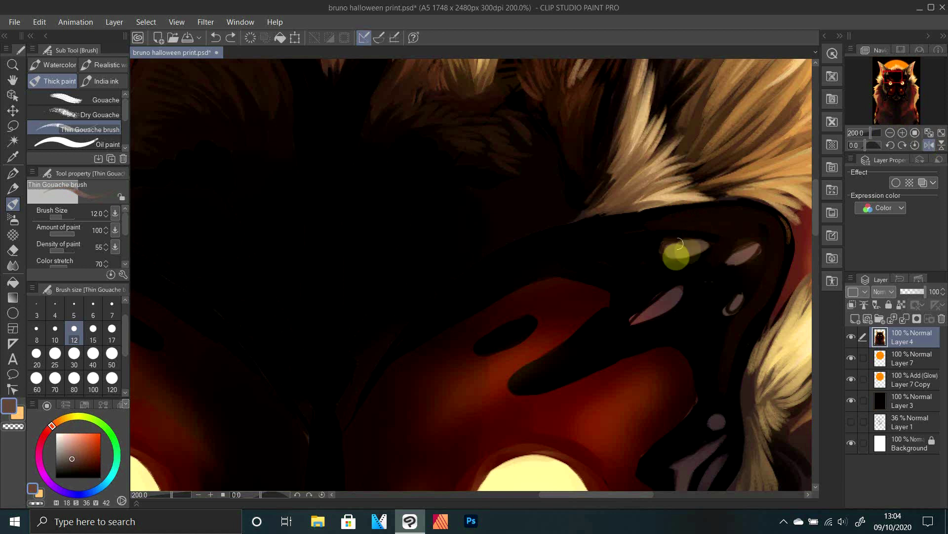
pyautogui.keyDown('alt'); pyautogui.click(651, 315); pyautogui.keyUp('alt')
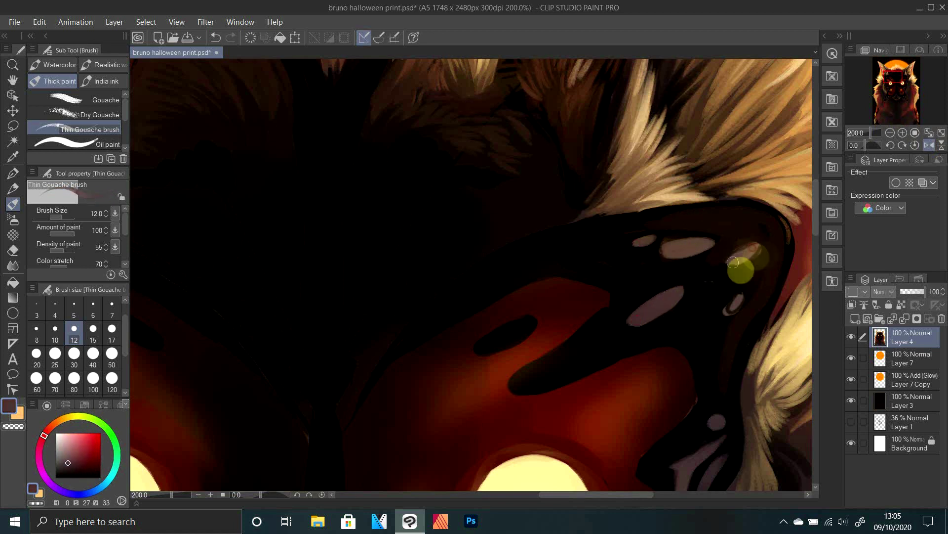
pyautogui.keyDown('alt'); pyautogui.click(755, 261); pyautogui.keyUp('alt')
# Round off the red patch at the top of the upper wing and clean up the black outline below the large eye
pyautogui.keyDown('alt'); pyautogui.click(585, 295); pyautogui.keyUp('alt')
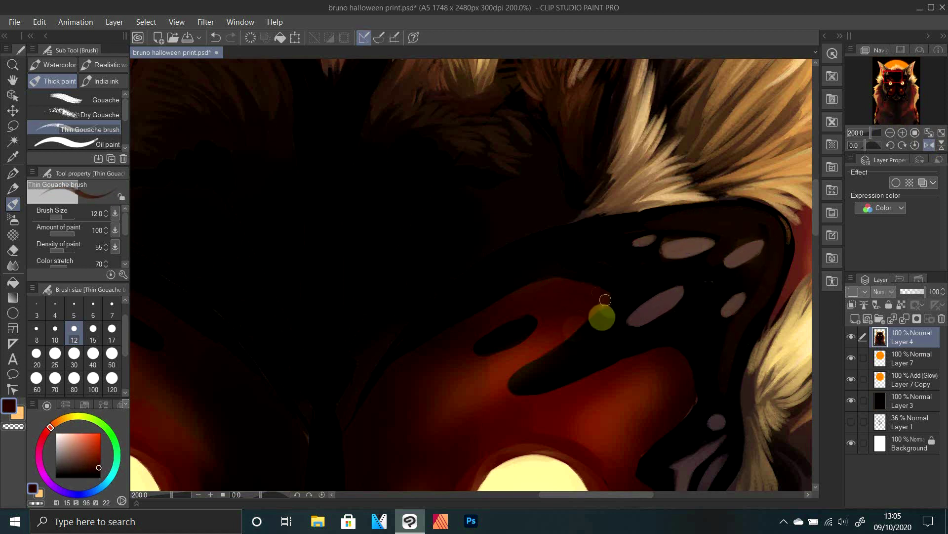
pyautogui.keyDown('alt'); pyautogui.click(601, 275); pyautogui.keyUp('alt')
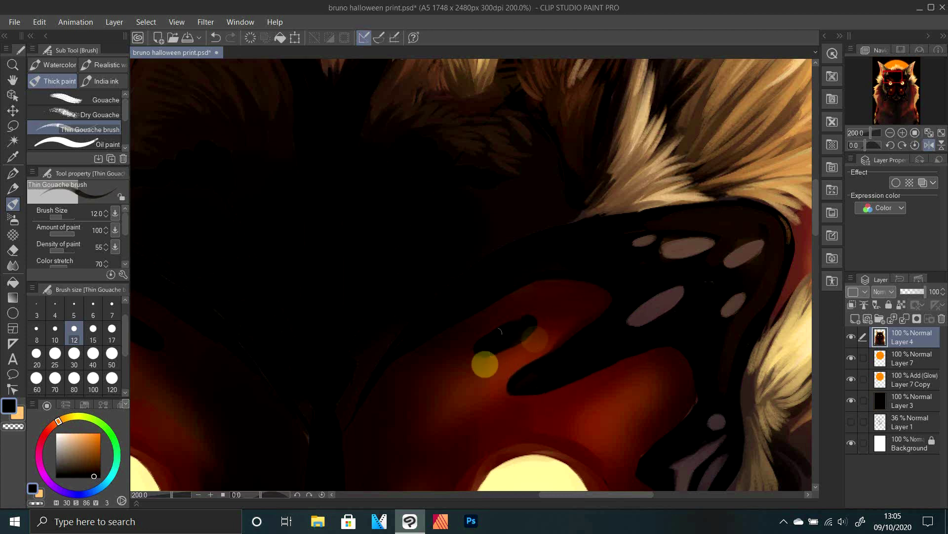
pyautogui.scroll(-5, 500, 331)
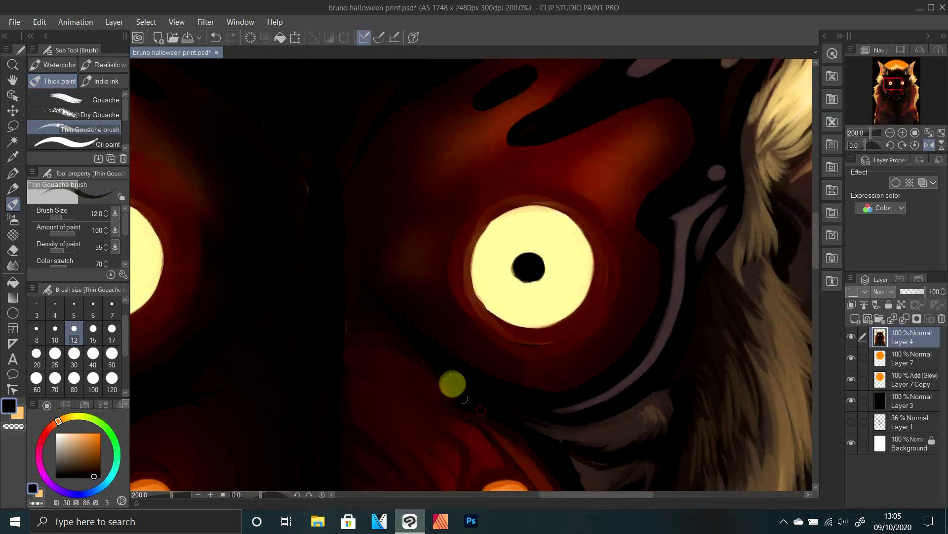
pyautogui.keyDown('alt'); pyautogui.click(568, 437); pyautogui.keyUp('alt')
# Return the canvas to its unflipped view and look over the whole portrait
pyautogui.click(864, 138)
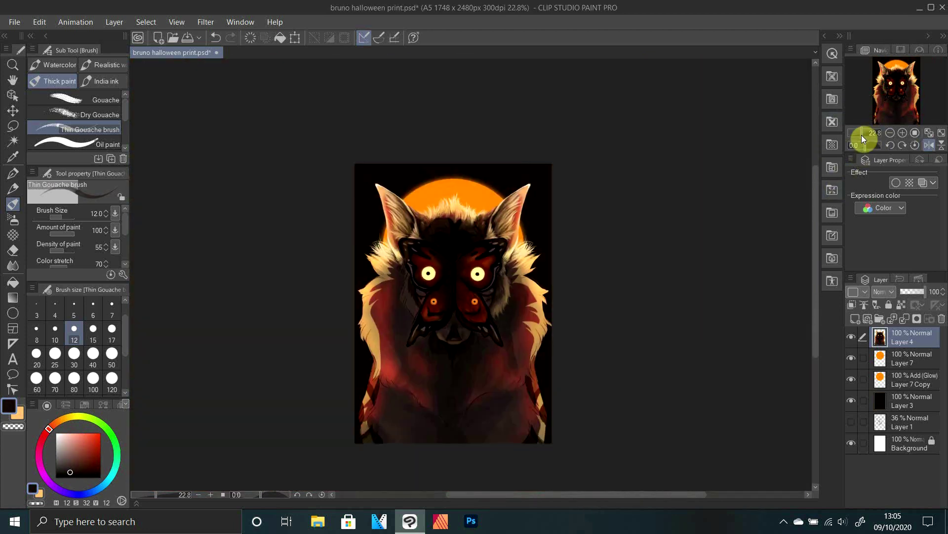
pyautogui.moveTo(862, 135); pyautogui.dragTo(864, 136)
pyautogui.click(928, 145)
pyautogui.moveTo(904, 85); pyautogui.dragTo(909, 93)
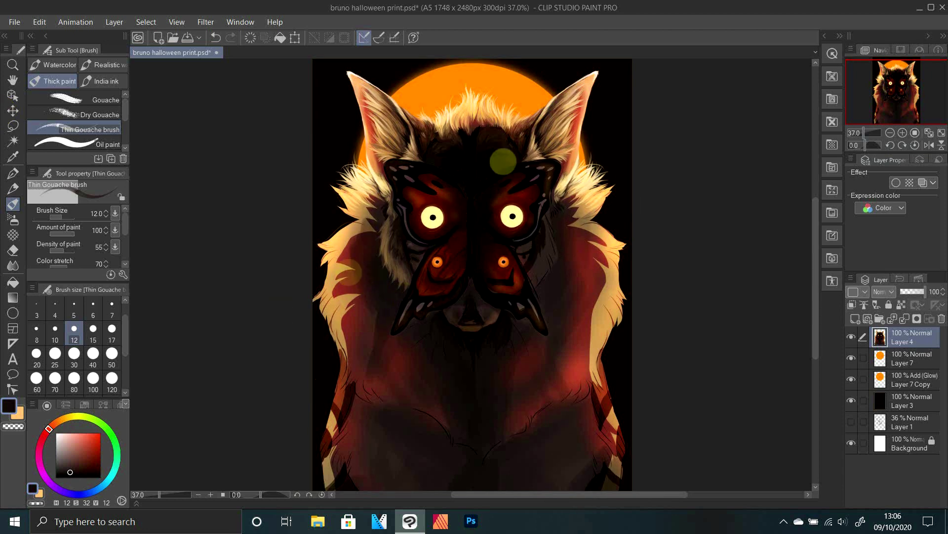
# Paint orange-red highlights around the black oval at the top of the upper wing with the brush at size 17
pyautogui.click(870, 133)
pyautogui.click(894, 84)
pyautogui.keyDown('alt'); pyautogui.click(336, 122); pyautogui.keyUp('alt')
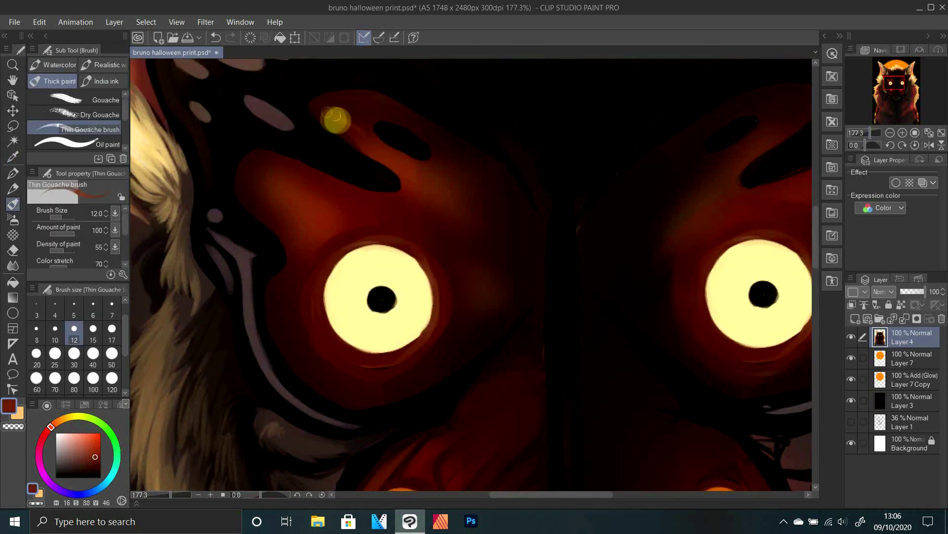
pyautogui.click(112, 333)
pyautogui.moveTo(345, 110); pyautogui.dragTo(428, 135)
pyautogui.keyDown('alt'); pyautogui.click(364, 123); pyautogui.keyUp('alt')
pyautogui.moveTo(344, 112); pyautogui.dragTo(374, 128)
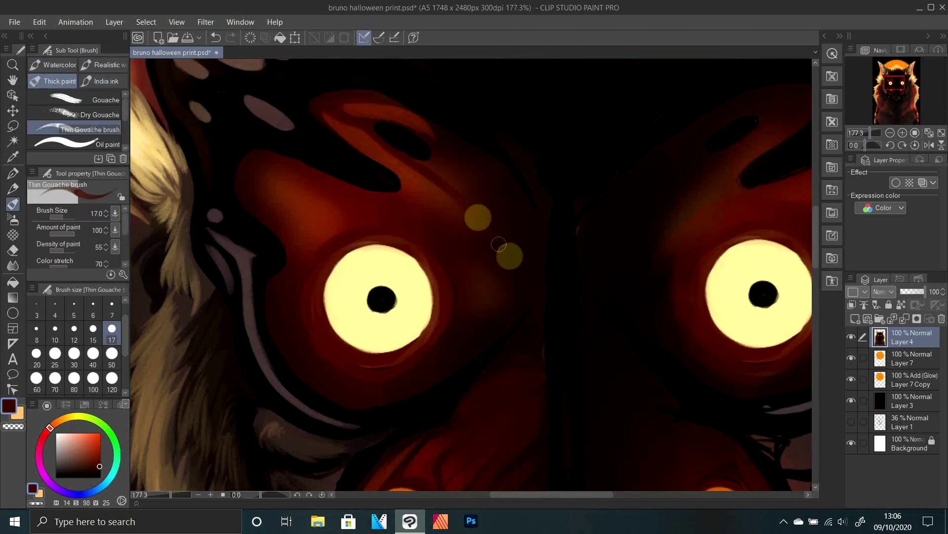
# Paint dark veins and reddish strands down the upper wing's inner side beside the large eye
pyautogui.keyDown('alt'); pyautogui.click(531, 288); pyautogui.keyUp('alt')
pyautogui.moveTo(478, 220)
pyautogui.mouseDown()
pyautogui.moveTo(450, 176)
pyautogui.moveTo(453, 147)
pyautogui.mouseUp()
pyautogui.keyDown('alt'); pyautogui.click(404, 177); pyautogui.keyUp('alt')
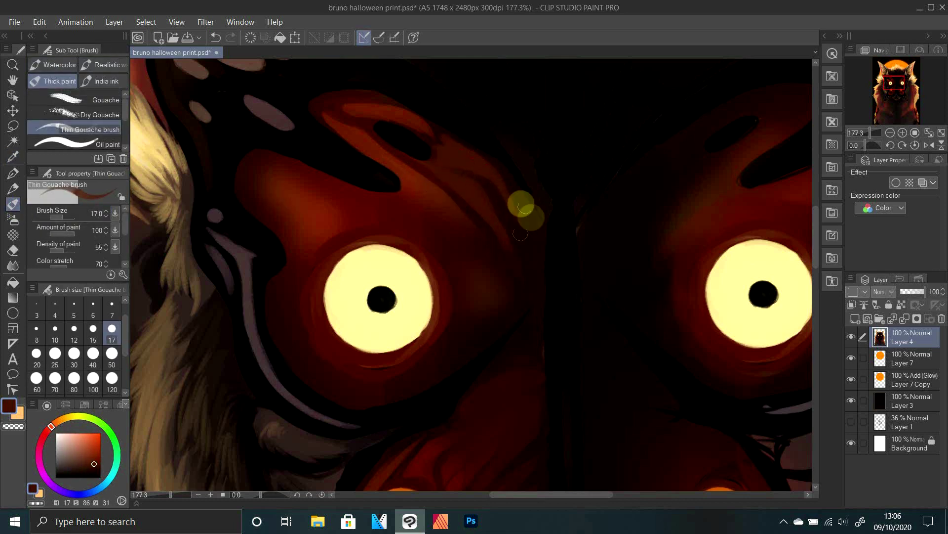
# Flip the canvas view horizontally and add dark veins and orange-red streaks to the upper wing above the large eye
pyautogui.click(928, 145)
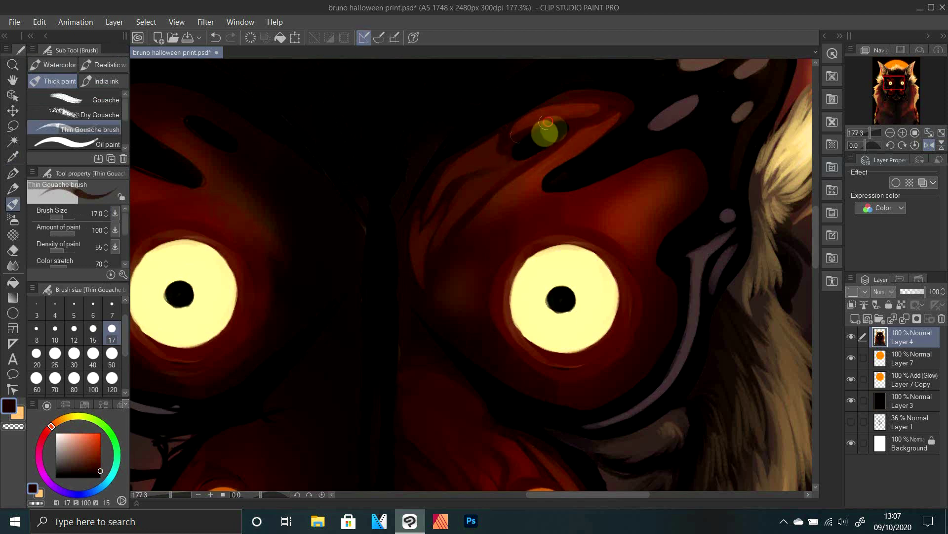
pyautogui.keyDown('alt'); pyautogui.click(519, 173); pyautogui.keyUp('alt')
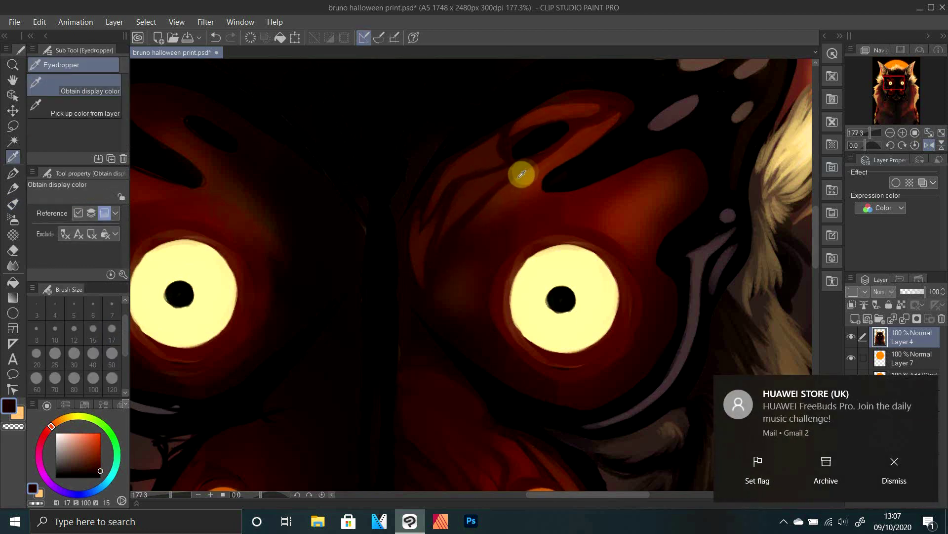
pyautogui.keyDown('alt'); pyautogui.click(524, 167); pyautogui.keyUp('alt')
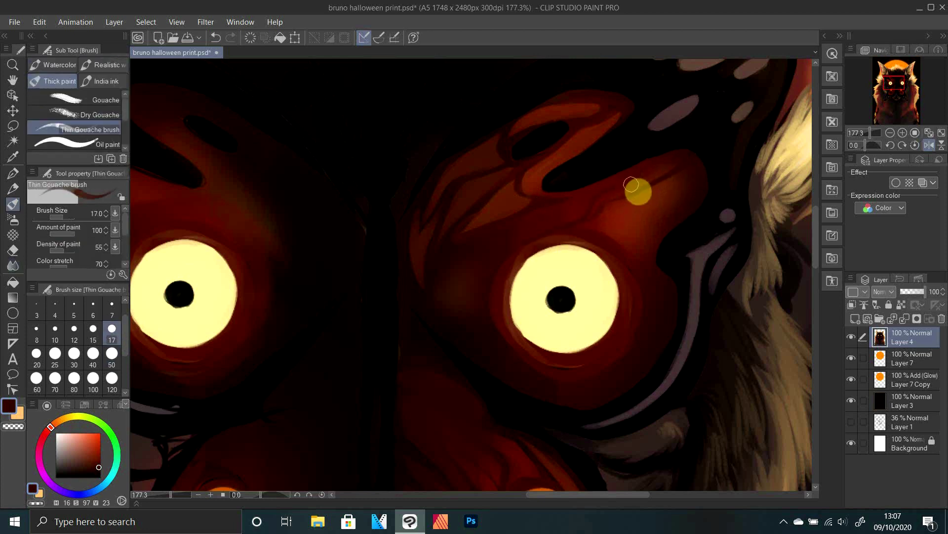
pyautogui.keyDown('alt'); pyautogui.click(665, 180); pyautogui.keyUp('alt')
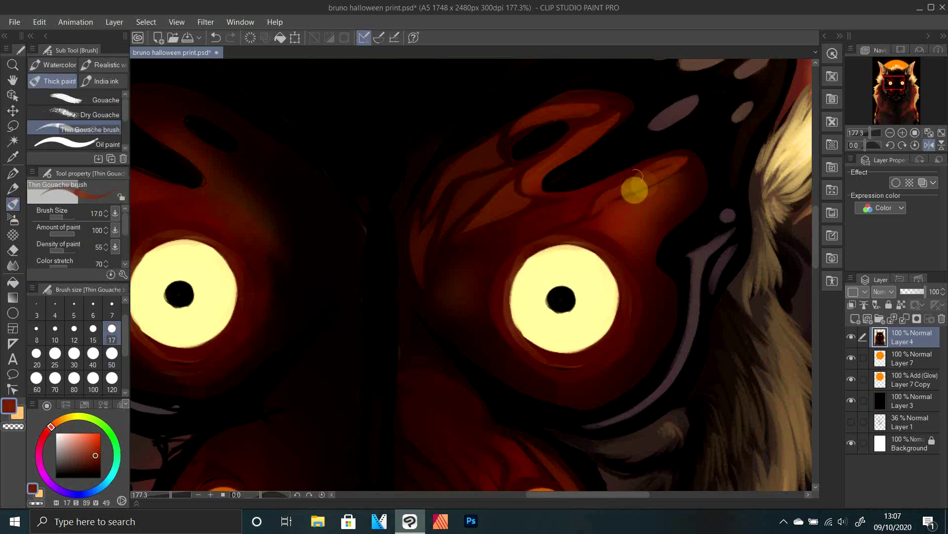
pyautogui.moveTo(540, 220); pyautogui.dragTo(476, 253)
# Unflip the canvas view and paint orange-red patches with dark veins on the upper wing's outer lobe around the large eye
pyautogui.moveTo(861, 134); pyautogui.dragTo(869, 134)
pyautogui.click(929, 145)
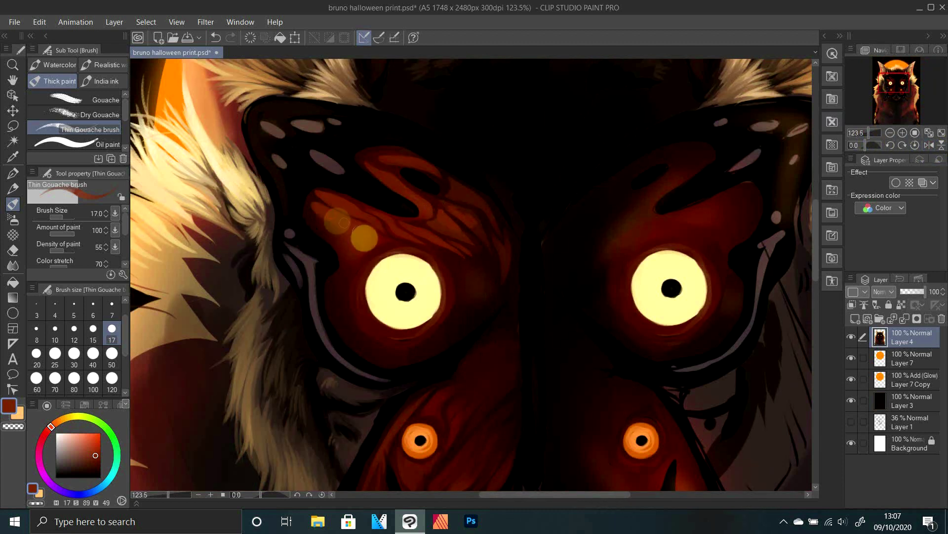
pyautogui.moveTo(378, 243); pyautogui.dragTo(372, 205)
pyautogui.keyDown('alt'); pyautogui.click(351, 252); pyautogui.keyUp('alt')
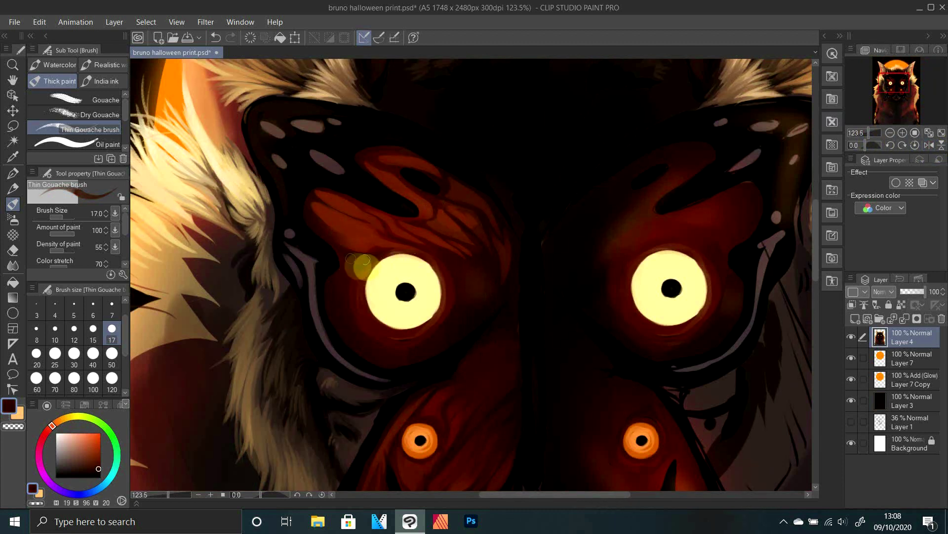
pyautogui.keyDown('alt'); pyautogui.click(332, 226); pyautogui.keyUp('alt')
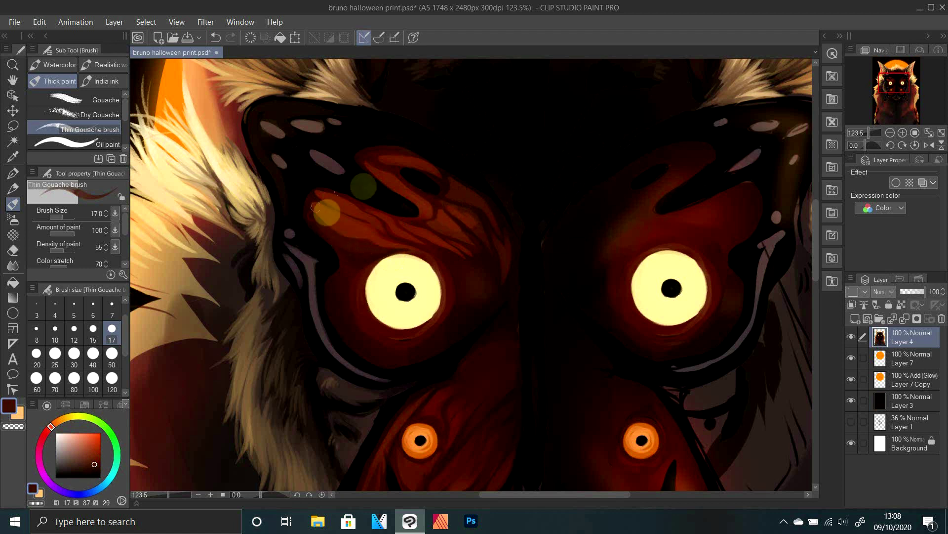
pyautogui.keyDown('alt'); pyautogui.click(453, 216); pyautogui.keyUp('alt')
pyautogui.moveTo(453, 215); pyautogui.dragTo(464, 219)
pyautogui.keyDown('alt'); pyautogui.click(449, 222); pyautogui.keyUp('alt')
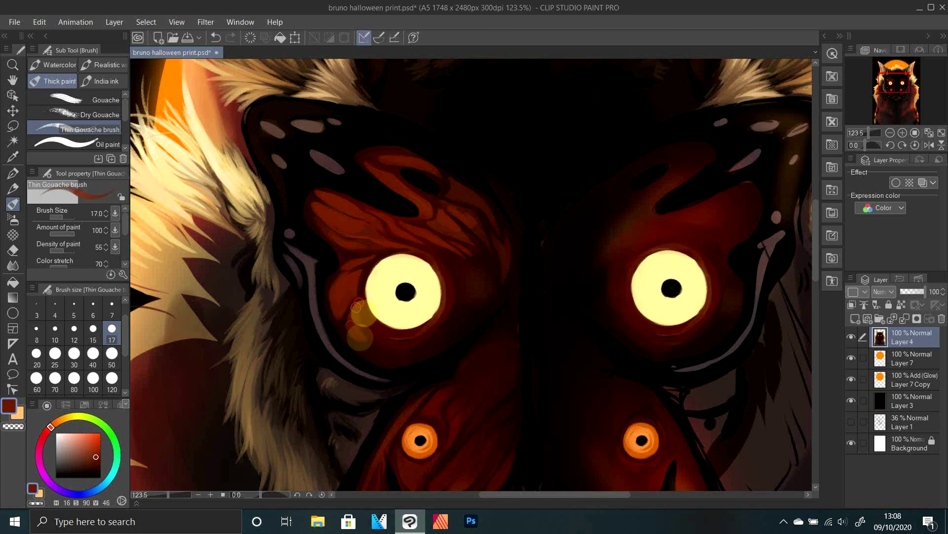
# Flip the canvas view horizontally and continue the dark red shading on the wing along the large eye's upper inner edge
pyautogui.moveTo(861, 132); pyautogui.dragTo(871, 133)
pyautogui.click(930, 145)
pyautogui.keyDown('alt'); pyautogui.click(514, 262); pyautogui.keyUp('alt')
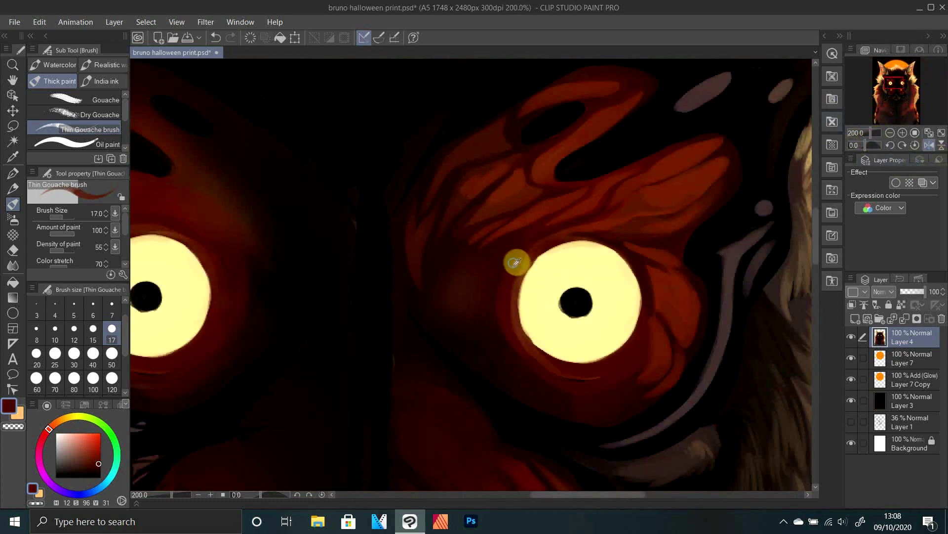
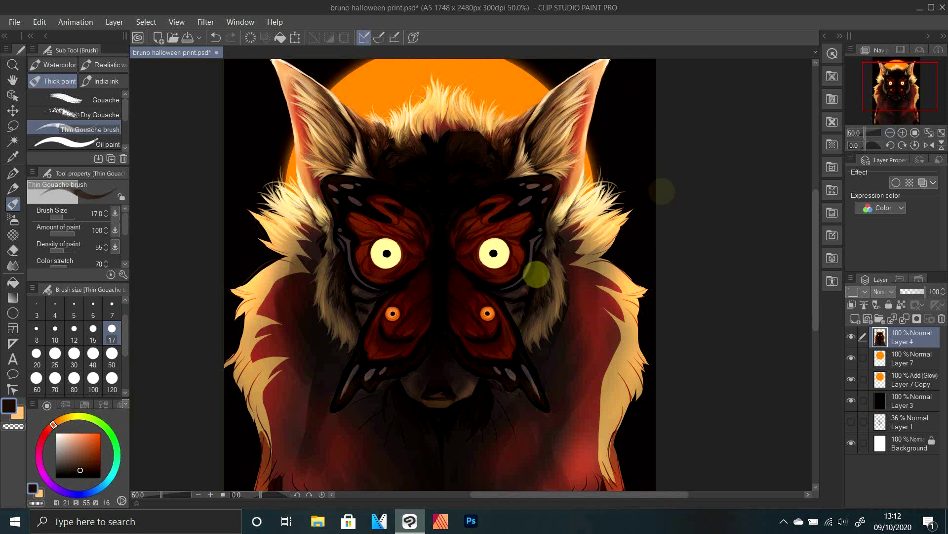
# Brush warm brown fur strokes along the side of the muzzle next to the nose with the size 17 brush
pyautogui.moveTo(869, 132); pyautogui.dragTo(871, 132)
pyautogui.click(896, 99)
pyautogui.keyDown('alt'); pyautogui.click(598, 235); pyautogui.keyUp('alt')
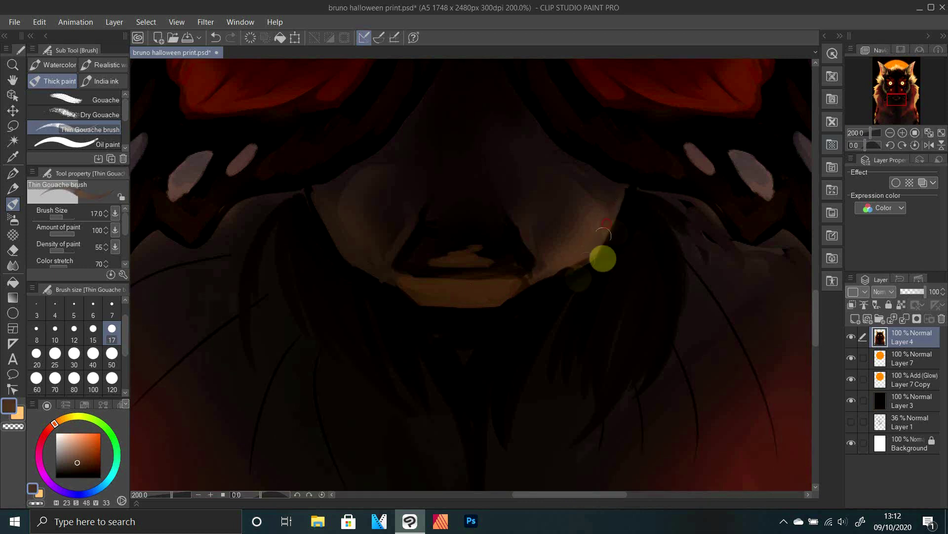
pyautogui.moveTo(603, 258); pyautogui.dragTo(527, 291)
pyautogui.moveTo(550, 220); pyautogui.dragTo(541, 190)
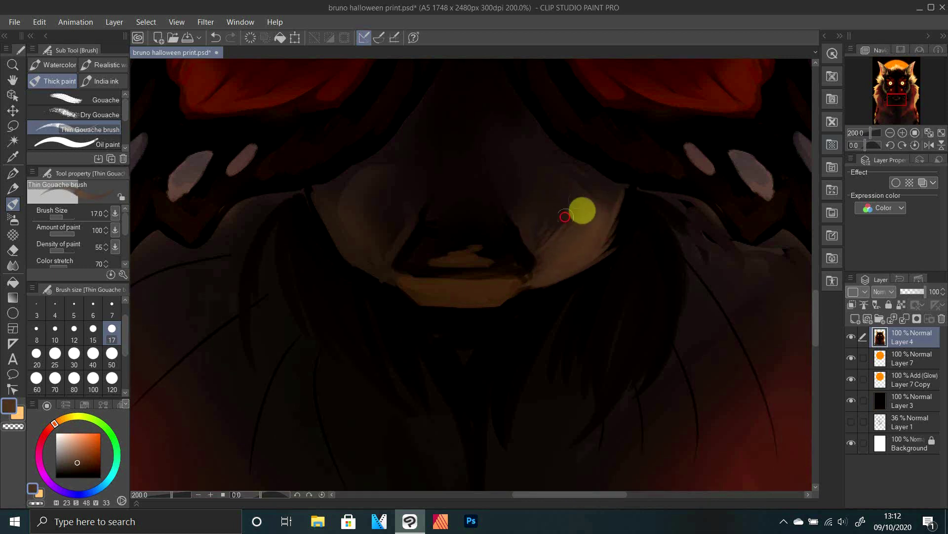
# Unflip the canvas view, add lighter brown fur to the muzzle and outline the nose in near-black
pyautogui.click(929, 145)
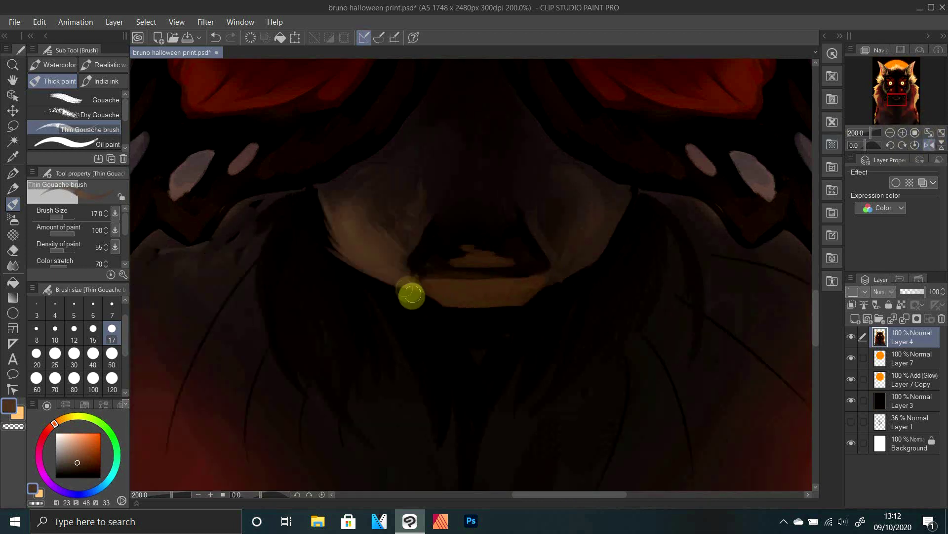
pyautogui.click(75, 456)
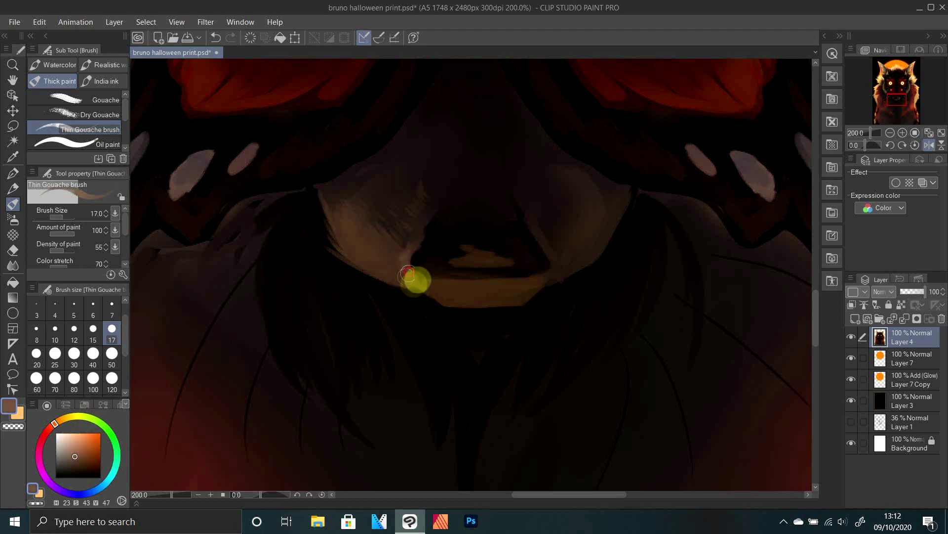
pyautogui.keyDown('alt'); pyautogui.click(415, 259); pyautogui.keyUp('alt')
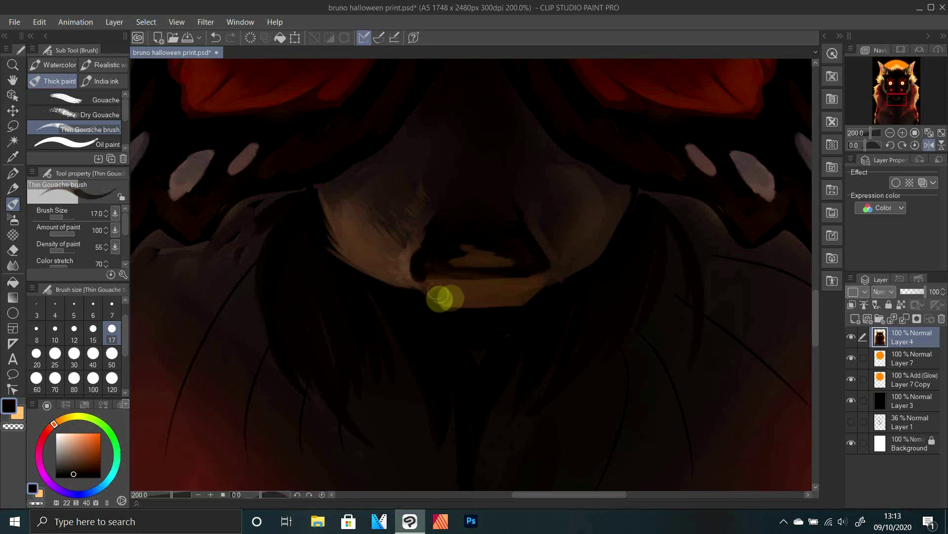
pyautogui.moveTo(512, 302)
pyautogui.mouseDown()
pyautogui.moveTo(526, 291)
pyautogui.moveTo(489, 295)
pyautogui.moveTo(465, 277)
pyautogui.moveTo(514, 286)
pyautogui.moveTo(432, 275)
pyautogui.mouseUp()
# Paint a light brown rim along the nose's lower edge and smooth the nose shading with Blend at size 20
pyautogui.keyDown('alt'); pyautogui.click(490, 272); pyautogui.keyUp('alt')
pyautogui.click(13, 265)
pyautogui.moveTo(871, 133); pyautogui.dragTo(875, 136)
pyautogui.keyDown('alt'); pyautogui.click(463, 314); pyautogui.keyUp('alt')
pyautogui.click(78, 446)
pyautogui.click(36, 356)
pyautogui.click(13, 204)
pyautogui.moveTo(390, 337)
pyautogui.mouseDown()
pyautogui.moveTo(361, 320)
pyautogui.moveTo(461, 360)
pyautogui.moveTo(333, 292)
pyautogui.moveTo(445, 361)
pyautogui.moveTo(650, 313)
pyautogui.moveTo(440, 267)
pyautogui.moveTo(493, 296)
pyautogui.moveTo(444, 218)
pyautogui.moveTo(493, 272)
pyautogui.moveTo(588, 267)
pyautogui.mouseUp()
pyautogui.moveTo(874, 133); pyautogui.dragTo(870, 136)
pyautogui.click(13, 266)
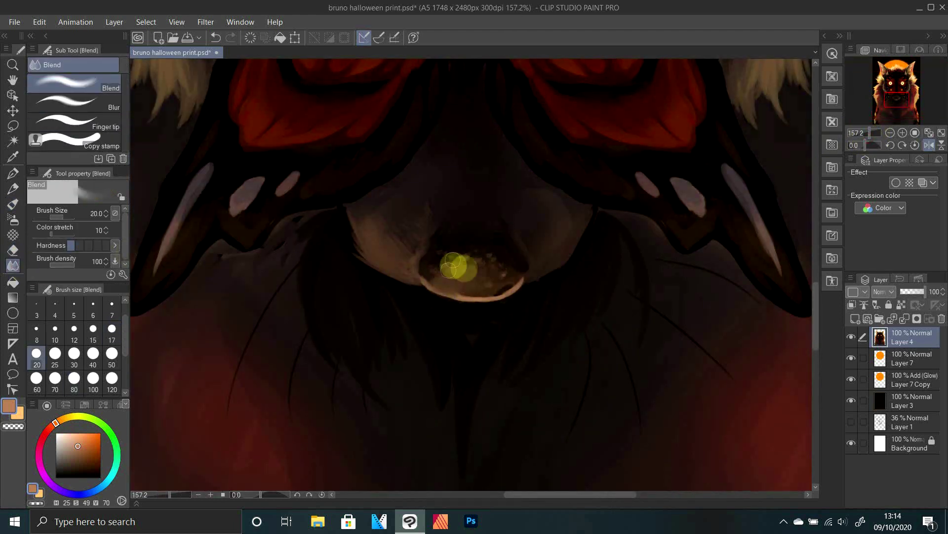
pyautogui.moveTo(449, 269)
pyautogui.mouseDown()
pyautogui.moveTo(442, 284)
pyautogui.moveTo(529, 285)
pyautogui.mouseUp()
# Trim and darken the nose's contour in near-black using the Thin Gouache brush at size 17
pyautogui.moveTo(869, 135); pyautogui.dragTo(872, 142)
pyautogui.click(76, 473)
pyautogui.click(13, 188)
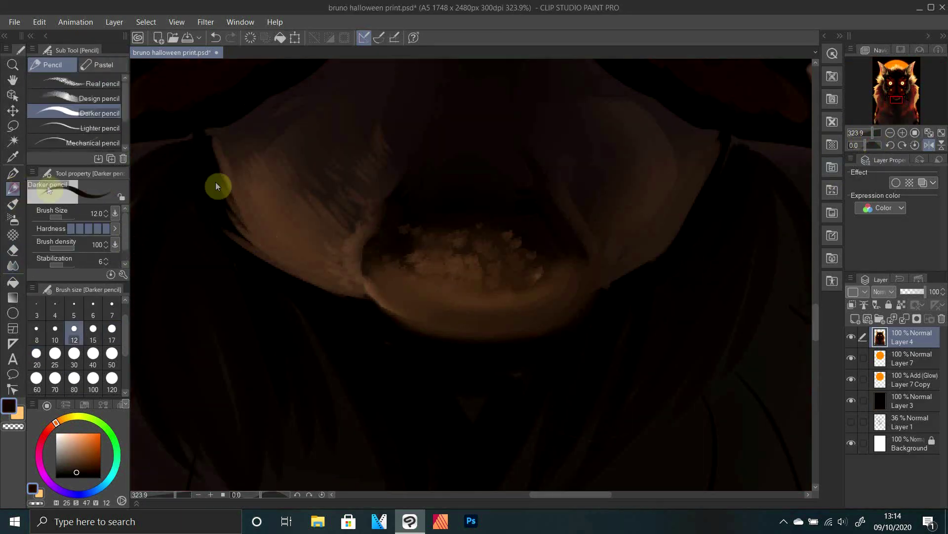
pyautogui.click(13, 204)
pyautogui.moveTo(390, 218); pyautogui.dragTo(375, 254)
pyautogui.moveTo(394, 323)
pyautogui.mouseDown()
pyautogui.moveTo(438, 337)
pyautogui.moveTo(553, 333)
pyautogui.moveTo(463, 280)
pyautogui.mouseUp()
pyautogui.keyDown('alt'); pyautogui.click(417, 341); pyautogui.keyUp('alt')
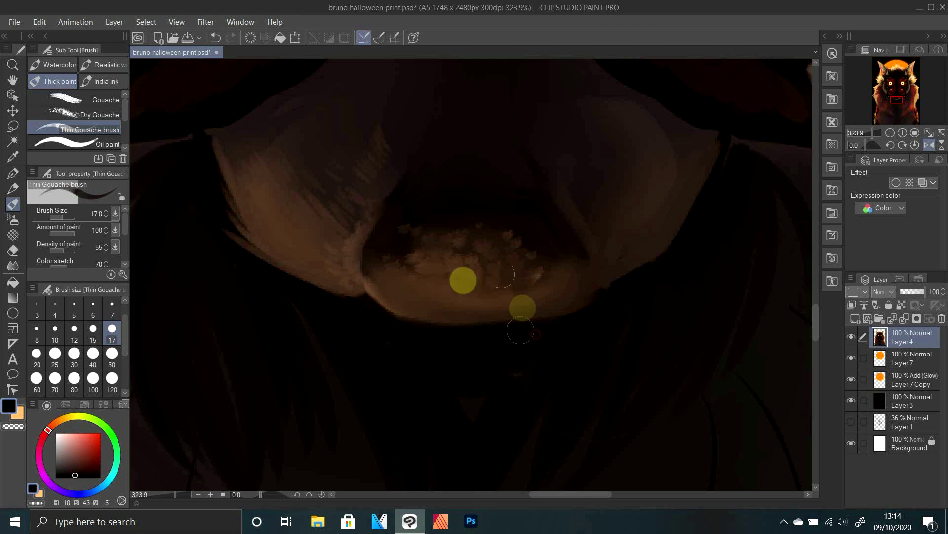
# Paint a dark brown band along the nose's lower edge and soften it with Blend
pyautogui.keyDown('alt'); pyautogui.click(464, 280); pyautogui.keyUp('alt')
pyautogui.moveTo(368, 289)
pyautogui.mouseDown()
pyautogui.moveTo(442, 324)
pyautogui.moveTo(593, 292)
pyautogui.mouseUp()
pyautogui.keyDown('alt'); pyautogui.click(376, 234); pyautogui.keyUp('alt')
pyautogui.moveTo(370, 300); pyautogui.dragTo(587, 296)
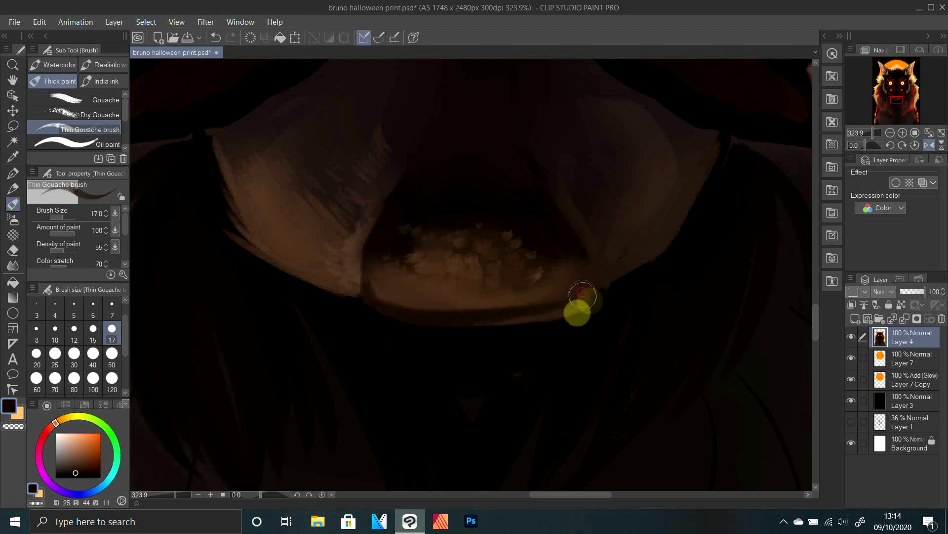
pyautogui.click(13, 265)
pyautogui.moveTo(404, 304); pyautogui.dragTo(528, 300)
pyautogui.moveTo(873, 133)
pyautogui.mouseDown()
pyautogui.moveTo(859, 136)
pyautogui.moveTo(872, 133)
pyautogui.mouseUp()
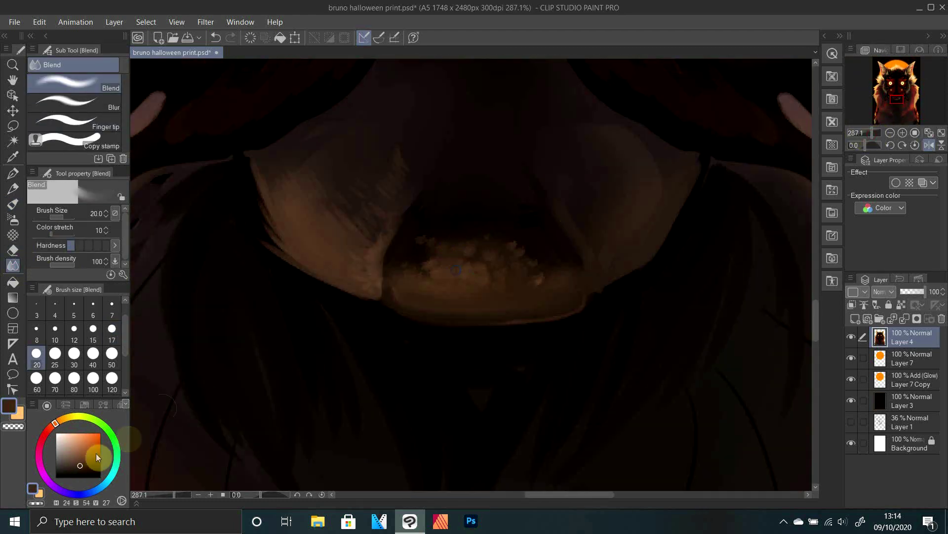
# Dab stippled highlights across the middle of the nose in warm brown and light orange with the Thin Gouache brush
pyautogui.click(83, 454)
pyautogui.click(13, 204)
pyautogui.click(414, 267)
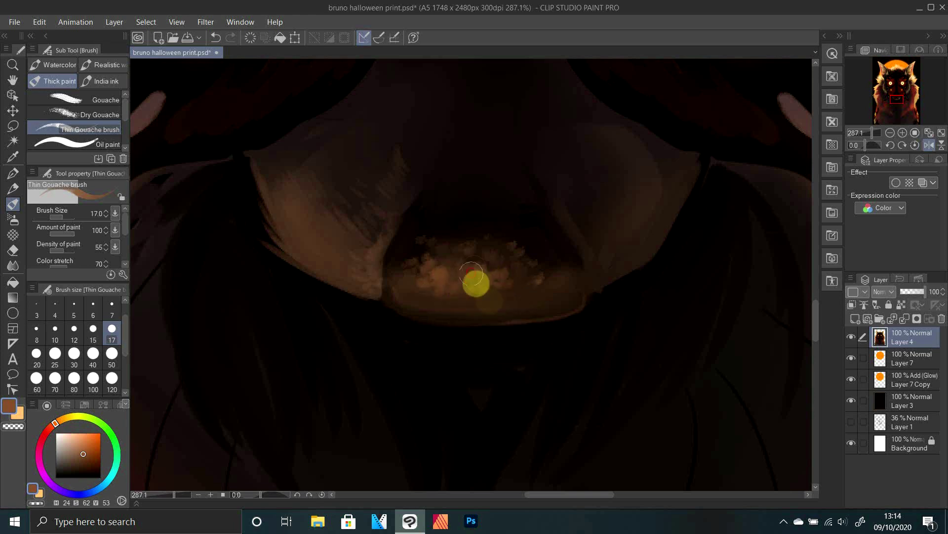
pyautogui.click(81, 441)
pyautogui.click(426, 280)
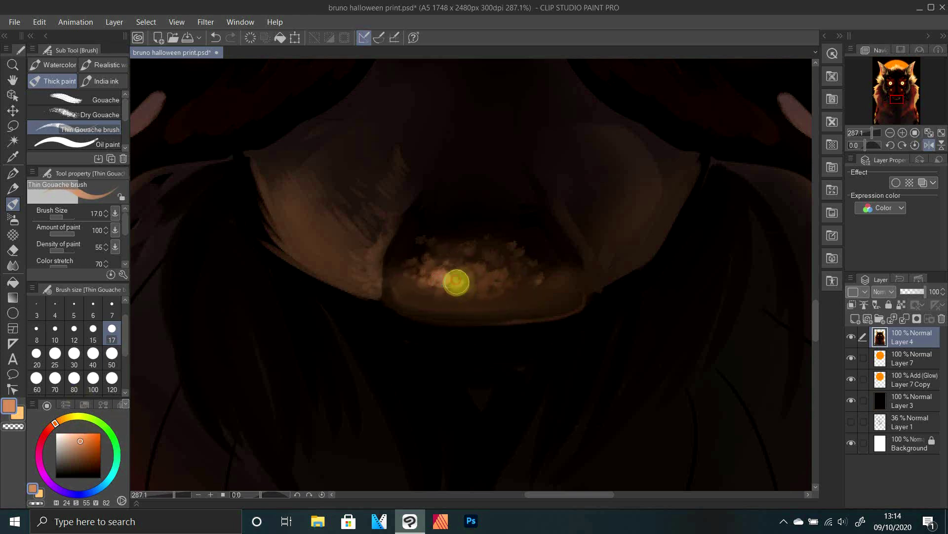
pyautogui.moveTo(872, 133); pyautogui.dragTo(872, 133)
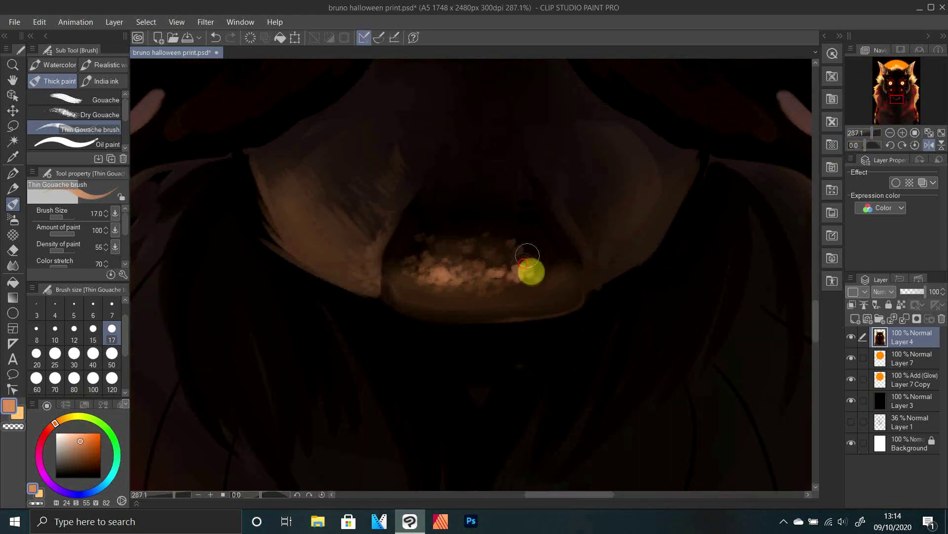
pyautogui.moveTo(526, 266); pyautogui.dragTo(542, 271)
# Brush short brown fur tufts along the muzzle's edges at both corners of the nose
pyautogui.keyDown('alt'); pyautogui.click(369, 273); pyautogui.keyUp('alt')
pyautogui.click(78, 451)
pyautogui.moveTo(377, 253)
pyautogui.mouseDown()
pyautogui.moveTo(370, 299)
pyautogui.moveTo(389, 305)
pyautogui.mouseUp()
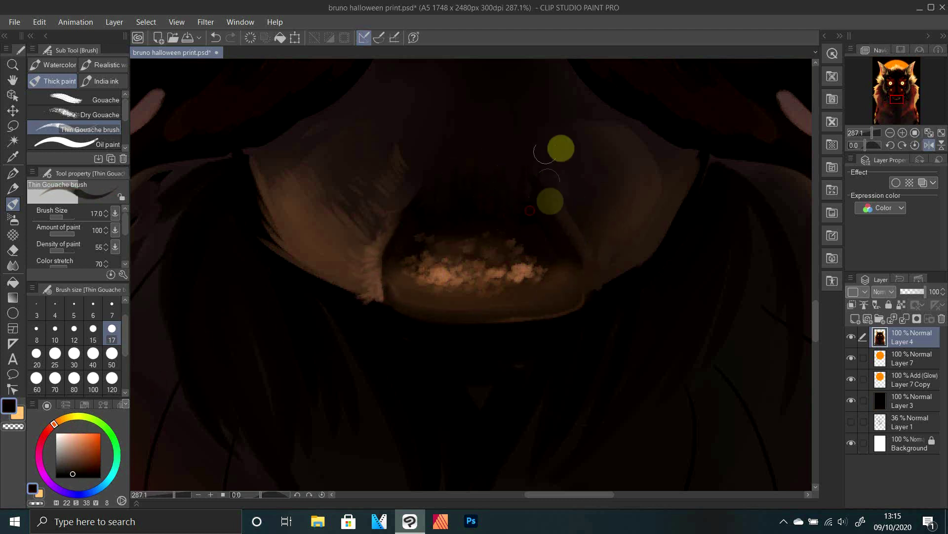
pyautogui.keyDown('alt'); pyautogui.click(589, 297); pyautogui.keyUp('alt')
pyautogui.moveTo(598, 293)
pyautogui.mouseDown()
pyautogui.moveTo(646, 265)
pyautogui.moveTo(668, 236)
pyautogui.moveTo(612, 254)
pyautogui.moveTo(580, 292)
pyautogui.mouseUp()
# Darken the nose's side contours with near-black and extend the brown stippling toward its edges
pyautogui.keyDown('alt'); pyautogui.click(450, 229); pyautogui.keyUp('alt')
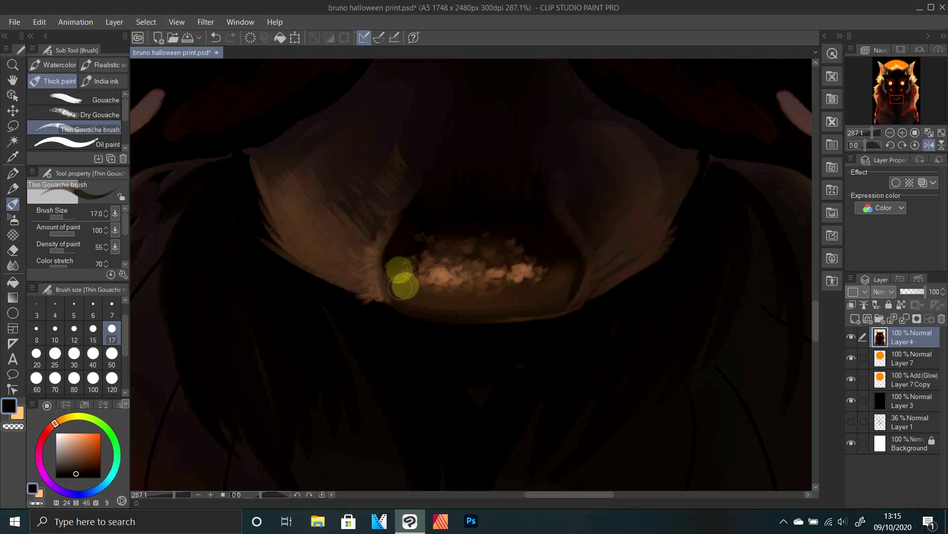
pyautogui.moveTo(388, 247); pyautogui.dragTo(405, 294)
pyautogui.keyDown('alt'); pyautogui.click(569, 275); pyautogui.keyUp('alt')
pyautogui.keyDown('alt'); pyautogui.click(532, 262); pyautogui.keyUp('alt')
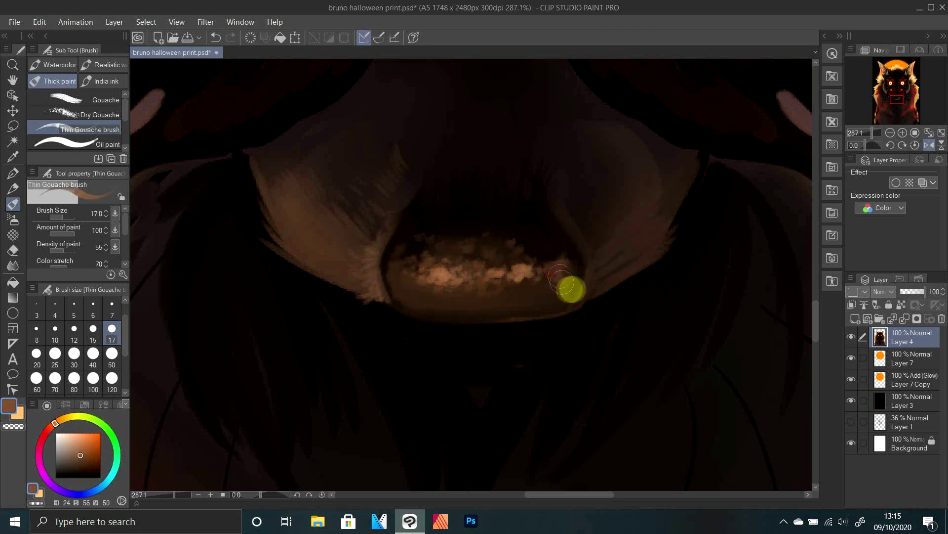
# Add brown fur strokes on both sides of the muzzle, continuing them up toward the bridge
pyautogui.keyDown('alt'); pyautogui.click(367, 282); pyautogui.keyUp('alt')
pyautogui.moveTo(322, 269); pyautogui.dragTo(369, 286)
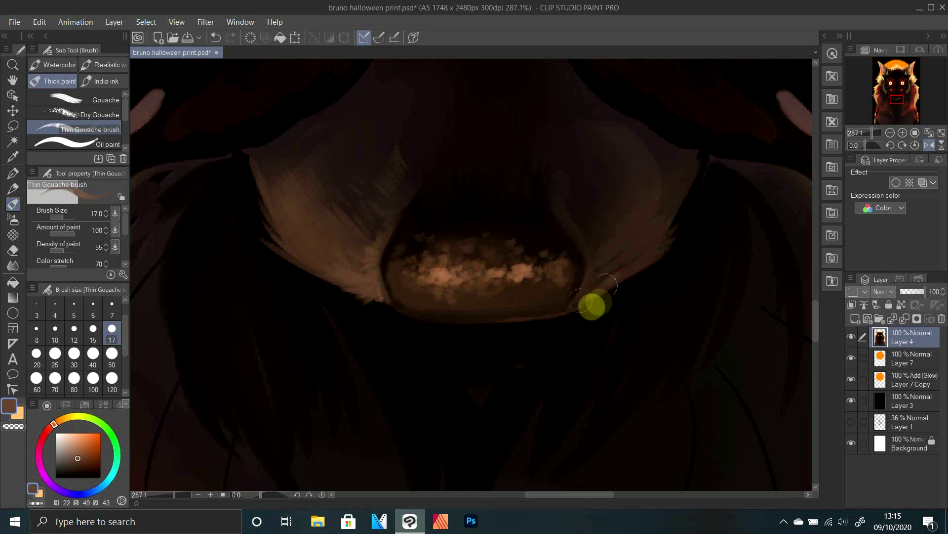
pyautogui.moveTo(584, 302)
pyautogui.mouseDown()
pyautogui.moveTo(601, 254)
pyautogui.moveTo(673, 205)
pyautogui.moveTo(628, 182)
pyautogui.mouseUp()
pyautogui.keyDown('alt'); pyautogui.click(316, 223); pyautogui.keyUp('alt')
pyautogui.moveTo(873, 133)
pyautogui.mouseDown()
pyautogui.moveTo(854, 133)
pyautogui.moveTo(871, 132)
pyautogui.mouseUp()
pyautogui.moveTo(592, 284)
pyautogui.mouseDown()
pyautogui.moveTo(642, 228)
pyautogui.moveTo(641, 214)
pyautogui.mouseUp()
pyautogui.moveTo(575, 215)
pyautogui.mouseDown()
pyautogui.moveTo(608, 204)
pyautogui.moveTo(568, 173)
pyautogui.mouseUp()
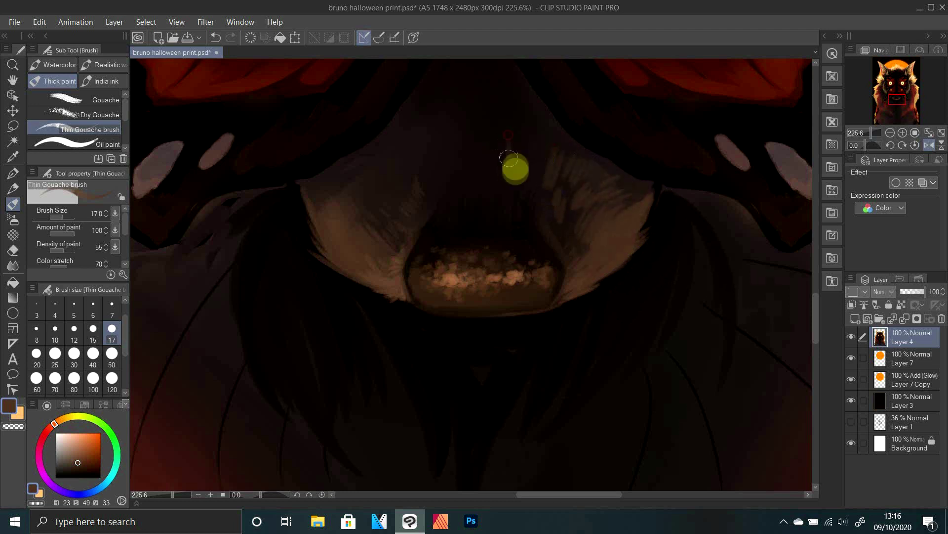
# Blend the fur strokes on the upper muzzle and deepen the dark edge beside the nose with the Thin Gouache brush
pyautogui.press('j')
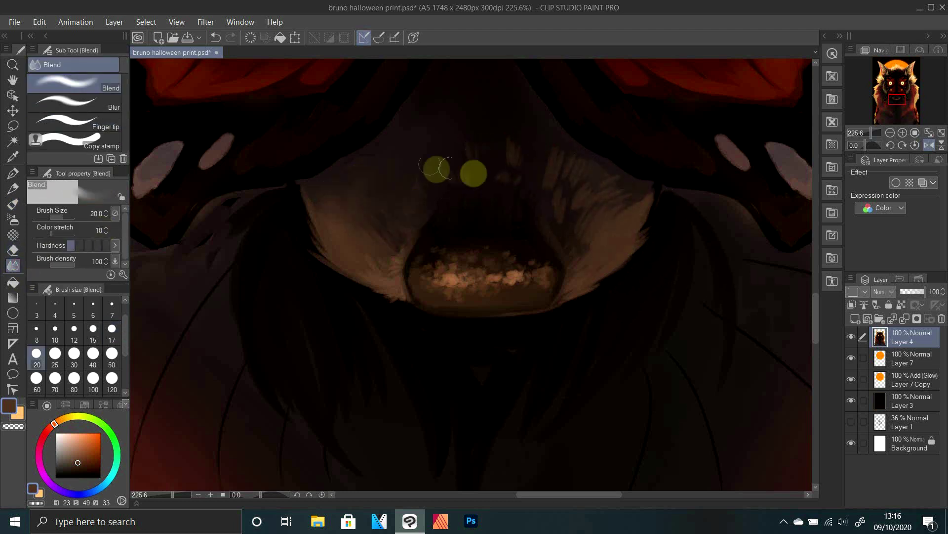
pyautogui.click(13, 203)
pyautogui.keyDown('alt'); pyautogui.click(561, 256); pyautogui.keyUp('alt')
pyautogui.moveTo(567, 267); pyautogui.dragTo(544, 207)
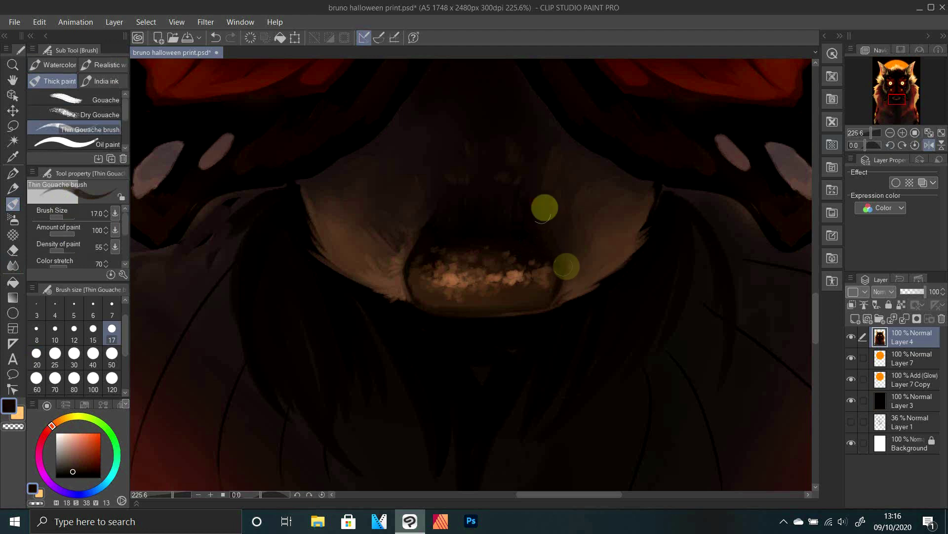
# Paint fine dark fur strokes over the muzzle's bridge and along its upper sides below the wings
pyautogui.moveTo(870, 133); pyautogui.dragTo(874, 132)
pyautogui.keyDown('alt'); pyautogui.click(486, 213); pyautogui.keyUp('alt')
pyautogui.click(897, 96)
pyautogui.moveTo(485, 262); pyautogui.dragTo(482, 276)
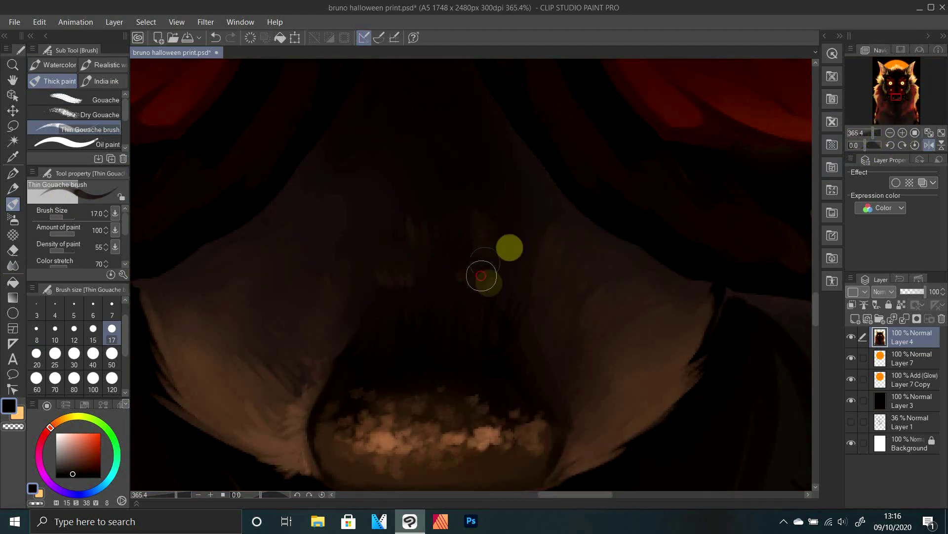
pyautogui.moveTo(533, 230); pyautogui.dragTo(511, 267)
pyautogui.keyDown('alt'); pyautogui.click(602, 217); pyautogui.keyUp('alt')
pyautogui.moveTo(600, 220)
pyautogui.mouseDown()
pyautogui.moveTo(583, 252)
pyautogui.moveTo(593, 267)
pyautogui.moveTo(623, 274)
pyautogui.mouseUp()
pyautogui.keyDown('alt'); pyautogui.click(613, 234); pyautogui.keyUp('alt')
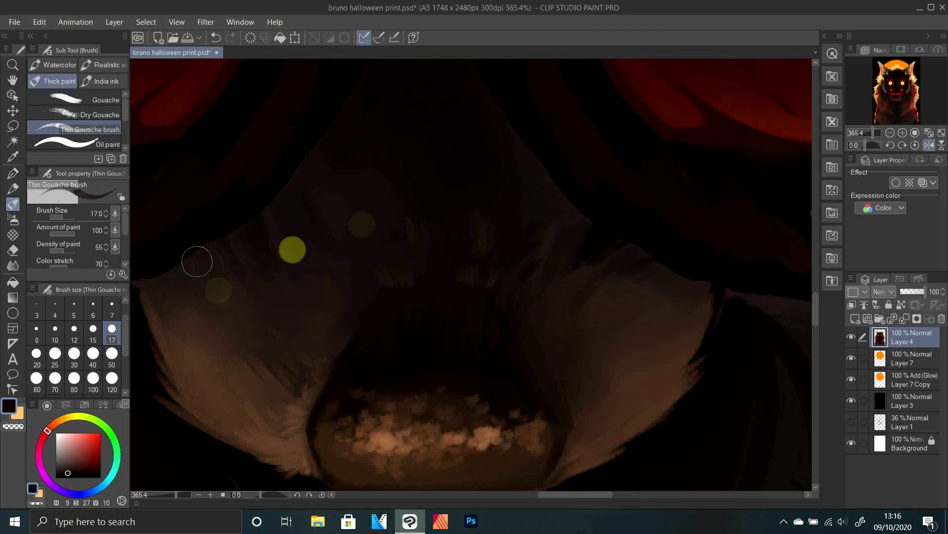
# Paint black fur strokes down the bridge between the lower wings and smooth them with Blend
pyautogui.click(896, 93)
pyautogui.keyDown('alt'); pyautogui.click(381, 231); pyautogui.keyUp('alt')
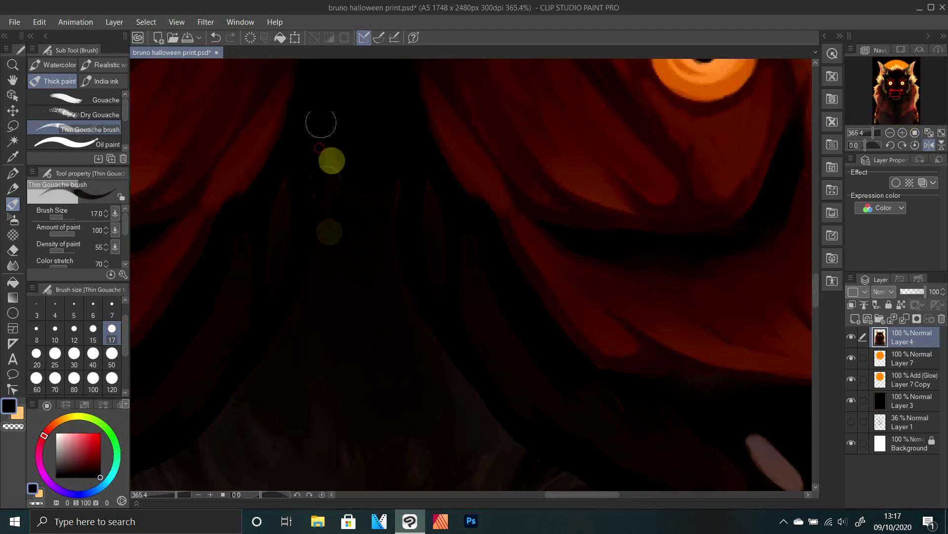
pyautogui.moveTo(321, 123)
pyautogui.mouseDown()
pyautogui.moveTo(343, 228)
pyautogui.moveTo(389, 351)
pyautogui.mouseUp()
pyautogui.moveTo(305, 240); pyautogui.dragTo(307, 365)
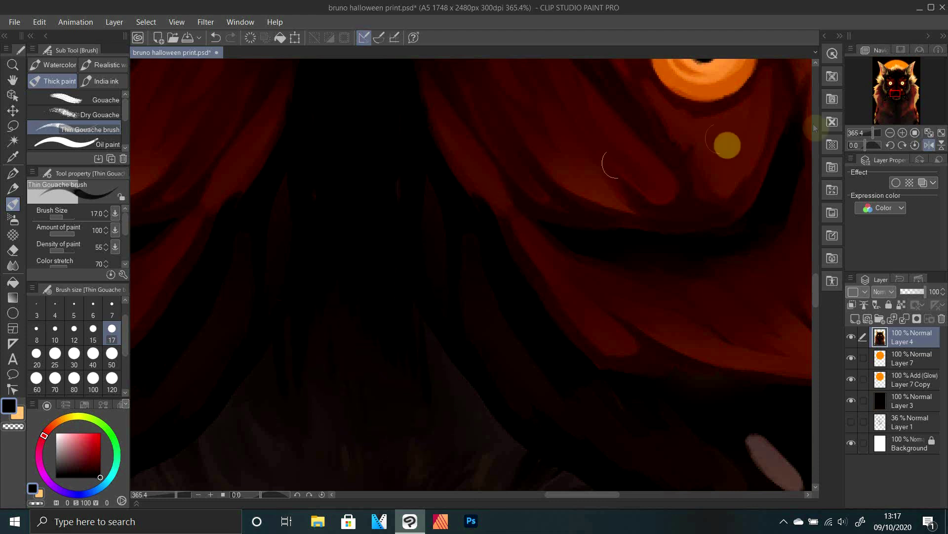
pyautogui.moveTo(873, 132); pyautogui.dragTo(869, 133)
pyautogui.moveTo(418, 269); pyautogui.dragTo(419, 341)
pyautogui.press('j')
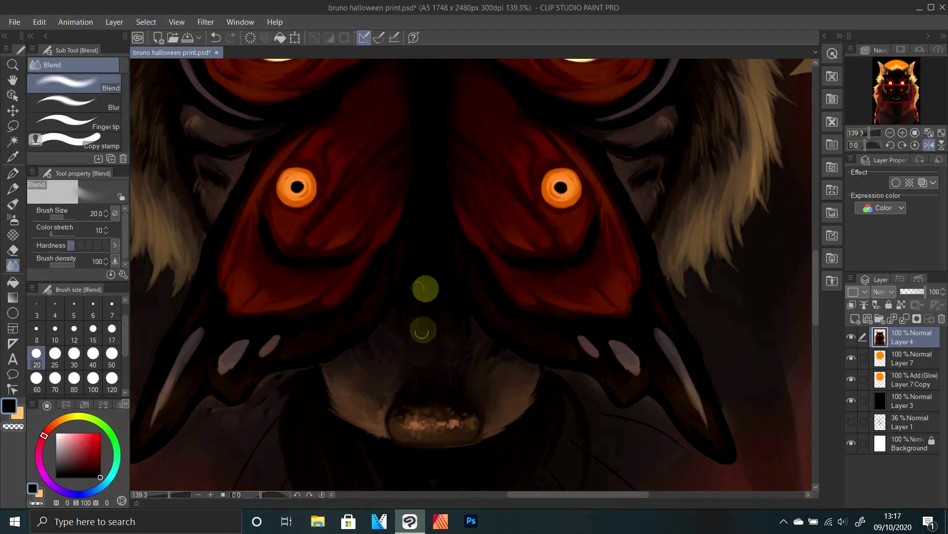
# Look over the whole portrait to check the finished muzzle and wing markings
pyautogui.click(861, 132)
pyautogui.moveTo(861, 132); pyautogui.dragTo(863, 131)
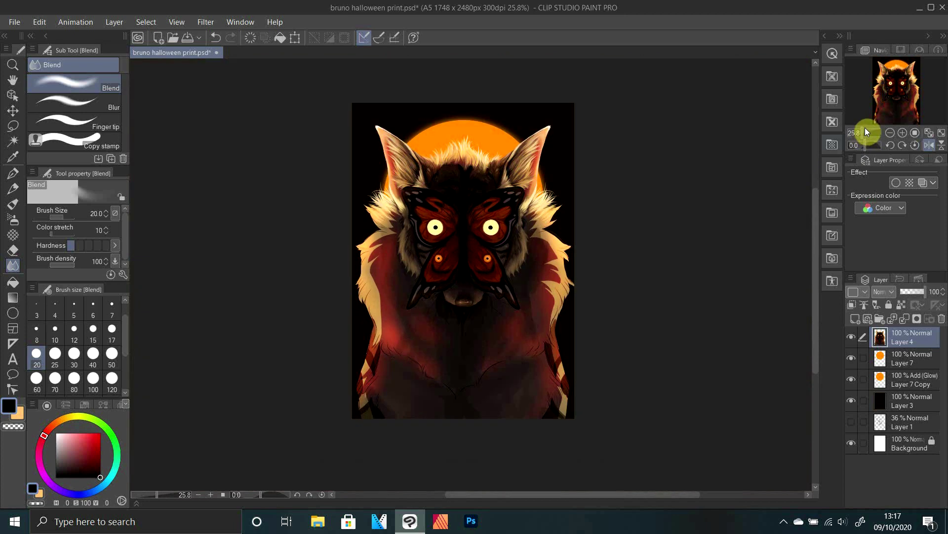
pyautogui.click(864, 134)
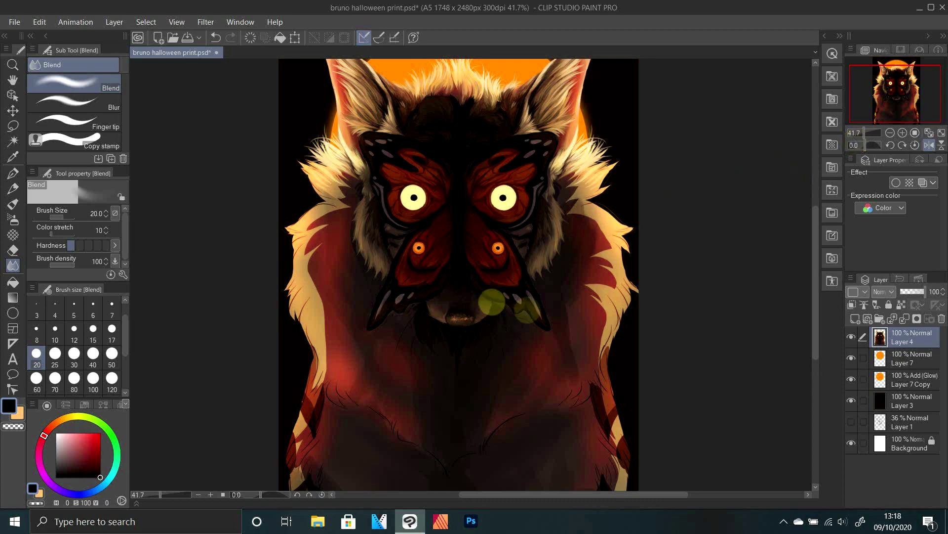
# Paint pale yellow wisps along the outer edge of the lower cheek tuft with the Thin Gouache brush, using a colour sampled from the fur
pyautogui.click(871, 133)
pyautogui.moveTo(887, 91); pyautogui.dragTo(913, 79)
pyautogui.click(929, 145)
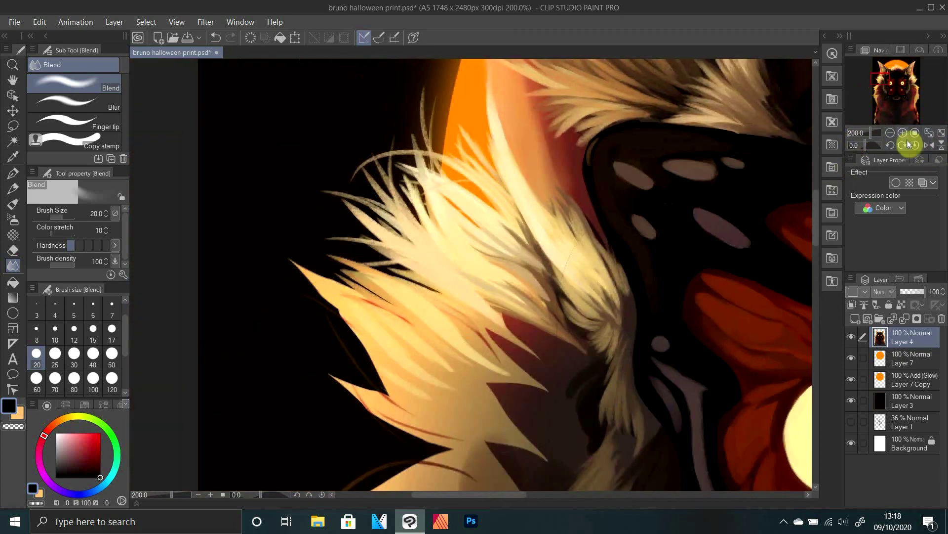
pyautogui.keyDown('alt'); pyautogui.click(444, 215); pyautogui.keyUp('alt')
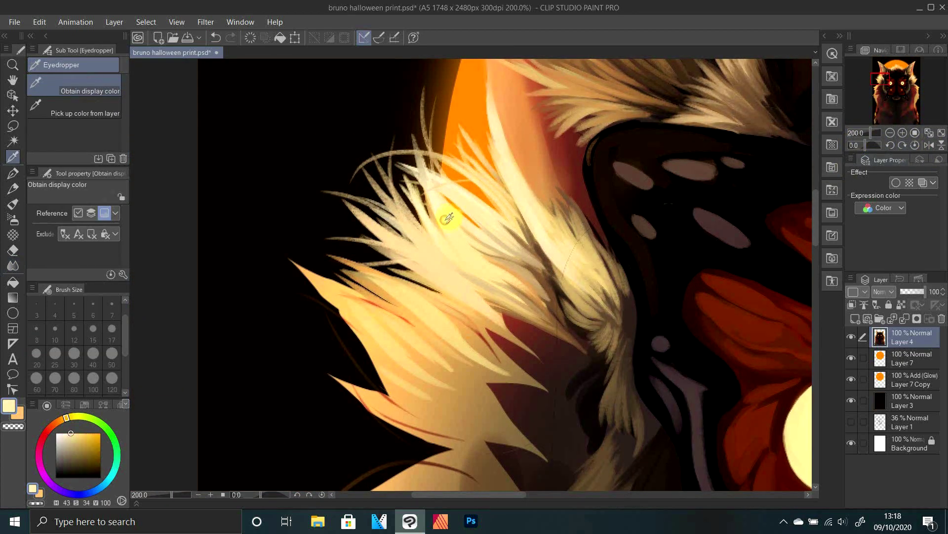
pyautogui.click(13, 203)
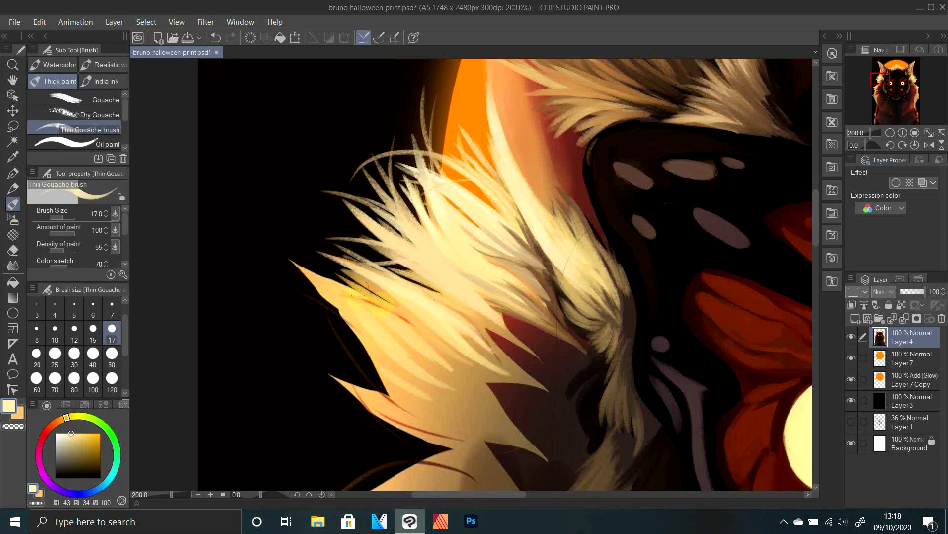
pyautogui.moveTo(360, 289); pyautogui.dragTo(296, 249)
pyautogui.moveTo(340, 308); pyautogui.dragTo(304, 202)
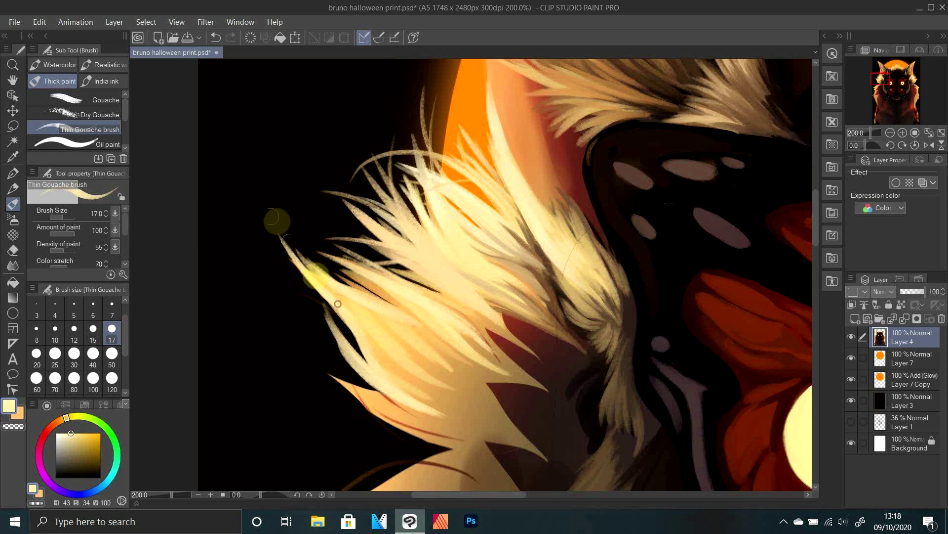
pyautogui.moveTo(363, 358); pyautogui.dragTo(285, 307)
pyautogui.moveTo(338, 267)
pyautogui.mouseDown()
pyautogui.moveTo(315, 216)
pyautogui.moveTo(253, 253)
pyautogui.mouseUp()
# Paint warmer yellow fur strokes through the lower cheek tuft's tips in a mirrored view, using colours sampled from the fur
pyautogui.click(929, 145)
pyautogui.keyDown('alt'); pyautogui.click(546, 343); pyautogui.keyUp('alt')
pyautogui.moveTo(568, 329); pyautogui.dragTo(474, 387)
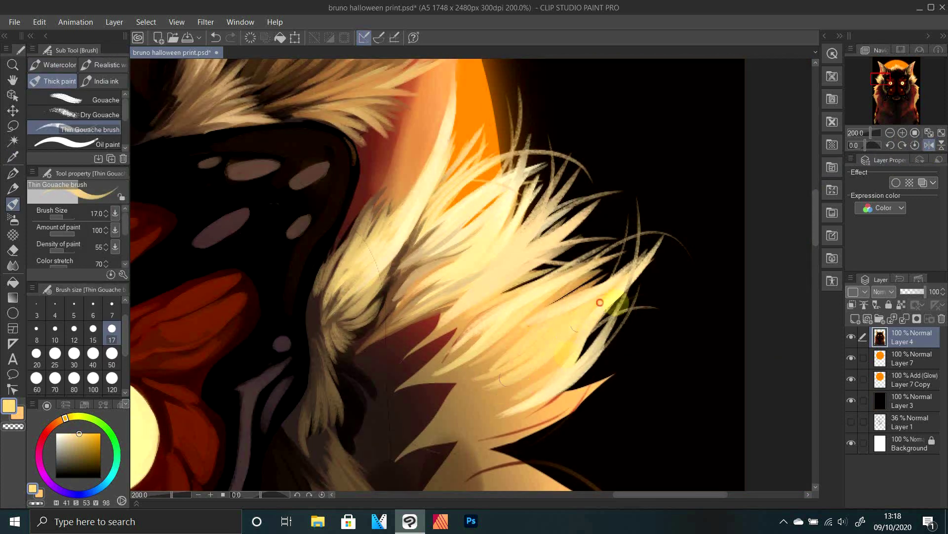
pyautogui.moveTo(605, 301); pyautogui.dragTo(438, 415)
pyautogui.keyDown('alt'); pyautogui.click(567, 344); pyautogui.keyUp('alt')
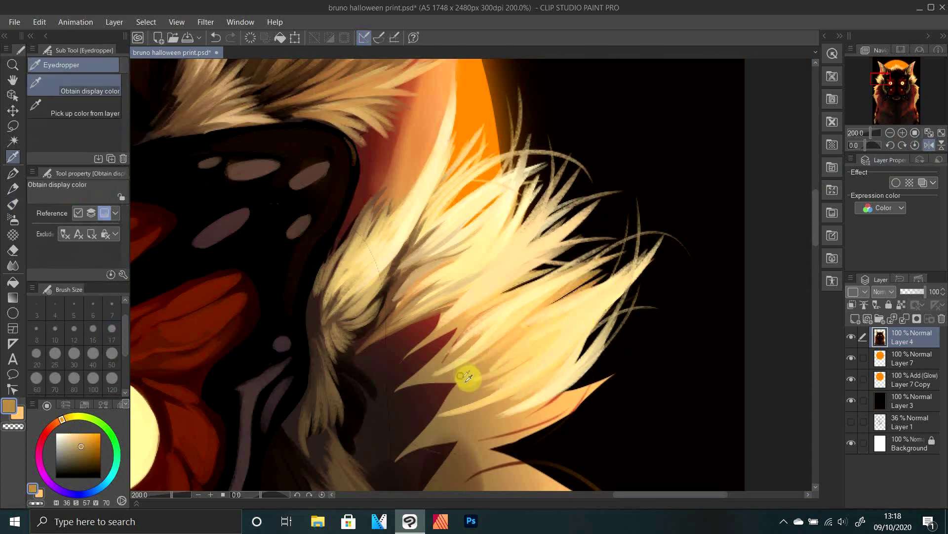
# Paint brown and muted orange shadow strokes from the tuft's inner base outward over the upper dark red wedge
pyautogui.keyDown('alt'); pyautogui.click(380, 335); pyautogui.keyUp('alt')
pyautogui.moveTo(380, 346); pyautogui.dragTo(474, 305)
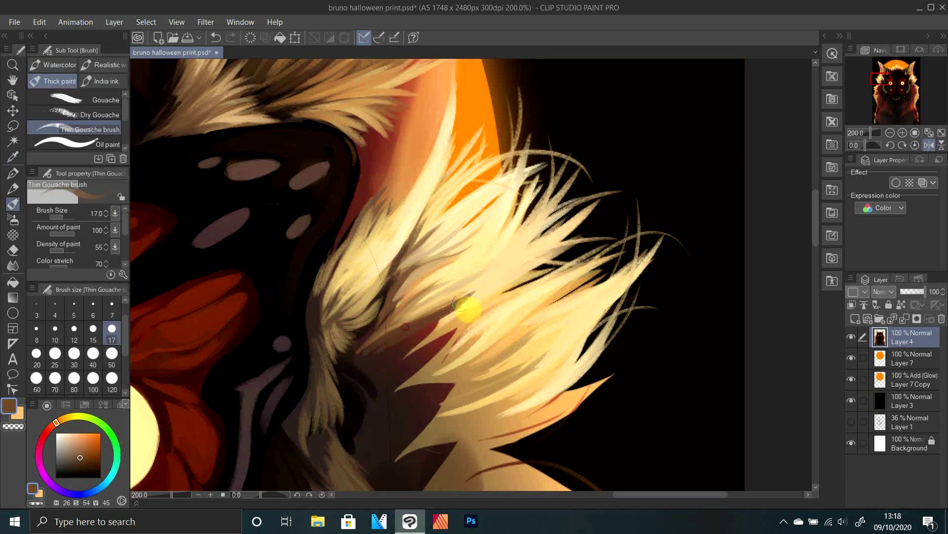
pyautogui.moveTo(400, 377); pyautogui.dragTo(496, 298)
pyautogui.keyDown('alt'); pyautogui.click(432, 324); pyautogui.keyUp('alt')
pyautogui.moveTo(417, 358); pyautogui.dragTo(494, 284)
pyautogui.keyDown('alt'); pyautogui.click(494, 275); pyautogui.keyUp('alt')
pyautogui.moveTo(442, 324); pyautogui.dragTo(527, 240)
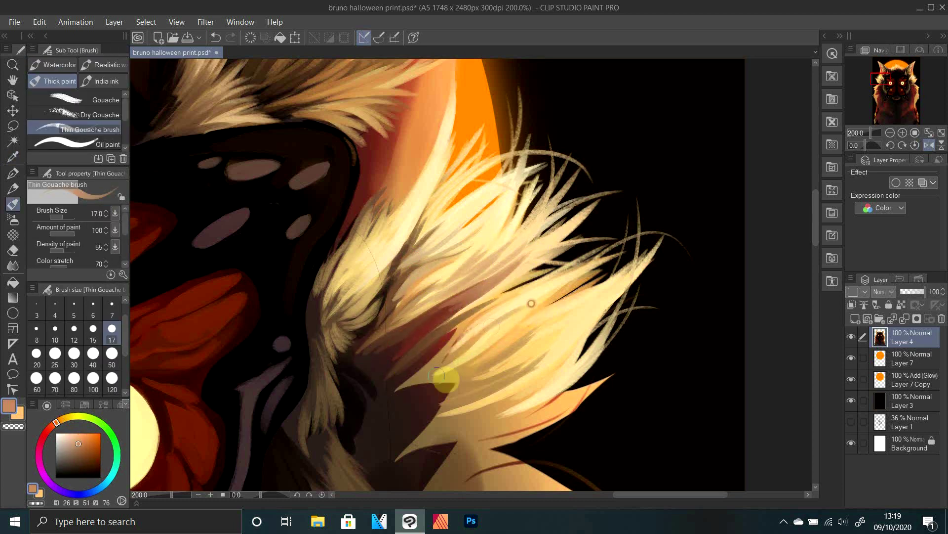
pyautogui.keyDown('alt'); pyautogui.click(452, 323); pyautogui.keyUp('alt')
pyautogui.moveTo(439, 312); pyautogui.dragTo(504, 257)
# Cover the next dark wedge at the cheek tuft's base with light and orange-brown fur strokes
pyautogui.keyDown('alt'); pyautogui.click(519, 336); pyautogui.keyUp('alt')
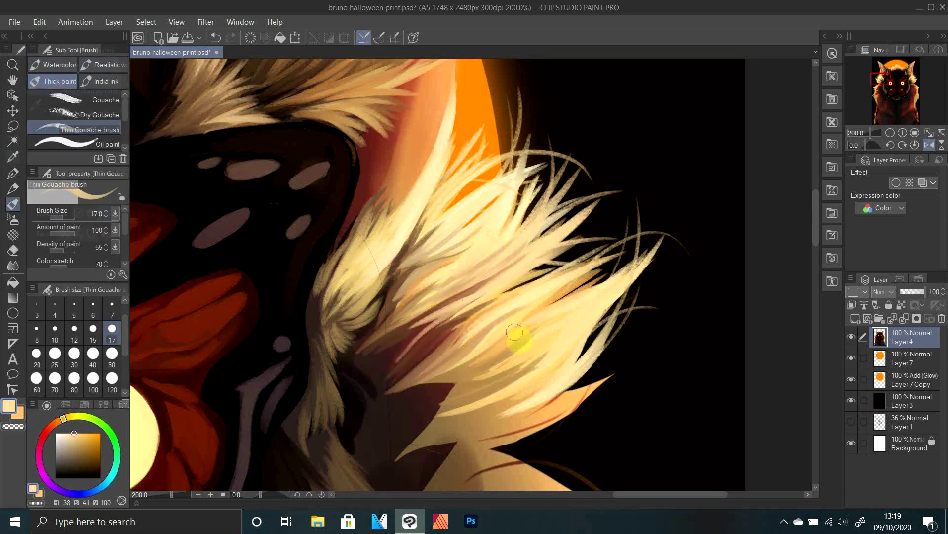
pyautogui.moveTo(404, 395); pyautogui.dragTo(466, 368)
pyautogui.moveTo(416, 425); pyautogui.dragTo(467, 374)
pyautogui.moveTo(406, 377); pyautogui.dragTo(474, 319)
pyautogui.keyDown('alt'); pyautogui.click(451, 331); pyautogui.keyUp('alt')
pyautogui.moveTo(380, 384); pyautogui.dragTo(457, 323)
pyautogui.moveTo(368, 363); pyautogui.dragTo(409, 339)
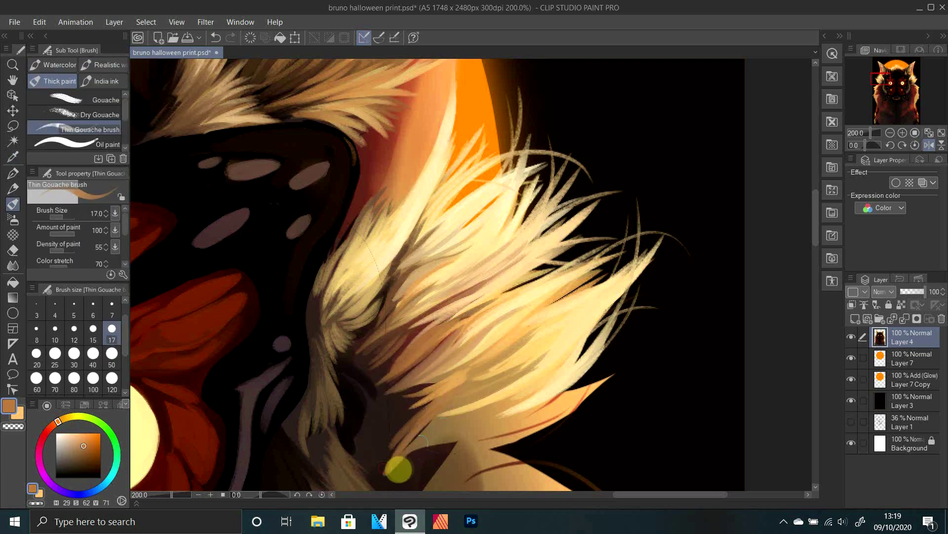
# Paint near-black, brown and dark red strokes along the cheek tuft's lower base above the shoulder fur
pyautogui.keyDown('alt'); pyautogui.click(388, 381); pyautogui.keyUp('alt')
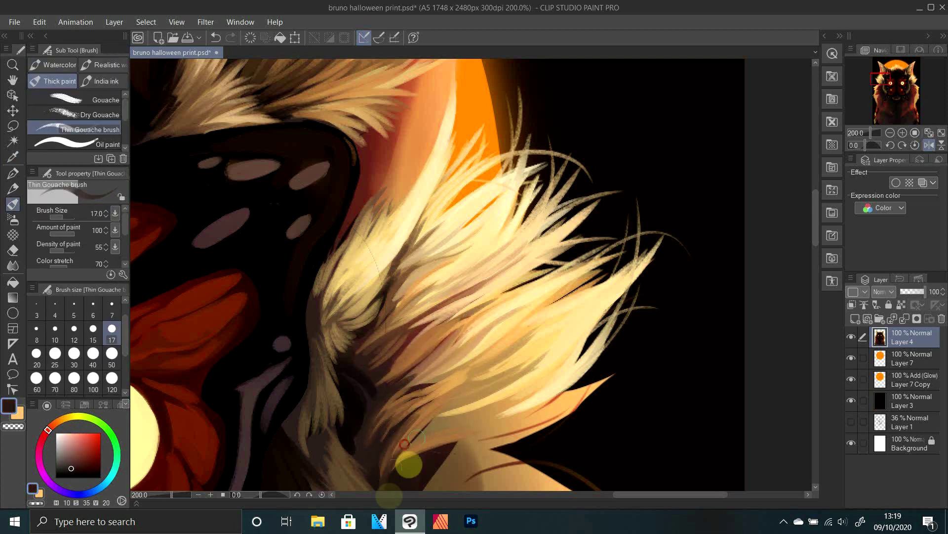
pyautogui.keyDown('alt'); pyautogui.click(402, 446); pyautogui.keyUp('alt')
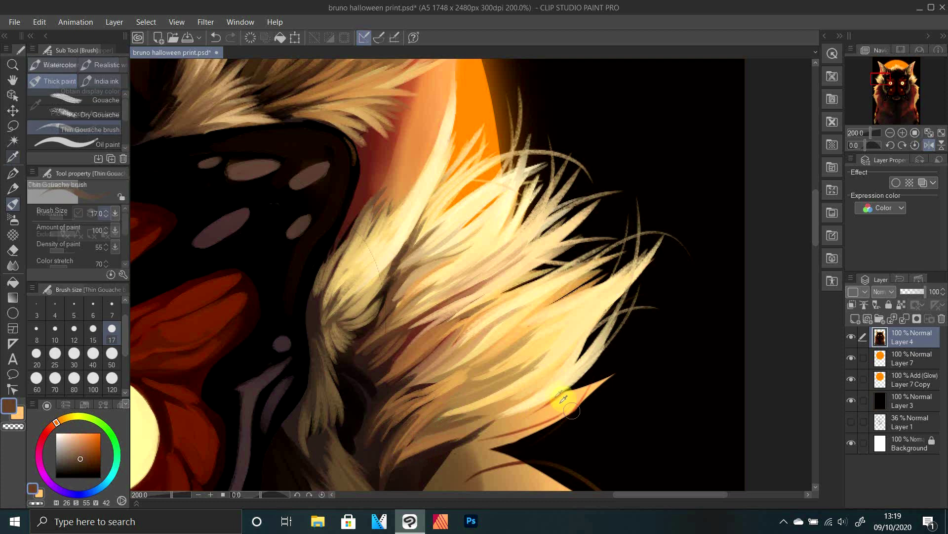
pyautogui.keyDown('alt'); pyautogui.click(422, 324); pyautogui.keyUp('alt')
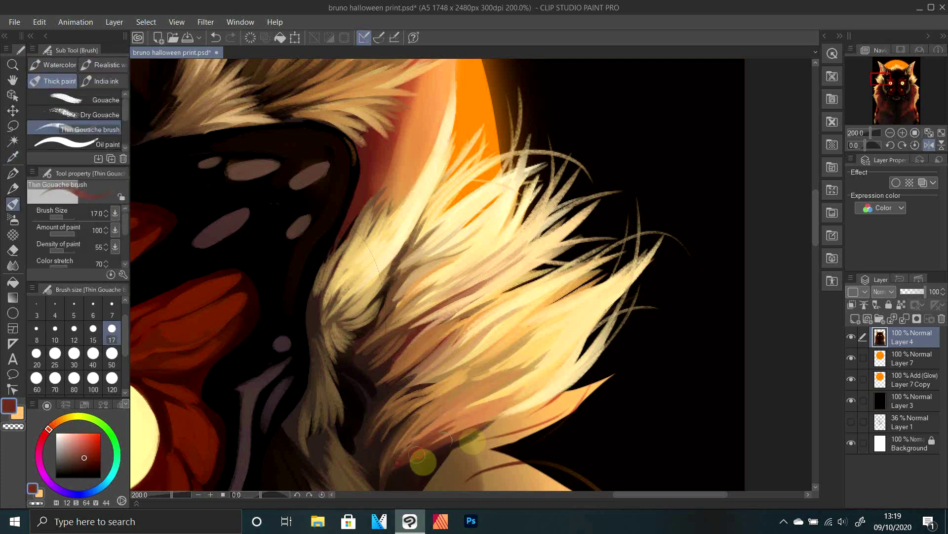
pyautogui.keyDown('alt'); pyautogui.click(464, 400); pyautogui.keyUp('alt')
# Add pale yellow and light orange highlight strokes through the middle of the cheek tuft, checking both view orientations
pyautogui.keyDown('alt'); pyautogui.click(485, 373); pyautogui.keyUp('alt')
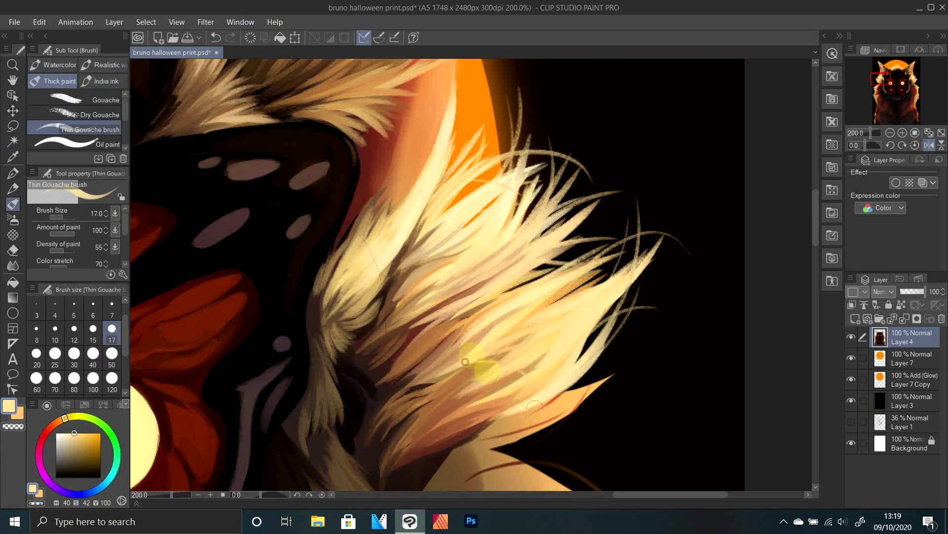
pyautogui.moveTo(486, 318); pyautogui.dragTo(429, 369)
pyautogui.moveTo(487, 304); pyautogui.dragTo(595, 252)
pyautogui.moveTo(860, 134); pyautogui.dragTo(868, 135)
pyautogui.click(929, 145)
pyautogui.keyDown('alt'); pyautogui.click(467, 283); pyautogui.keyUp('alt')
pyautogui.keyDown('alt'); pyautogui.click(501, 300); pyautogui.keyUp('alt')
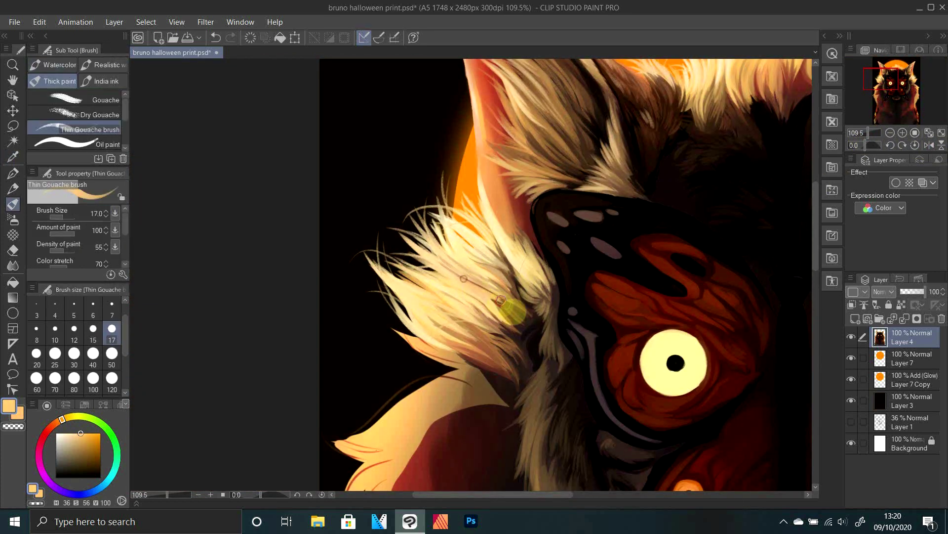
pyautogui.press('h')
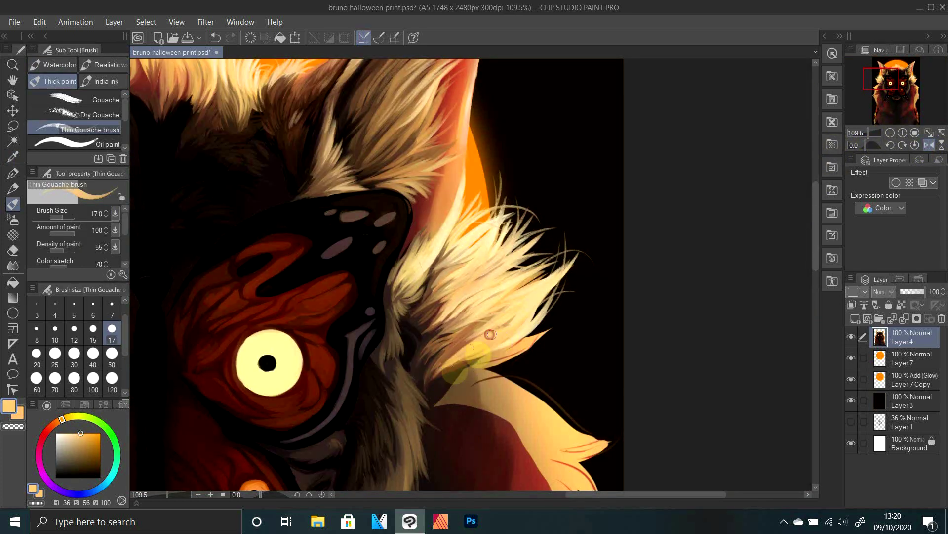
# Extend the cheek tuft's lowest edge with thin pale yellow wisps overlapping the shoulder fur
pyautogui.keyDown('alt'); pyautogui.click(487, 333); pyautogui.keyUp('alt')
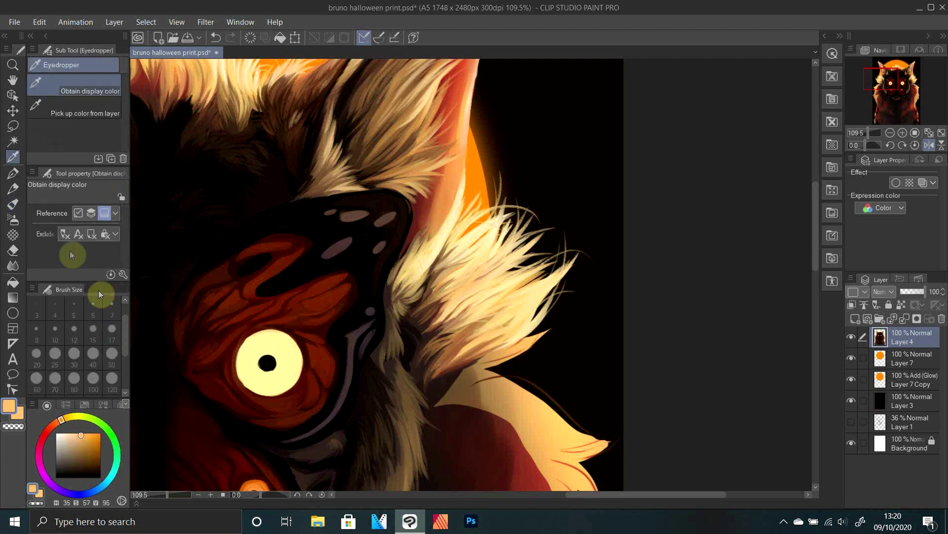
pyautogui.click(14, 207)
pyautogui.keyDown('alt'); pyautogui.click(544, 344); pyautogui.keyUp('alt')
pyautogui.press('h')
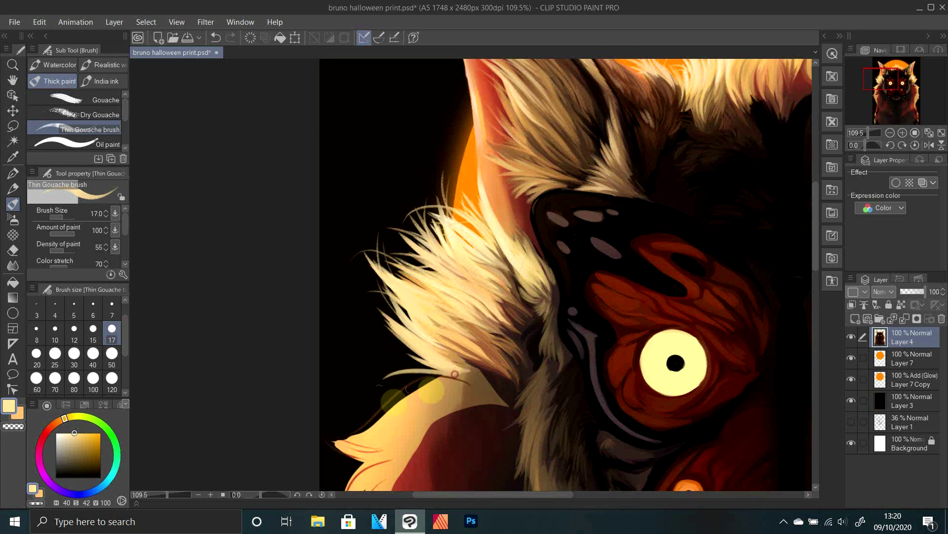
pyautogui.press('h')
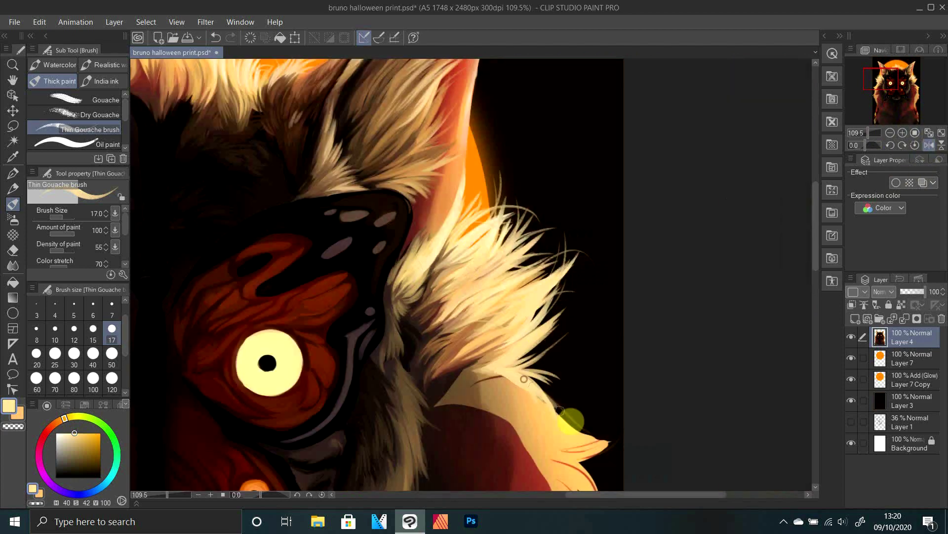
# Paint orange and brown fur strokes across the top of the shoulder fur where it meets the cheek tuft
pyautogui.moveTo(868, 133); pyautogui.dragTo(868, 134)
pyautogui.click(929, 145)
pyautogui.moveTo(894, 84); pyautogui.dragTo(880, 89)
pyautogui.rightClick(428, 170)
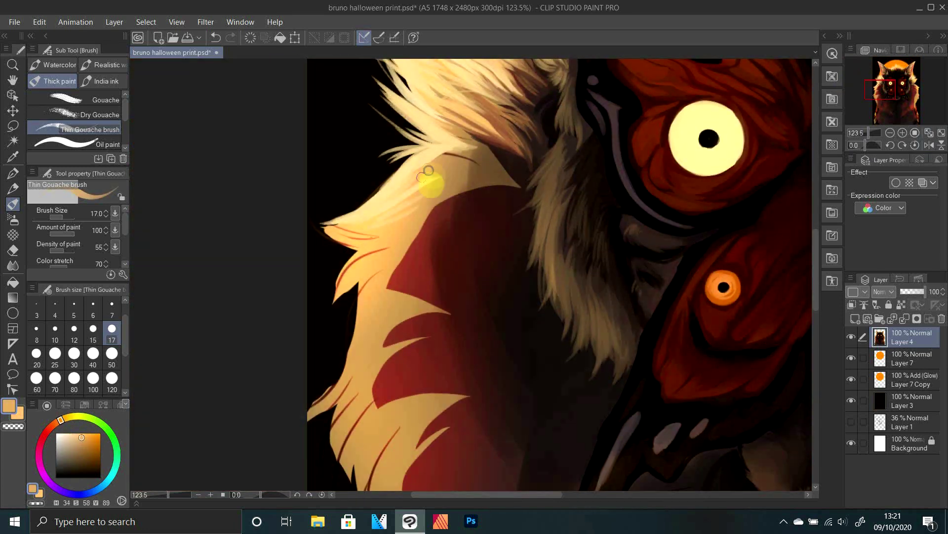
pyautogui.moveTo(452, 162)
pyautogui.mouseDown()
pyautogui.moveTo(459, 112)
pyautogui.moveTo(496, 161)
pyautogui.mouseUp()
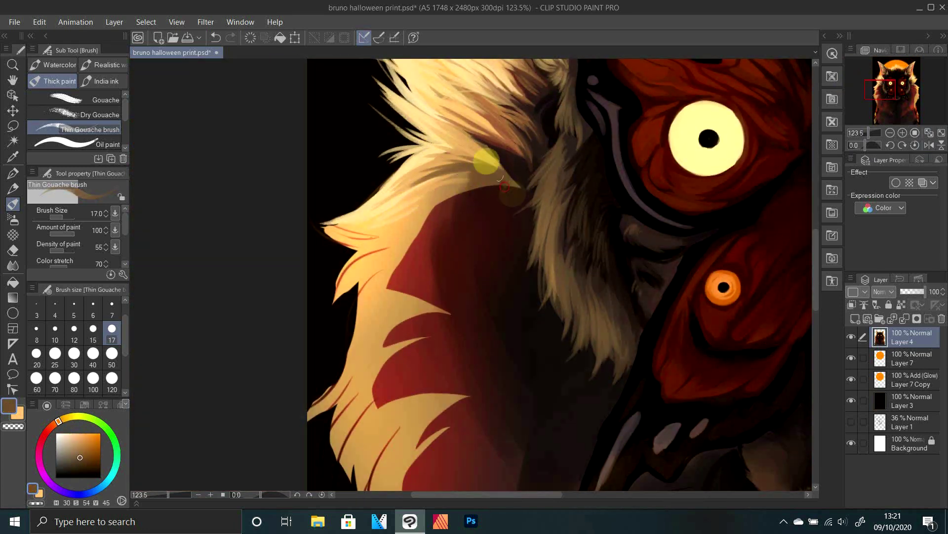
pyautogui.keyDown('alt'); pyautogui.click(496, 135); pyautogui.keyUp('alt')
pyautogui.moveTo(469, 134); pyautogui.dragTo(502, 168)
# Paint reddish-brown fur strokes over the upper dark red patch inside the shoulder fur
pyautogui.click(929, 145)
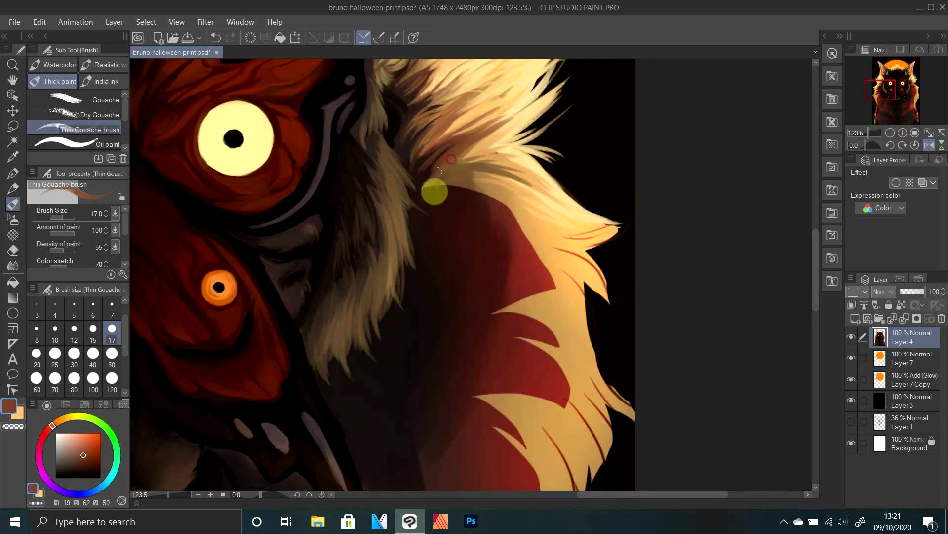
pyautogui.moveTo(438, 200); pyautogui.dragTo(502, 232)
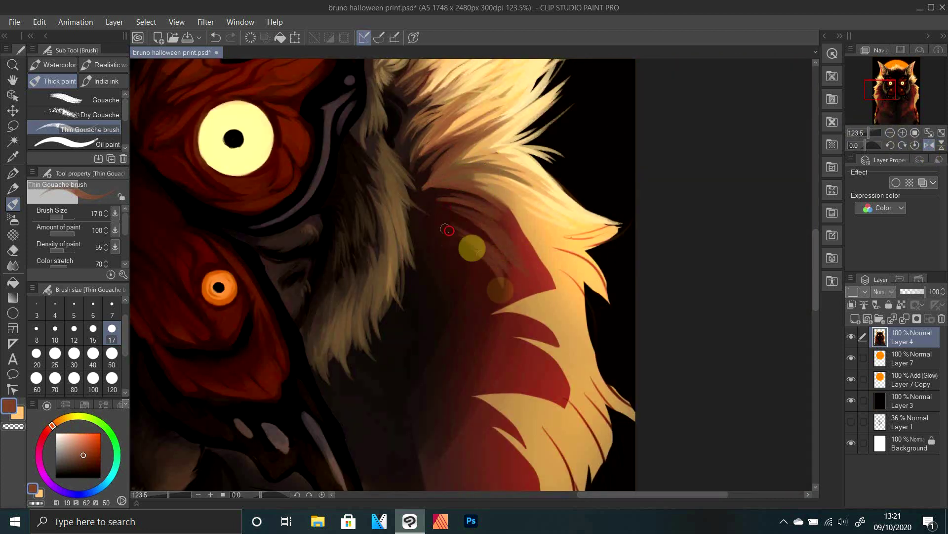
pyautogui.click(864, 137)
pyautogui.moveTo(864, 138); pyautogui.dragTo(870, 135)
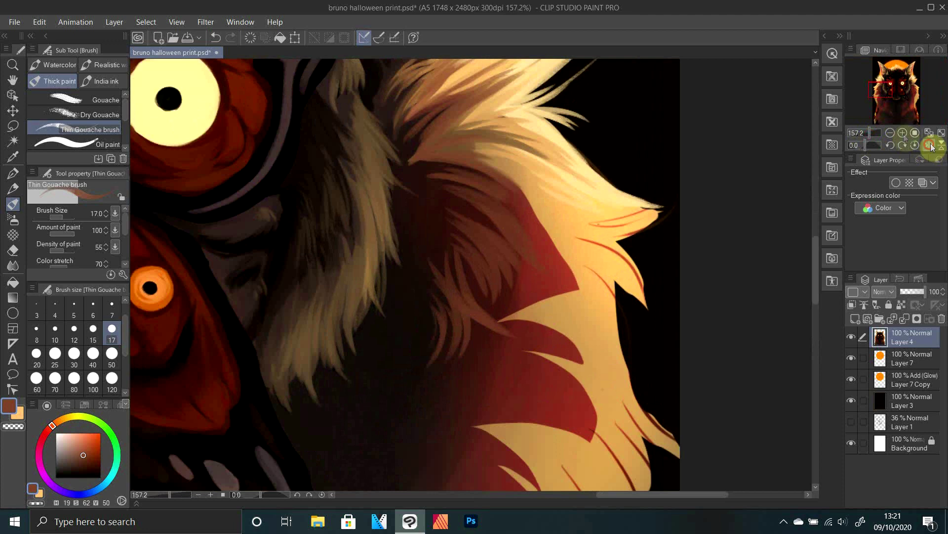
# Blend the pale shoulder fur into the red patch with dark and orange strokes in colours sampled along their border
pyautogui.click(930, 146)
pyautogui.keyDown('alt'); pyautogui.click(538, 176); pyautogui.keyUp('alt')
pyautogui.moveTo(534, 159)
pyautogui.mouseDown()
pyautogui.moveTo(490, 163)
pyautogui.moveTo(387, 221)
pyautogui.moveTo(372, 247)
pyautogui.moveTo(371, 288)
pyautogui.mouseUp()
pyautogui.keyDown('alt'); pyautogui.click(433, 194); pyautogui.keyUp('alt')
pyautogui.keyDown('alt'); pyautogui.click(381, 244); pyautogui.keyUp('alt')
pyautogui.moveTo(455, 203); pyautogui.dragTo(421, 247)
pyautogui.moveTo(478, 179); pyautogui.dragTo(421, 223)
pyautogui.moveTo(466, 170); pyautogui.dragTo(405, 212)
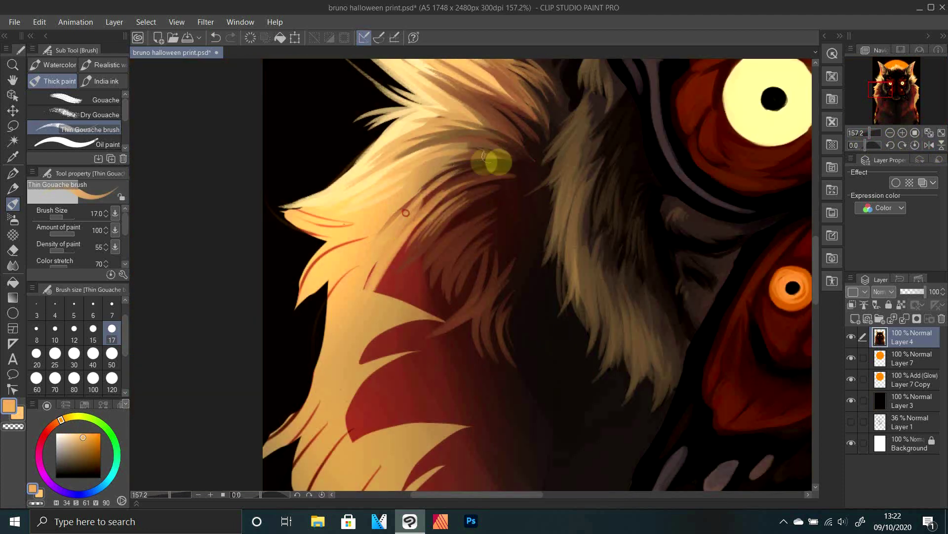
pyautogui.press('h')
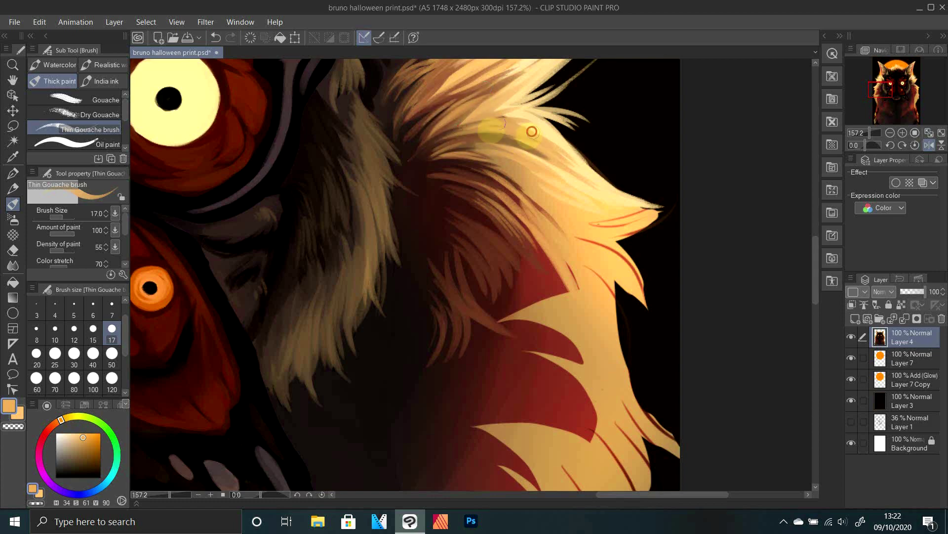
# Paint near-black fur strokes beside the muzzle, beneath the lower wing tips on both sides
pyautogui.click(930, 145)
pyautogui.moveTo(870, 133); pyautogui.dragTo(868, 132)
pyautogui.click(882, 91)
pyautogui.moveTo(883, 92); pyautogui.dragTo(896, 94)
pyautogui.keyDown('alt'); pyautogui.click(612, 271); pyautogui.keyUp('alt')
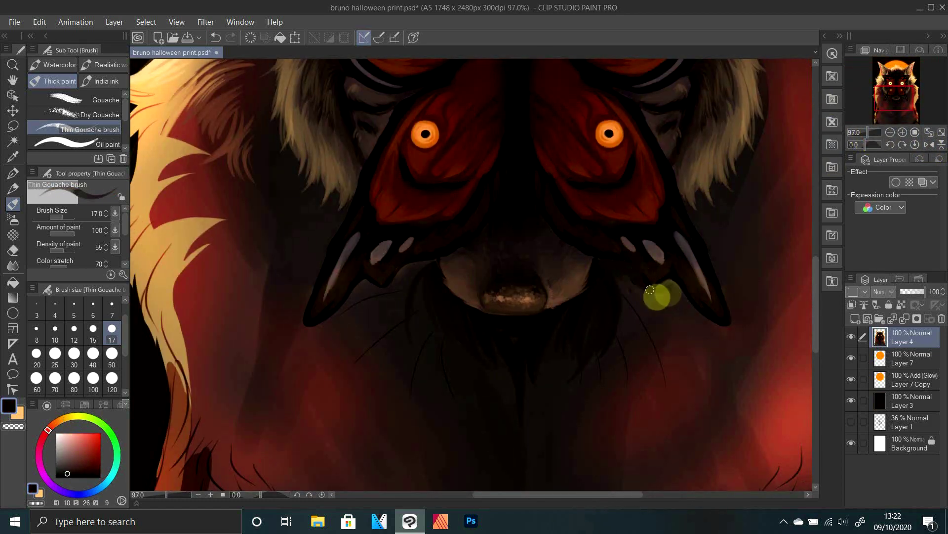
pyautogui.moveTo(650, 289)
pyautogui.mouseDown()
pyautogui.moveTo(617, 310)
pyautogui.moveTo(429, 311)
pyautogui.mouseUp()
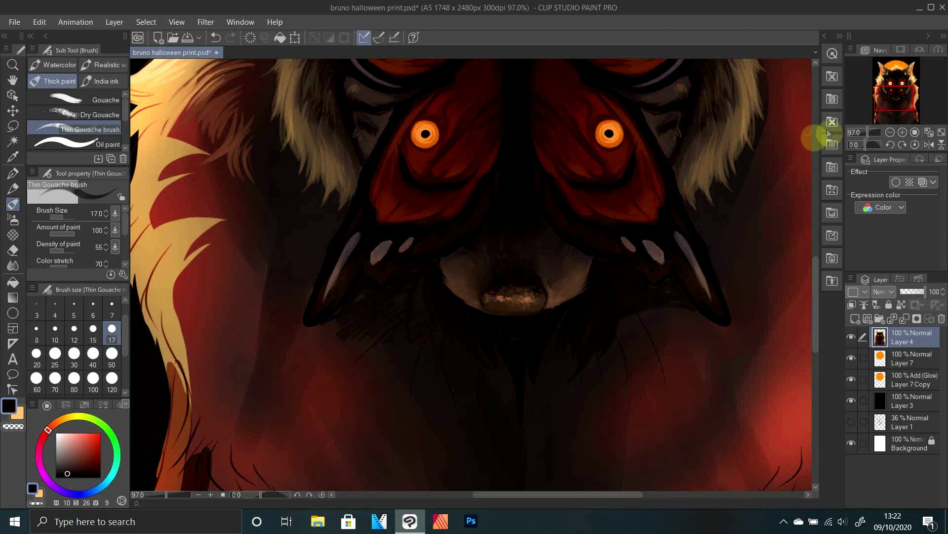
# Set the brush size to 25 and paint brown and light orange strokes where the shoulder fur meets the red patch
pyautogui.moveTo(868, 133)
pyautogui.mouseDown()
pyautogui.moveTo(864, 141)
pyautogui.moveTo(867, 134)
pyautogui.mouseUp()
pyautogui.moveTo(895, 97); pyautogui.dragTo(915, 92)
pyautogui.keyDown('alt'); pyautogui.click(251, 263); pyautogui.keyUp('alt')
pyautogui.click(54, 356)
pyautogui.keyDown('alt'); pyautogui.click(228, 272); pyautogui.keyUp('alt')
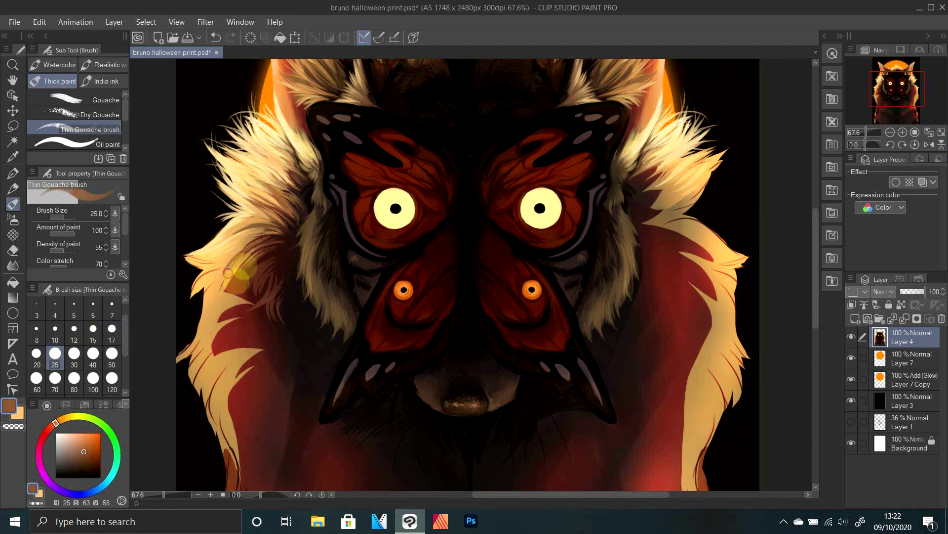
pyautogui.click(929, 144)
pyautogui.keyDown('alt'); pyautogui.click(689, 187); pyautogui.keyUp('alt')
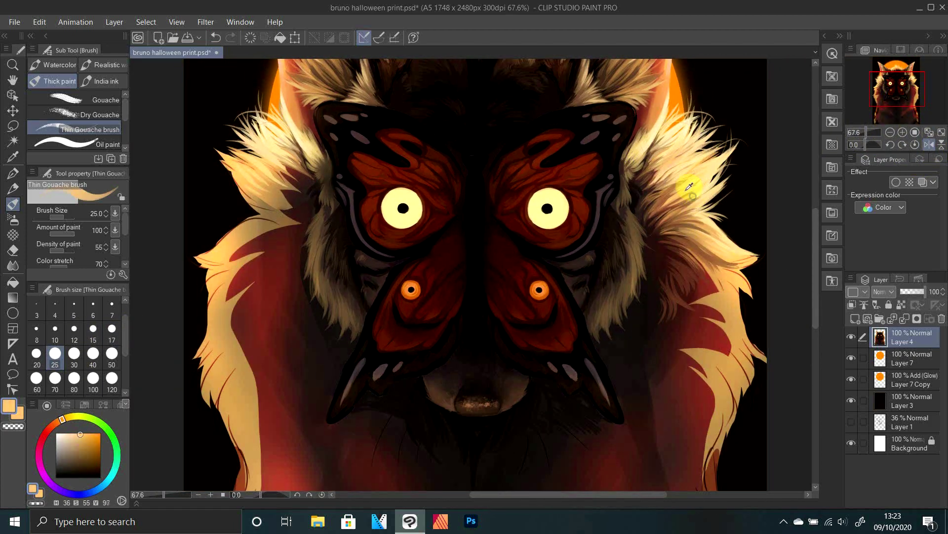
# Paint orange strokes beneath the upper shoulder tuft and sharpen its pointed tip with pale yellow
pyautogui.click(931, 144)
pyautogui.keyDown('alt'); pyautogui.click(226, 276); pyautogui.keyUp('alt')
pyautogui.keyDown('alt'); pyautogui.click(270, 244); pyautogui.keyUp('alt')
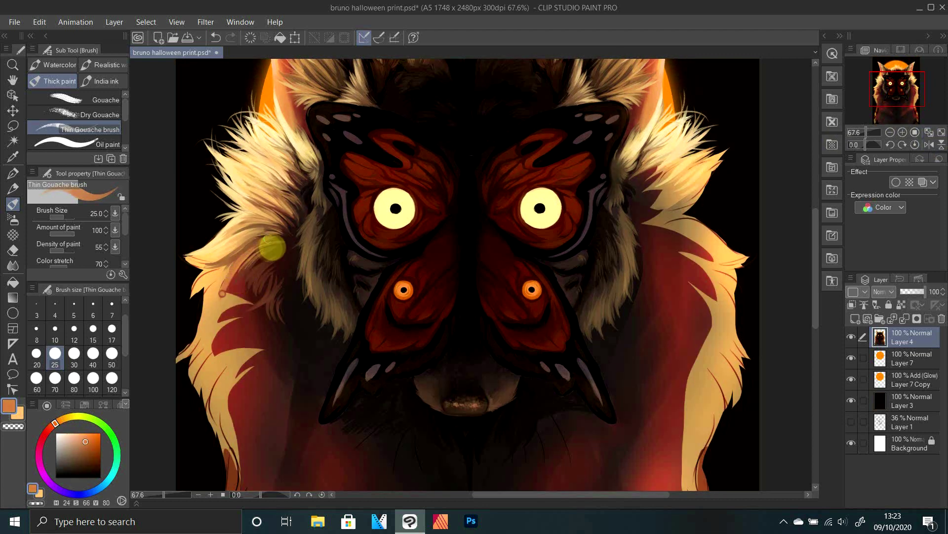
pyautogui.keyDown('alt'); pyautogui.click(184, 255); pyautogui.keyUp('alt')
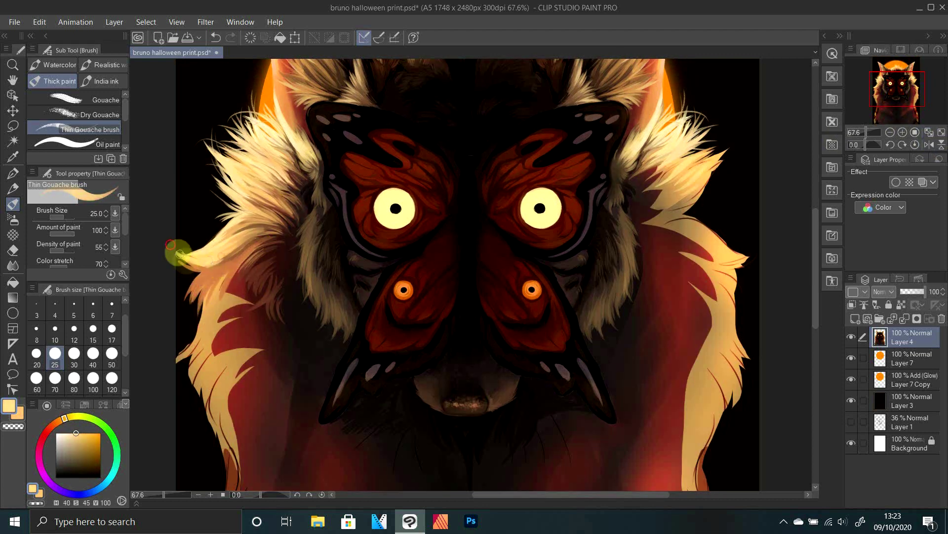
pyautogui.moveTo(180, 254); pyautogui.dragTo(247, 299)
pyautogui.click(929, 144)
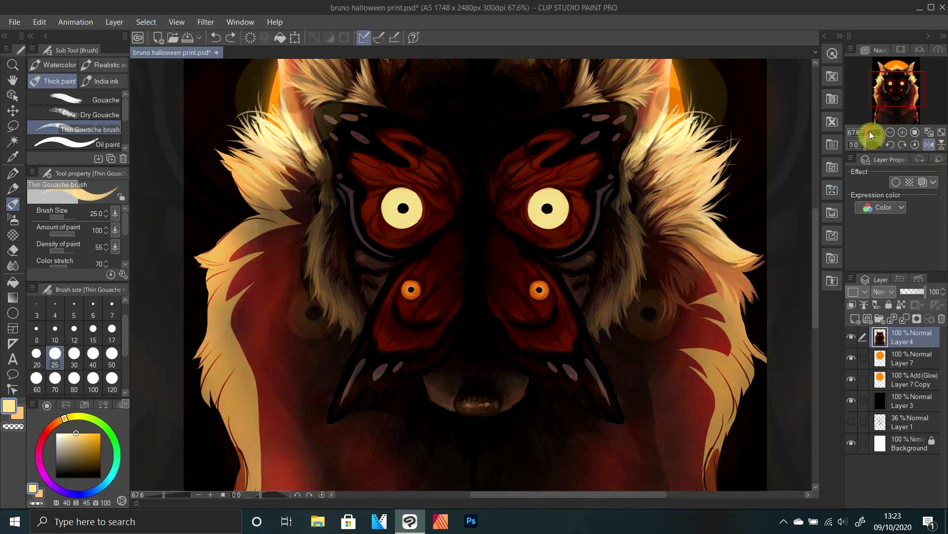
# Paint orange fur strokes beneath the upper shoulder tuft, using colours sampled from the surrounding fur
pyautogui.click(870, 132)
pyautogui.click(881, 89)
pyautogui.click(929, 144)
pyautogui.keyDown('alt'); pyautogui.click(366, 247); pyautogui.keyUp('alt')
pyautogui.keyDown('alt'); pyautogui.click(296, 235); pyautogui.keyUp('alt')
pyautogui.moveTo(297, 230); pyautogui.dragTo(357, 256)
pyautogui.moveTo(449, 197); pyautogui.dragTo(341, 332)
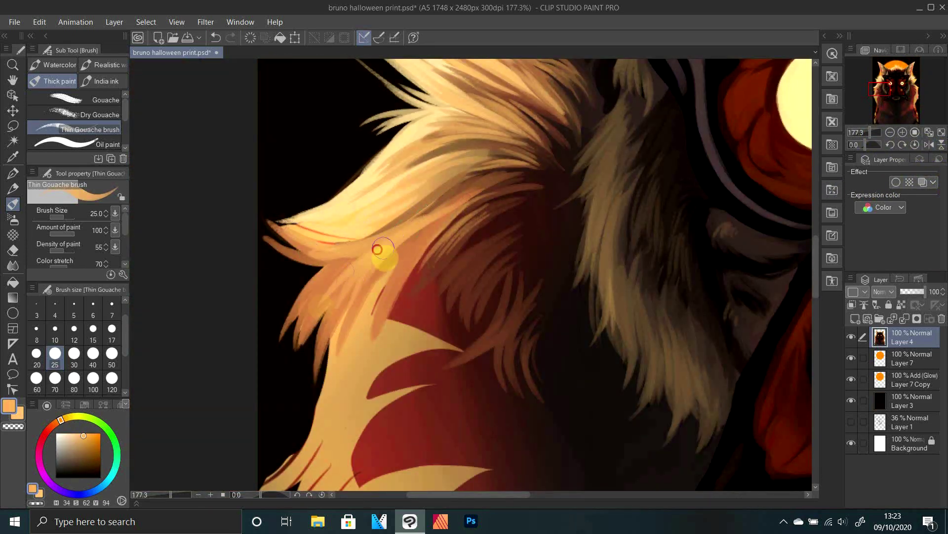
# Extend the orange fur beneath the tuft into long pointed strands over the black background
pyautogui.moveTo(381, 250); pyautogui.dragTo(287, 349)
pyautogui.moveTo(356, 258)
pyautogui.mouseDown()
pyautogui.moveTo(273, 363)
pyautogui.moveTo(278, 370)
pyautogui.mouseUp()
pyautogui.moveTo(330, 289); pyautogui.dragTo(287, 402)
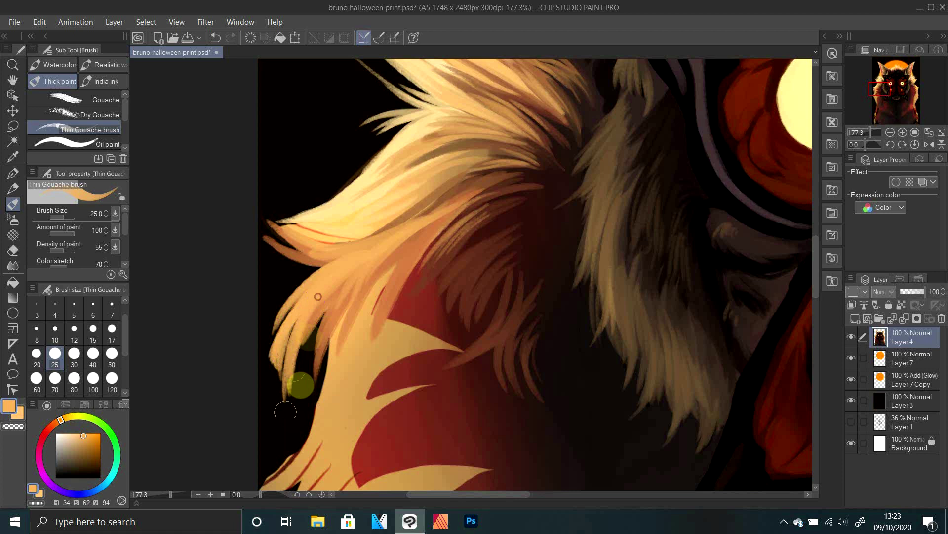
pyautogui.moveTo(358, 279); pyautogui.dragTo(313, 377)
# Highlight the hanging orange strands with pale yellow strokes along the shoulder's outer edge
pyautogui.keyDown('alt'); pyautogui.click(361, 239); pyautogui.keyUp('alt')
pyautogui.moveTo(378, 251); pyautogui.dragTo(314, 336)
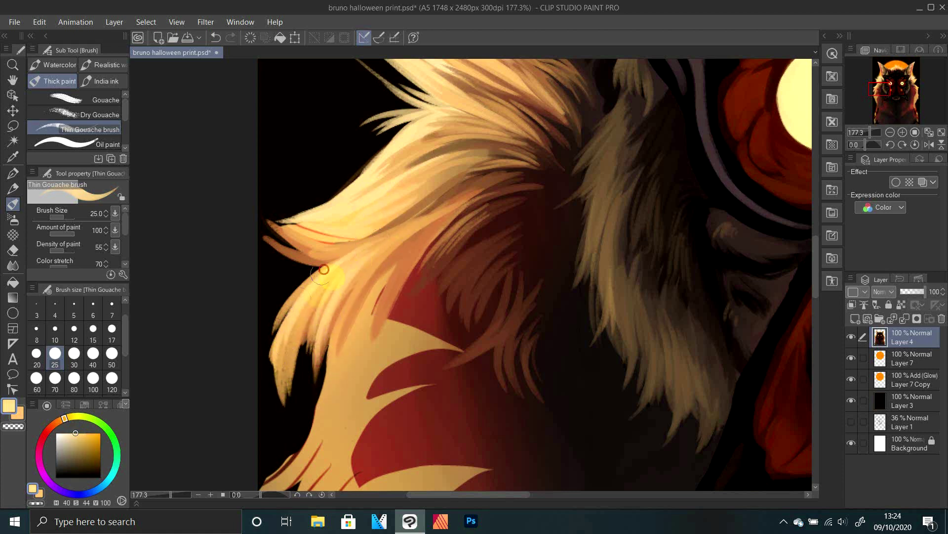
pyautogui.moveTo(323, 269); pyautogui.dragTo(270, 405)
# Blend the upper shoulder tuft with orange and pale yellow strokes, covering the red outline near its tip
pyautogui.press('h')
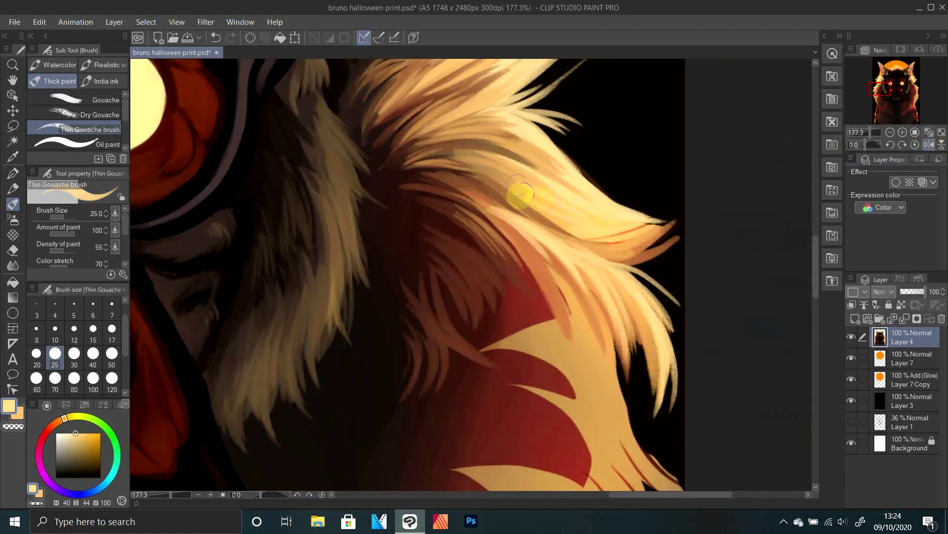
pyautogui.keyDown('alt'); pyautogui.click(483, 201); pyautogui.keyUp('alt')
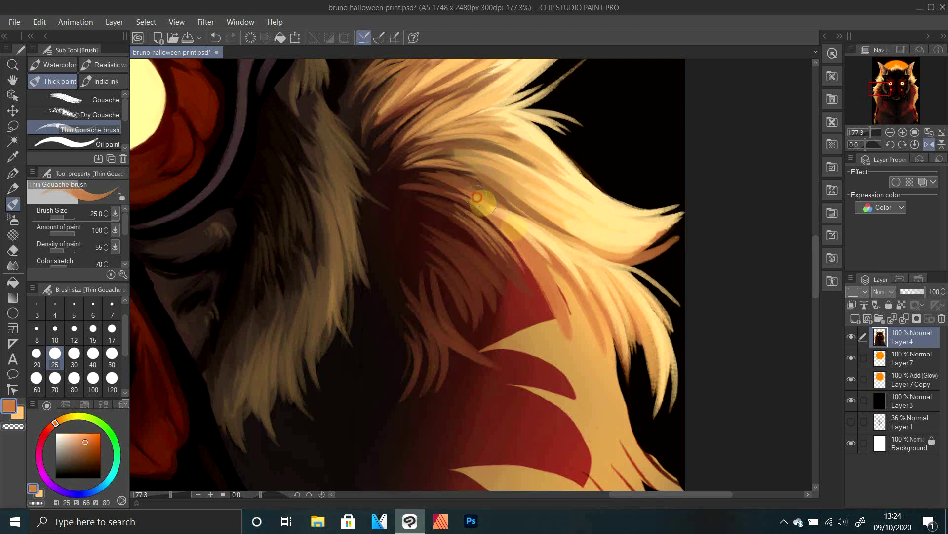
pyautogui.keyDown('alt'); pyautogui.click(605, 212); pyautogui.keyUp('alt')
pyautogui.moveTo(658, 227); pyautogui.dragTo(584, 250)
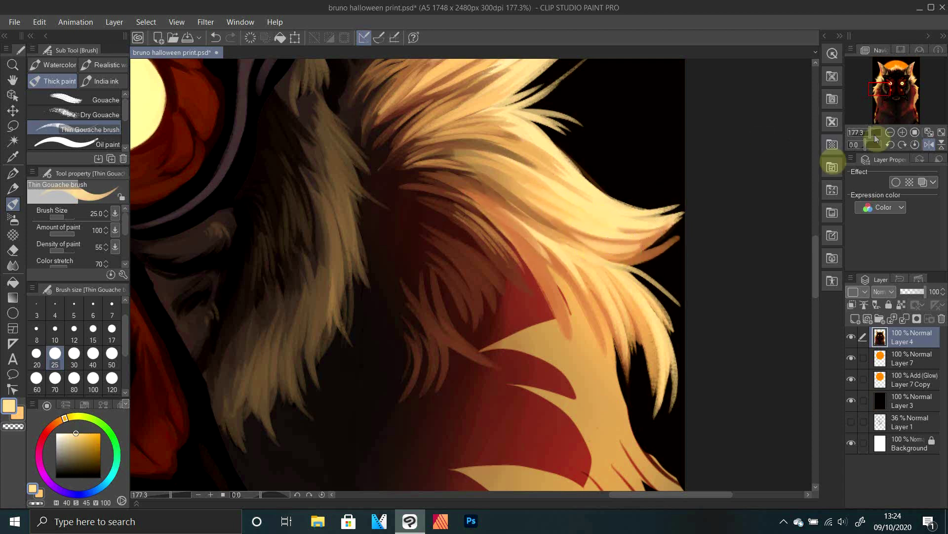
# Add thin loose wisps along the shoulder's outer edge and pale yellow strands beside the red patch
pyautogui.moveTo(871, 132); pyautogui.dragTo(869, 132)
pyautogui.click(928, 145)
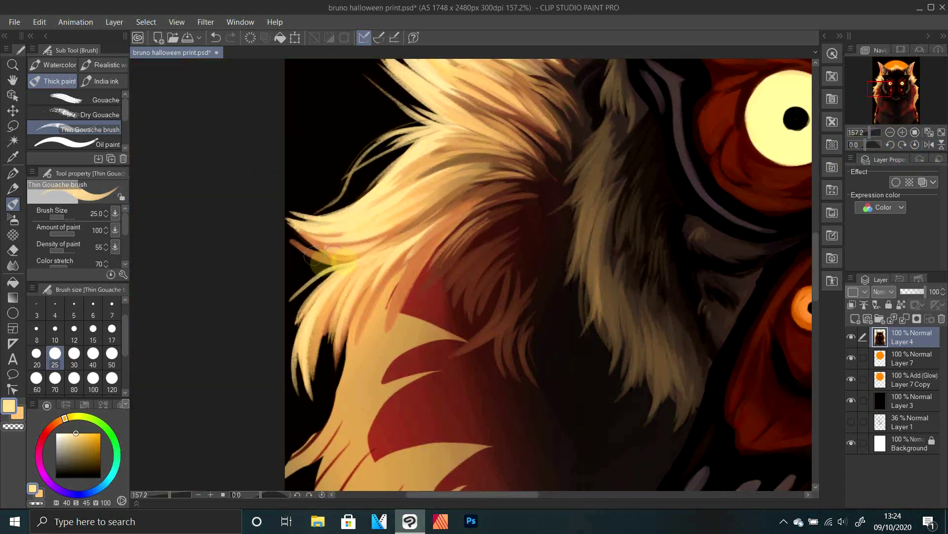
pyautogui.moveTo(334, 254); pyautogui.dragTo(295, 260)
pyautogui.moveTo(351, 267)
pyautogui.mouseDown()
pyautogui.moveTo(305, 306)
pyautogui.moveTo(315, 410)
pyautogui.mouseUp()
pyautogui.keyDown('alt'); pyautogui.click(399, 246); pyautogui.keyUp('alt')
pyautogui.moveTo(375, 303); pyautogui.dragTo(330, 427)
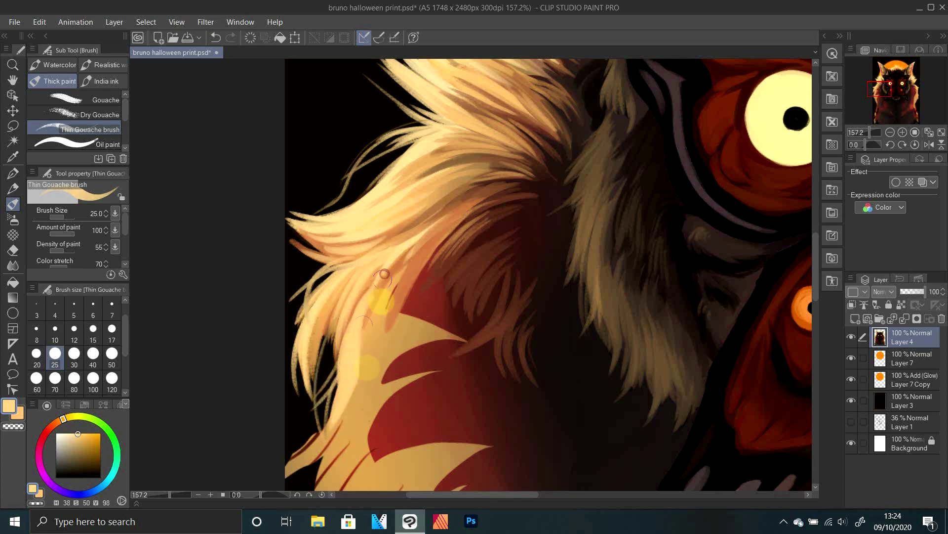
pyautogui.moveTo(384, 275); pyautogui.dragTo(357, 417)
pyautogui.moveTo(381, 305); pyautogui.dragTo(377, 388)
# View the whole print and save the file
pyautogui.moveTo(870, 133); pyautogui.dragTo(863, 134)
pyautogui.moveTo(910, 92)
pyautogui.mouseDown()
pyautogui.moveTo(917, 98)
pyautogui.moveTo(892, 97)
pyautogui.mouseUp()
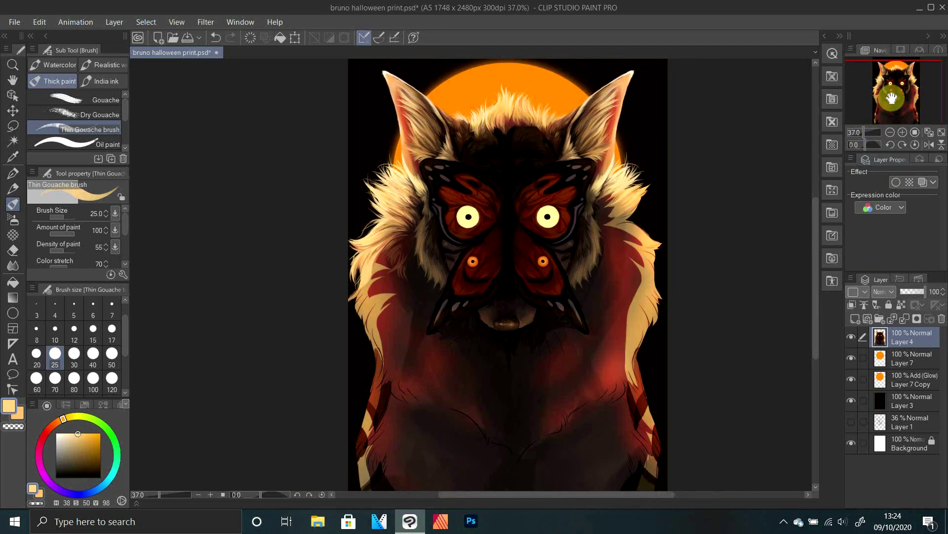
pyautogui.click(14, 22)
pyautogui.click(58, 109)
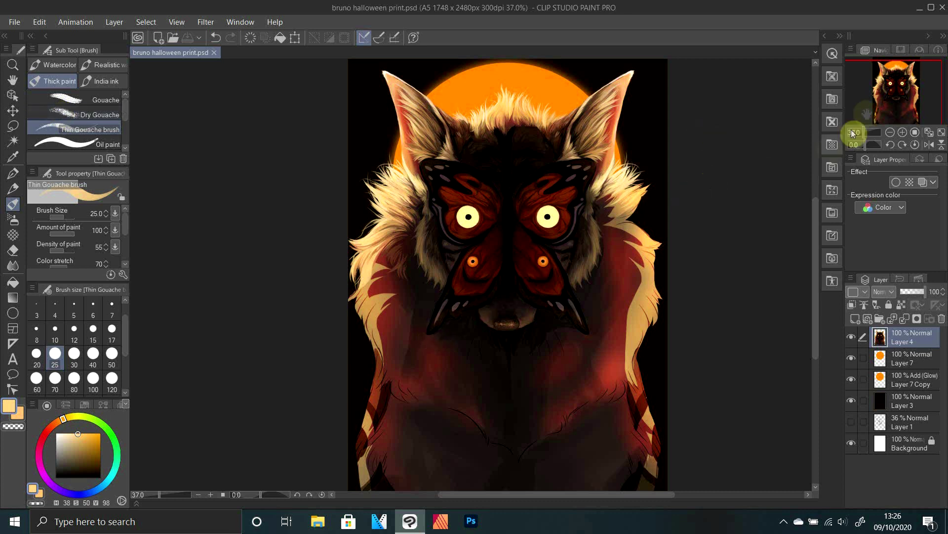
# Paint dark red-brown fur strokes in the shadow between the shoulder's red patch and the wing tip
pyautogui.moveTo(864, 132); pyautogui.dragTo(868, 132)
pyautogui.click(881, 95)
pyautogui.keyDown('alt'); pyautogui.click(501, 150); pyautogui.keyUp('alt')
pyautogui.moveTo(497, 150)
pyautogui.mouseDown()
pyautogui.moveTo(478, 201)
pyautogui.moveTo(487, 315)
pyautogui.mouseUp()
pyautogui.moveTo(527, 248)
pyautogui.mouseDown()
pyautogui.moveTo(520, 271)
pyautogui.moveTo(527, 357)
pyautogui.mouseUp()
pyautogui.moveTo(485, 323); pyautogui.dragTo(479, 366)
pyautogui.keyDown('alt'); pyautogui.click(480, 339); pyautogui.keyUp('alt')
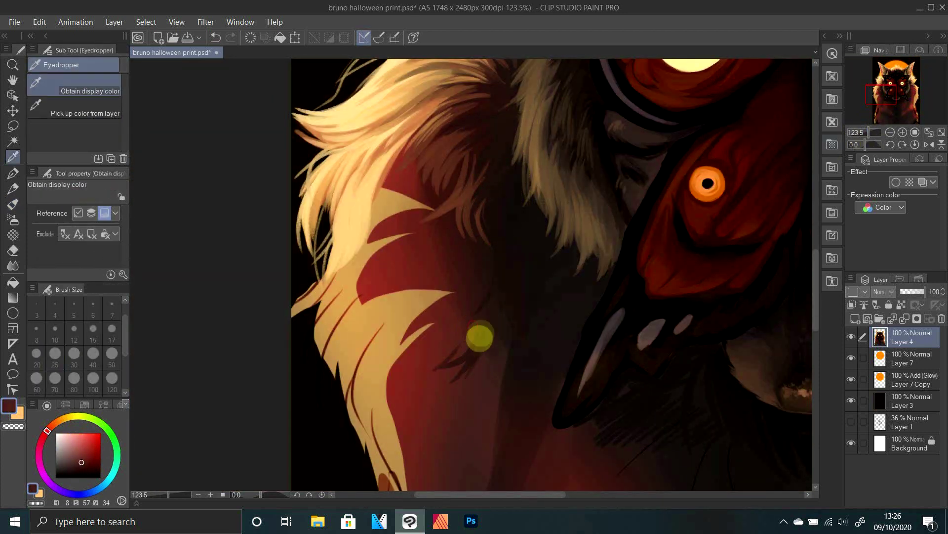
pyautogui.moveTo(496, 297); pyautogui.dragTo(499, 395)
pyautogui.moveTo(516, 316); pyautogui.dragTo(528, 391)
pyautogui.moveTo(511, 269); pyautogui.dragTo(502, 295)
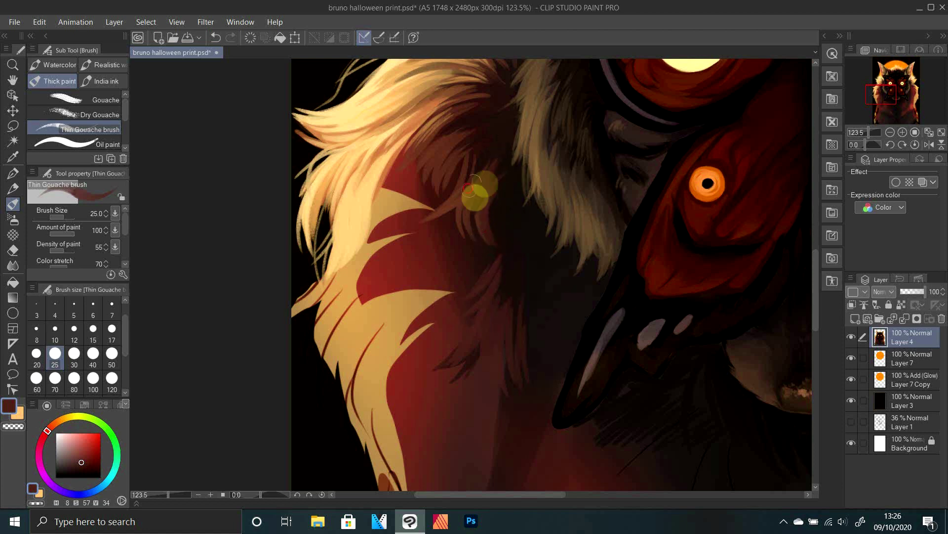
# Deepen the shadow below the inner shoulder fur with curved strokes in sampled dark reds
pyautogui.keyDown('alt'); pyautogui.click(500, 121); pyautogui.keyUp('alt')
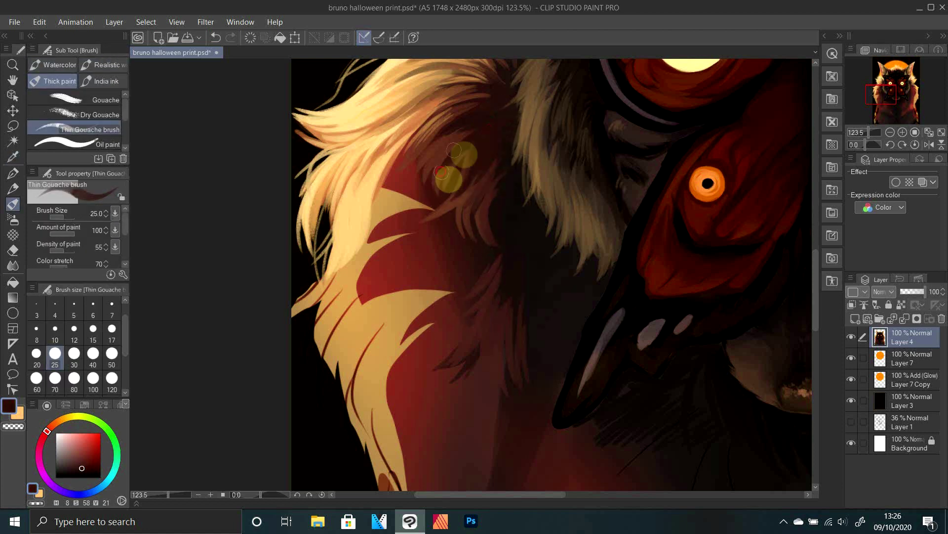
pyautogui.click(929, 144)
pyautogui.keyDown('alt'); pyautogui.click(454, 216); pyautogui.keyUp('alt')
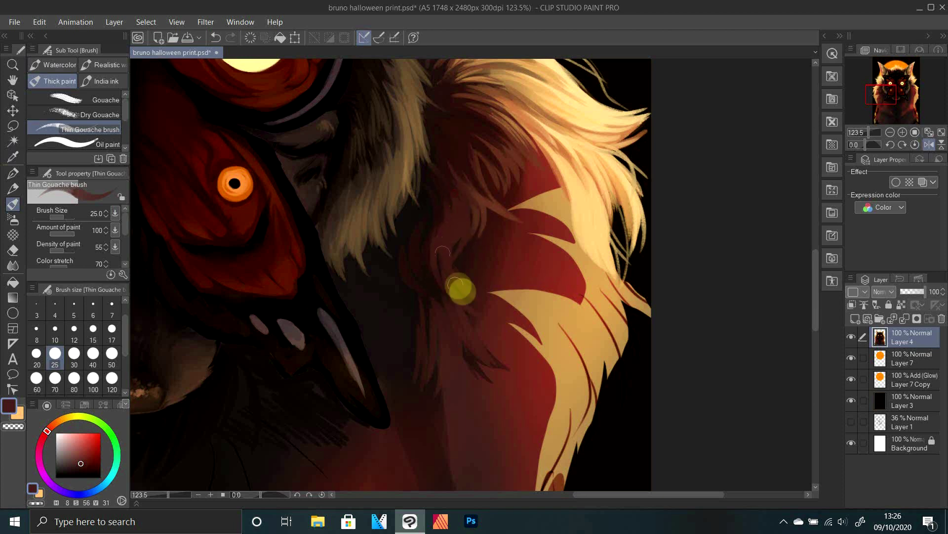
# Paint orange and brown strokes over the inner shoulder fur, in colours sampled from its pale and dark areas
pyautogui.click(929, 144)
pyautogui.keyDown('alt'); pyautogui.click(453, 118); pyautogui.keyUp('alt')
pyautogui.keyDown('alt'); pyautogui.click(450, 121); pyautogui.keyUp('alt')
pyautogui.keyDown('alt'); pyautogui.click(470, 104); pyautogui.keyUp('alt')
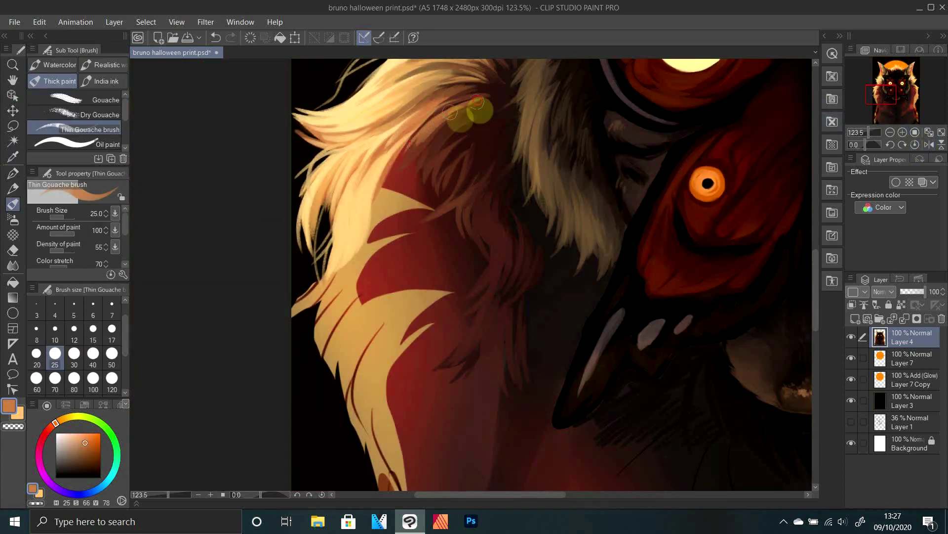
pyautogui.keyDown('alt'); pyautogui.click(459, 107); pyautogui.keyUp('alt')
pyautogui.moveTo(459, 109); pyautogui.dragTo(433, 174)
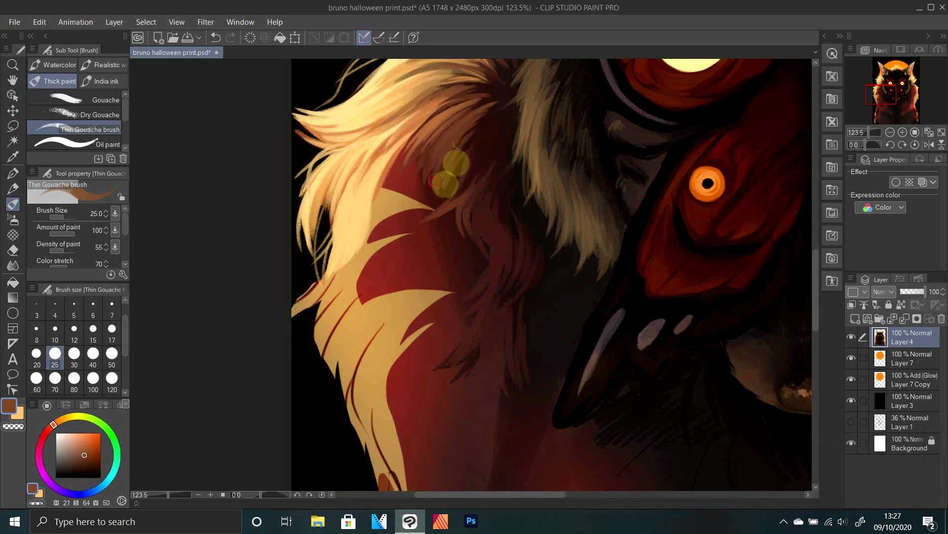
pyautogui.keyDown('alt'); pyautogui.click(485, 105); pyautogui.keyUp('alt')
pyautogui.moveTo(478, 99)
pyautogui.mouseDown()
pyautogui.moveTo(447, 110)
pyautogui.moveTo(474, 162)
pyautogui.mouseUp()
pyautogui.click(929, 144)
pyautogui.keyDown('alt'); pyautogui.click(480, 136); pyautogui.keyUp('alt')
# Extend brown fur strokes from the inner shoulder fur down into the dark red curved strands
pyautogui.moveTo(869, 134); pyautogui.dragTo(866, 135)
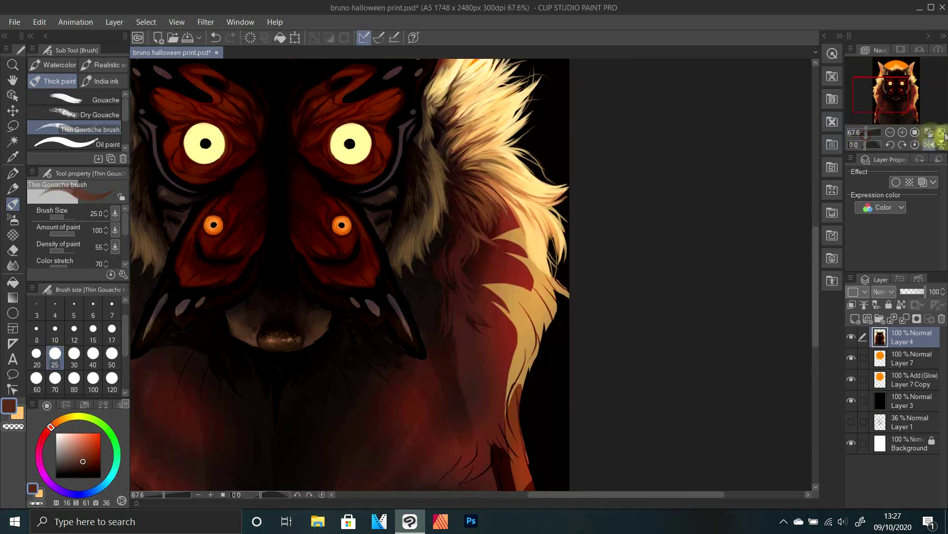
pyautogui.click(930, 144)
pyautogui.keyDown('alt'); pyautogui.click(459, 186); pyautogui.keyUp('alt')
pyautogui.scroll(3, 469, 227)
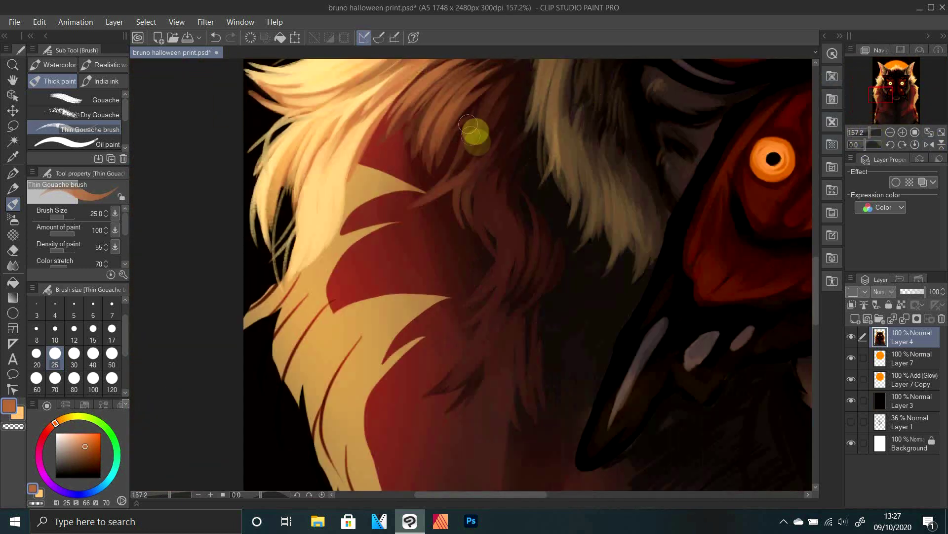
pyautogui.keyDown('alt'); pyautogui.click(478, 134); pyautogui.keyUp('alt')
pyautogui.keyDown('alt'); pyautogui.click(460, 111); pyautogui.keyUp('alt')
pyautogui.moveTo(473, 126); pyautogui.dragTo(449, 197)
pyautogui.moveTo(478, 163); pyautogui.dragTo(505, 251)
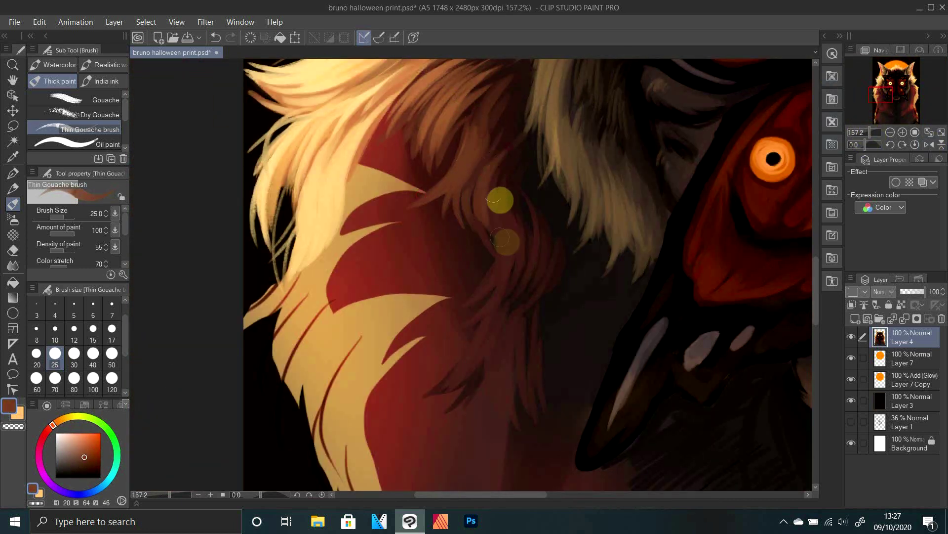
# Paint brown tufts over the lower dark red strands, down beside the pale stripes' points
pyautogui.moveTo(498, 197); pyautogui.dragTo(503, 271)
pyautogui.moveTo(516, 141)
pyautogui.mouseDown()
pyautogui.moveTo(488, 191)
pyautogui.moveTo(539, 276)
pyautogui.moveTo(441, 376)
pyautogui.mouseUp()
pyautogui.moveTo(500, 341); pyautogui.dragTo(503, 403)
pyautogui.moveTo(527, 336)
pyautogui.mouseDown()
pyautogui.moveTo(546, 395)
pyautogui.moveTo(560, 385)
pyautogui.mouseUp()
# Add brown strokes at the inner edge of the lower tufts and shade between them with near-black
pyautogui.keyDown('alt'); pyautogui.click(542, 292); pyautogui.keyUp('alt')
pyautogui.moveTo(551, 314); pyautogui.dragTo(588, 368)
pyautogui.moveTo(565, 301)
pyautogui.mouseDown()
pyautogui.moveTo(597, 341)
pyautogui.moveTo(584, 341)
pyautogui.mouseUp()
pyautogui.keyDown('alt'); pyautogui.click(563, 270); pyautogui.keyUp('alt')
pyautogui.moveTo(577, 286); pyautogui.dragTo(567, 372)
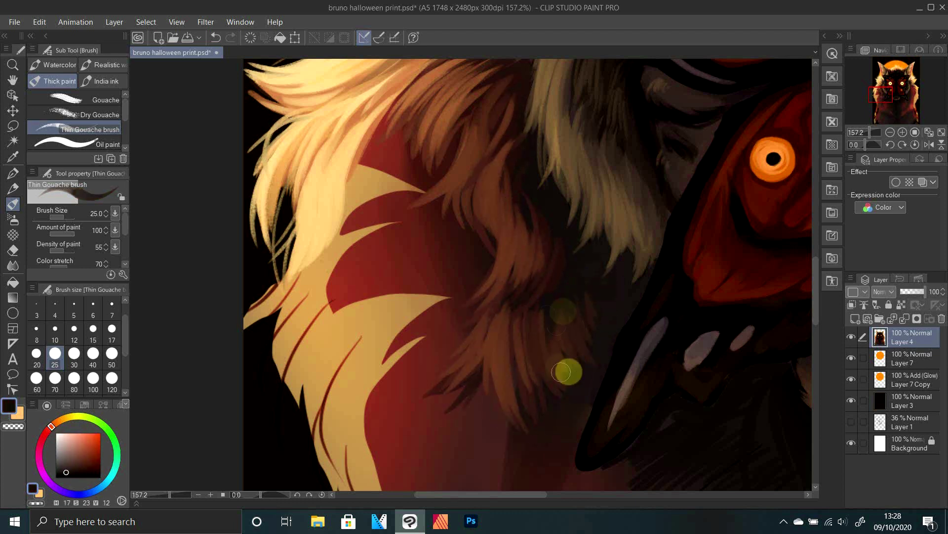
pyautogui.moveTo(554, 304)
pyautogui.mouseDown()
pyautogui.moveTo(549, 344)
pyautogui.moveTo(515, 363)
pyautogui.mouseUp()
# Separate the brown fur locks with near-black strokes and paint dark red shading beside the red patch
pyautogui.click(929, 145)
pyautogui.moveTo(426, 133); pyautogui.dragTo(466, 189)
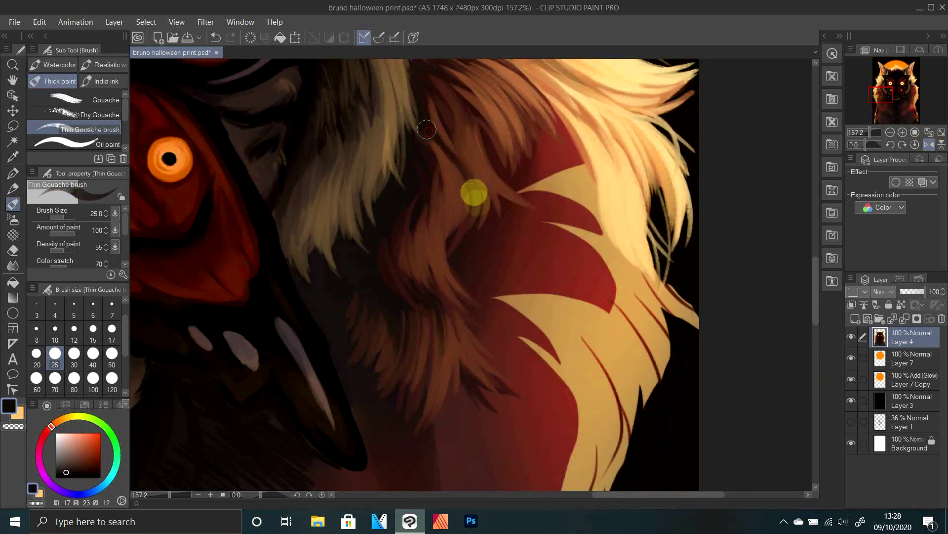
pyautogui.moveTo(432, 150)
pyautogui.mouseDown()
pyautogui.moveTo(445, 193)
pyautogui.moveTo(414, 247)
pyautogui.mouseUp()
pyautogui.keyDown('alt'); pyautogui.click(498, 168); pyautogui.keyUp('alt')
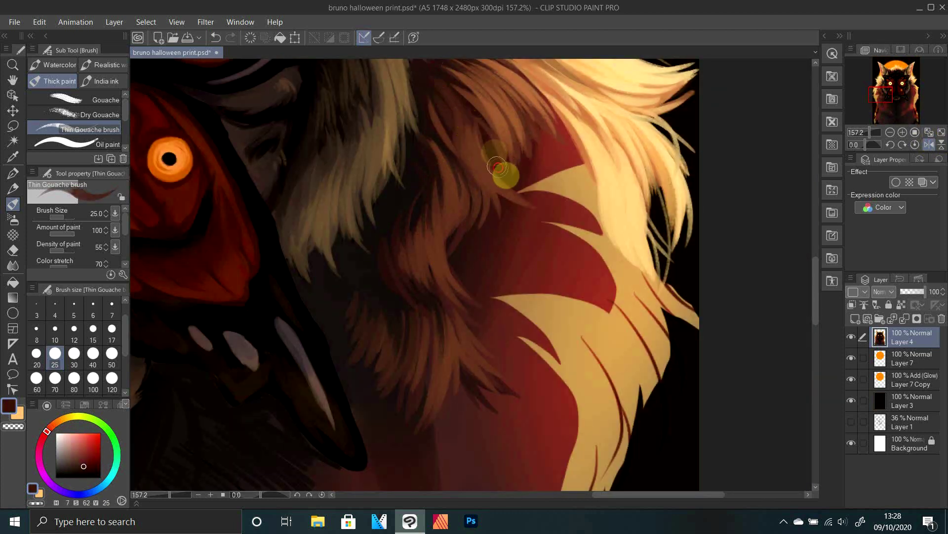
# Paint reddish-orange fur strokes across the red patch, covering the points of the pale stripes
pyautogui.press('h')
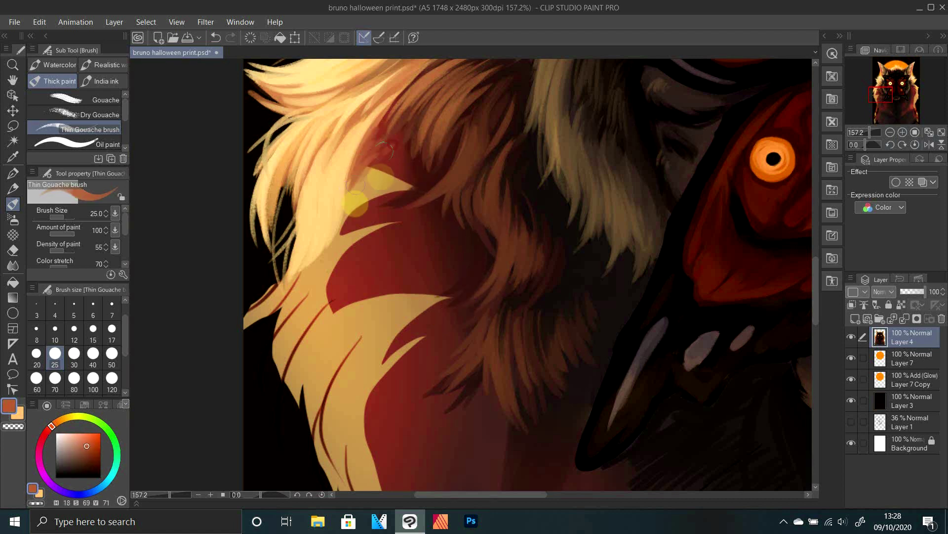
pyautogui.keyDown('alt'); pyautogui.click(391, 148); pyautogui.keyUp('alt')
pyautogui.moveTo(408, 179); pyautogui.dragTo(357, 223)
pyautogui.moveTo(393, 198); pyautogui.dragTo(331, 251)
pyautogui.moveTo(428, 243); pyautogui.dragTo(368, 296)
pyautogui.moveTo(425, 257); pyautogui.dragTo(366, 317)
pyautogui.moveTo(454, 264); pyautogui.dragTo(388, 327)
pyautogui.moveTo(446, 298); pyautogui.dragTo(374, 376)
# Blend the upper red patch into the pale shoulder fur with light orange and burnt orange strokes
pyautogui.keyDown('alt'); pyautogui.click(363, 146); pyautogui.keyUp('alt')
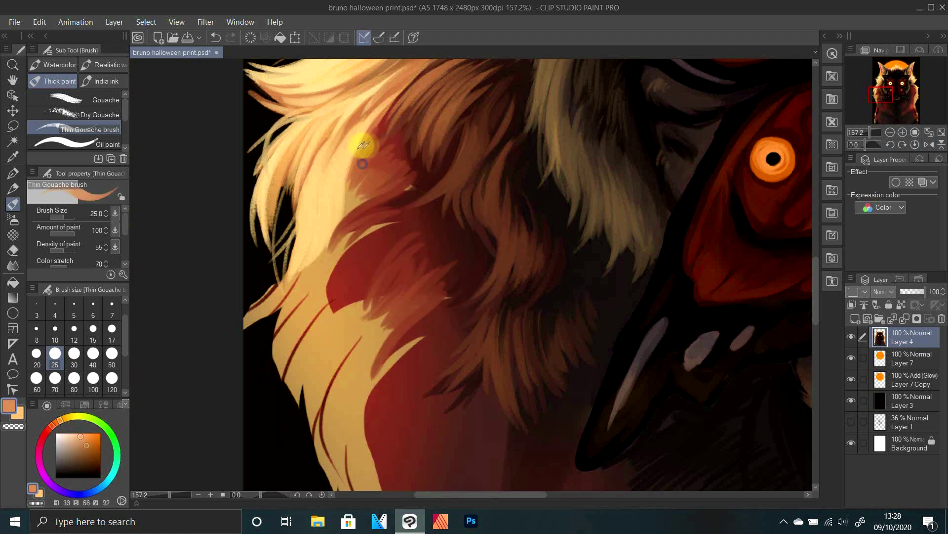
pyautogui.moveTo(396, 157)
pyautogui.mouseDown()
pyautogui.moveTo(343, 216)
pyautogui.moveTo(349, 203)
pyautogui.mouseUp()
pyautogui.keyDown('alt'); pyautogui.click(385, 165); pyautogui.keyUp('alt')
pyautogui.moveTo(386, 129); pyautogui.dragTo(327, 240)
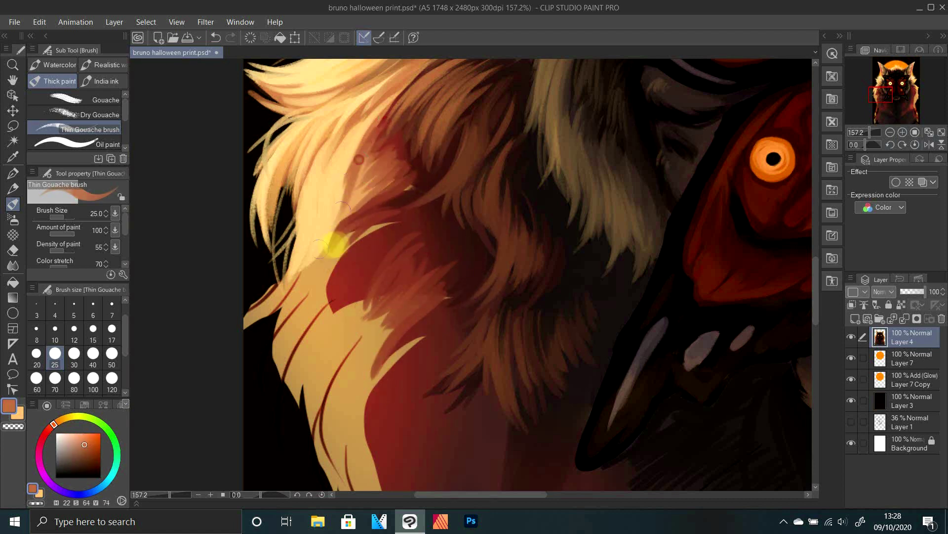
pyautogui.moveTo(346, 167); pyautogui.dragTo(312, 247)
# Soften the border between the pale fur and red patch with sampled light orange, red and orange strokes
pyautogui.keyDown('alt'); pyautogui.click(318, 164); pyautogui.keyUp('alt')
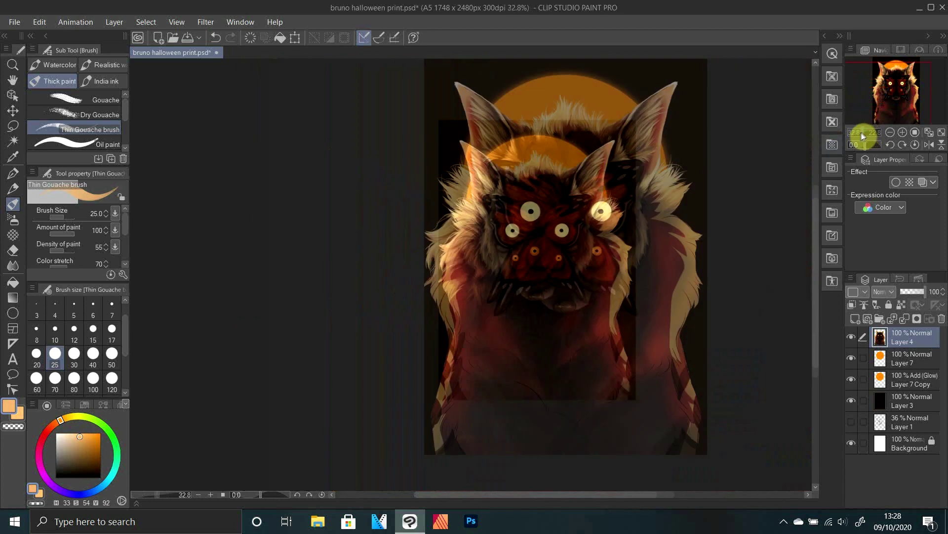
pyautogui.moveTo(861, 132); pyautogui.dragTo(868, 133)
pyautogui.click(929, 144)
pyautogui.keyDown('alt'); pyautogui.click(510, 208); pyautogui.keyUp('alt')
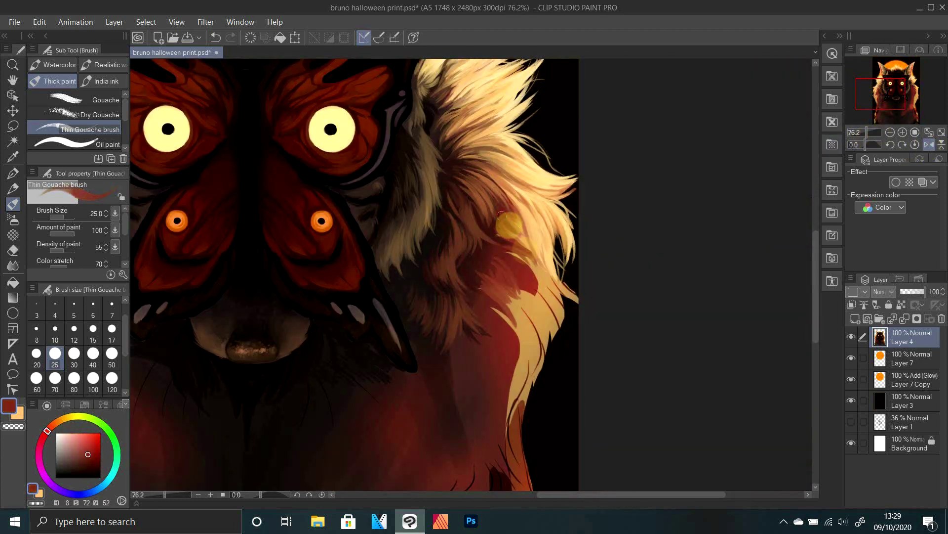
pyautogui.press('h')
pyautogui.keyDown('alt'); pyautogui.click(426, 223); pyautogui.keyUp('alt')
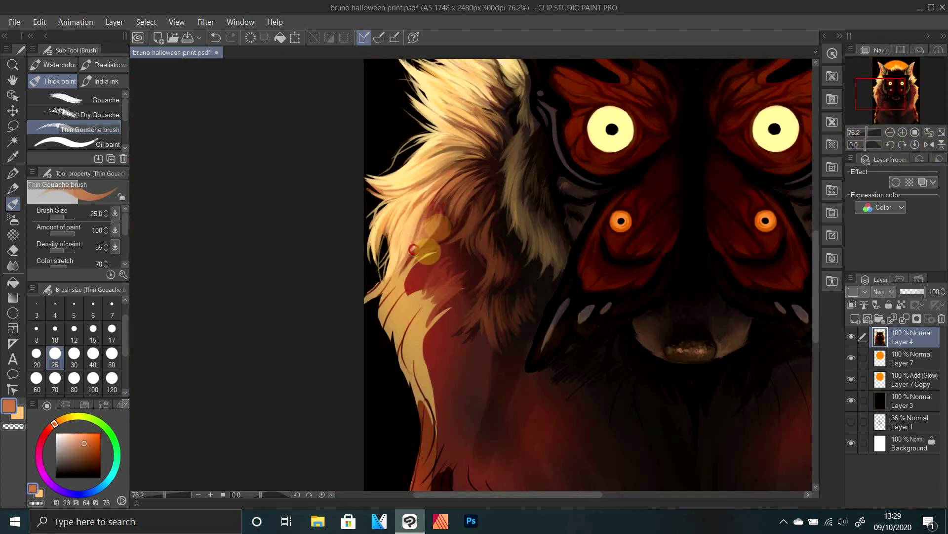
pyautogui.keyDown('alt'); pyautogui.click(420, 217); pyautogui.keyUp('alt')
# Paint light orange strands over the remaining red stripe and shade its fur with rust and dark red strokes
pyautogui.press('h')
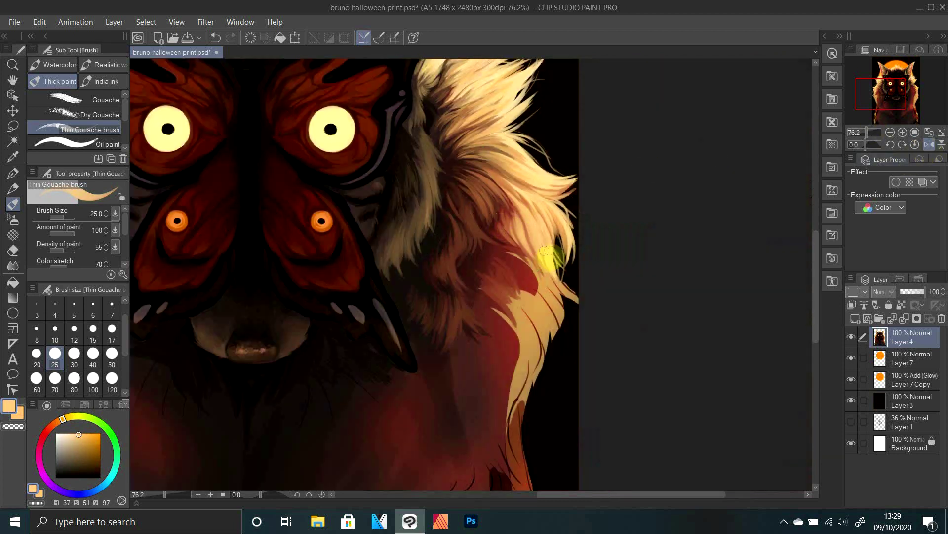
pyautogui.keyDown('alt'); pyautogui.click(507, 251); pyautogui.keyUp('alt')
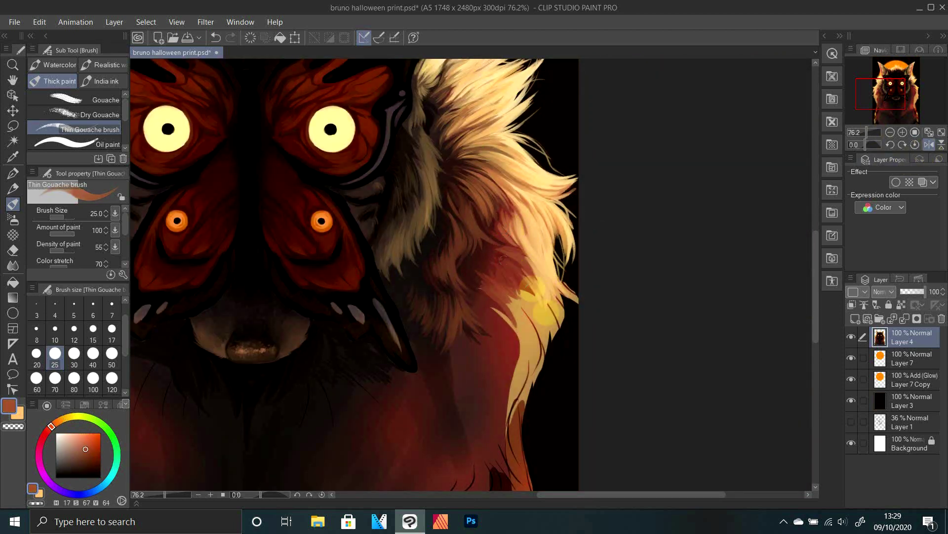
pyautogui.keyDown('alt'); pyautogui.click(504, 259); pyautogui.keyUp('alt')
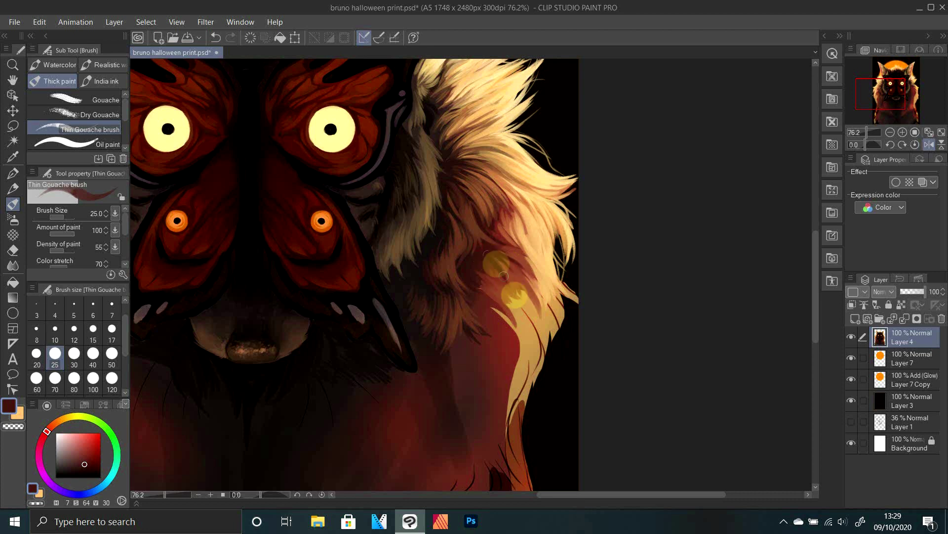
# Paint reddish-brown fur strokes joining the red patch to the brown inner shoulder fur
pyautogui.press('h')
pyautogui.keyDown('alt'); pyautogui.click(450, 212); pyautogui.keyUp('alt')
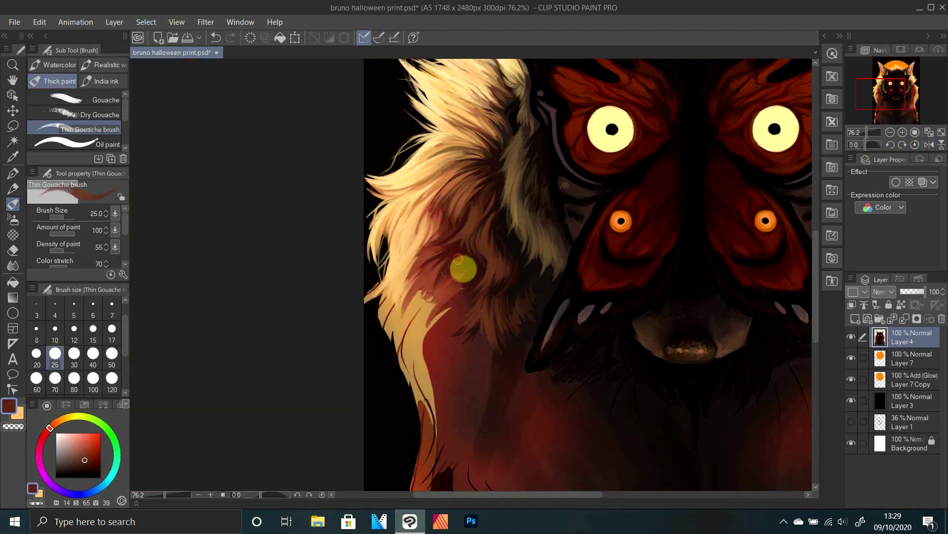
pyautogui.keyDown('alt'); pyautogui.click(427, 264); pyautogui.keyUp('alt')
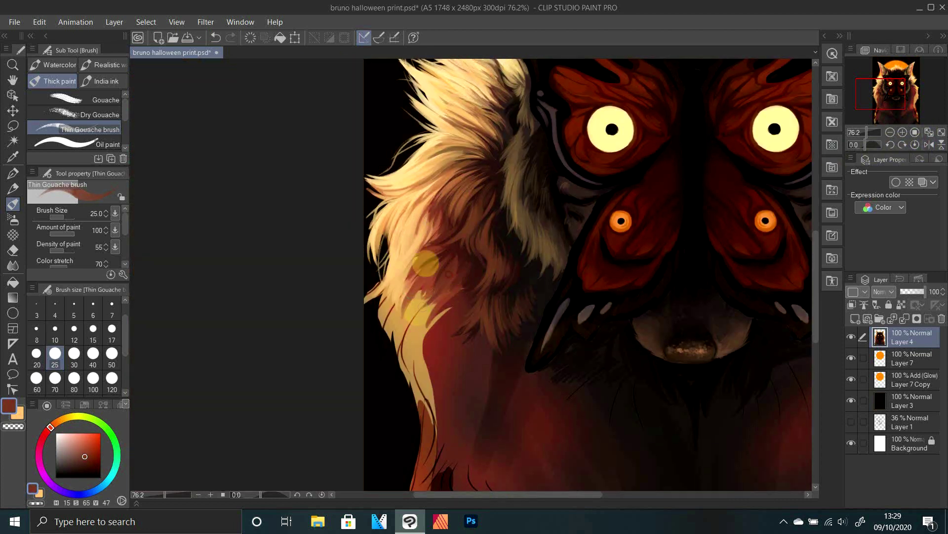
# Paint light orange strands over the lower shoulder fur and blend its red edge with sampled tan and rust tones
pyautogui.moveTo(427, 309); pyautogui.dragTo(409, 354)
pyautogui.keyDown('alt'); pyautogui.click(398, 292); pyautogui.keyUp('alt')
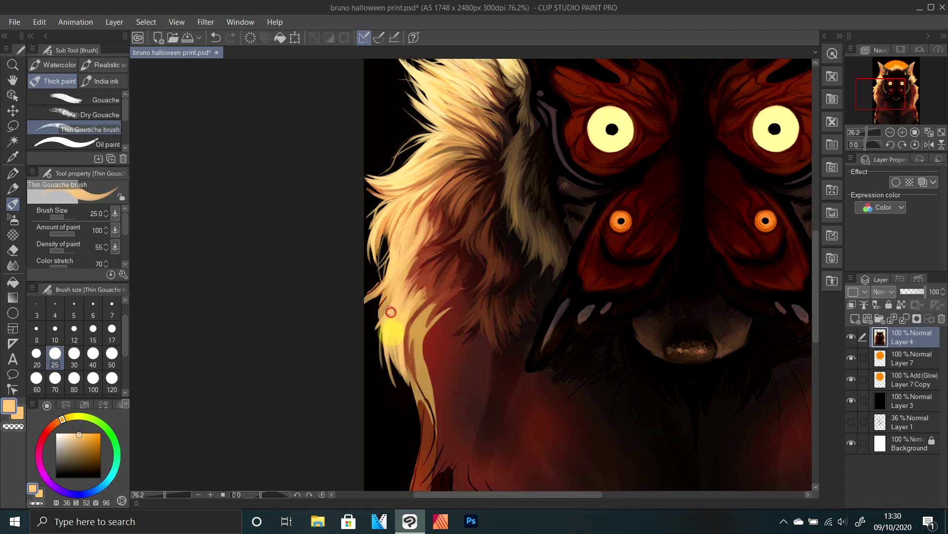
pyautogui.click(930, 144)
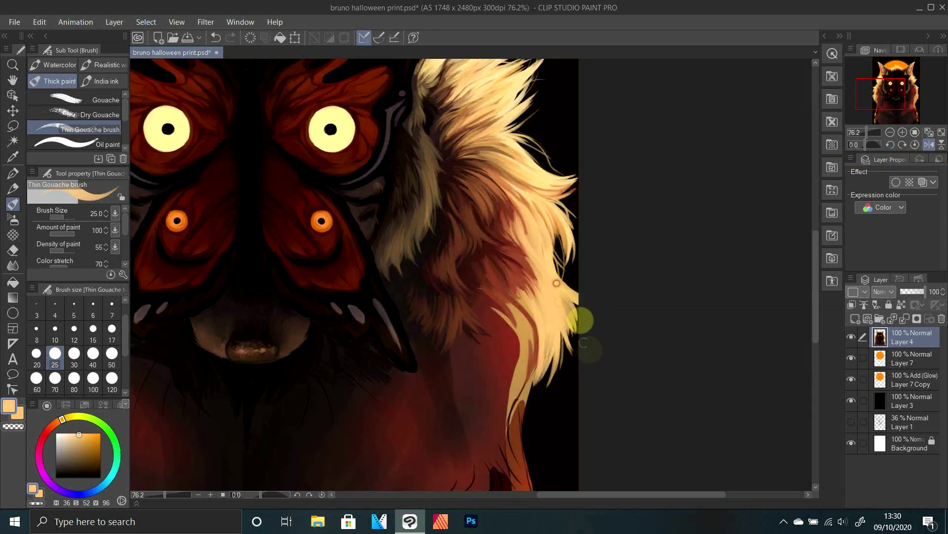
pyautogui.keyDown('alt'); pyautogui.click(529, 253); pyautogui.keyUp('alt')
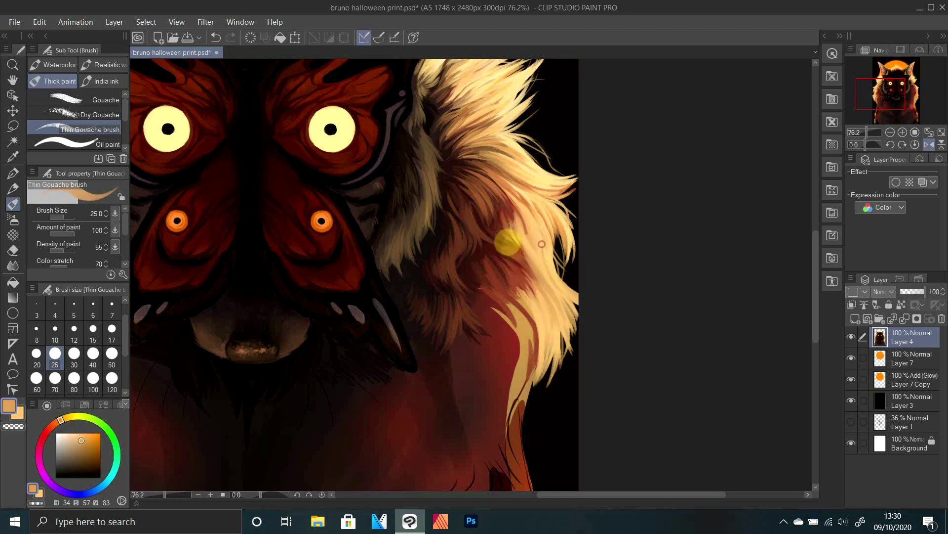
pyautogui.keyDown('alt'); pyautogui.click(525, 255); pyautogui.keyUp('alt')
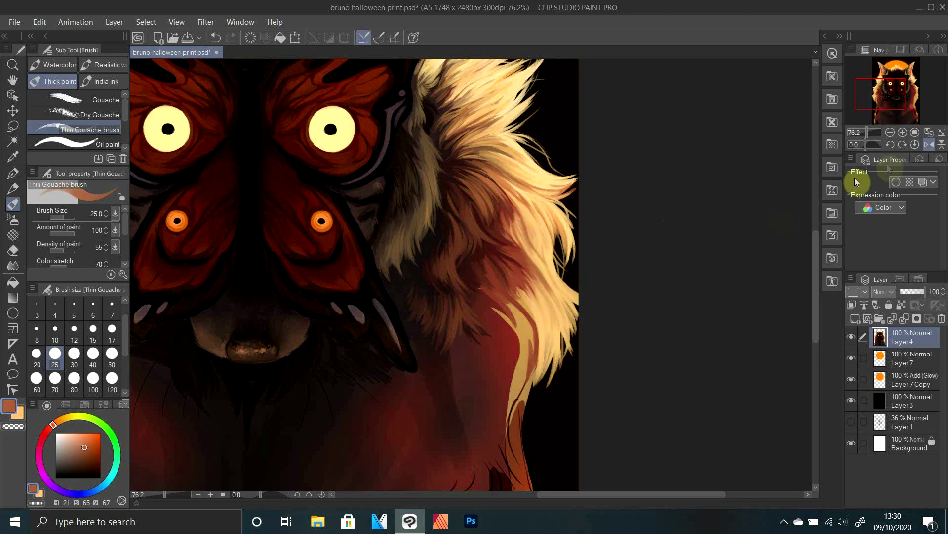
pyautogui.click(930, 144)
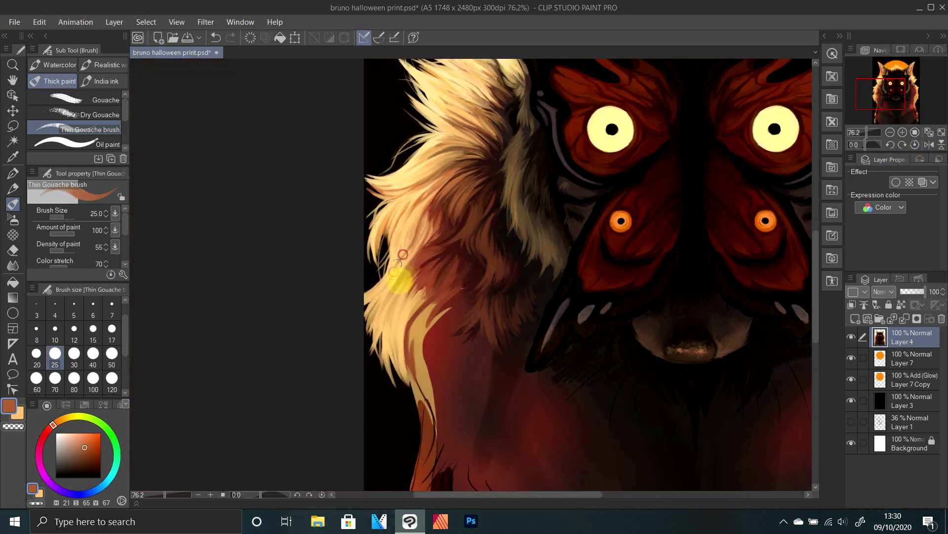
# Break up the lower shoulder fur's inner border with sampled orange and pale yellow strands, undoing one stroke
pyautogui.keyDown('alt'); pyautogui.click(394, 303); pyautogui.keyUp('alt')
pyautogui.keyDown('alt'); pyautogui.click(415, 298); pyautogui.keyUp('alt')
pyautogui.moveTo(413, 341)
pyautogui.mouseDown()
pyautogui.moveTo(434, 303)
pyautogui.moveTo(437, 264)
pyautogui.moveTo(477, 215)
pyautogui.mouseUp()
pyautogui.click(929, 144)
pyautogui.hotkey('ctrl', 'z')
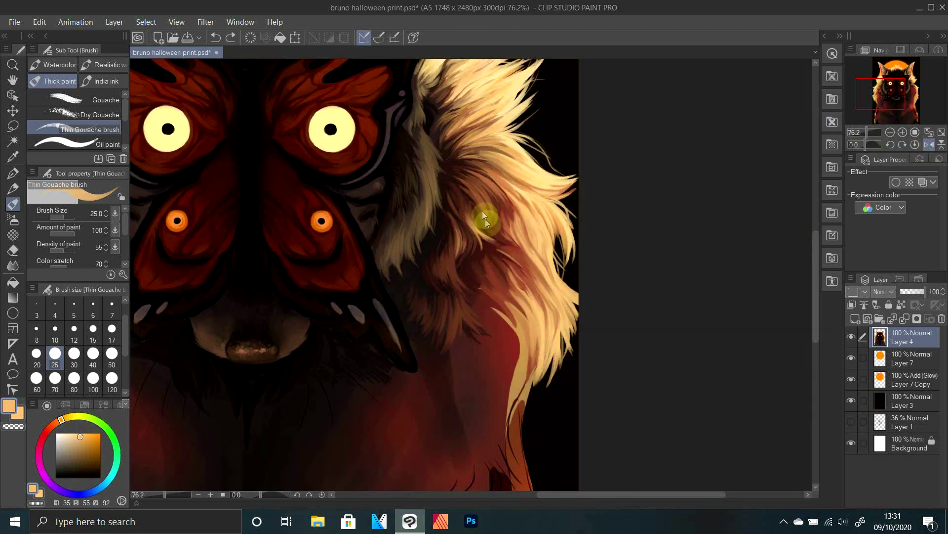
pyautogui.click(938, 135)
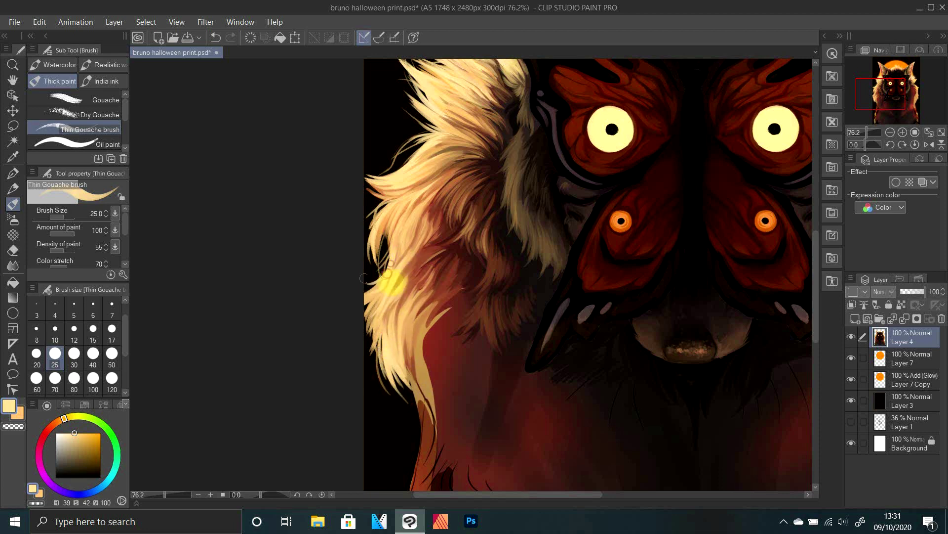
# Cover the flat pale stripe below the shoulder with rust and pale orange fur strokes tapering into strands
pyautogui.moveTo(868, 133); pyautogui.dragTo(867, 135)
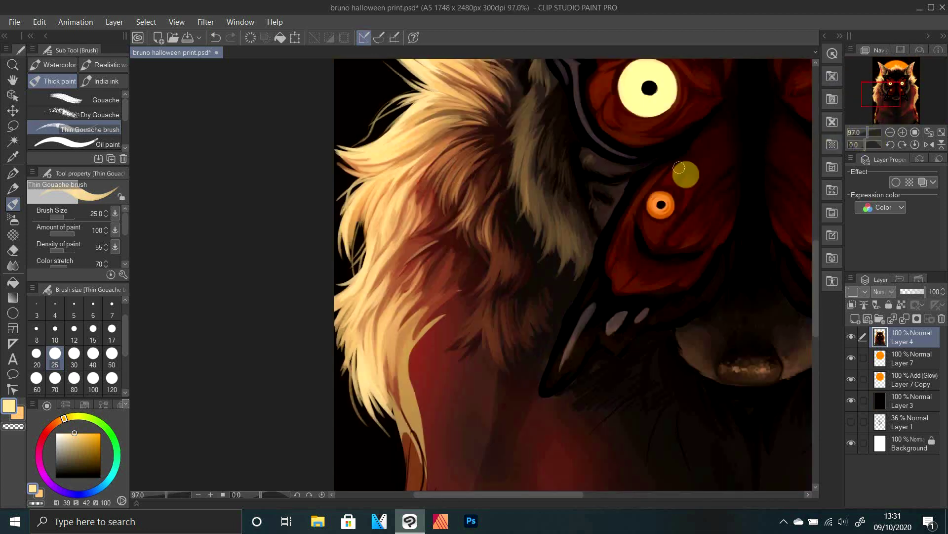
pyautogui.keyDown('alt'); pyautogui.click(420, 327); pyautogui.keyUp('alt')
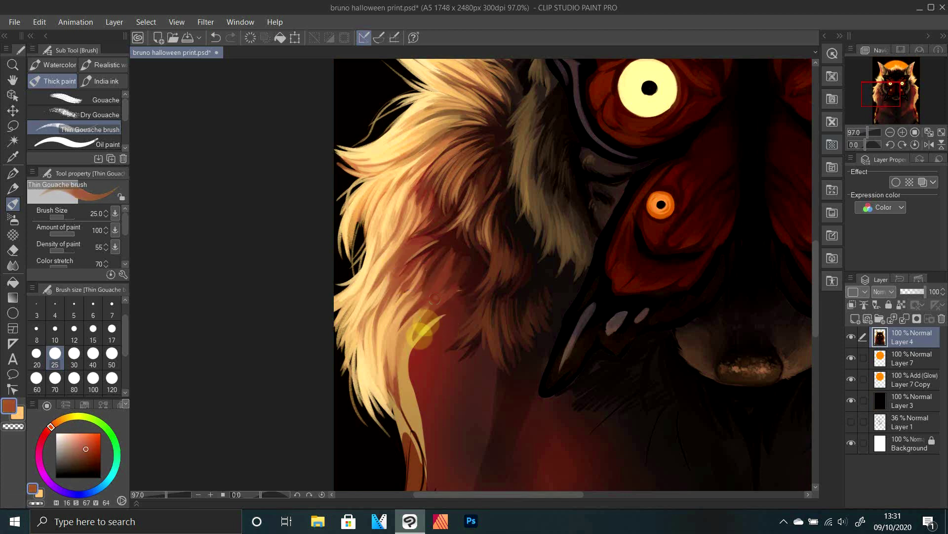
pyautogui.keyDown('alt'); pyautogui.click(405, 330); pyautogui.keyUp('alt')
pyautogui.moveTo(410, 349)
pyautogui.mouseDown()
pyautogui.moveTo(435, 307)
pyautogui.moveTo(419, 372)
pyautogui.mouseUp()
pyautogui.moveTo(425, 332); pyautogui.dragTo(409, 406)
pyautogui.moveTo(393, 366)
pyautogui.mouseDown()
pyautogui.moveTo(349, 192)
pyautogui.moveTo(372, 283)
pyautogui.mouseUp()
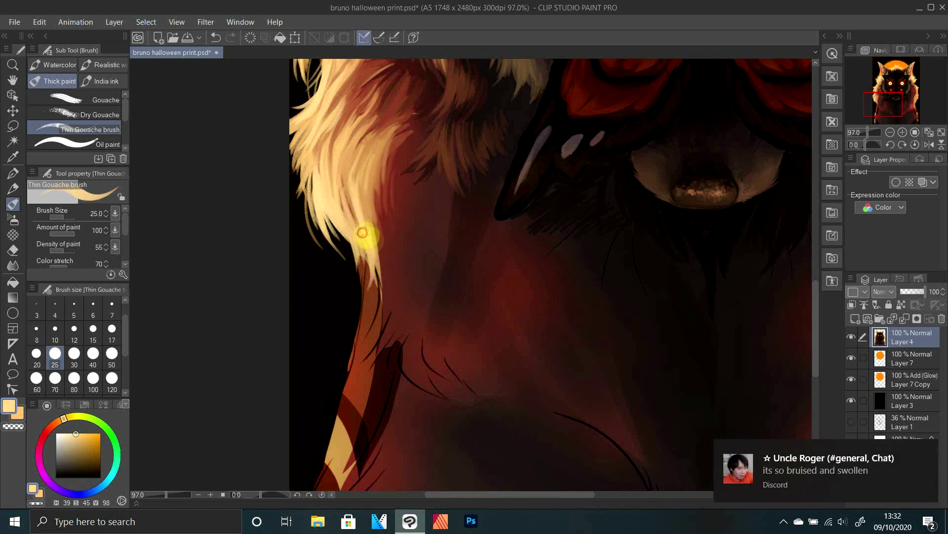
pyautogui.moveTo(362, 232); pyautogui.dragTo(379, 267)
pyautogui.press('b')
pyautogui.click(14, 205)
# Extend the inner edge of the pale fur downward into the red chest with long burnt orange and tan strands
pyautogui.keyDown('alt'); pyautogui.click(356, 96); pyautogui.keyUp('alt')
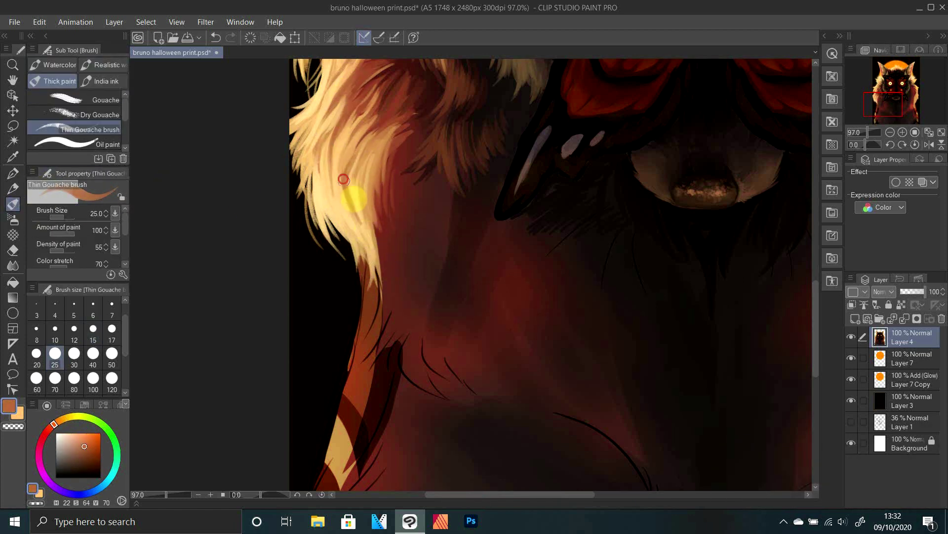
pyautogui.click(864, 133)
pyautogui.click(888, 99)
pyautogui.click(867, 132)
pyautogui.click(930, 145)
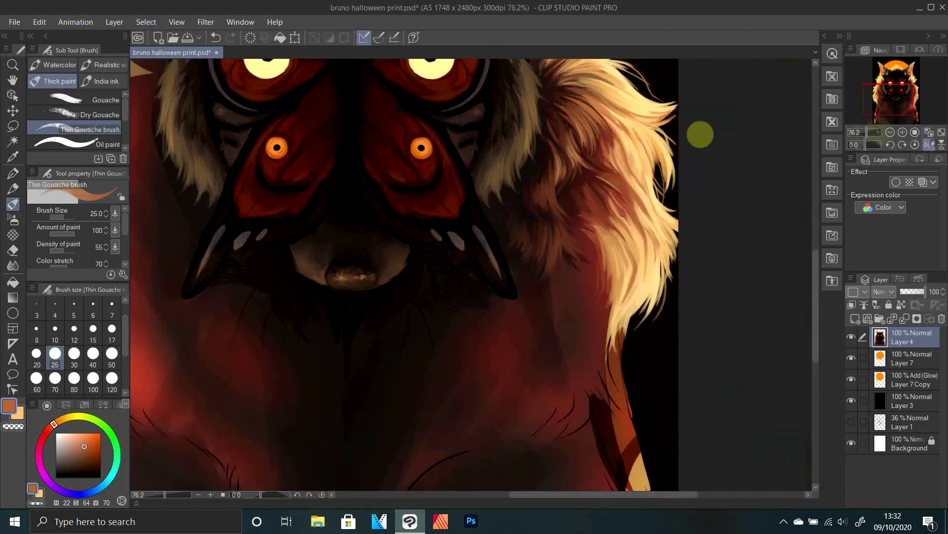
pyautogui.keyDown('alt'); pyautogui.click(620, 263); pyautogui.keyUp('alt')
pyautogui.moveTo(601, 281)
pyautogui.mouseDown()
pyautogui.moveTo(581, 354)
pyautogui.moveTo(585, 312)
pyautogui.moveTo(612, 298)
pyautogui.moveTo(599, 366)
pyautogui.mouseUp()
pyautogui.moveTo(612, 328); pyautogui.dragTo(601, 380)
# Add reddish-brown strands inside the pale fur edge and hang light orange locks at its lower end
pyautogui.keyDown('alt'); pyautogui.click(595, 232); pyautogui.keyUp('alt')
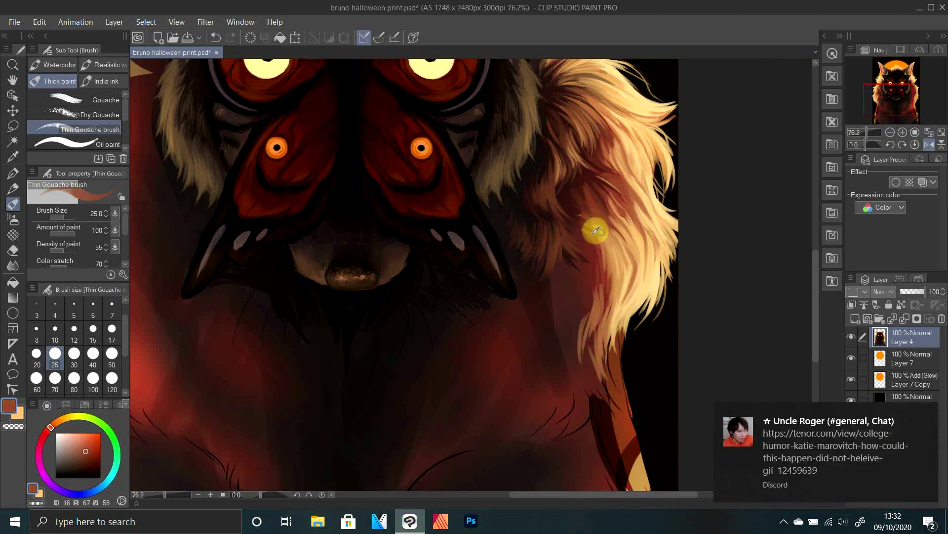
pyautogui.moveTo(596, 260); pyautogui.dragTo(569, 327)
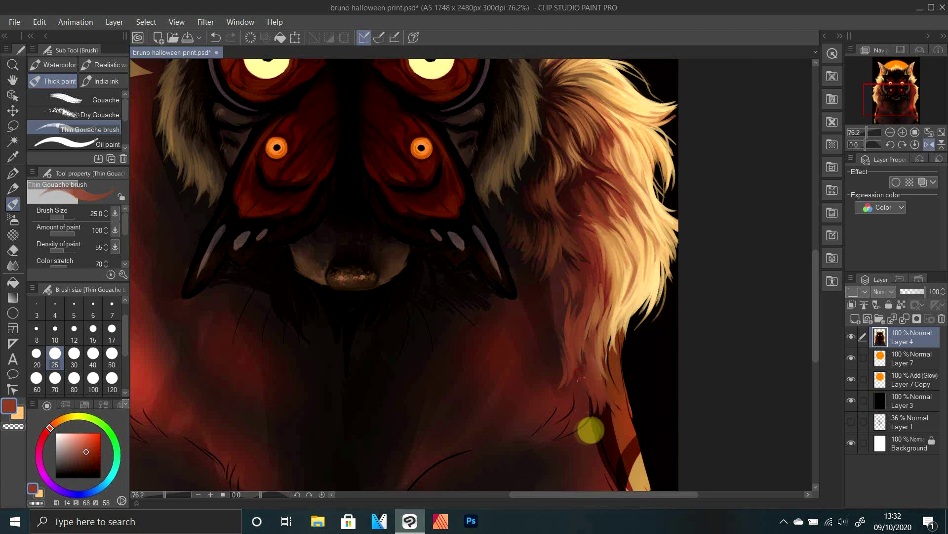
pyautogui.click(930, 144)
pyautogui.keyDown('alt'); pyautogui.click(329, 274); pyautogui.keyUp('alt')
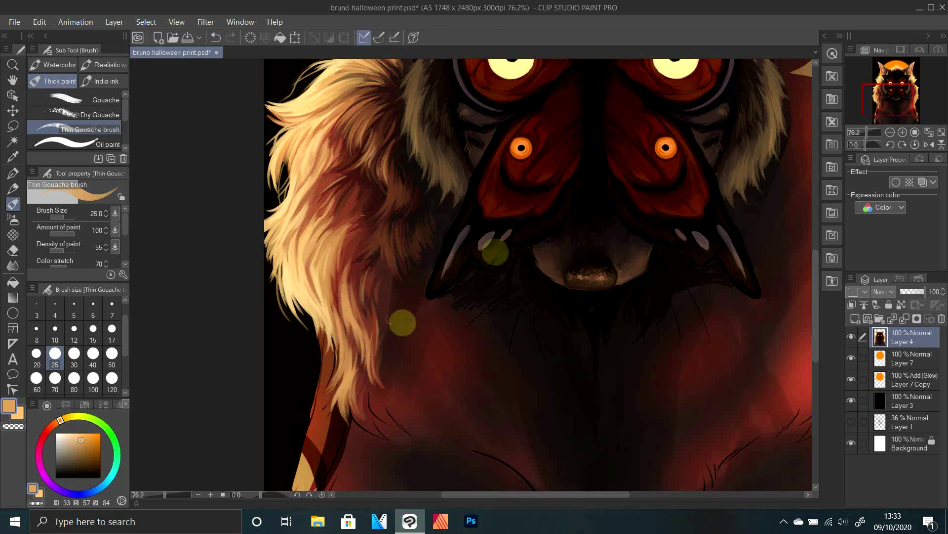
# Paint dark brown fur strokes along the curved line separating the red chest from the dark lower body
pyautogui.moveTo(867, 132); pyautogui.dragTo(863, 133)
pyautogui.click(888, 103)
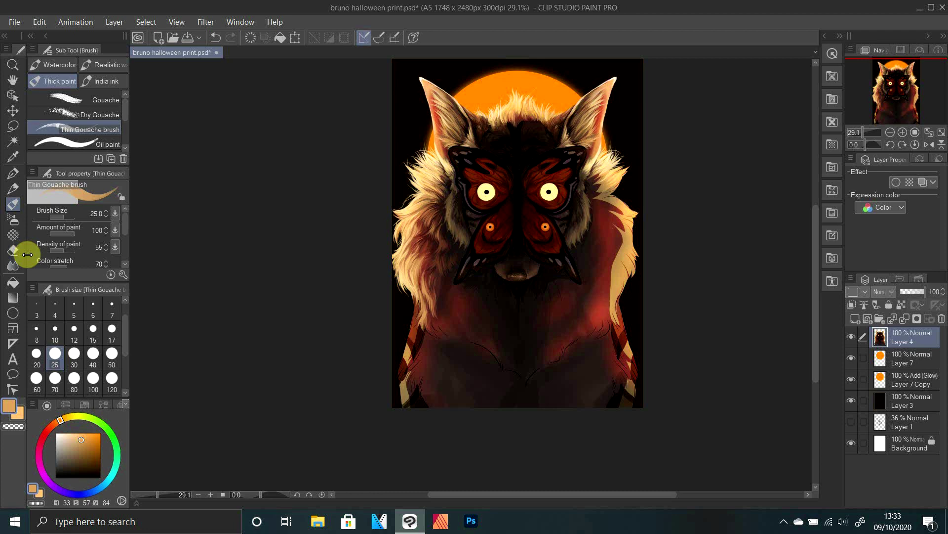
pyautogui.moveTo(863, 133); pyautogui.dragTo(868, 132)
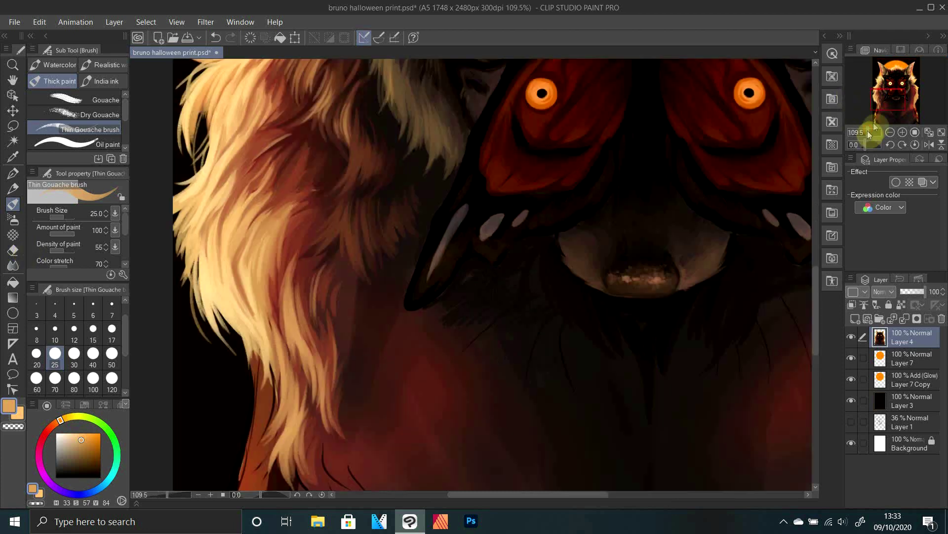
pyautogui.click(884, 103)
pyautogui.keyDown('alt'); pyautogui.click(433, 231); pyautogui.keyUp('alt')
pyautogui.click(888, 116)
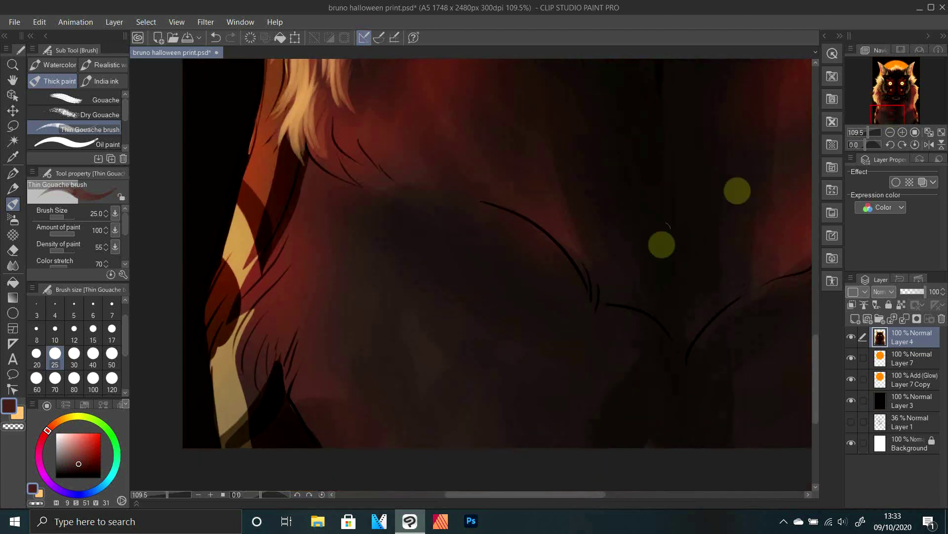
pyautogui.keyDown('alt'); pyautogui.click(636, 325); pyautogui.keyUp('alt')
pyautogui.moveTo(412, 173); pyautogui.dragTo(500, 218)
pyautogui.moveTo(430, 200)
pyautogui.mouseDown()
pyautogui.moveTo(342, 150)
pyautogui.moveTo(420, 201)
pyautogui.moveTo(516, 225)
pyautogui.mouseUp()
pyautogui.moveTo(308, 157); pyautogui.dragTo(368, 187)
# Paint dark fur tufts where the lower red side patch meets the dark body
pyautogui.moveTo(328, 178); pyautogui.dragTo(332, 225)
pyautogui.moveTo(308, 190)
pyautogui.mouseDown()
pyautogui.moveTo(289, 250)
pyautogui.moveTo(323, 308)
pyautogui.mouseUp()
pyautogui.moveTo(328, 252); pyautogui.dragTo(348, 313)
pyautogui.moveTo(340, 250)
pyautogui.mouseDown()
pyautogui.moveTo(384, 329)
pyautogui.moveTo(338, 379)
pyautogui.mouseUp()
pyautogui.keyDown('alt'); pyautogui.click(320, 206); pyautogui.keyUp('alt')
pyautogui.moveTo(317, 173); pyautogui.dragTo(321, 247)
pyautogui.moveTo(305, 171); pyautogui.dragTo(290, 232)
pyautogui.moveTo(340, 186); pyautogui.dragTo(369, 299)
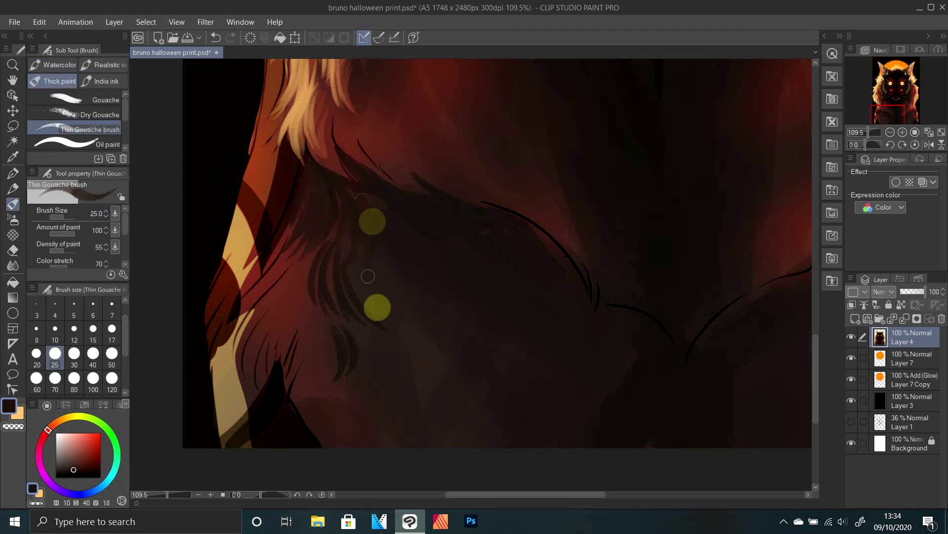
pyautogui.moveTo(353, 221); pyautogui.dragTo(317, 319)
# Paint sampled dark red fur strokes over the lower side patch, feathering its edge into the dark tufts
pyautogui.keyDown('alt'); pyautogui.click(292, 284); pyautogui.keyUp('alt')
pyautogui.moveTo(309, 200); pyautogui.dragTo(273, 324)
pyautogui.moveTo(307, 273); pyautogui.dragTo(296, 343)
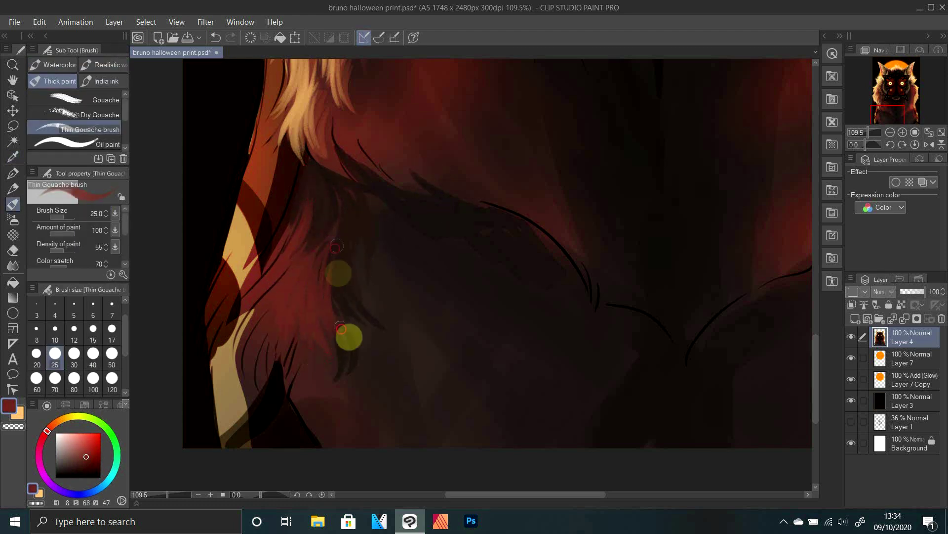
# Texture the two pale stripes on the lower outer side with cream fur strands and brownish-orange shading
pyautogui.keyDown('alt'); pyautogui.click(235, 216); pyautogui.keyUp('alt')
pyautogui.moveTo(240, 212); pyautogui.dragTo(261, 266)
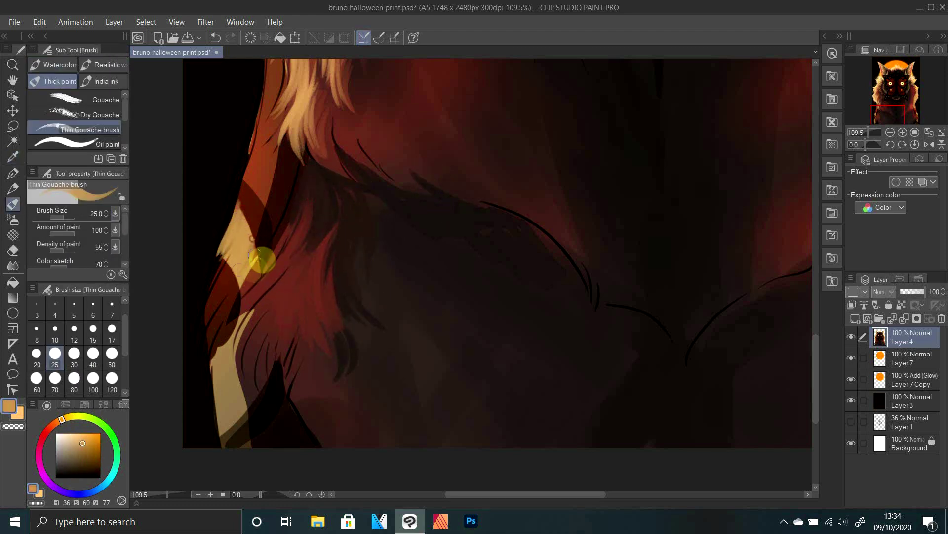
pyautogui.click(70, 433)
pyautogui.moveTo(241, 210); pyautogui.dragTo(221, 245)
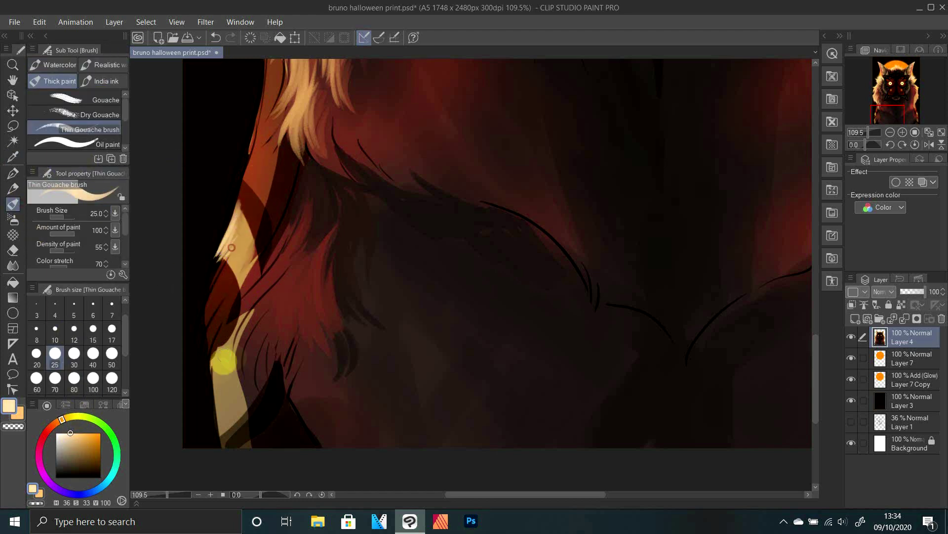
pyautogui.keyDown('alt'); pyautogui.click(223, 390); pyautogui.keyUp('alt')
pyautogui.keyDown('alt'); pyautogui.click(249, 246); pyautogui.keyUp('alt')
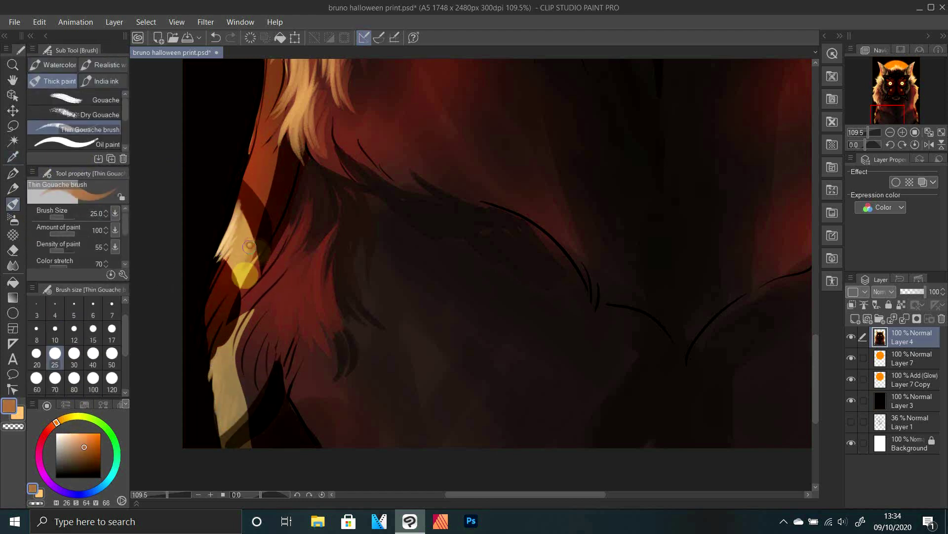
pyautogui.moveTo(246, 290); pyautogui.dragTo(252, 269)
pyautogui.moveTo(249, 345)
pyautogui.mouseDown()
pyautogui.moveTo(243, 392)
pyautogui.moveTo(252, 403)
pyautogui.mouseUp()
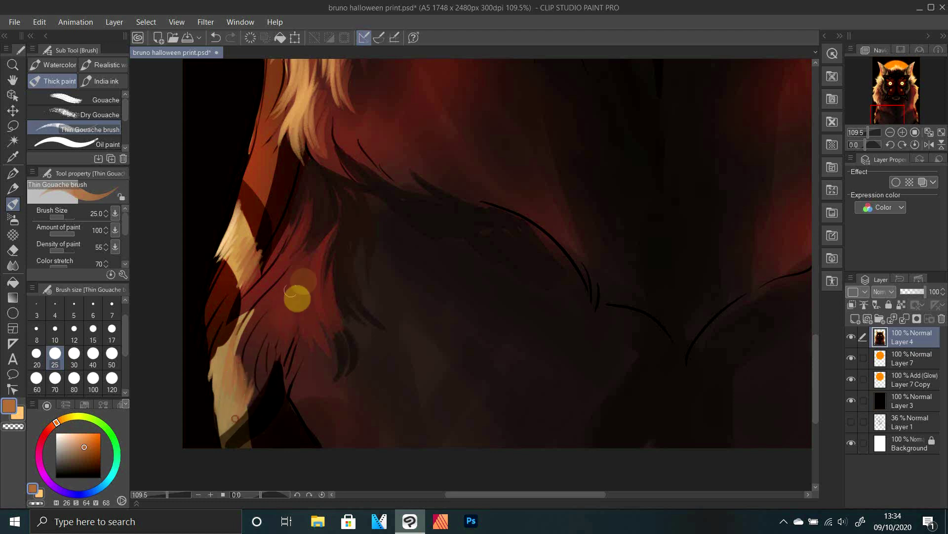
# Highlight the lower red side patch with reddish-brown strokes and sample dark red from the chest fur
pyautogui.keyDown('alt'); pyautogui.click(320, 114); pyautogui.keyUp('alt')
pyautogui.moveTo(310, 299); pyautogui.dragTo(326, 341)
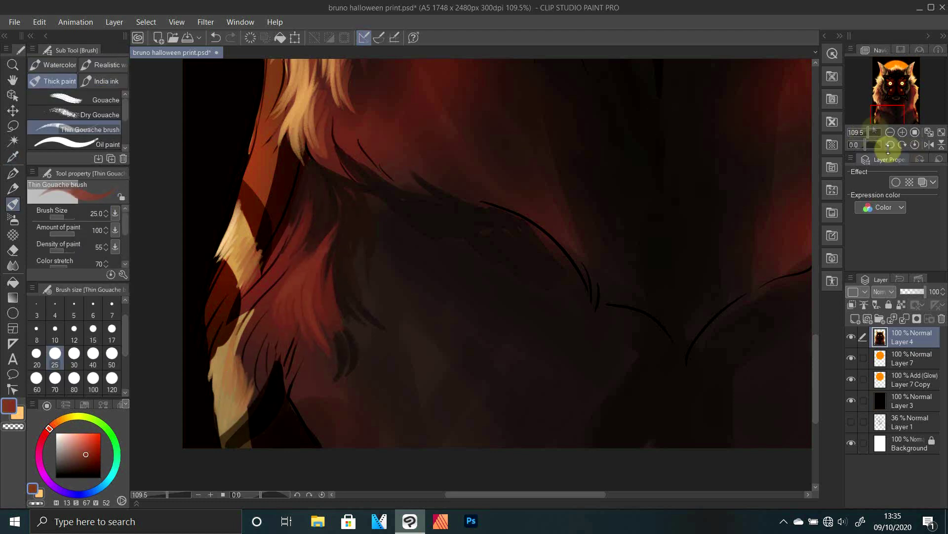
pyautogui.moveTo(863, 133); pyautogui.dragTo(865, 142)
pyautogui.click(915, 145)
pyautogui.click(903, 133)
pyautogui.click(903, 134)
pyautogui.click(903, 133)
pyautogui.click(929, 144)
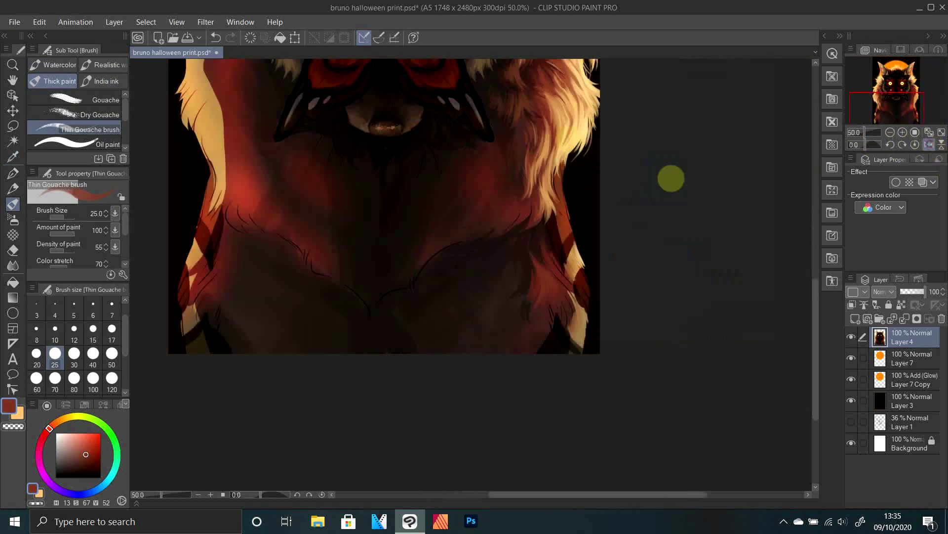
pyautogui.keyDown('alt'); pyautogui.click(530, 153); pyautogui.keyUp('alt')
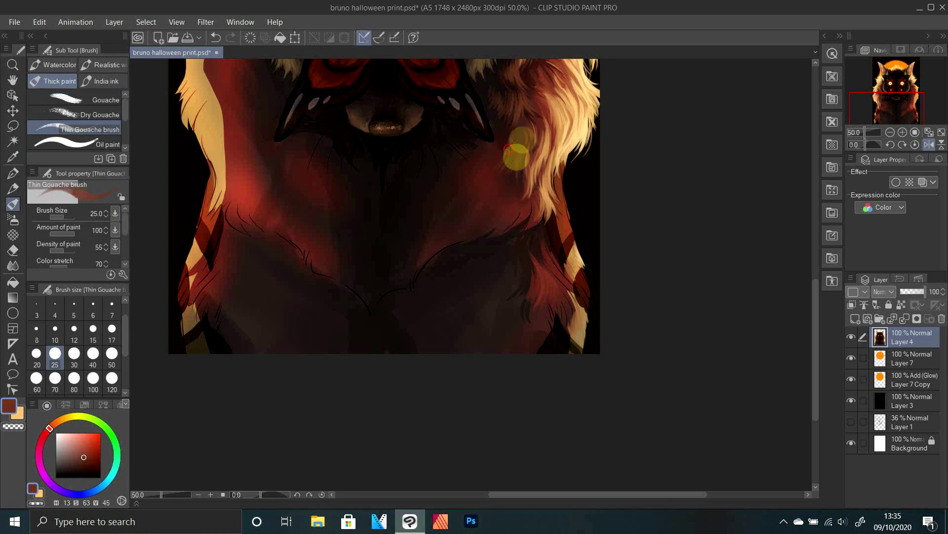
# Paint a reddish-brown fur tuft below the pale locks, overlapping the dark line under the chest
pyautogui.click(929, 144)
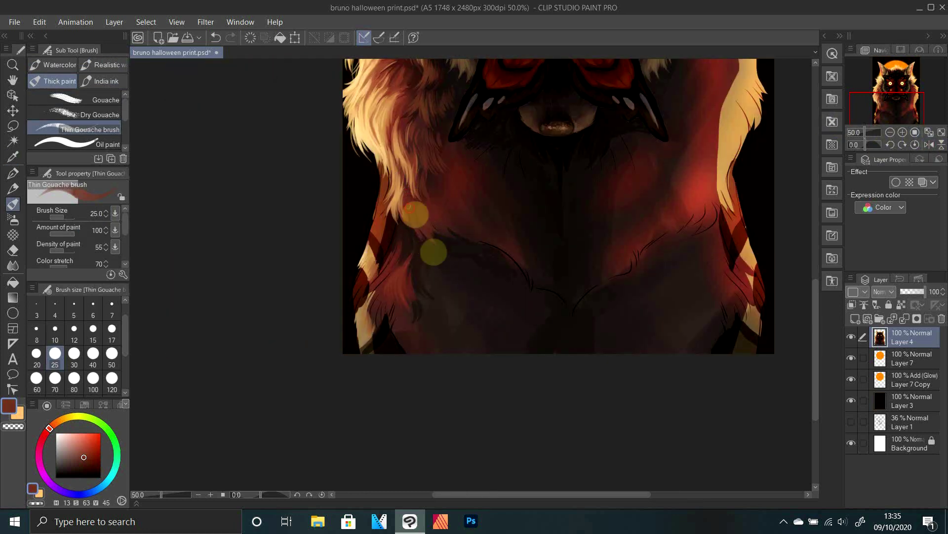
pyautogui.moveTo(408, 204); pyautogui.dragTo(446, 244)
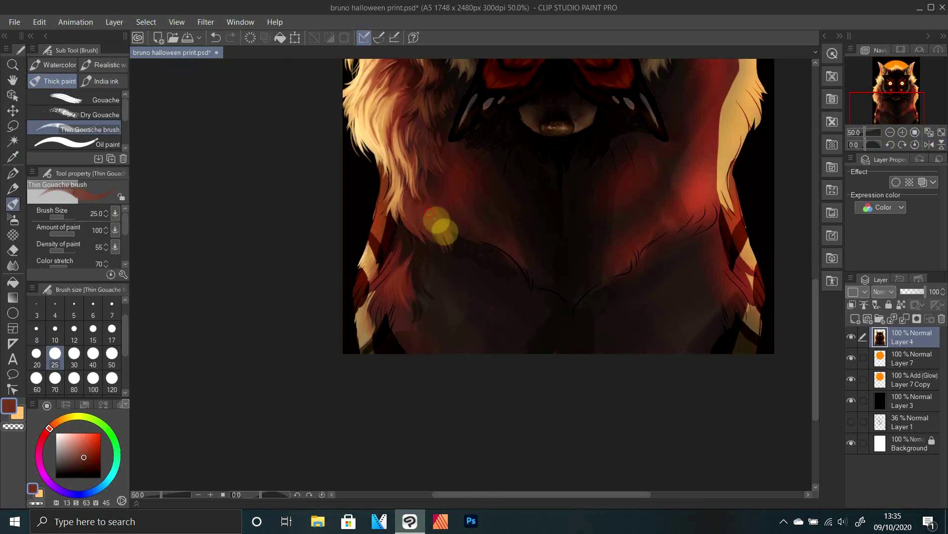
pyautogui.keyDown('alt'); pyautogui.click(433, 186); pyautogui.keyUp('alt')
pyautogui.moveTo(426, 205); pyautogui.dragTo(449, 231)
# Separate the strands of the reddish-brown chest tuft with sampled dark red and brown strokes
pyautogui.keyDown('alt'); pyautogui.click(430, 208); pyautogui.keyUp('alt')
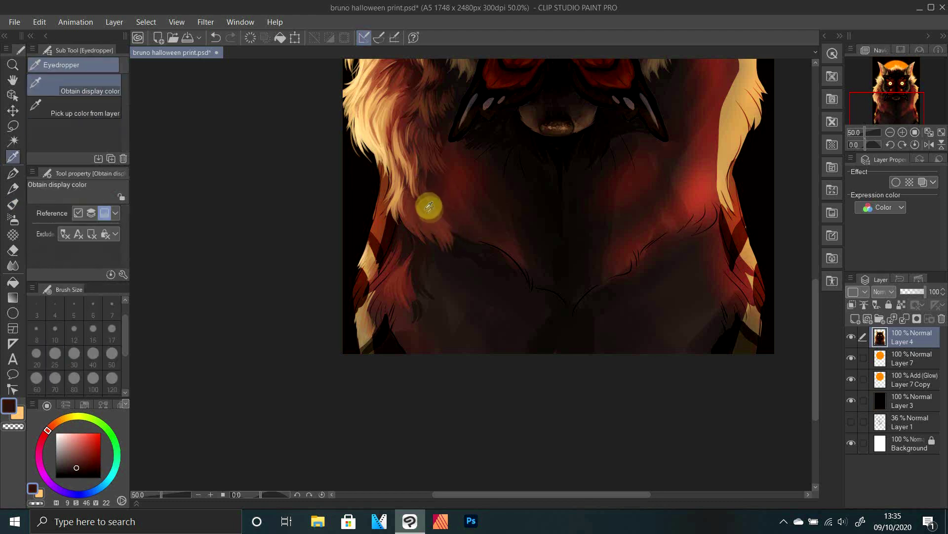
pyautogui.moveTo(865, 132); pyautogui.dragTo(871, 133)
pyautogui.keyDown('alt'); pyautogui.click(414, 259); pyautogui.keyUp('alt')
pyautogui.moveTo(345, 192); pyautogui.dragTo(434, 252)
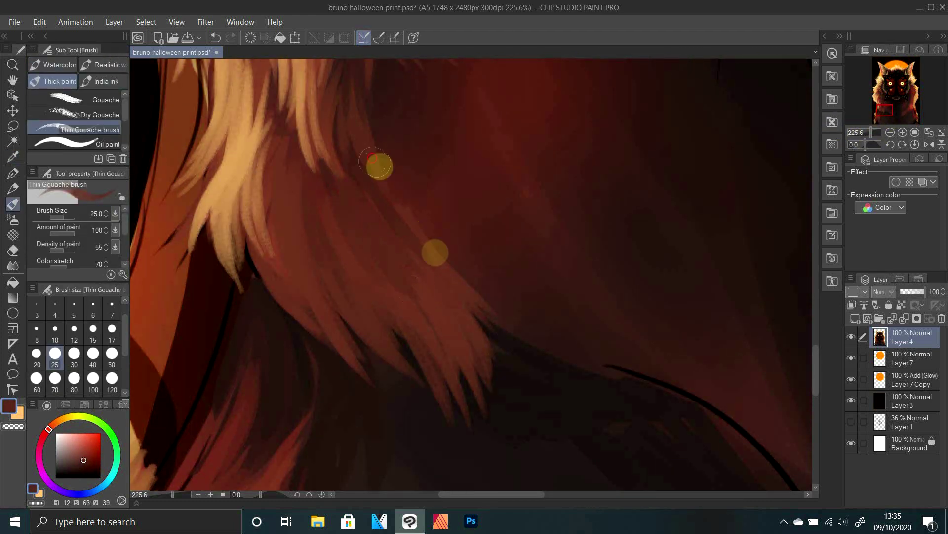
pyautogui.moveTo(376, 164); pyautogui.dragTo(477, 262)
pyautogui.keyDown('alt'); pyautogui.click(445, 284); pyautogui.keyUp('alt')
pyautogui.moveTo(368, 201); pyautogui.dragTo(430, 308)
# Widen the chest tuft toward the middle of the chest with curved reddish-brown strands
pyautogui.moveTo(470, 199); pyautogui.dragTo(532, 292)
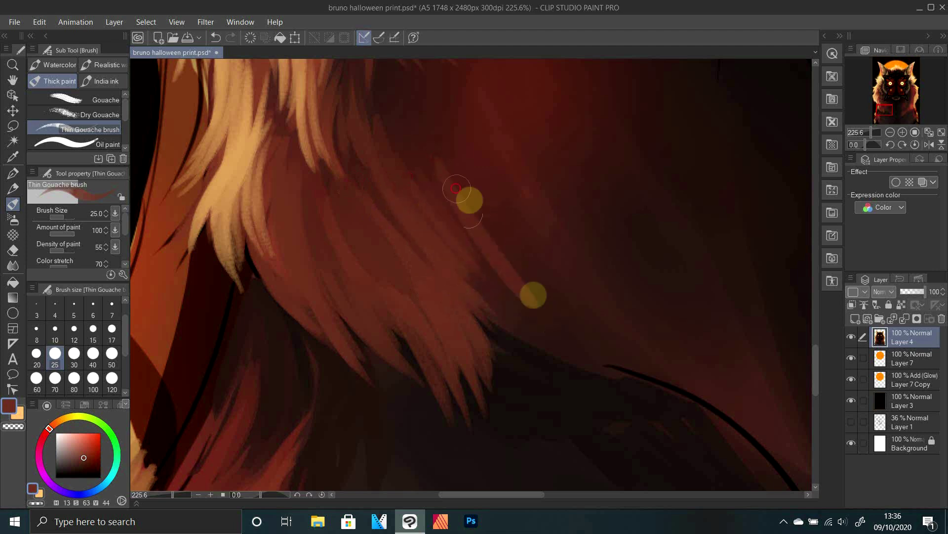
pyautogui.moveTo(415, 148); pyautogui.dragTo(473, 225)
pyautogui.moveTo(536, 259); pyautogui.dragTo(535, 282)
pyautogui.moveTo(498, 242)
pyautogui.mouseDown()
pyautogui.moveTo(535, 338)
pyautogui.moveTo(512, 393)
pyautogui.mouseUp()
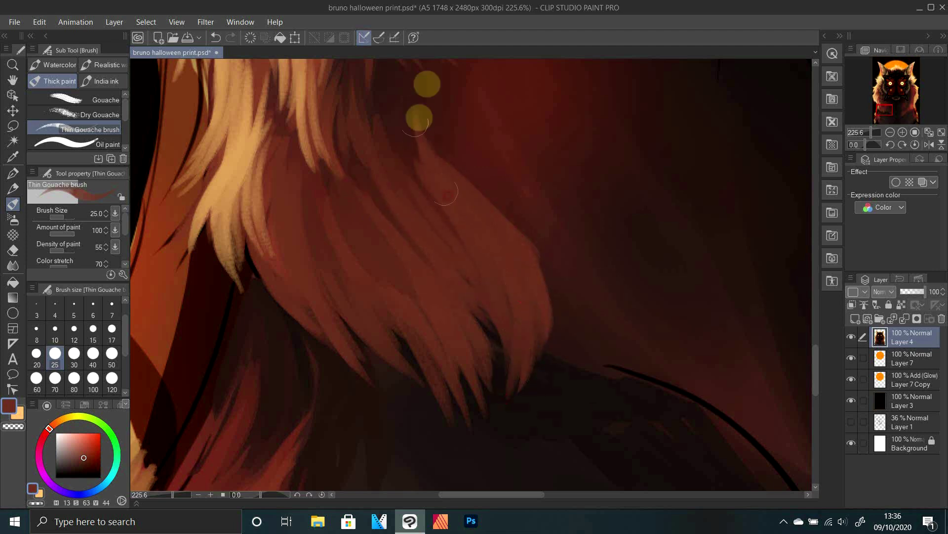
# Add dark red strands beside the chest tuft, extending the fur over the start of the curved outline
pyautogui.moveTo(871, 132); pyautogui.dragTo(870, 133)
pyautogui.click(13, 312)
pyautogui.click(13, 205)
pyautogui.keyDown('alt'); pyautogui.click(481, 199); pyautogui.keyUp('alt')
pyautogui.moveTo(487, 234); pyautogui.dragTo(544, 341)
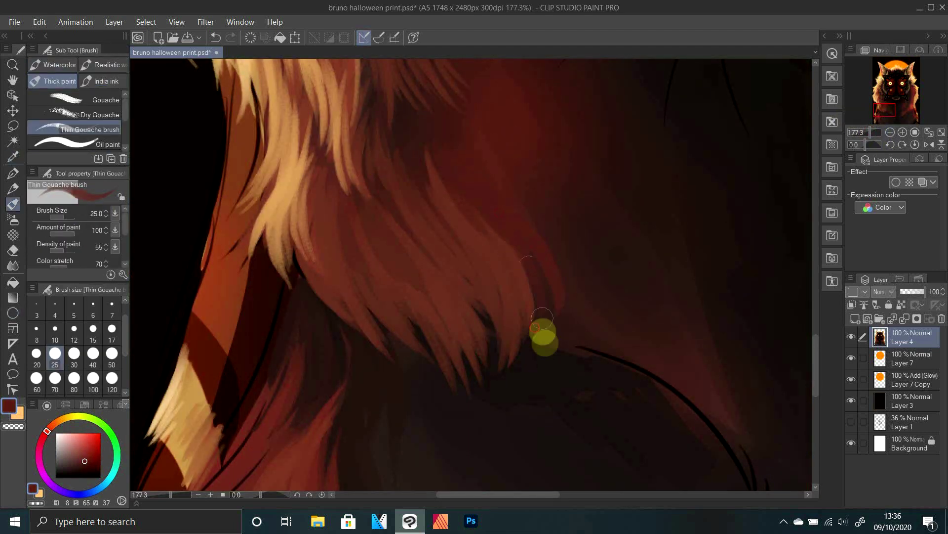
pyautogui.keyDown('alt'); pyautogui.click(484, 210); pyautogui.keyUp('alt')
pyautogui.moveTo(489, 216); pyautogui.dragTo(588, 381)
pyautogui.moveTo(559, 322); pyautogui.dragTo(605, 373)
# Shade between the strands of the chest tuft with long strokes in a sampled darker tone
pyautogui.keyDown('alt'); pyautogui.click(415, 126); pyautogui.keyUp('alt')
pyautogui.moveTo(418, 144)
pyautogui.mouseDown()
pyautogui.moveTo(407, 110)
pyautogui.moveTo(477, 272)
pyautogui.mouseUp()
pyautogui.moveTo(383, 230)
pyautogui.mouseDown()
pyautogui.moveTo(439, 306)
pyautogui.moveTo(408, 269)
pyautogui.mouseUp()
pyautogui.moveTo(345, 214); pyautogui.dragTo(382, 312)
pyautogui.moveTo(341, 190)
pyautogui.mouseDown()
pyautogui.moveTo(326, 232)
pyautogui.moveTo(373, 331)
pyautogui.mouseUp()
# Paint lighter reddish-brown strands over the chest tuft beneath the pale locks
pyautogui.keyDown('alt'); pyautogui.click(297, 192); pyautogui.keyUp('alt')
pyautogui.keyDown('alt'); pyautogui.click(317, 211); pyautogui.keyUp('alt')
pyautogui.moveTo(329, 237); pyautogui.dragTo(385, 346)
pyautogui.moveTo(316, 255); pyautogui.dragTo(367, 348)
pyautogui.moveTo(299, 249); pyautogui.dragTo(320, 315)
pyautogui.moveTo(308, 280); pyautogui.dragTo(338, 349)
pyautogui.moveTo(365, 247); pyautogui.dragTo(425, 351)
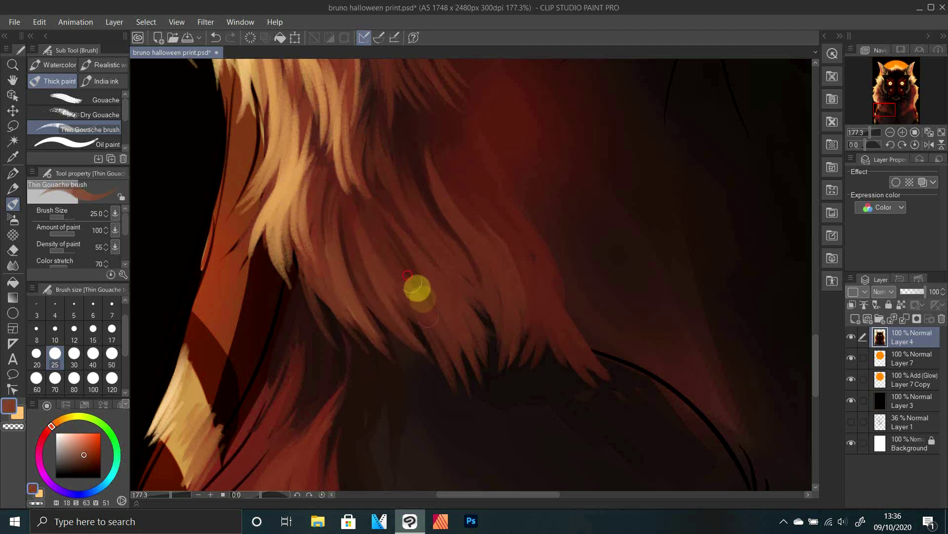
# Paint long lighter reddish-brown strands down the lower half of the chest tuft
pyautogui.moveTo(399, 247); pyautogui.dragTo(456, 361)
pyautogui.moveTo(429, 274); pyautogui.dragTo(469, 401)
pyautogui.moveTo(461, 312); pyautogui.dragTo(486, 366)
pyautogui.moveTo(437, 183); pyautogui.dragTo(509, 340)
pyautogui.moveTo(468, 227)
pyautogui.mouseDown()
pyautogui.moveTo(493, 245)
pyautogui.moveTo(506, 363)
pyautogui.mouseUp()
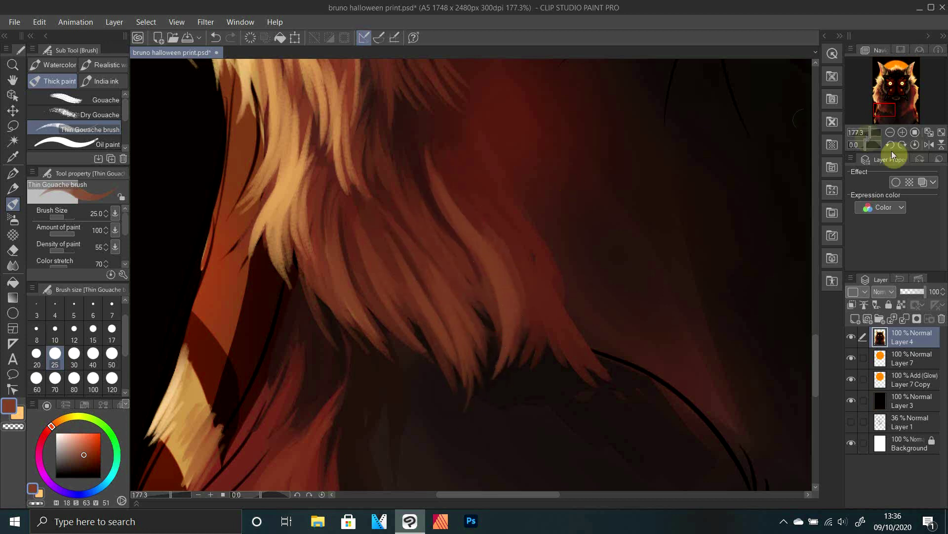
# Mirror the canvas view and paint sampled dark red strands across the chest between the tuft and the dark center
pyautogui.moveTo(871, 133); pyautogui.dragTo(868, 133)
pyautogui.click(930, 145)
pyautogui.keyDown('alt'); pyautogui.click(466, 192); pyautogui.keyUp('alt')
pyautogui.moveTo(481, 144); pyautogui.dragTo(422, 232)
pyautogui.moveTo(448, 178)
pyautogui.mouseDown()
pyautogui.moveTo(420, 262)
pyautogui.moveTo(413, 217)
pyautogui.mouseUp()
pyautogui.moveTo(420, 276)
pyautogui.mouseDown()
pyautogui.moveTo(377, 336)
pyautogui.moveTo(378, 297)
pyautogui.mouseUp()
pyautogui.moveTo(405, 233); pyautogui.dragTo(375, 252)
pyautogui.moveTo(418, 296); pyautogui.dragTo(378, 331)
pyautogui.moveTo(378, 297); pyautogui.dragTo(348, 341)
pyautogui.moveTo(358, 299); pyautogui.dragTo(305, 358)
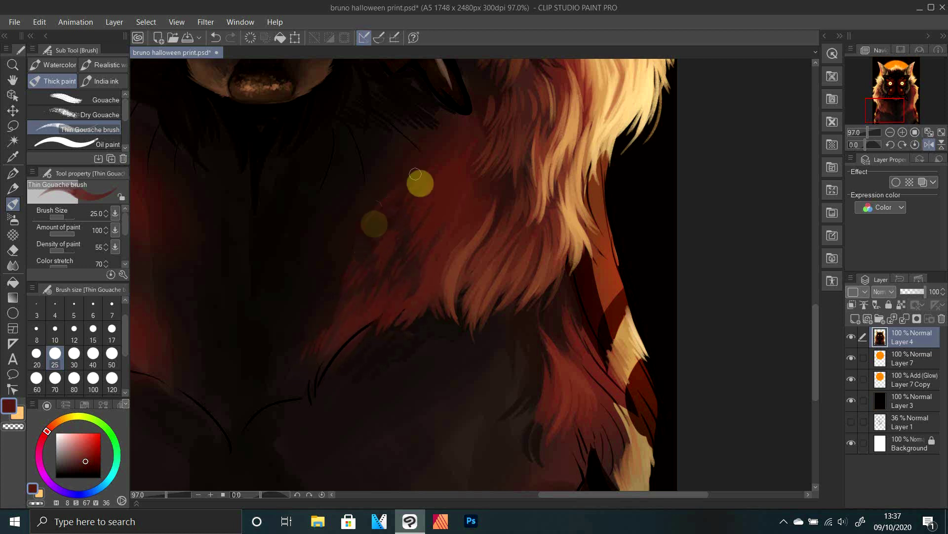
# Soften the new dark red chest strands with the Blend tool
pyautogui.press('e')
pyautogui.click(95, 227)
pyautogui.press('j')
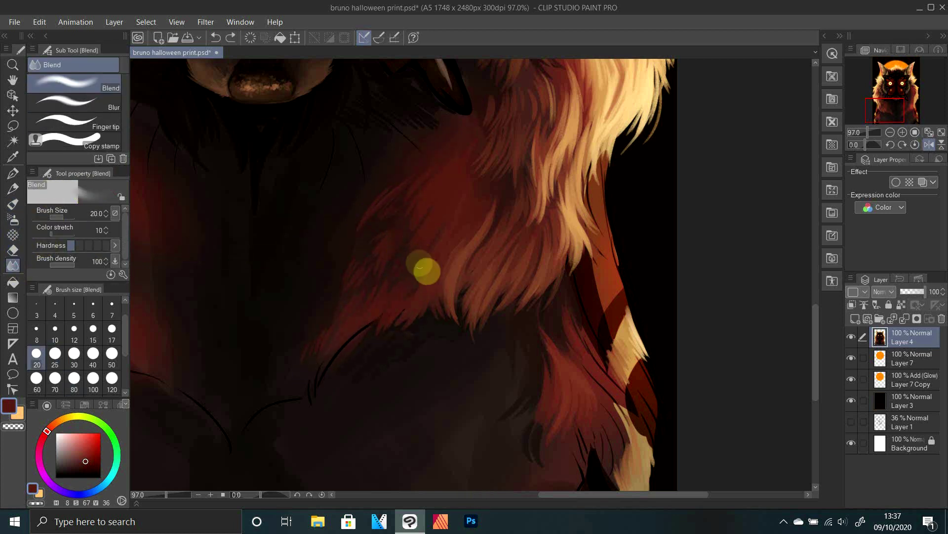
# Paint near-black strands with the Thin Gouache brush below the muzzle and lower wing, down the middle of the chest
pyautogui.click(861, 133)
pyautogui.click(883, 92)
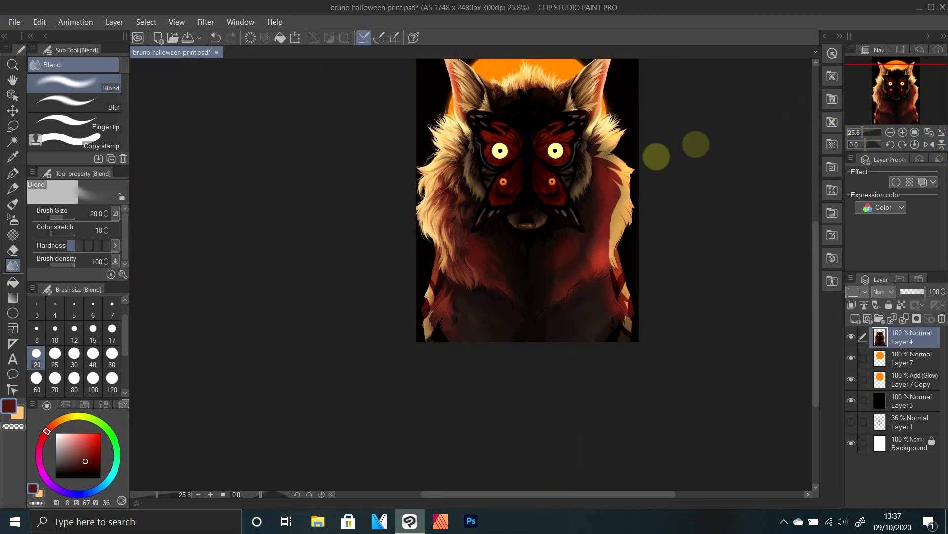
pyautogui.click(869, 132)
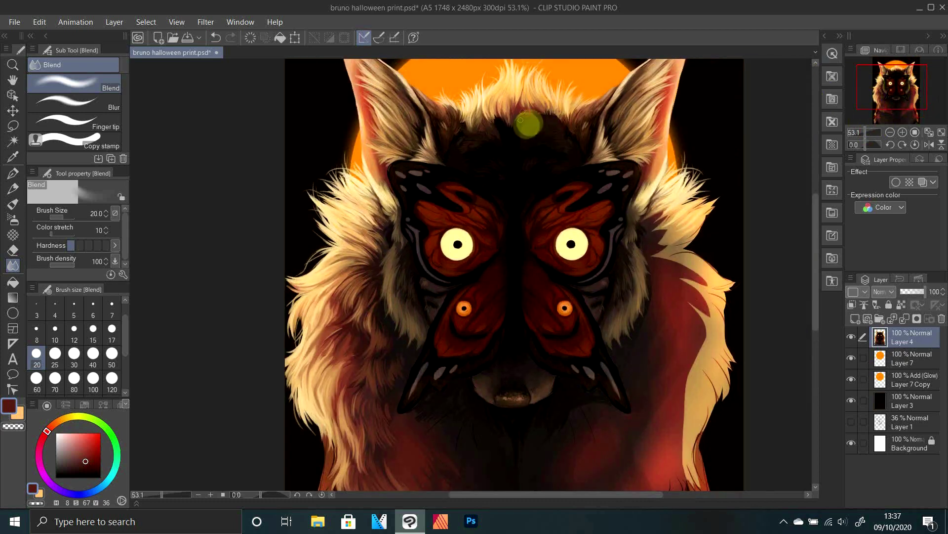
pyautogui.click(861, 133)
pyautogui.click(867, 132)
pyautogui.moveTo(893, 93); pyautogui.dragTo(898, 108)
pyautogui.click(13, 204)
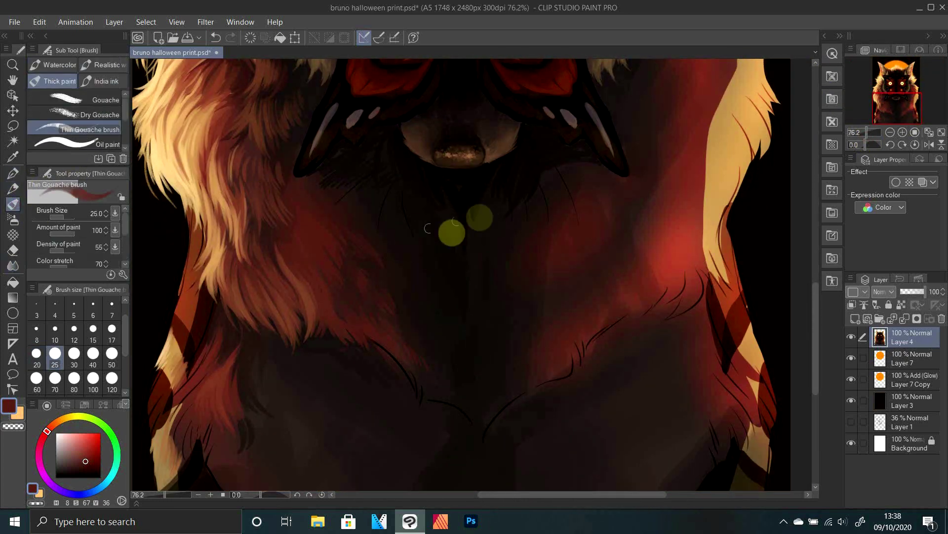
pyautogui.keyDown('alt'); pyautogui.click(452, 233); pyautogui.keyUp('alt')
pyautogui.moveTo(455, 269)
pyautogui.mouseDown()
pyautogui.moveTo(472, 328)
pyautogui.moveTo(453, 341)
pyautogui.mouseUp()
pyautogui.moveTo(401, 184)
pyautogui.mouseDown()
pyautogui.moveTo(404, 215)
pyautogui.moveTo(439, 242)
pyautogui.mouseUp()
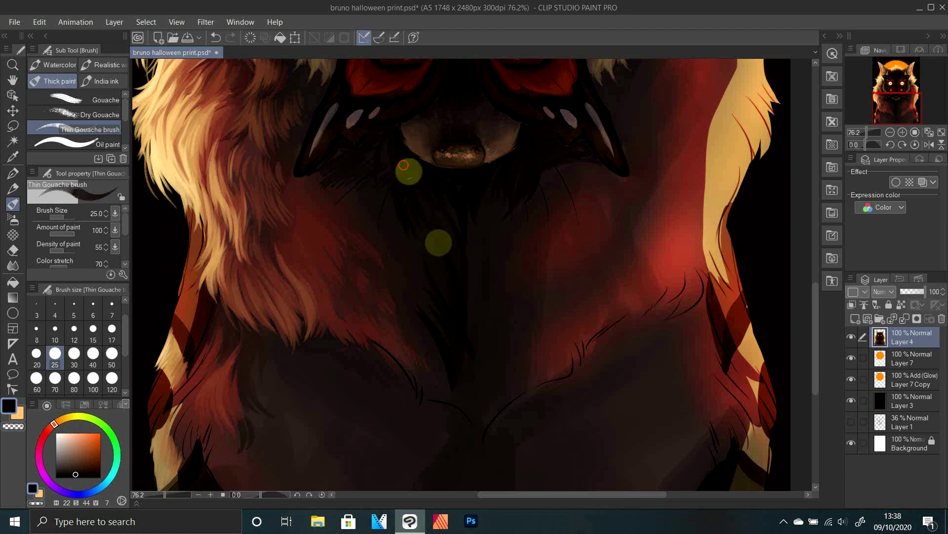
pyautogui.moveTo(427, 176); pyautogui.dragTo(452, 215)
pyautogui.moveTo(464, 188); pyautogui.dragTo(460, 239)
pyautogui.moveTo(356, 183)
pyautogui.mouseDown()
pyautogui.moveTo(415, 265)
pyautogui.moveTo(401, 194)
pyautogui.mouseUp()
# Paint very dark reddish-brown strands from the lower wing tip down toward the middle of the chest
pyautogui.keyDown('alt'); pyautogui.click(307, 194); pyautogui.keyUp('alt')
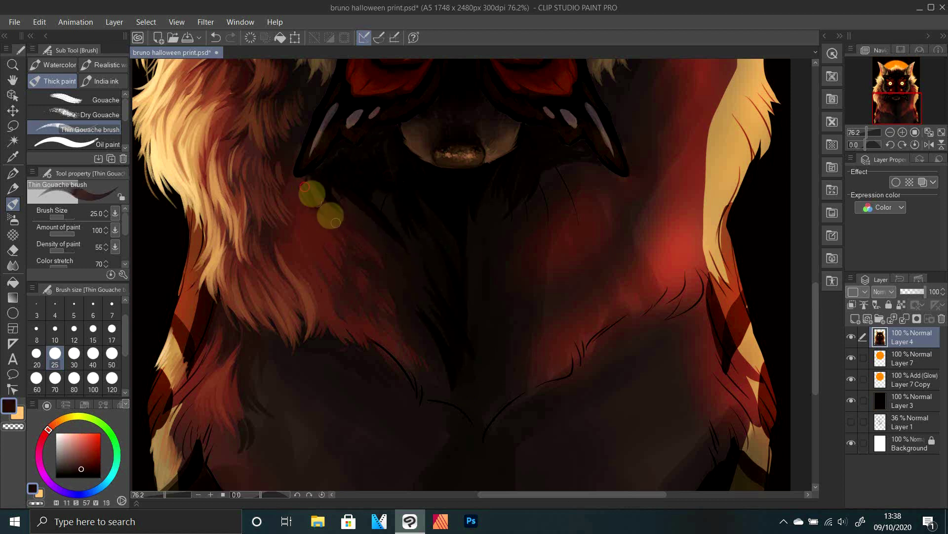
pyautogui.moveTo(314, 193); pyautogui.dragTo(372, 234)
pyautogui.keyDown('alt'); pyautogui.click(303, 179); pyautogui.keyUp('alt')
pyautogui.moveTo(370, 185); pyautogui.dragTo(432, 290)
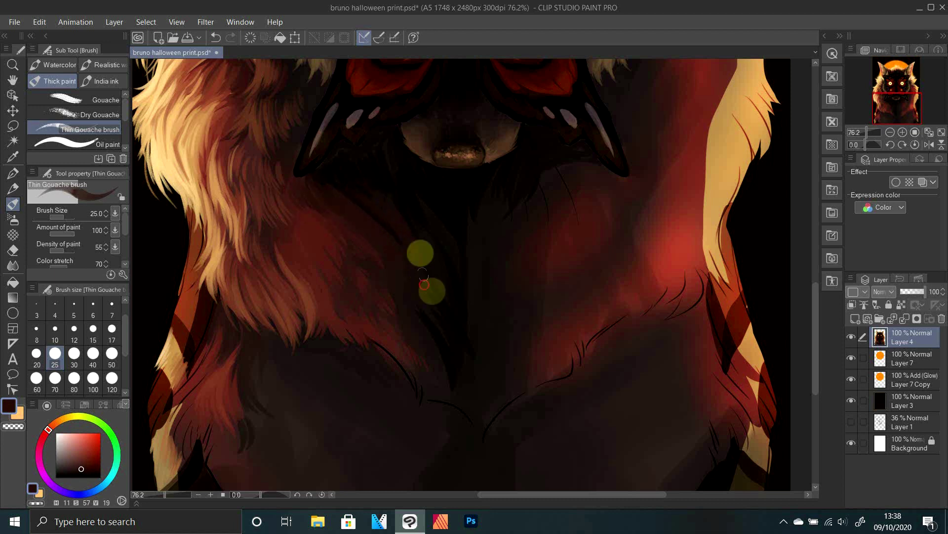
pyautogui.moveTo(391, 249); pyautogui.dragTo(443, 357)
pyautogui.moveTo(405, 304); pyautogui.dragTo(438, 324)
# Extend the chest fur toward the center line with strands in a sampled dark red
pyautogui.keyDown('alt'); pyautogui.click(344, 228); pyautogui.keyUp('alt')
pyautogui.keyDown('alt'); pyautogui.click(397, 269); pyautogui.keyUp('alt')
pyautogui.keyDown('alt'); pyautogui.click(414, 287); pyautogui.keyUp('alt')
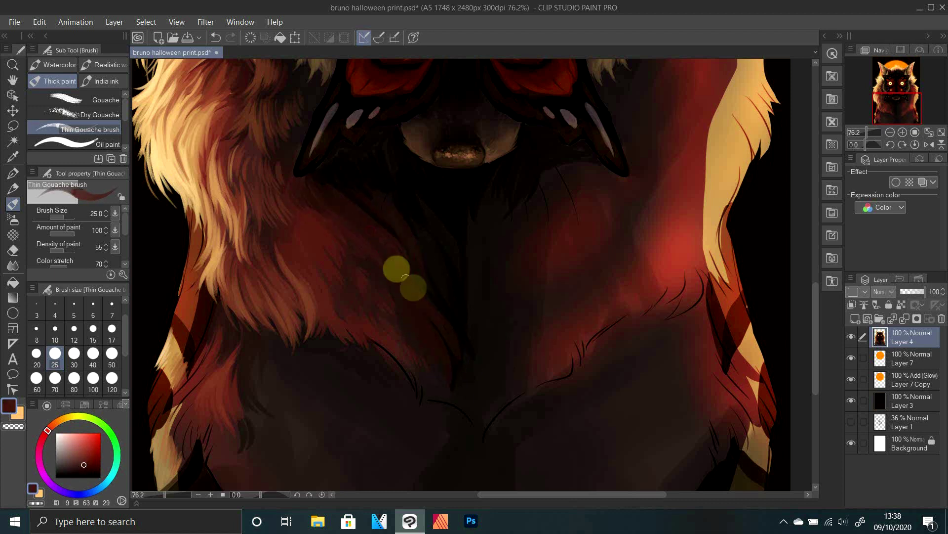
pyautogui.moveTo(361, 208); pyautogui.dragTo(415, 242)
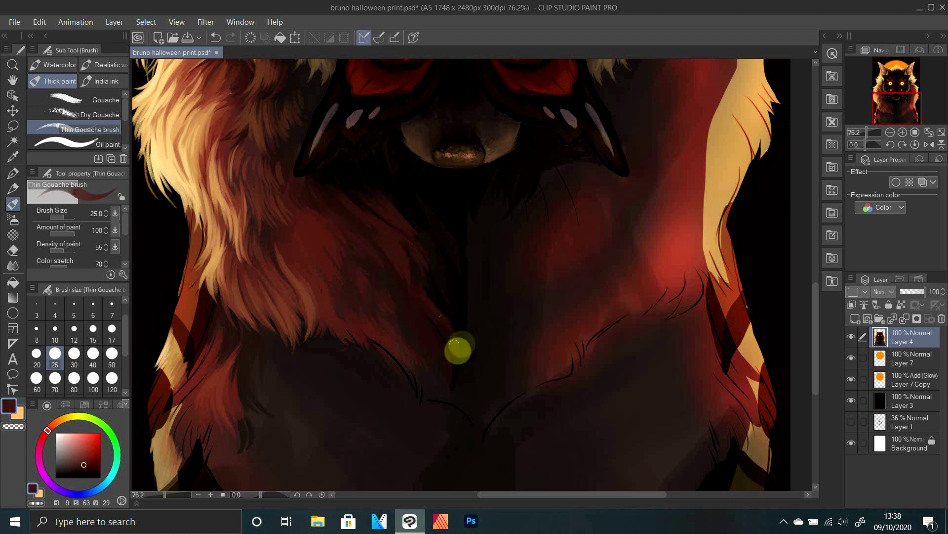
pyautogui.keyDown('alt'); pyautogui.click(431, 244); pyautogui.keyUp('alt')
# Shape the chest fur's inner edge along the center line with sampled near-black and dark red strands
pyautogui.keyDown('alt'); pyautogui.click(465, 311); pyautogui.keyUp('alt')
pyautogui.keyDown('alt'); pyautogui.click(439, 274); pyautogui.keyUp('alt')
pyautogui.keyDown('alt'); pyautogui.click(445, 309); pyautogui.keyUp('alt')
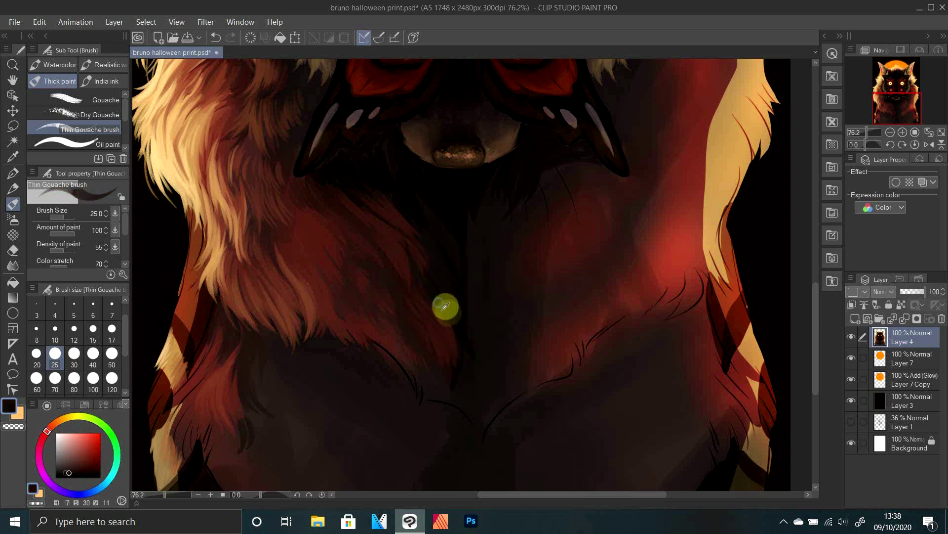
pyautogui.keyDown('alt'); pyautogui.click(472, 359); pyautogui.keyUp('alt')
pyautogui.keyDown('alt'); pyautogui.click(451, 308); pyautogui.keyUp('alt')
pyautogui.keyDown('alt'); pyautogui.click(442, 339); pyautogui.keyUp('alt')
pyautogui.moveTo(438, 300); pyautogui.dragTo(475, 355)
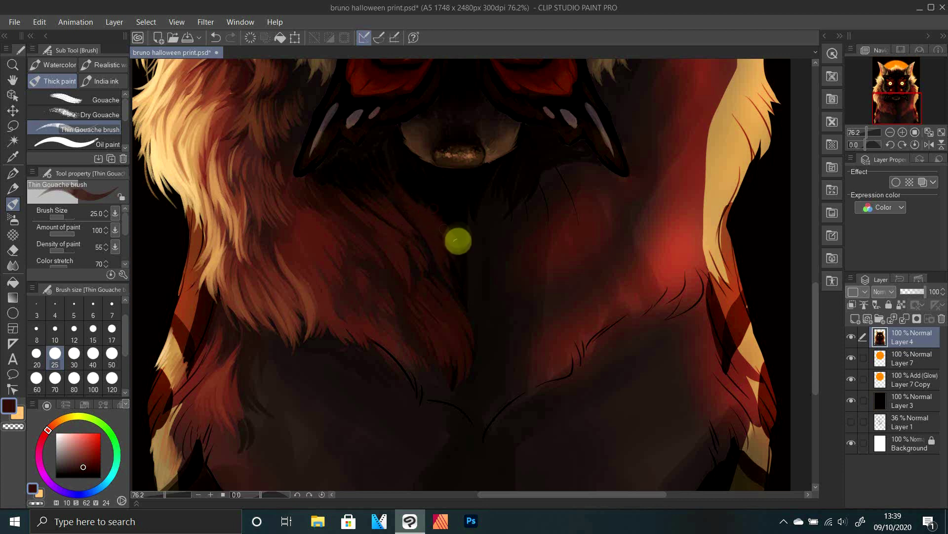
# Cover the curved outline under the chest fur and finish its lower edge with dark red strand tips
pyautogui.click(863, 131)
pyautogui.moveTo(863, 131); pyautogui.dragTo(866, 132)
pyautogui.keyDown('alt'); pyautogui.click(375, 356); pyautogui.keyUp('alt')
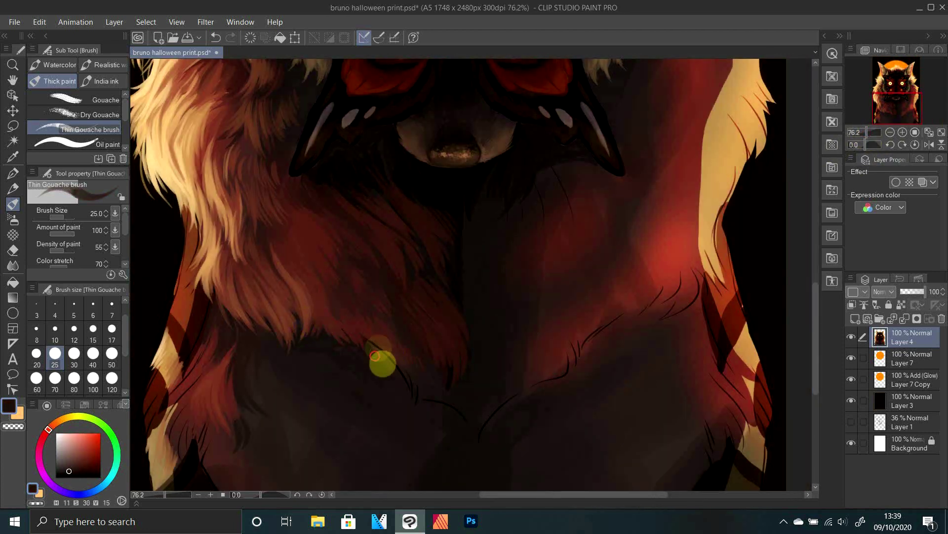
pyautogui.moveTo(406, 382); pyautogui.dragTo(425, 410)
pyautogui.moveTo(380, 329); pyautogui.dragTo(400, 371)
pyautogui.keyDown('alt'); pyautogui.click(338, 274); pyautogui.keyUp('alt')
pyautogui.moveTo(359, 316)
pyautogui.mouseDown()
pyautogui.moveTo(396, 386)
pyautogui.moveTo(367, 360)
pyautogui.mouseUp()
pyautogui.moveTo(395, 331)
pyautogui.mouseDown()
pyautogui.moveTo(413, 377)
pyautogui.moveTo(443, 375)
pyautogui.mouseUp()
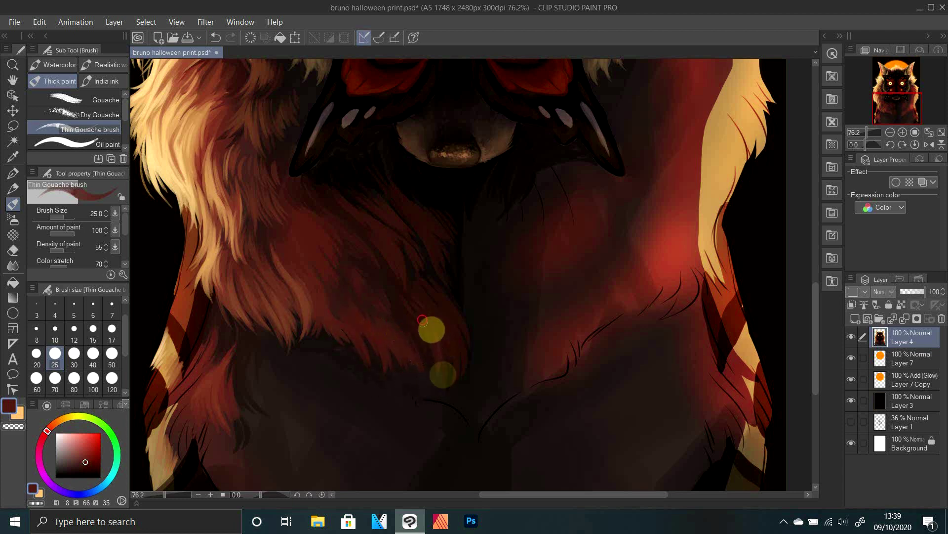
# Add near-black strands along the chest's center line and between the red chest strands, checking in mirrored view
pyautogui.keyDown('alt'); pyautogui.click(464, 340); pyautogui.keyUp('alt')
pyautogui.click(927, 144)
pyautogui.keyDown('alt'); pyautogui.click(536, 172); pyautogui.keyUp('alt')
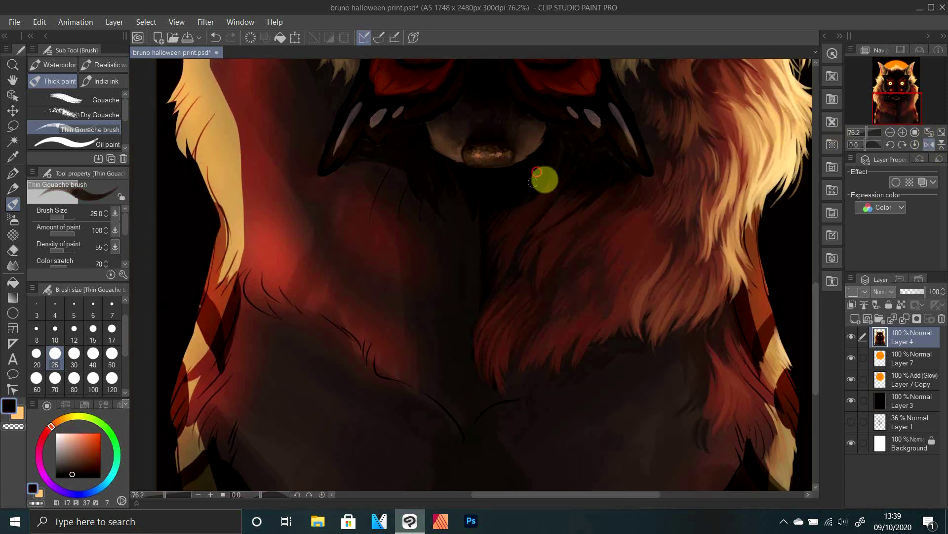
pyautogui.moveTo(512, 234); pyautogui.dragTo(471, 341)
pyautogui.moveTo(473, 272); pyautogui.dragTo(454, 323)
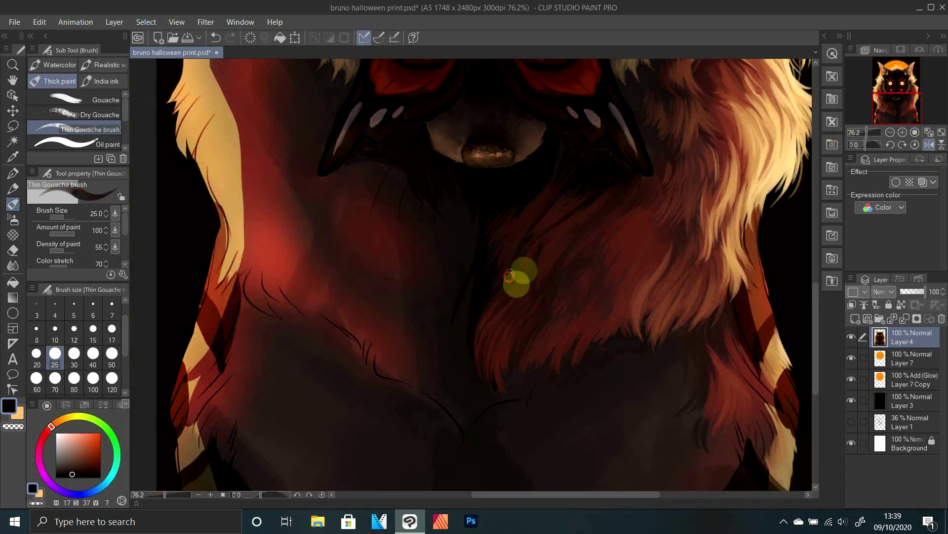
pyautogui.moveTo(569, 250); pyautogui.dragTo(548, 293)
pyautogui.click(928, 144)
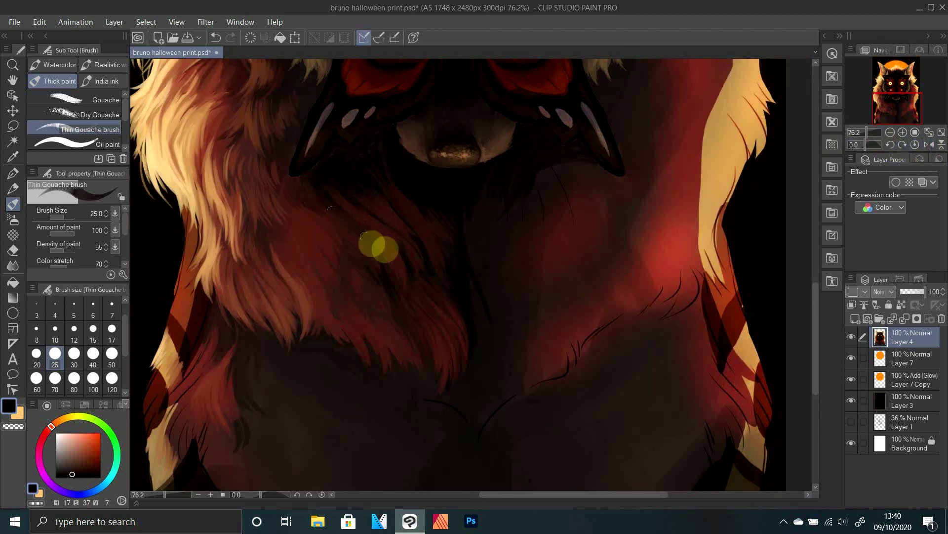
# Blend the upper chest strands where the pale fur meets the red
pyautogui.keyDown('alt'); pyautogui.click(336, 294); pyautogui.keyUp('alt')
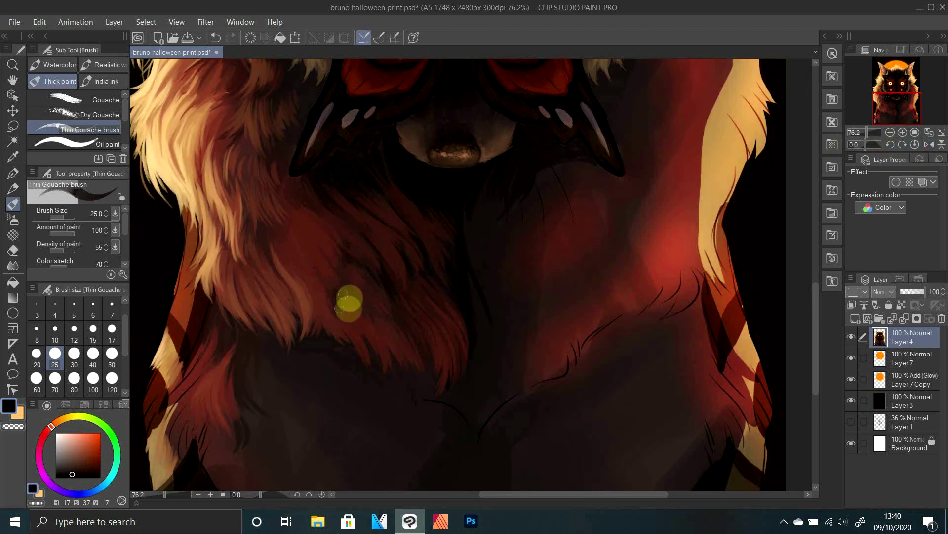
pyautogui.click(12, 266)
pyautogui.moveTo(265, 222); pyautogui.dragTo(326, 251)
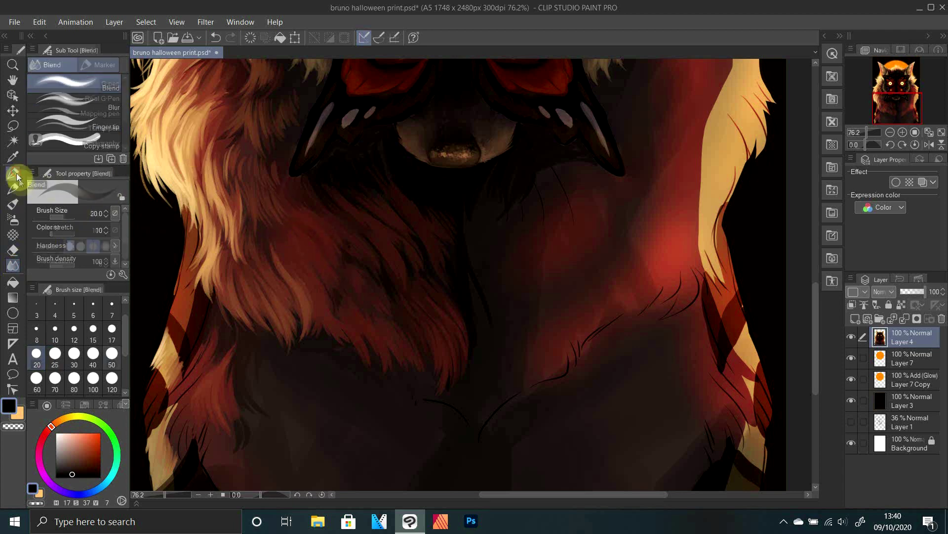
# Paint sampled red strands over the lower-side tuft beside the striped arm, down to the canvas edge
pyautogui.click(13, 204)
pyautogui.press('h')
pyautogui.scroll(-5, 643, 200)
pyautogui.keyDown('alt'); pyautogui.click(721, 261); pyautogui.keyUp('alt')
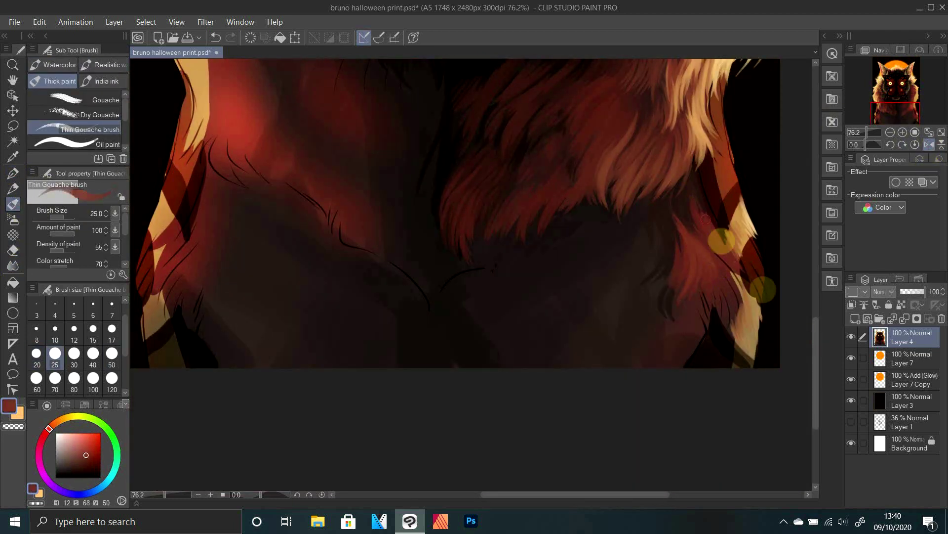
pyautogui.moveTo(706, 219); pyautogui.dragTo(739, 283)
pyautogui.moveTo(706, 247); pyautogui.dragTo(728, 330)
pyautogui.moveTo(702, 292); pyautogui.dragTo(707, 355)
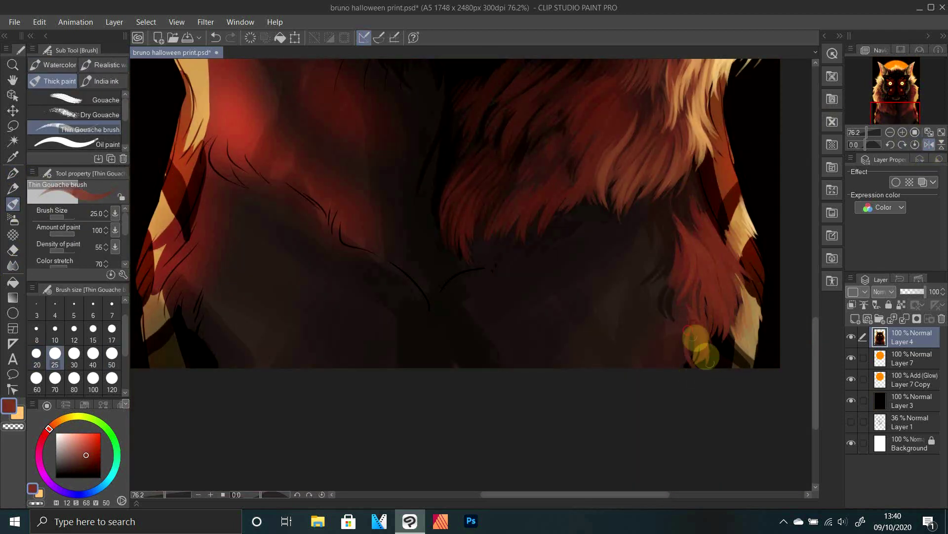
pyautogui.moveTo(688, 325); pyautogui.dragTo(697, 364)
pyautogui.moveTo(692, 302); pyautogui.dragTo(682, 341)
# Shade the lower-side tuft with sampled dark red strands and extend it toward the belly
pyautogui.press('h')
pyautogui.keyDown('alt'); pyautogui.click(402, 165); pyautogui.keyUp('alt')
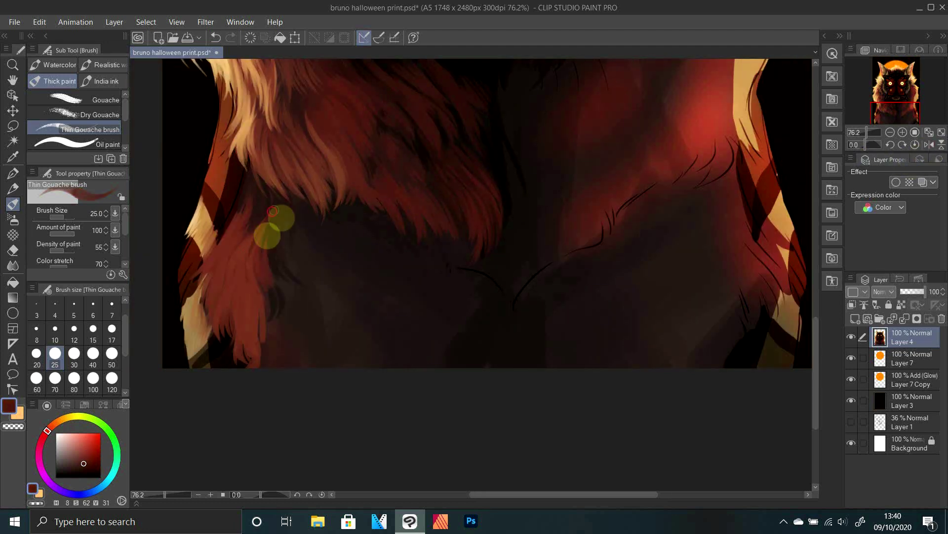
pyautogui.moveTo(251, 257); pyautogui.dragTo(237, 297)
pyautogui.moveTo(254, 230)
pyautogui.mouseDown()
pyautogui.moveTo(231, 288)
pyautogui.moveTo(267, 345)
pyautogui.mouseUp()
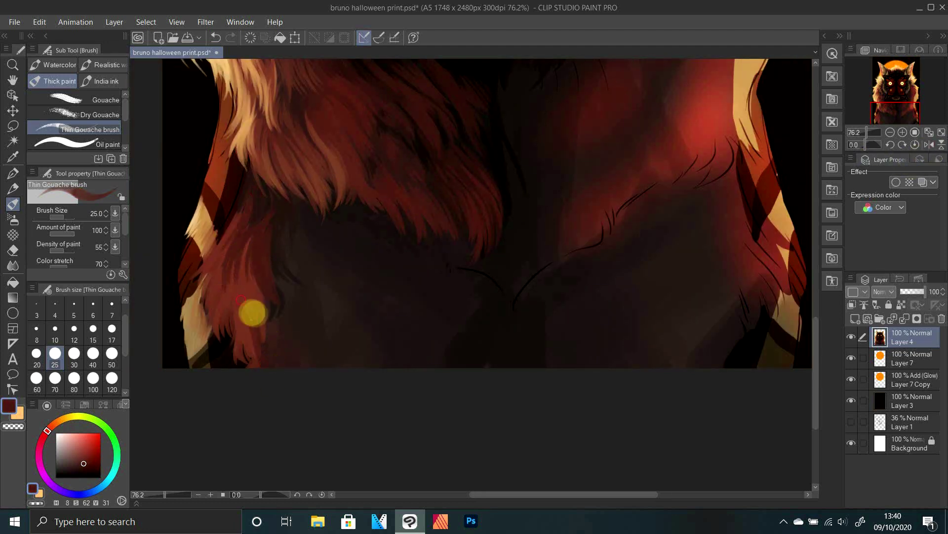
pyautogui.moveTo(252, 312); pyautogui.dragTo(301, 305)
# Add more dark red beside the lower-side tuft and smooth it into the dark belly with a size 120 Blend brush
pyautogui.click(13, 265)
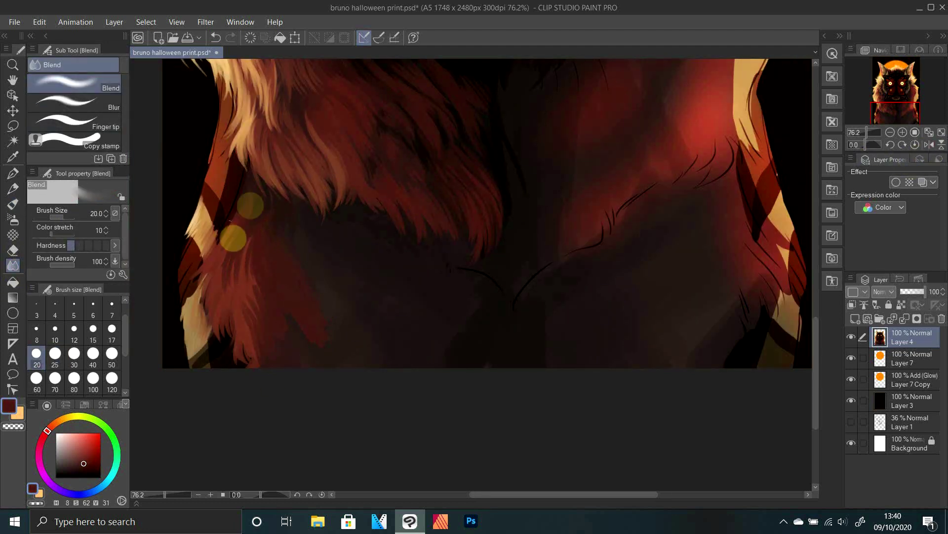
pyautogui.click(13, 204)
pyautogui.moveTo(278, 345); pyautogui.dragTo(298, 326)
pyautogui.click(13, 266)
pyautogui.click(111, 378)
pyautogui.moveTo(341, 353); pyautogui.dragTo(330, 289)
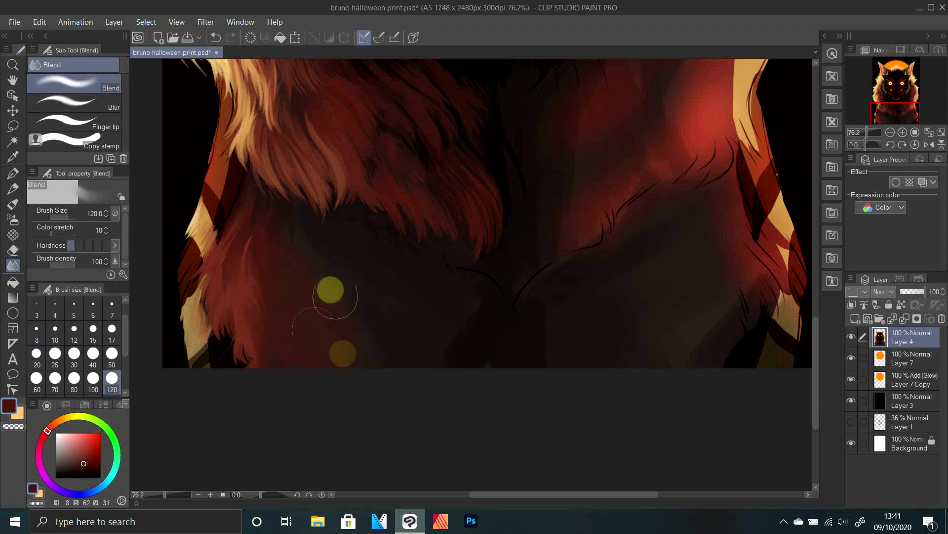
pyautogui.moveTo(496, 329); pyautogui.dragTo(495, 358)
# Paint strands in sampled reddish tones down the lower-side tuft beneath the chest fur
pyautogui.moveTo(868, 135); pyautogui.dragTo(868, 134)
pyautogui.click(13, 204)
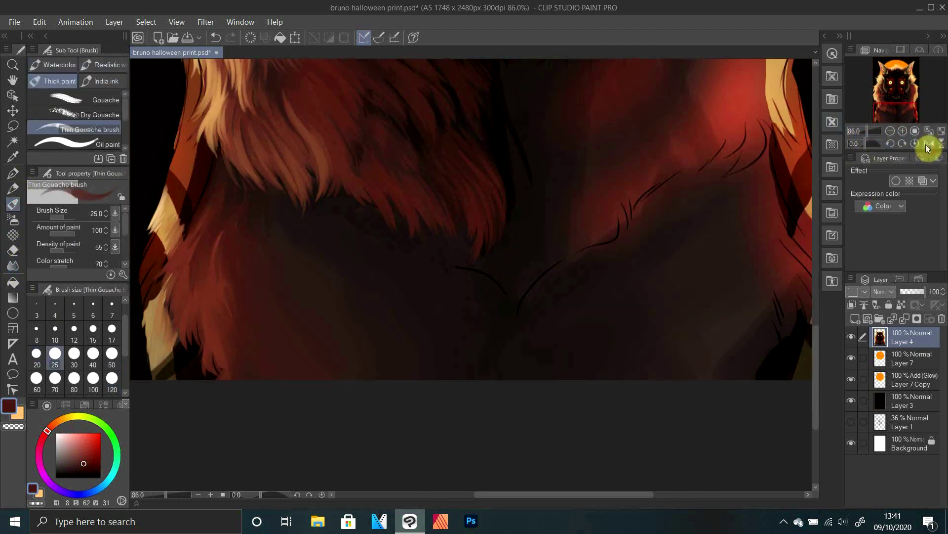
pyautogui.click(928, 144)
pyautogui.keyDown('alt'); pyautogui.click(669, 172); pyautogui.keyUp('alt')
pyautogui.moveTo(725, 185)
pyautogui.mouseDown()
pyautogui.moveTo(735, 252)
pyautogui.moveTo(779, 201)
pyautogui.moveTo(762, 271)
pyautogui.moveTo(722, 354)
pyautogui.mouseUp()
pyautogui.click(928, 143)
pyautogui.keyDown('alt'); pyautogui.click(319, 139); pyautogui.keyUp('alt')
pyautogui.moveTo(210, 222)
pyautogui.mouseDown()
pyautogui.moveTo(231, 318)
pyautogui.moveTo(248, 347)
pyautogui.mouseUp()
pyautogui.moveTo(224, 272); pyautogui.dragTo(252, 321)
# Widen the lower-side tuft toward the belly with sampled dark red strands and shade between its locks
pyautogui.keyDown('alt'); pyautogui.click(331, 120); pyautogui.keyUp('alt')
pyautogui.moveTo(269, 227)
pyautogui.mouseDown()
pyautogui.moveTo(301, 290)
pyautogui.moveTo(323, 301)
pyautogui.moveTo(289, 321)
pyautogui.mouseUp()
pyautogui.moveTo(251, 231)
pyautogui.mouseDown()
pyautogui.moveTo(272, 321)
pyautogui.moveTo(248, 385)
pyautogui.mouseUp()
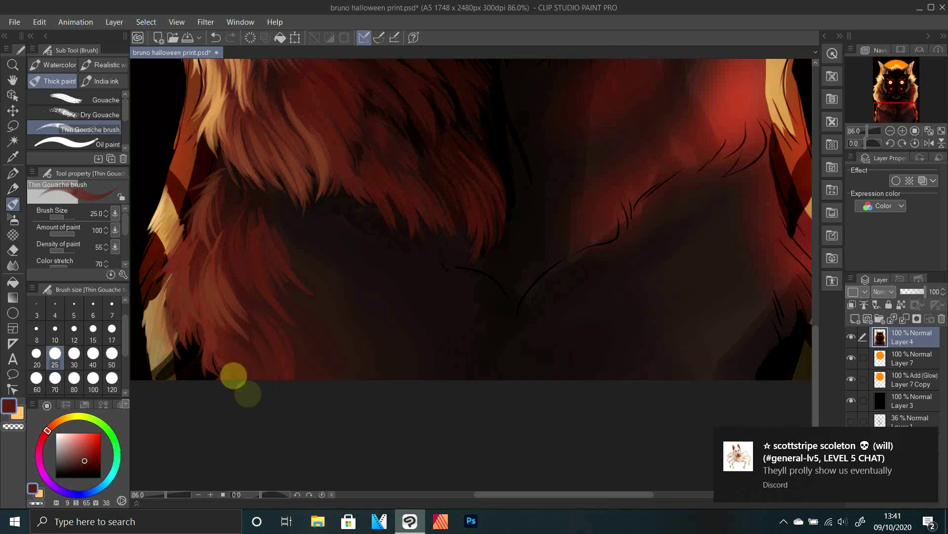
pyautogui.moveTo(212, 311); pyautogui.dragTo(241, 379)
pyautogui.click(928, 143)
pyautogui.moveTo(665, 229); pyautogui.dragTo(621, 262)
pyautogui.moveTo(652, 249); pyautogui.dragTo(601, 286)
pyautogui.moveTo(639, 318)
pyautogui.mouseDown()
pyautogui.moveTo(643, 299)
pyautogui.moveTo(651, 332)
pyautogui.moveTo(627, 357)
pyautogui.mouseUp()
pyautogui.keyDown('alt'); pyautogui.click(683, 283); pyautogui.keyUp('alt')
pyautogui.moveTo(714, 247); pyautogui.dragTo(699, 285)
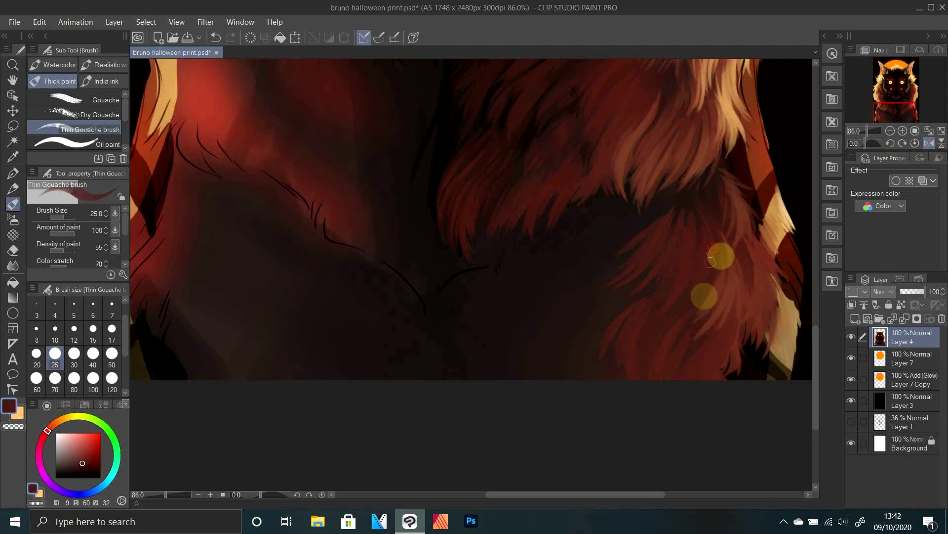
# Extend the fur onto the lower belly with very dark red strands reaching the canvas edge
pyautogui.click(929, 143)
pyautogui.keyDown('alt'); pyautogui.click(477, 106); pyautogui.keyUp('alt')
pyautogui.moveTo(366, 291); pyautogui.dragTo(379, 353)
pyautogui.moveTo(371, 316); pyautogui.dragTo(363, 375)
pyautogui.moveTo(303, 302)
pyautogui.mouseDown()
pyautogui.moveTo(316, 315)
pyautogui.moveTo(323, 394)
pyautogui.mouseUp()
pyautogui.moveTo(290, 322); pyautogui.dragTo(307, 370)
# Fill the belly area just beneath the chest tuft with short curved dark red strands
pyautogui.moveTo(375, 282)
pyautogui.mouseDown()
pyautogui.moveTo(349, 243)
pyautogui.moveTo(313, 224)
pyautogui.mouseUp()
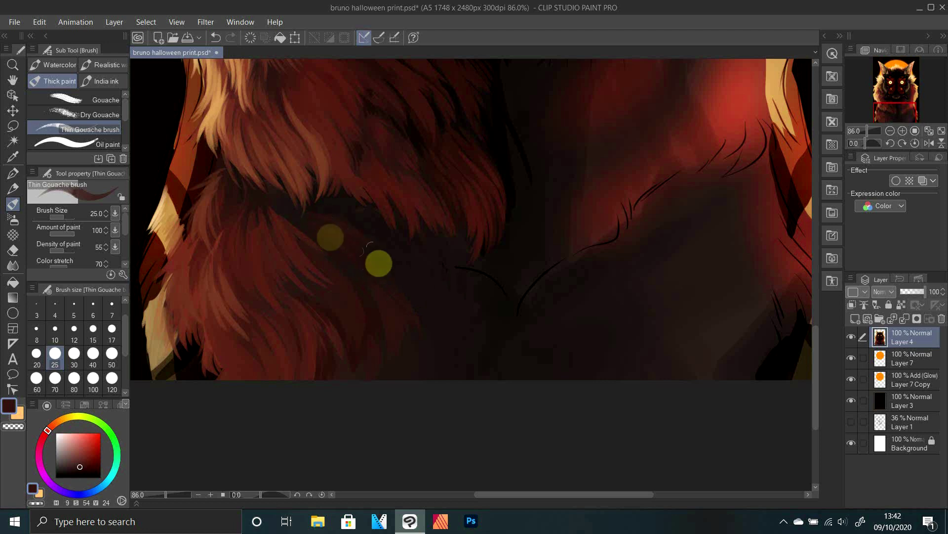
pyautogui.moveTo(360, 301); pyautogui.dragTo(363, 333)
pyautogui.moveTo(409, 267); pyautogui.dragTo(426, 294)
pyautogui.moveTo(302, 240); pyautogui.dragTo(334, 258)
pyautogui.keyDown('alt'); pyautogui.click(323, 274); pyautogui.keyUp('alt')
pyautogui.moveTo(353, 309); pyautogui.dragTo(366, 345)
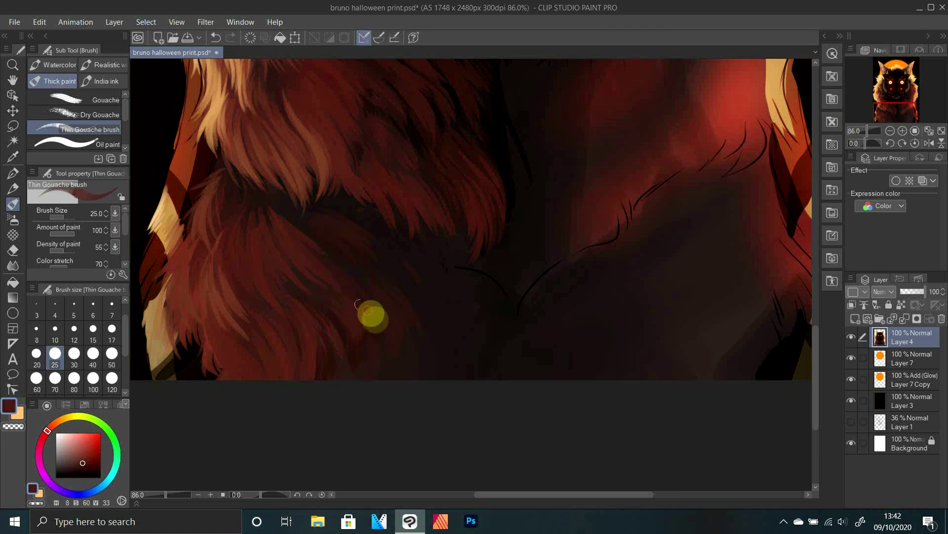
# Paint near-black strands over the short curved outline at the belly's middle and in the shadow under the chest tuft
pyautogui.moveTo(868, 131); pyautogui.dragTo(868, 131)
pyautogui.click(929, 143)
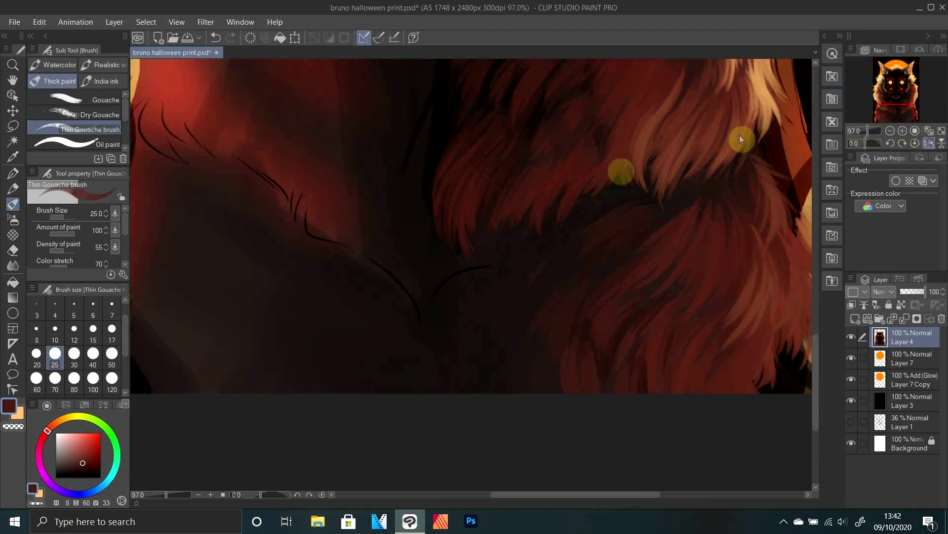
pyautogui.keyDown('alt'); pyautogui.click(405, 272); pyautogui.keyUp('alt')
pyautogui.moveTo(433, 299); pyautogui.dragTo(492, 266)
pyautogui.moveTo(623, 200); pyautogui.dragTo(573, 231)
pyautogui.moveTo(570, 275); pyautogui.dragTo(500, 352)
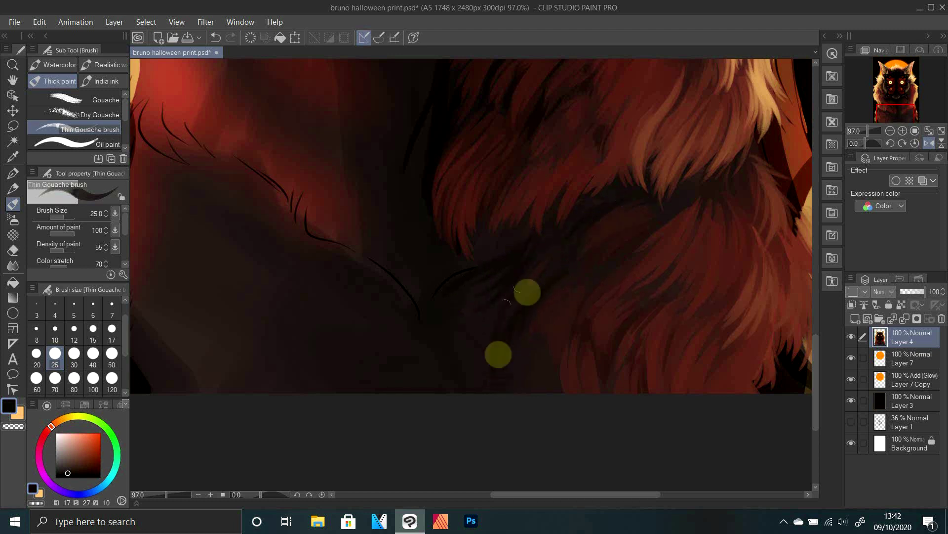
pyautogui.moveTo(484, 292)
pyautogui.mouseDown()
pyautogui.moveTo(434, 344)
pyautogui.moveTo(489, 357)
pyautogui.moveTo(481, 324)
pyautogui.mouseUp()
pyautogui.moveTo(560, 391); pyautogui.dragTo(564, 326)
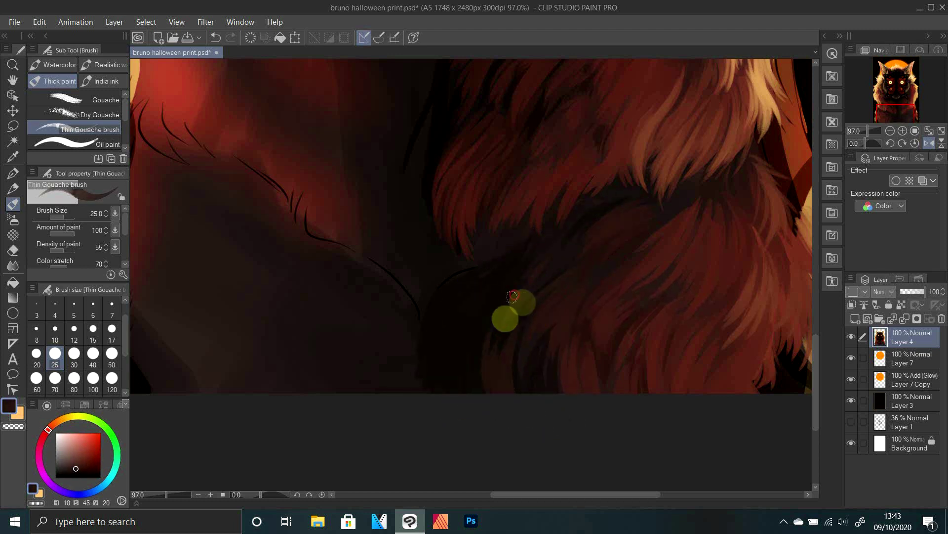
# Paint sampled dark red strands over the lower belly and blend the outline on its opposite half into the dark center
pyautogui.keyDown('alt'); pyautogui.click(477, 343); pyautogui.keyUp('alt')
pyautogui.keyDown('alt'); pyautogui.click(669, 212); pyautogui.keyUp('alt')
pyautogui.moveTo(519, 395); pyautogui.dragTo(518, 335)
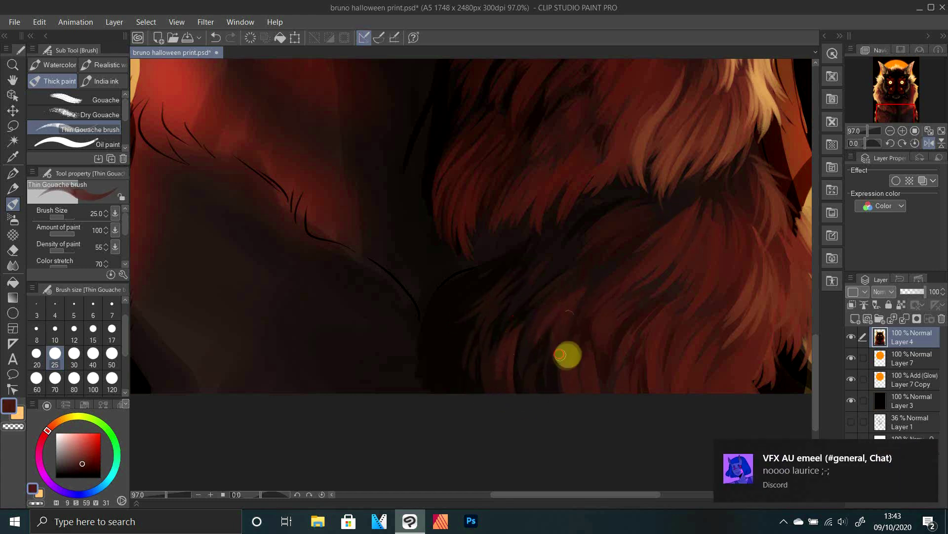
pyautogui.click(931, 143)
pyautogui.press('j')
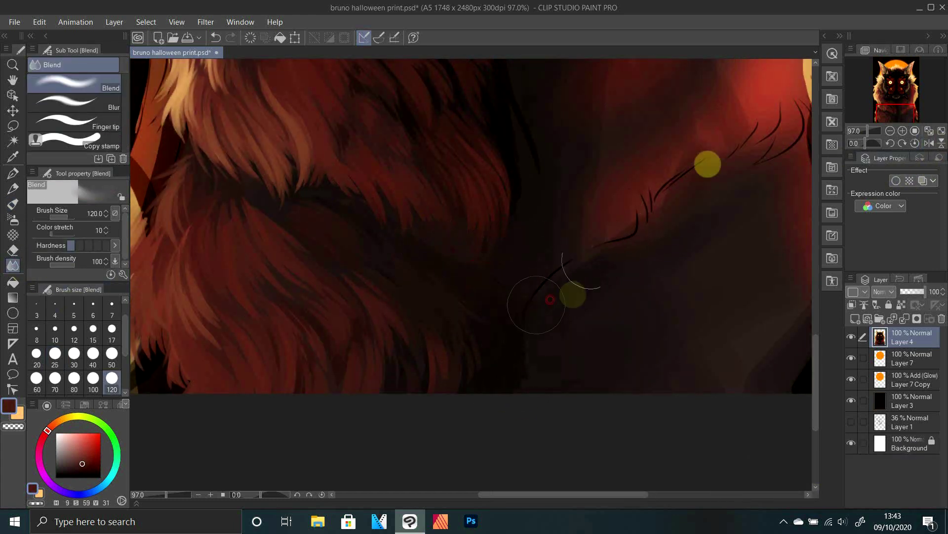
# Paint sampled dark red strands on the lower red band at the body's outer edge with the Thin Gouache brush at size 20
pyautogui.click(860, 131)
pyautogui.moveTo(860, 131); pyautogui.dragTo(869, 131)
pyautogui.click(883, 114)
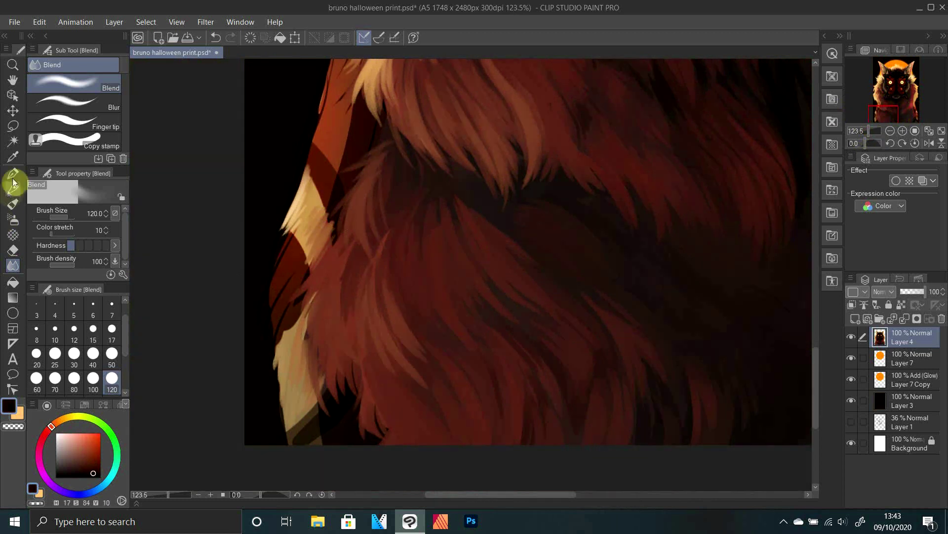
pyautogui.click(13, 203)
pyautogui.press(']')
pyautogui.keyDown('alt'); pyautogui.click(289, 265); pyautogui.keyUp('alt')
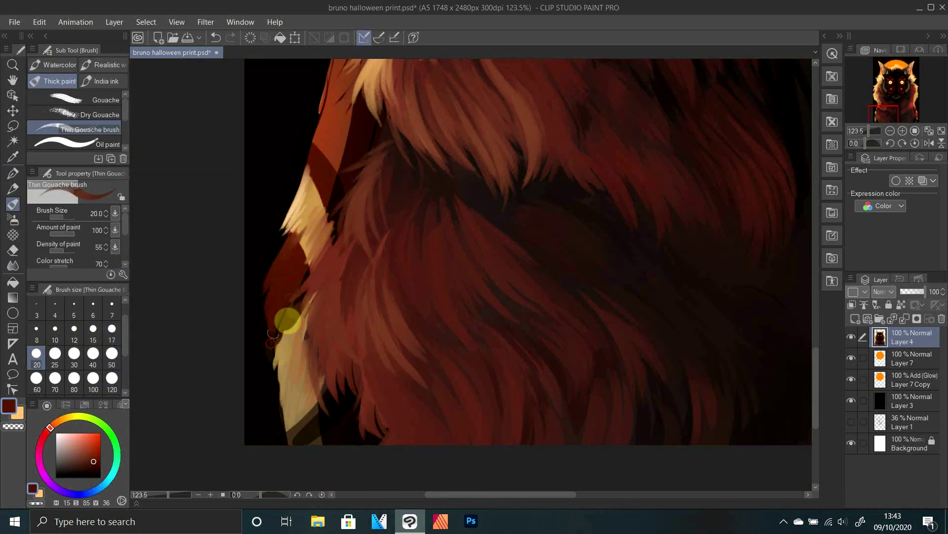
pyautogui.keyDown('alt'); pyautogui.click(303, 299); pyautogui.keyUp('alt')
# Add golden strands to the upper cream band and rust strands where it meets the rust band above
pyautogui.keyDown('alt'); pyautogui.click(308, 201); pyautogui.keyUp('alt')
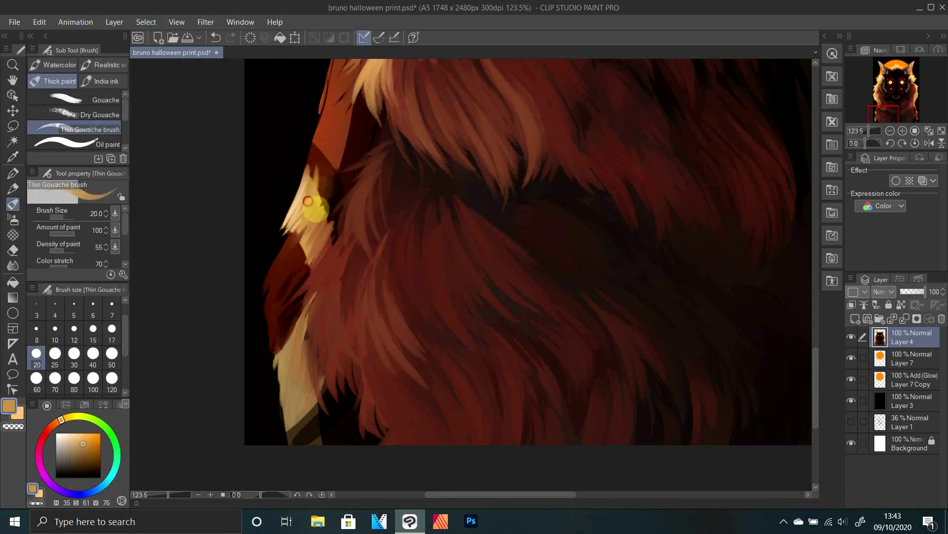
pyautogui.keyDown('alt'); pyautogui.click(334, 153); pyautogui.keyUp('alt')
pyautogui.moveTo(328, 164); pyautogui.dragTo(319, 143)
# Paint sampled rust and cream strands where the pale mane overlaps the top of the rust band
pyautogui.moveTo(563, 104); pyautogui.dragTo(552, 274)
pyautogui.keyDown('alt'); pyautogui.click(335, 180); pyautogui.keyUp('alt')
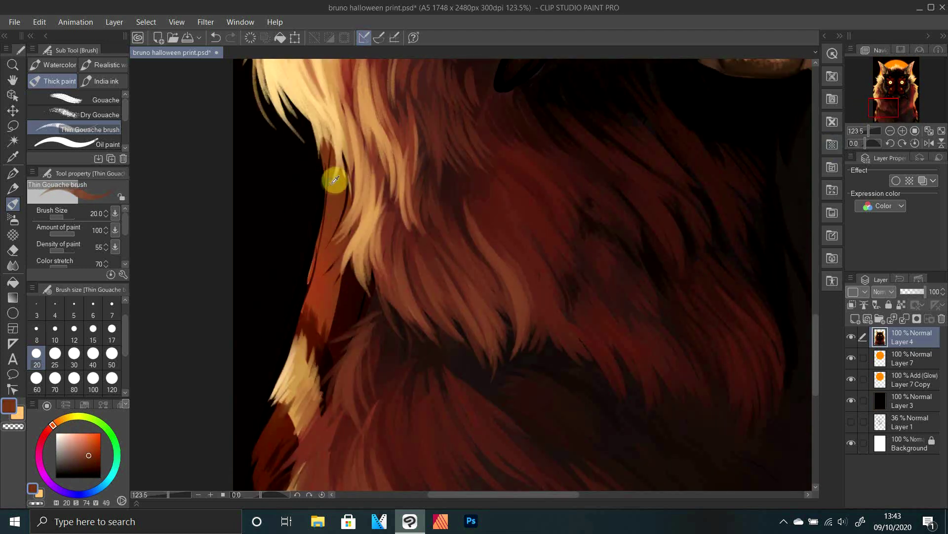
pyautogui.keyDown('alt'); pyautogui.click(336, 181); pyautogui.keyUp('alt')
pyautogui.keyDown('alt'); pyautogui.click(335, 115); pyautogui.keyUp('alt')
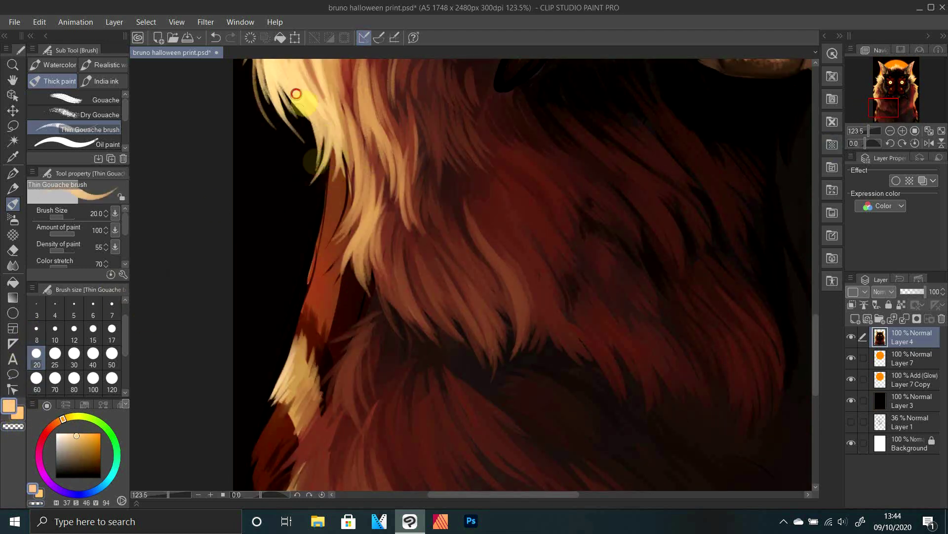
# Texture the rust band beneath the mane with sampled red-orange strands and lighter orange highlights
pyautogui.keyDown('alt'); pyautogui.click(302, 272); pyautogui.keyUp('alt')
pyautogui.keyDown('alt'); pyautogui.click(297, 296); pyautogui.keyUp('alt')
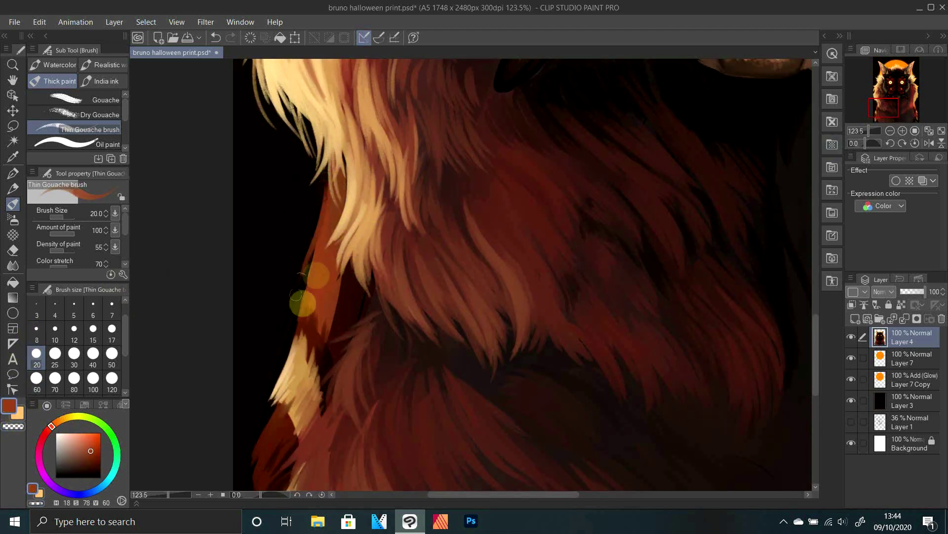
pyautogui.moveTo(313, 243); pyautogui.dragTo(296, 312)
pyautogui.moveTo(353, 285); pyautogui.dragTo(342, 326)
pyautogui.click(80, 442)
pyautogui.moveTo(317, 257); pyautogui.dragTo(298, 309)
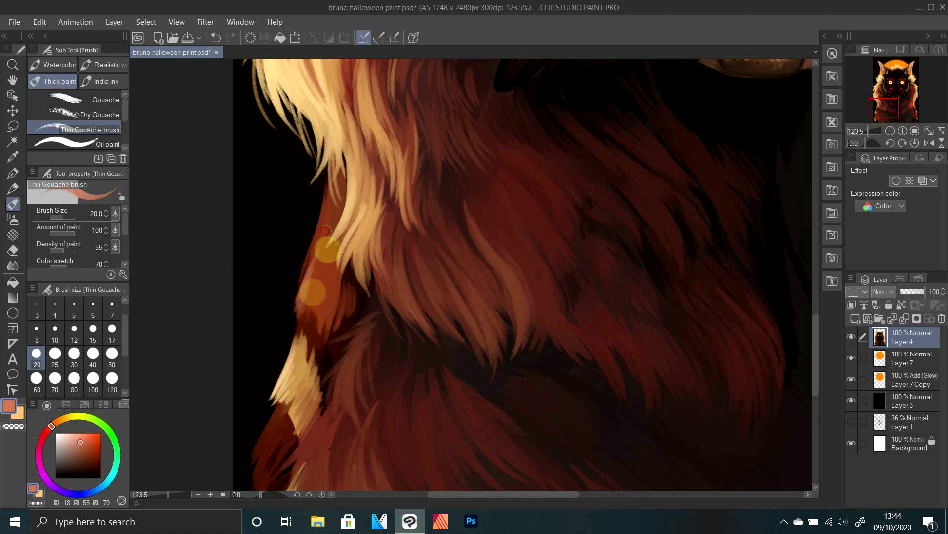
# Paint reddish-brown strands on the lower red band and sampled golden strands on the cream bands above and below it
pyautogui.click(883, 114)
pyautogui.keyDown('alt'); pyautogui.click(295, 292); pyautogui.keyUp('alt')
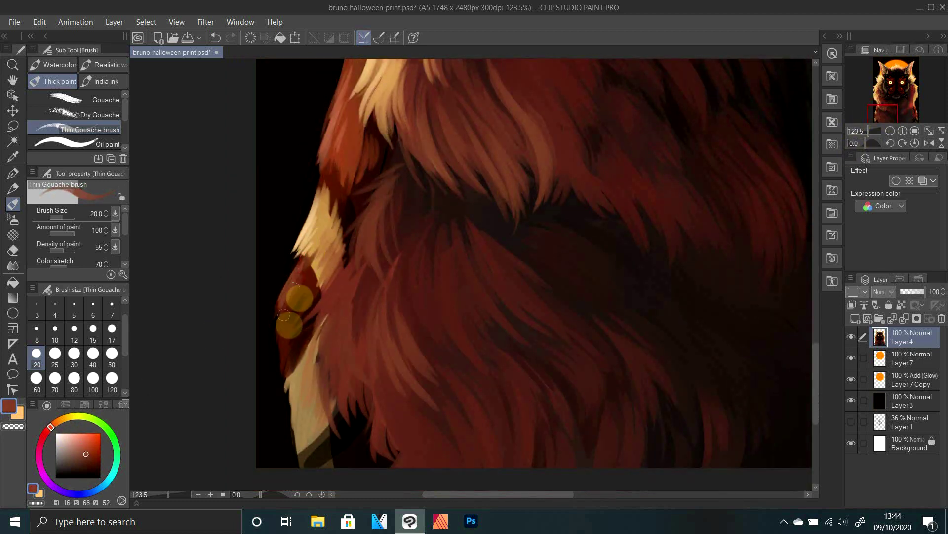
pyautogui.moveTo(300, 276); pyautogui.dragTo(283, 321)
pyautogui.keyDown('alt'); pyautogui.click(312, 229); pyautogui.keyUp('alt')
pyautogui.keyDown('alt'); pyautogui.click(326, 255); pyautogui.keyUp('alt')
pyautogui.keyDown('alt'); pyautogui.click(302, 381); pyautogui.keyUp('alt')
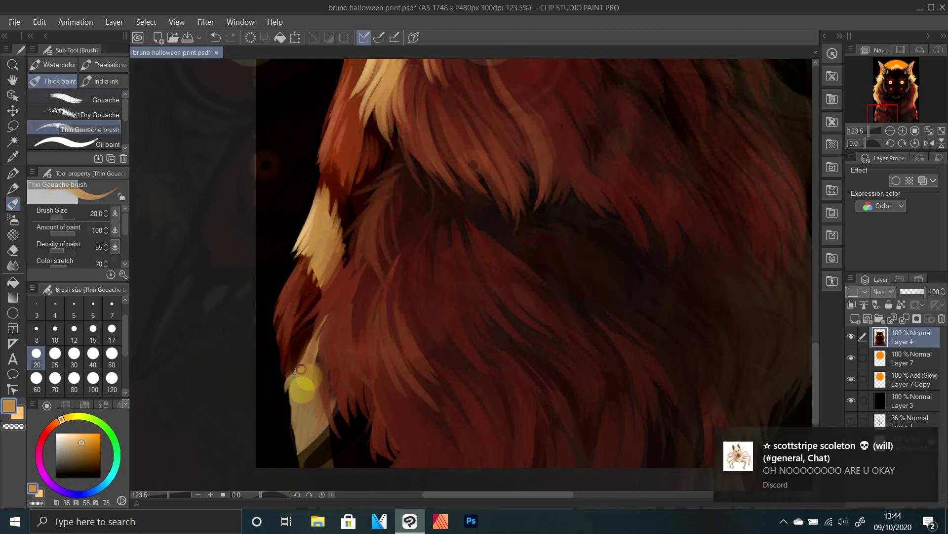
# Paint sampled brown and cream strands along the mane's inner edge beside the mask with the Thin Gouache brush at size 20
pyautogui.click(13, 203)
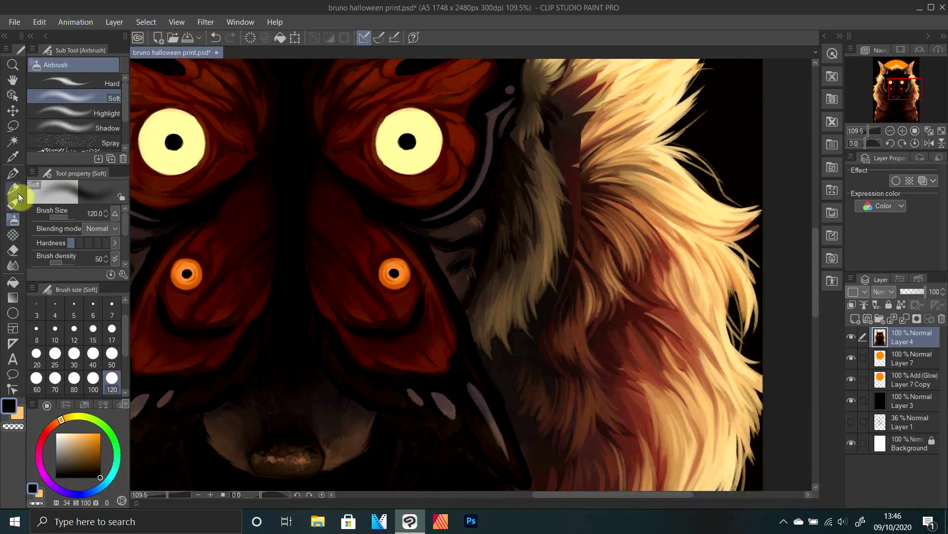
pyautogui.keyDown('alt'); pyautogui.click(597, 96); pyautogui.keyUp('alt')
pyautogui.keyDown('alt'); pyautogui.click(593, 123); pyautogui.keyUp('alt')
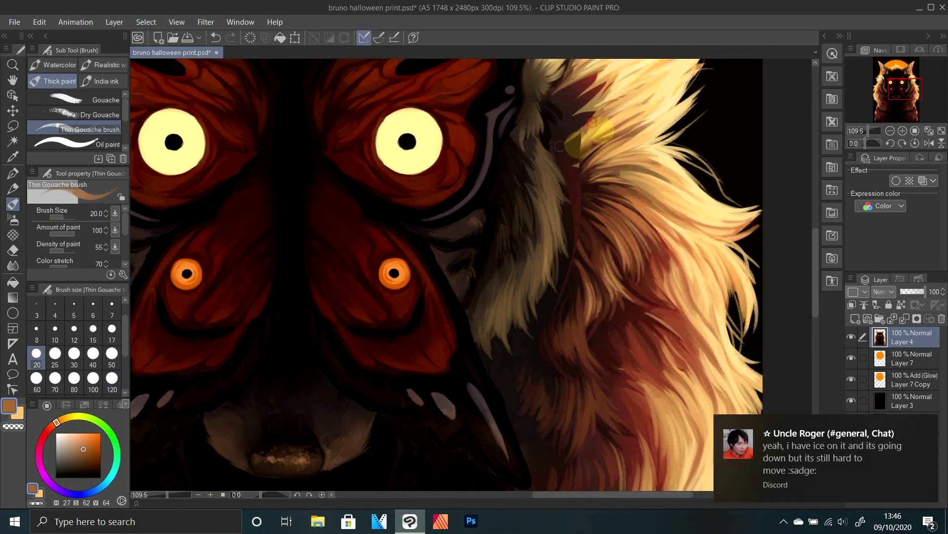
pyautogui.moveTo(622, 95); pyautogui.dragTo(582, 265)
pyautogui.keyDown('alt'); pyautogui.click(579, 252); pyautogui.keyUp('alt')
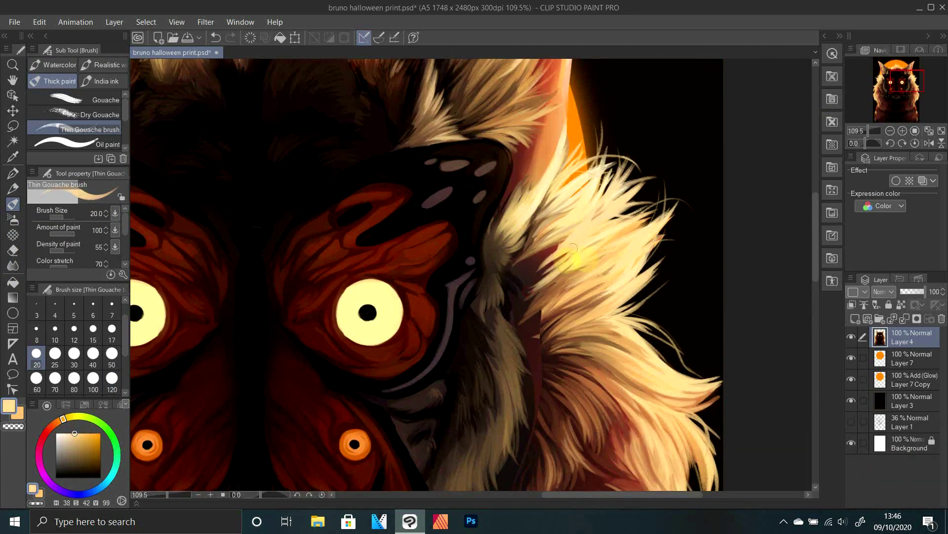
pyautogui.keyDown('alt'); pyautogui.click(536, 269); pyautogui.keyUp('alt')
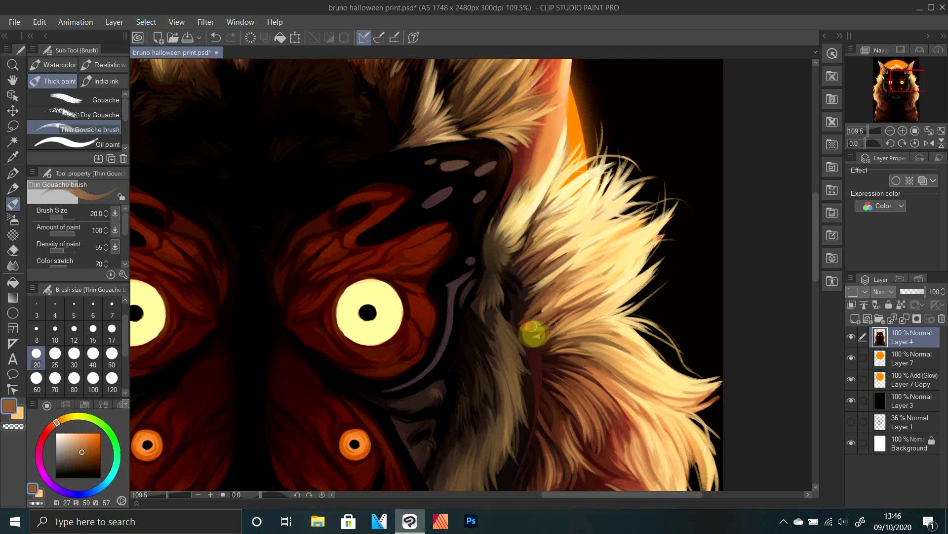
pyautogui.keyDown('alt'); pyautogui.click(547, 357); pyautogui.keyUp('alt')
# Mirror the view, paint near-black and brown strands in the gap between mane and cheek fur, and blend them
pyautogui.click(930, 144)
pyautogui.keyDown('alt'); pyautogui.click(417, 381); pyautogui.keyUp('alt')
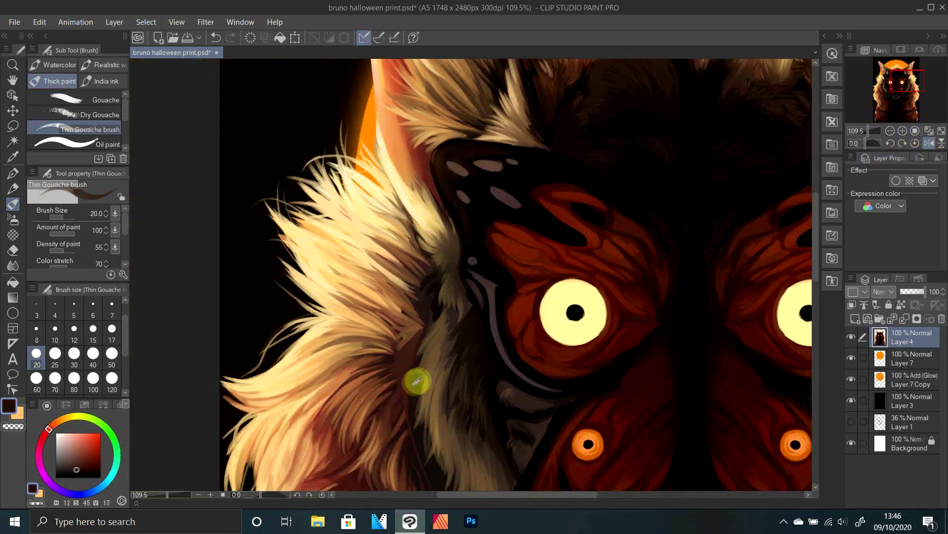
pyautogui.keyDown('alt'); pyautogui.click(434, 310); pyautogui.keyUp('alt')
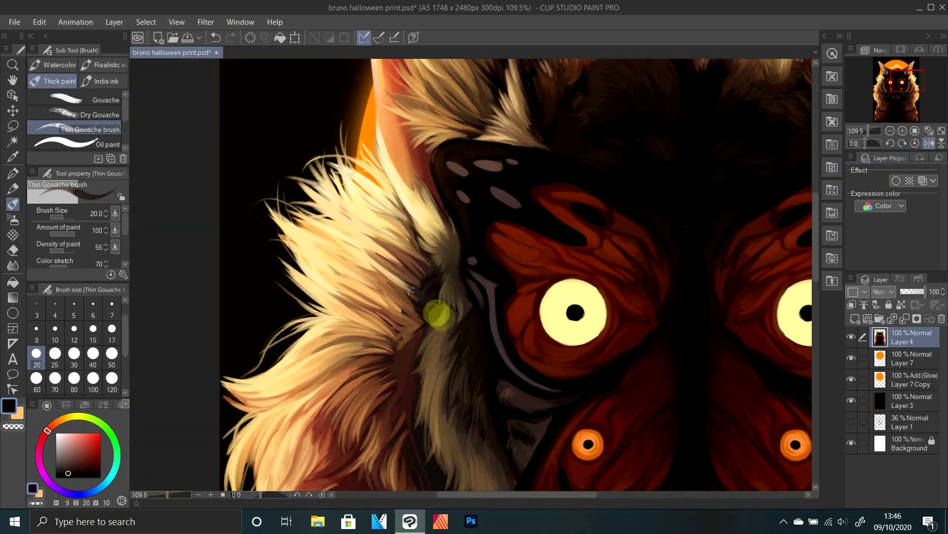
pyautogui.keyDown('alt'); pyautogui.click(412, 319); pyautogui.keyUp('alt')
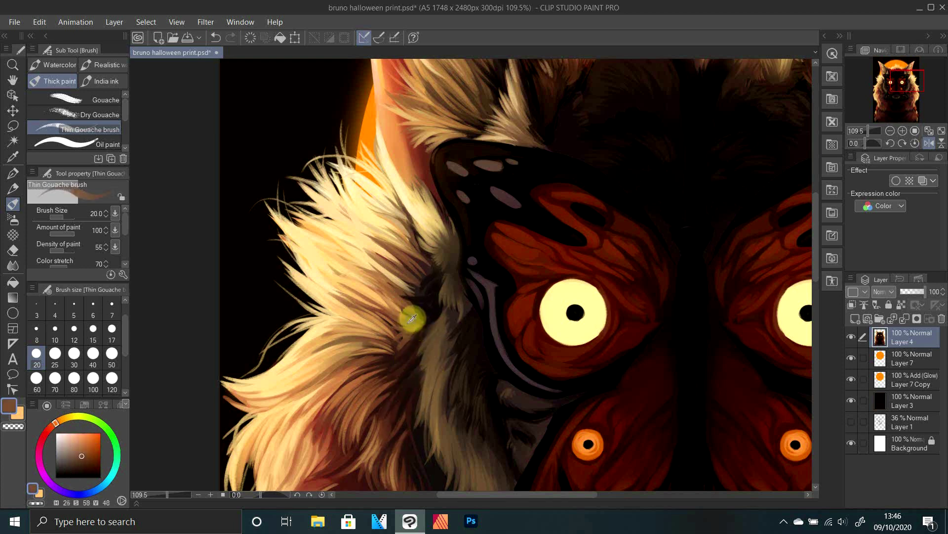
pyautogui.click(13, 265)
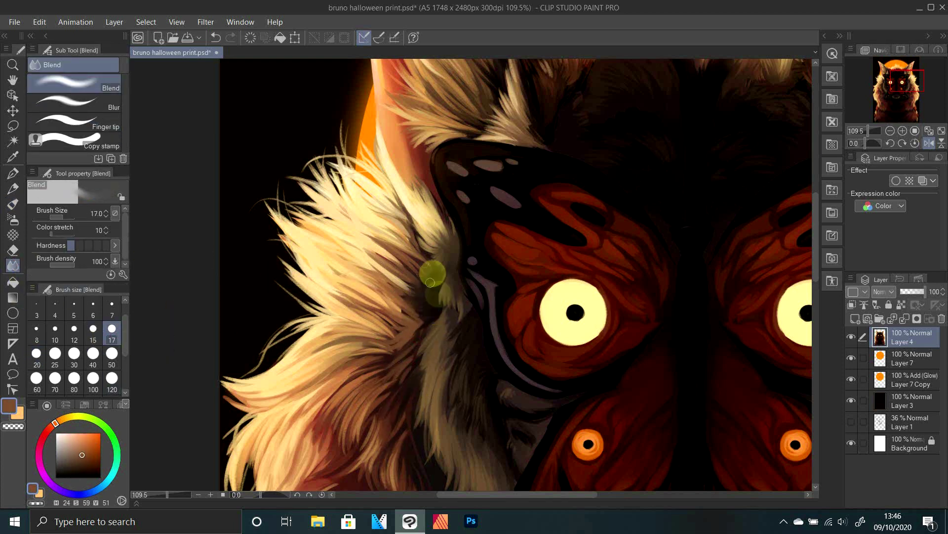
# Check the whole illustration in normal and mirrored view
pyautogui.moveTo(850, 131); pyautogui.dragTo(863, 130)
pyautogui.moveTo(909, 96)
pyautogui.mouseDown()
pyautogui.moveTo(897, 110)
pyautogui.moveTo(920, 99)
pyautogui.mouseUp()
pyautogui.click(929, 143)
pyautogui.click(932, 144)
pyautogui.click(929, 144)
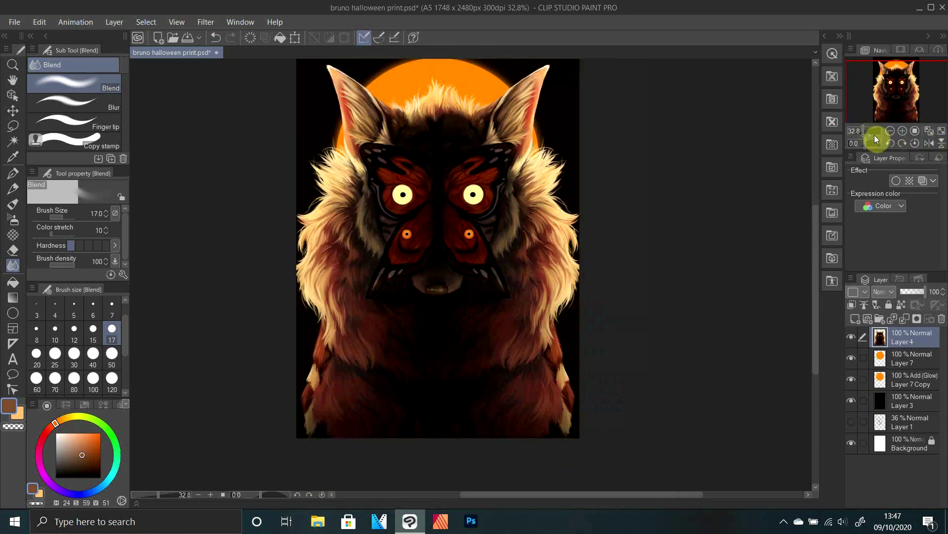
pyautogui.moveTo(869, 131); pyautogui.dragTo(867, 131)
pyautogui.moveTo(900, 113); pyautogui.dragTo(903, 95)
pyautogui.moveTo(868, 131); pyautogui.dragTo(866, 132)
# Create a new layer and draw thin pale peach whiskers on both sides of the muzzle with the Darker pencil at size 12
pyautogui.click(856, 319)
pyautogui.moveTo(898, 103); pyautogui.dragTo(887, 119)
pyautogui.click(69, 434)
pyautogui.click(13, 189)
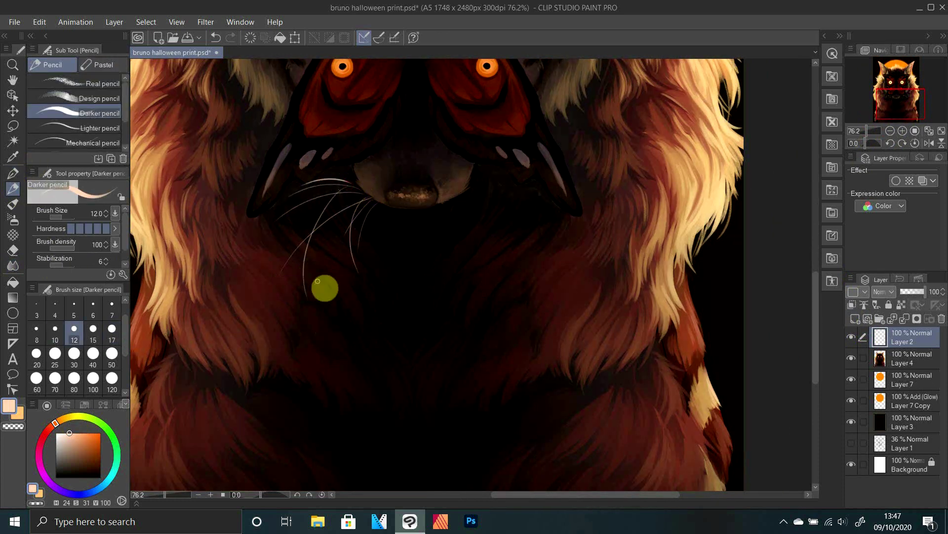
pyautogui.moveTo(374, 207); pyautogui.dragTo(317, 295)
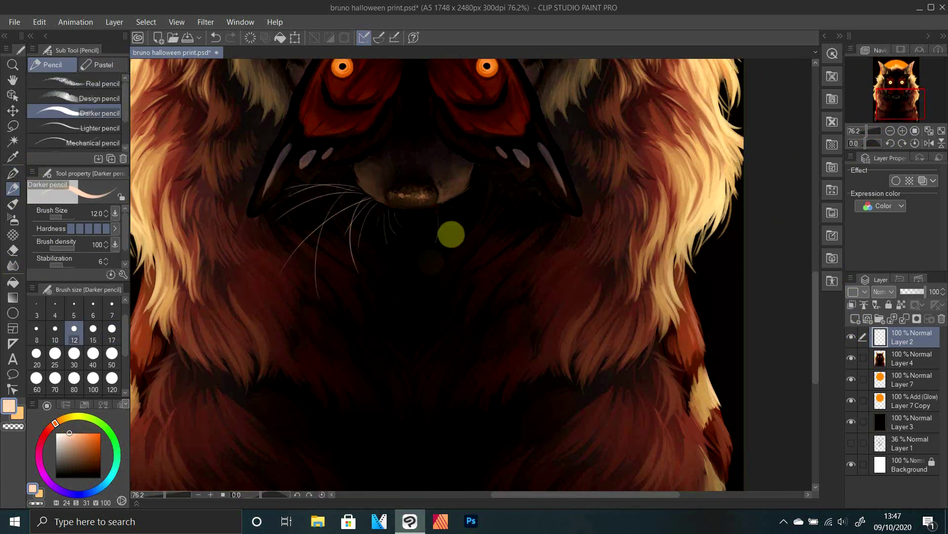
pyautogui.moveTo(472, 208); pyautogui.dragTo(496, 251)
pyautogui.moveTo(499, 197); pyautogui.dragTo(538, 231)
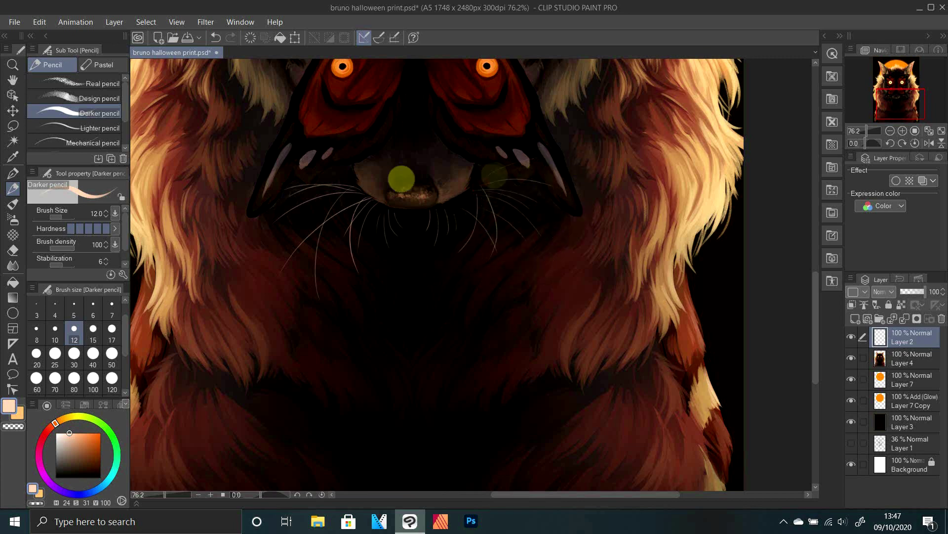
# Draw thin pale whiskers on the brow above both of the mask's upper eyes
pyautogui.moveTo(866, 131); pyautogui.dragTo(868, 131)
pyautogui.click(895, 79)
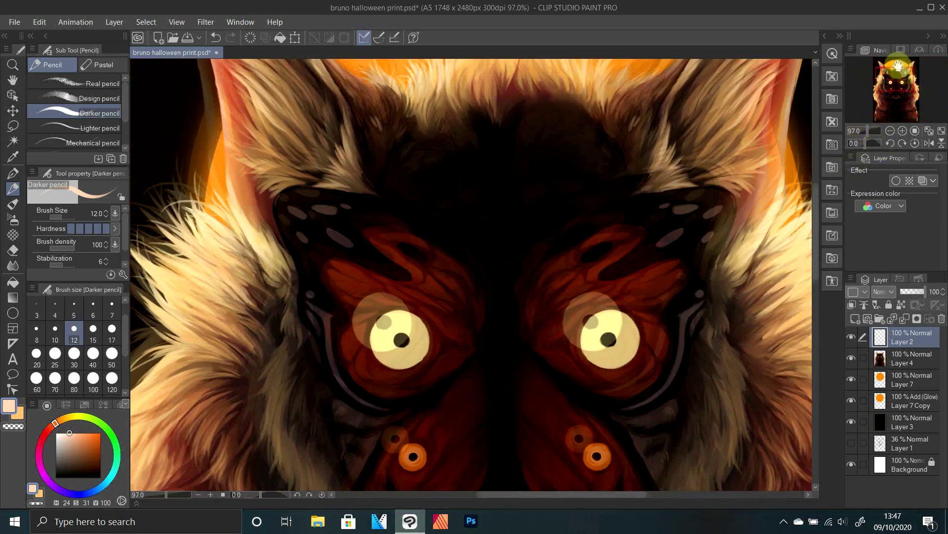
pyautogui.moveTo(552, 249)
pyautogui.mouseDown()
pyautogui.moveTo(574, 166)
pyautogui.moveTo(583, 182)
pyautogui.mouseUp()
pyautogui.moveTo(566, 231); pyautogui.dragTo(592, 196)
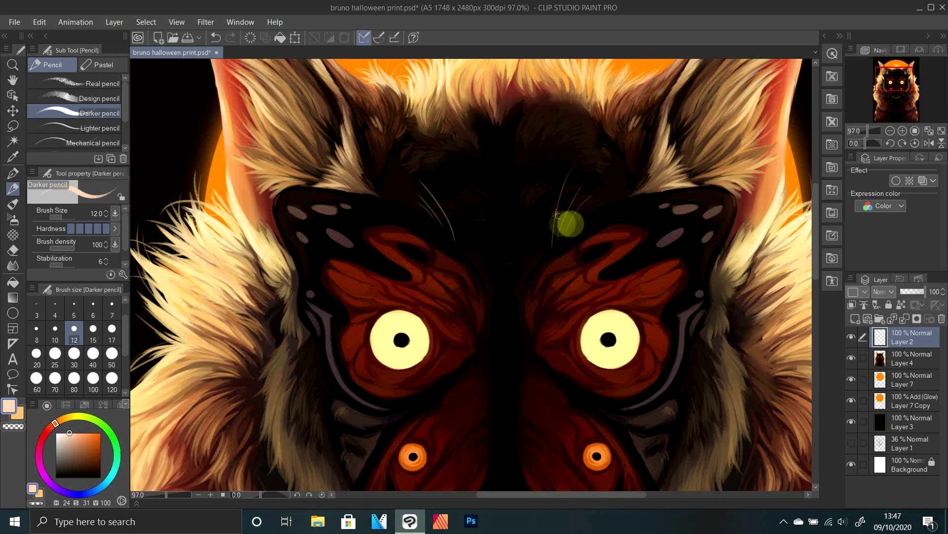
# Add more long curved whiskers around the muzzle and refine the brow whiskers
pyautogui.moveTo(902, 94); pyautogui.dragTo(898, 104)
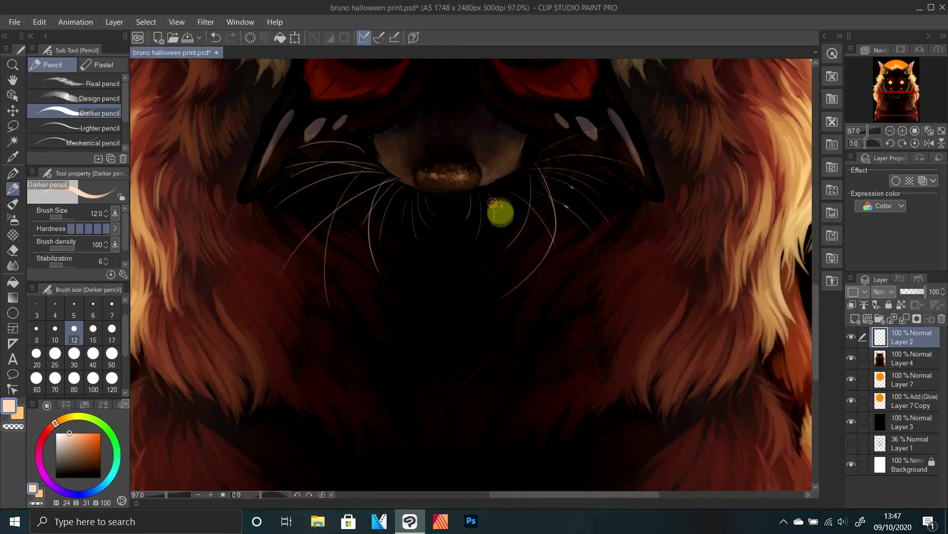
pyautogui.click(893, 78)
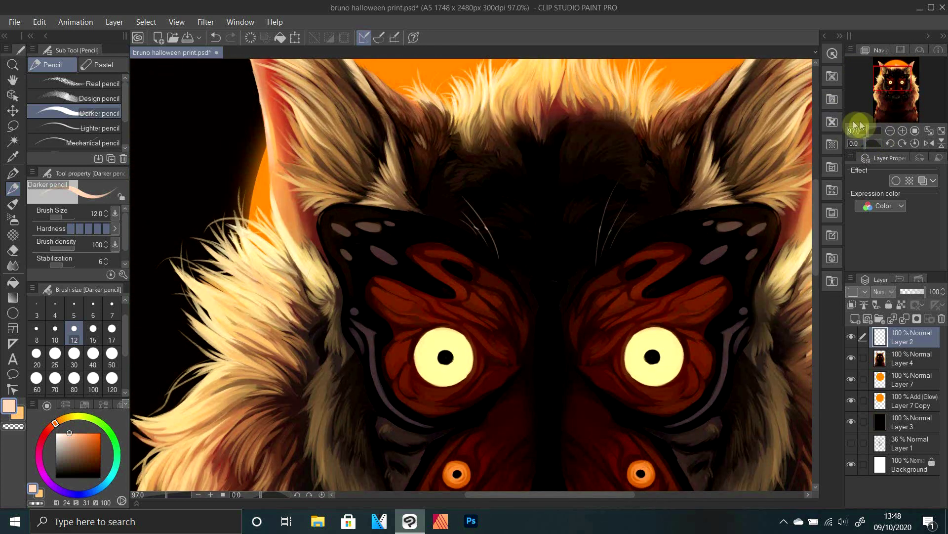
pyautogui.moveTo(862, 131); pyautogui.dragTo(865, 132)
pyautogui.moveTo(904, 103); pyautogui.dragTo(912, 118)
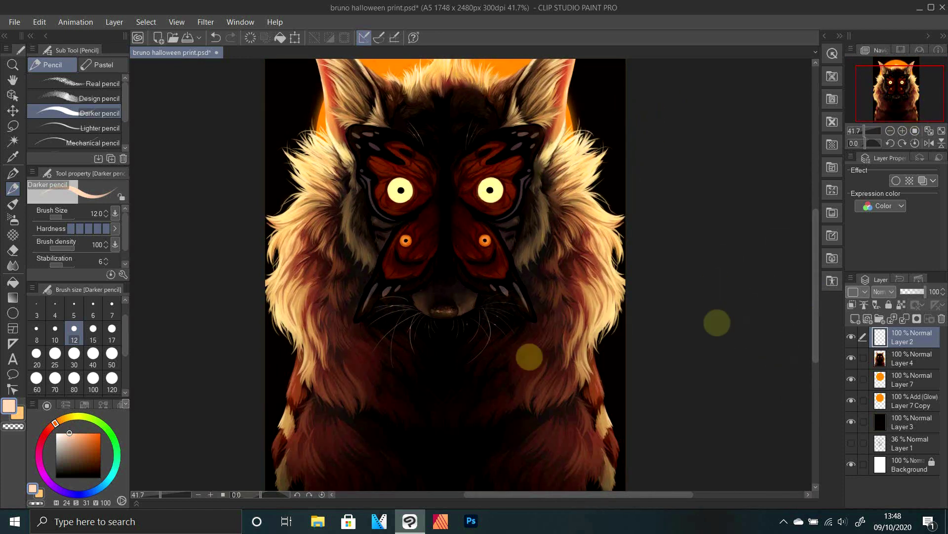
# Create a new layer in Screen mode and airbrush a soft orange glow at size 120 over the cheek fur beside the mask
pyautogui.click(855, 319)
pyautogui.click(888, 293)
pyautogui.click(907, 85)
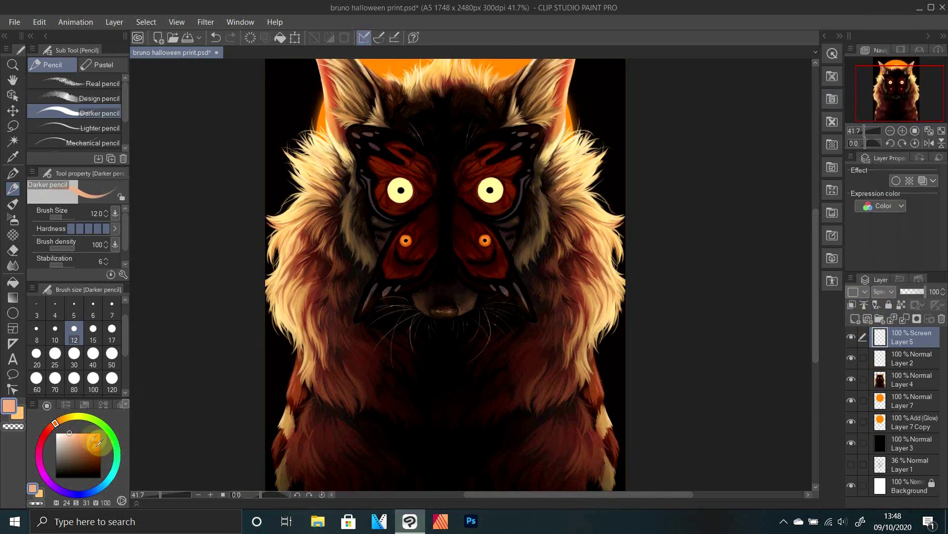
pyautogui.click(16, 221)
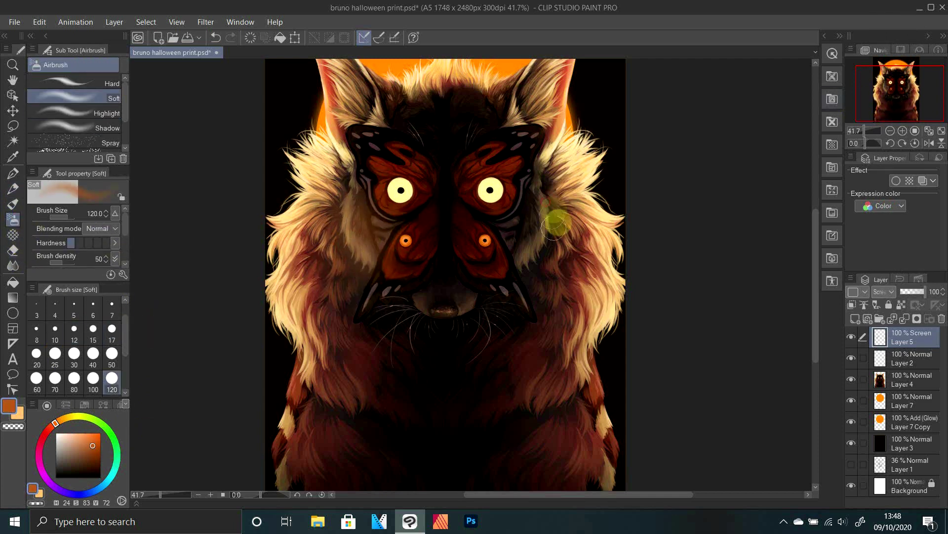
# Try Multiply on the glow layer and set its blending mode to Hard light
pyautogui.click(890, 291)
pyautogui.click(895, 31)
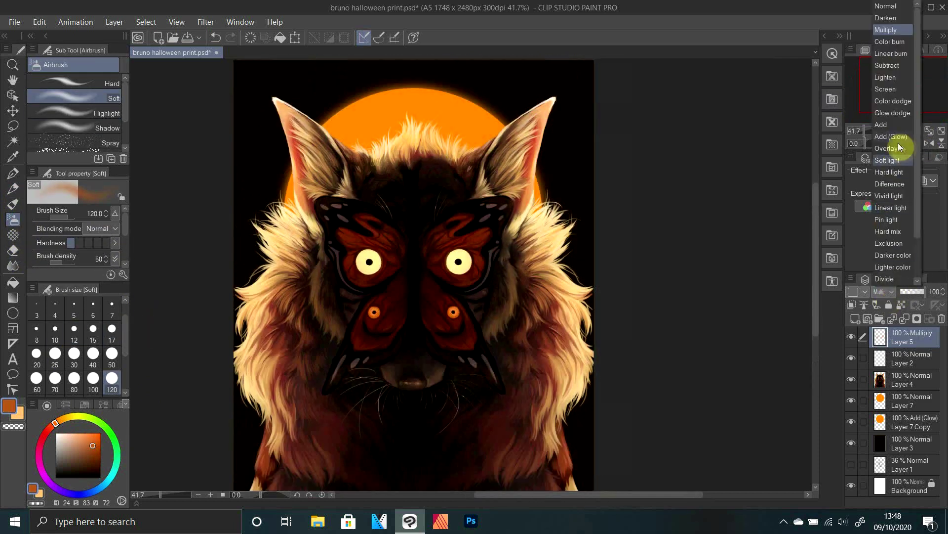
pyautogui.click(889, 171)
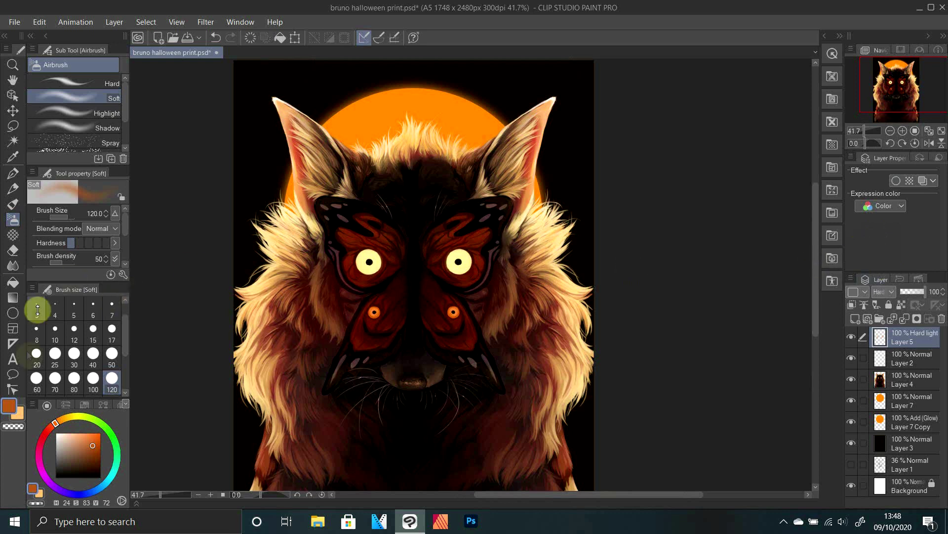
# Trim the glow with transparent color at airbrush size 50 and add more orange along both sides of the mask
pyautogui.click(111, 353)
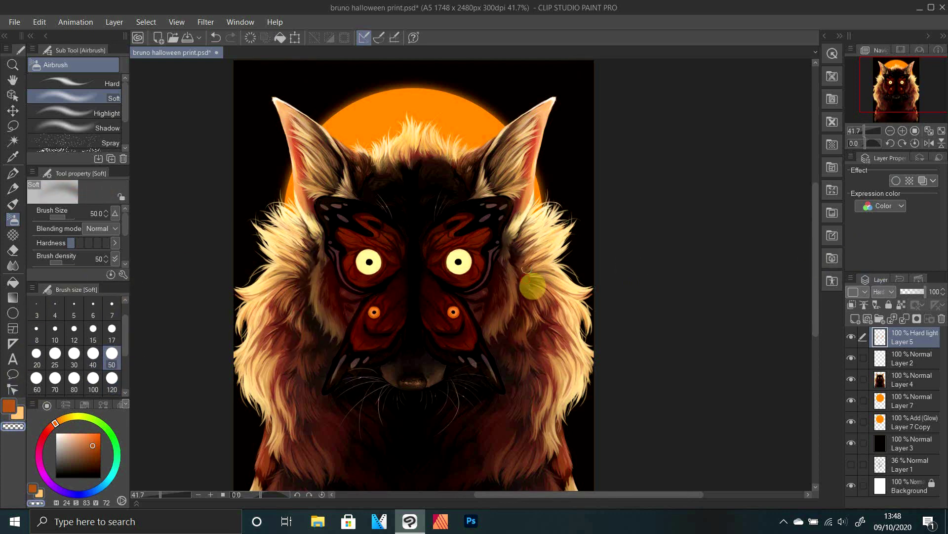
pyautogui.click(10, 406)
pyautogui.moveTo(322, 269); pyautogui.dragTo(342, 332)
pyautogui.moveTo(510, 244); pyautogui.dragTo(500, 298)
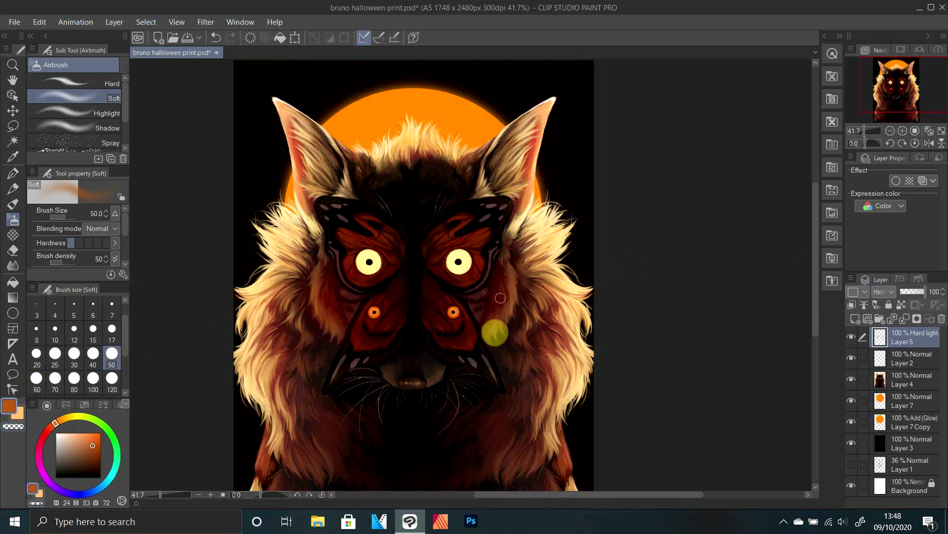
# Lower the opacity of the Hard light glow layer to 48%
pyautogui.moveTo(865, 130); pyautogui.dragTo(861, 132)
pyautogui.click(912, 293)
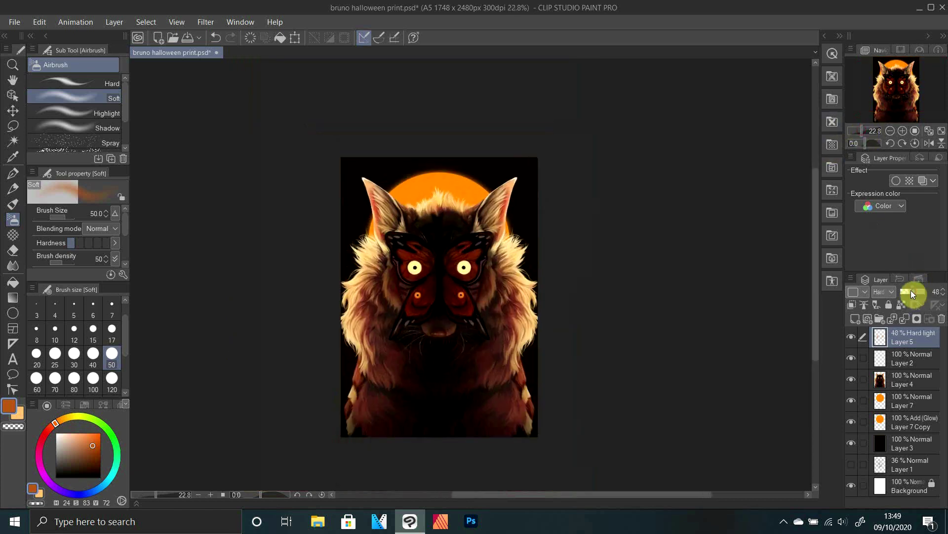
# Airbrush black at size 50 on the Hard light layer to darken the fur around the muzzle and mask sides
pyautogui.moveTo(927, 97); pyautogui.dragTo(930, 101)
pyautogui.click(865, 131)
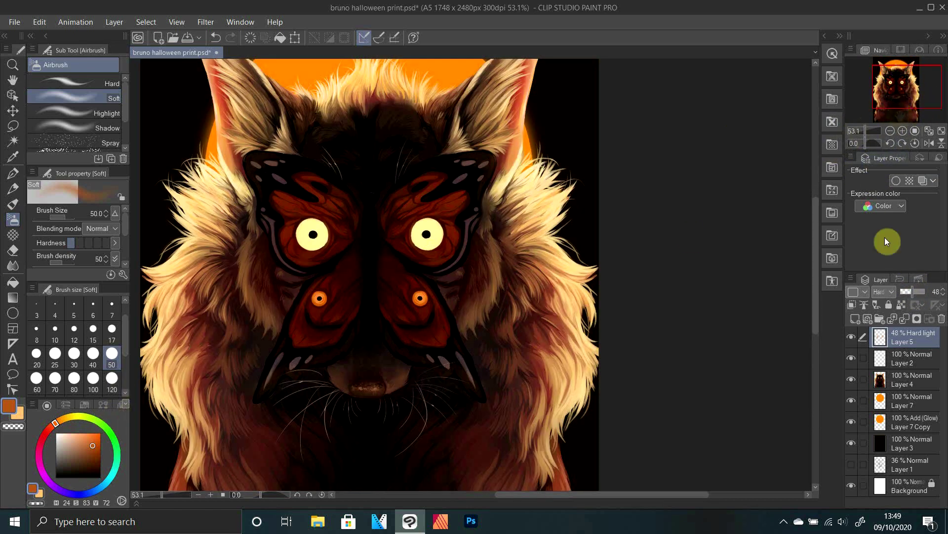
pyautogui.click(100, 477)
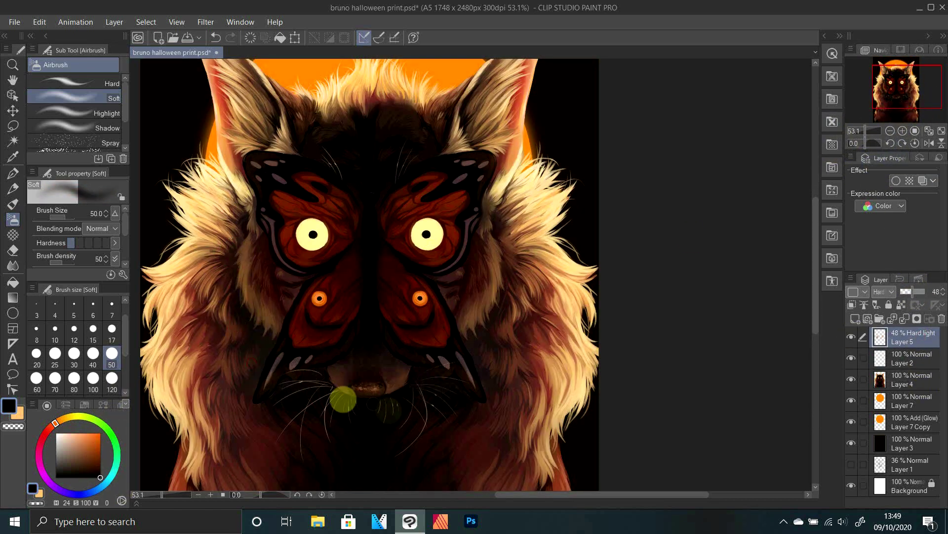
pyautogui.moveTo(865, 132); pyautogui.dragTo(865, 131)
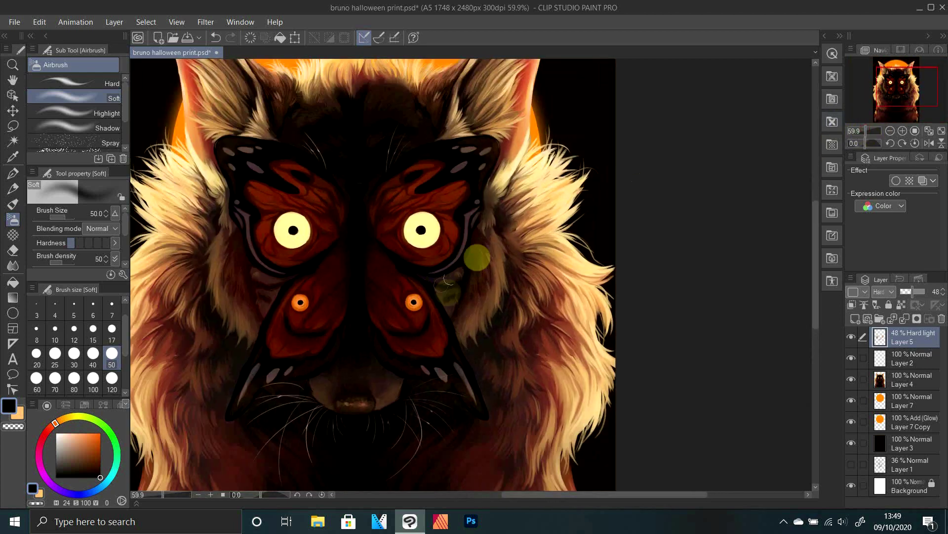
pyautogui.moveTo(237, 273); pyautogui.dragTo(235, 244)
# Move the Hard light glow layer below the whisker layer and merge it into the creature layer
pyautogui.moveTo(865, 130); pyautogui.dragTo(861, 130)
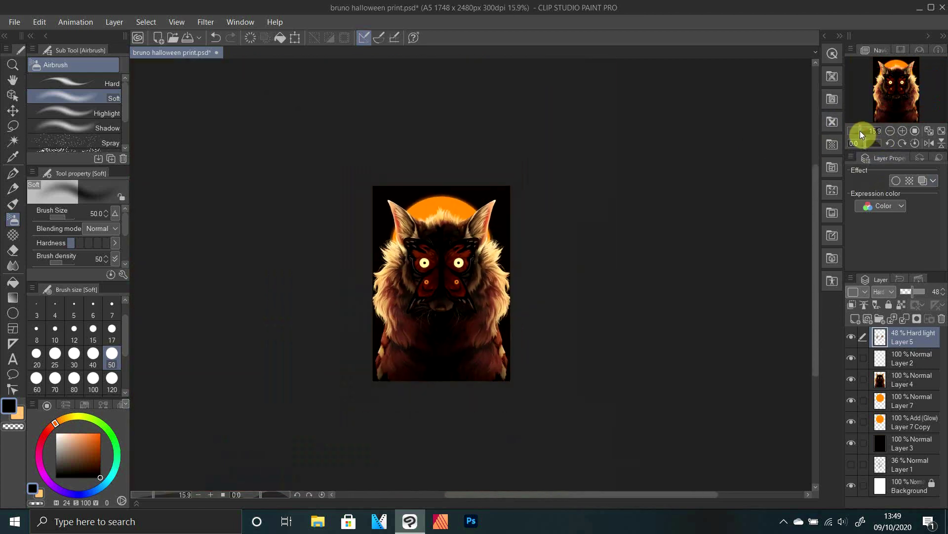
pyautogui.moveTo(911, 370); pyautogui.dragTo(911, 372)
pyautogui.click(904, 318)
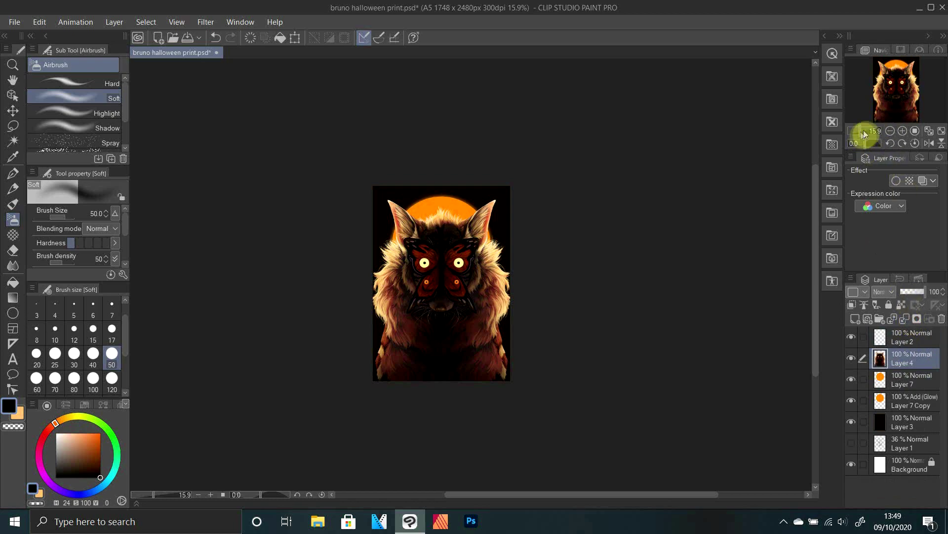
# Lock transparent pixels on the whisker layer and tint the inner brow whisker brown with the Darker pencil at size 12
pyautogui.moveTo(860, 131); pyautogui.dragTo(863, 131)
pyautogui.moveTo(895, 96); pyautogui.dragTo(891, 83)
pyautogui.click(917, 338)
pyautogui.moveTo(863, 131); pyautogui.dragTo(871, 130)
pyautogui.moveTo(899, 74); pyautogui.dragTo(898, 76)
pyautogui.press('p')
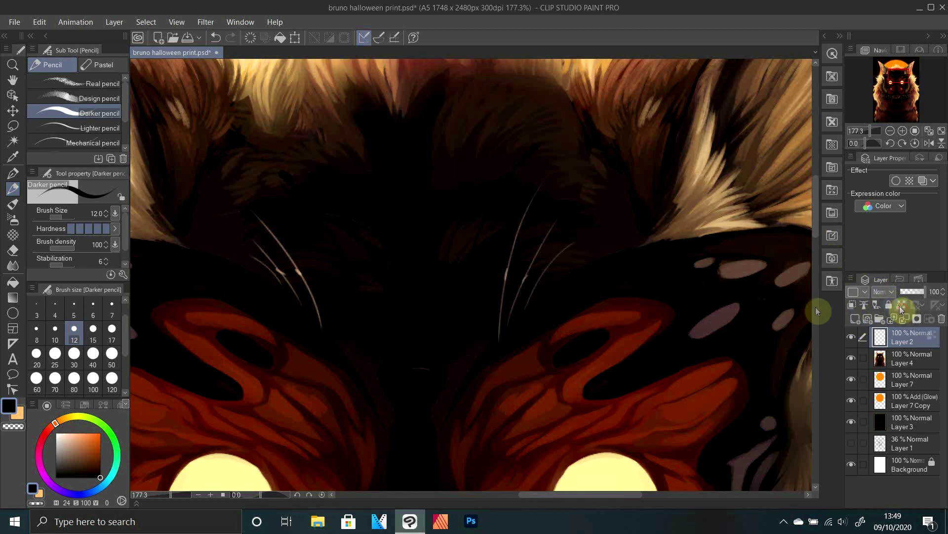
pyautogui.keyDown('alt'); pyautogui.click(507, 157); pyautogui.keyUp('alt')
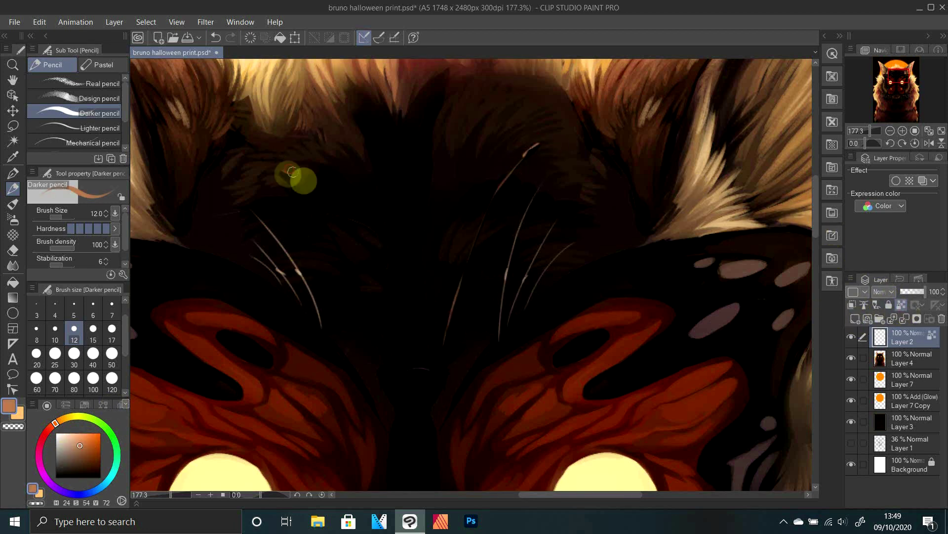
# Merge the whisker layer down into the creature layer
pyautogui.moveTo(871, 131); pyautogui.dragTo(863, 127)
pyautogui.moveTo(913, 93); pyautogui.dragTo(916, 109)
pyautogui.click(906, 320)
# Create a new layer above the creature and sign the artwork in white near the canvas's lower-right corner
pyautogui.moveTo(864, 132); pyautogui.dragTo(867, 132)
pyautogui.moveTo(917, 95); pyautogui.dragTo(920, 119)
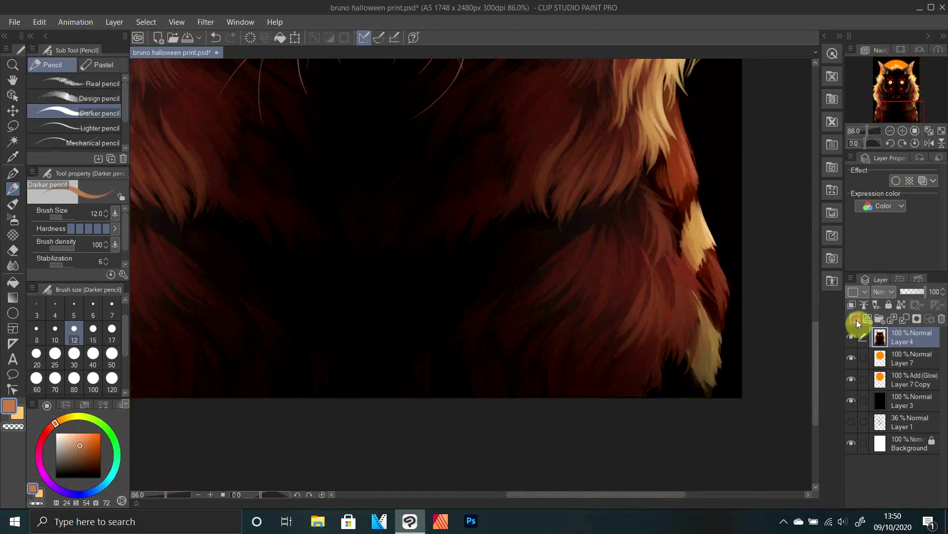
pyautogui.click(857, 319)
pyautogui.moveTo(78, 448); pyautogui.dragTo(56, 433)
# Set the orange moon's Layer 7 to Add (Glow) blending at 40% opacity and save the file
pyautogui.moveTo(869, 131); pyautogui.dragTo(862, 129)
pyautogui.click(868, 377)
pyautogui.click(884, 292)
pyautogui.click(890, 137)
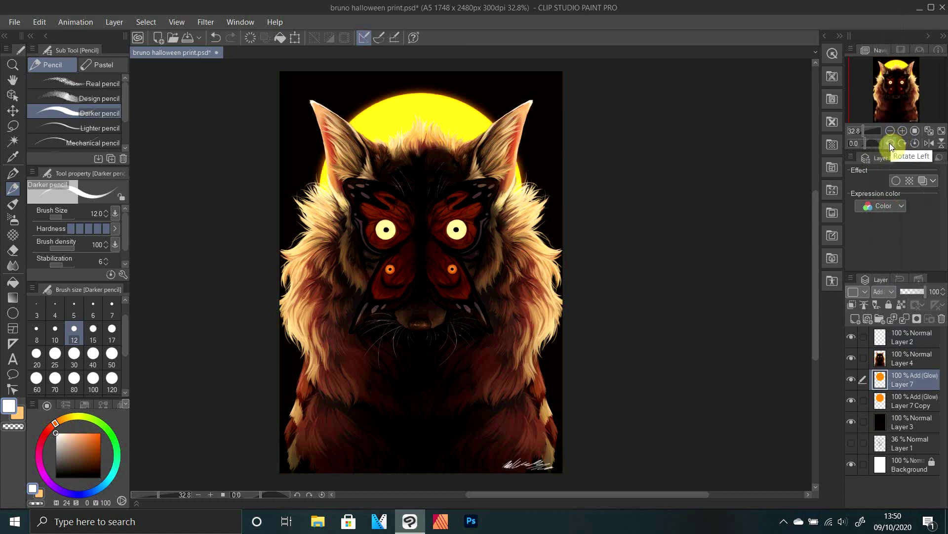
pyautogui.moveTo(917, 292); pyautogui.dragTo(910, 293)
pyautogui.moveTo(864, 131); pyautogui.dragTo(862, 131)
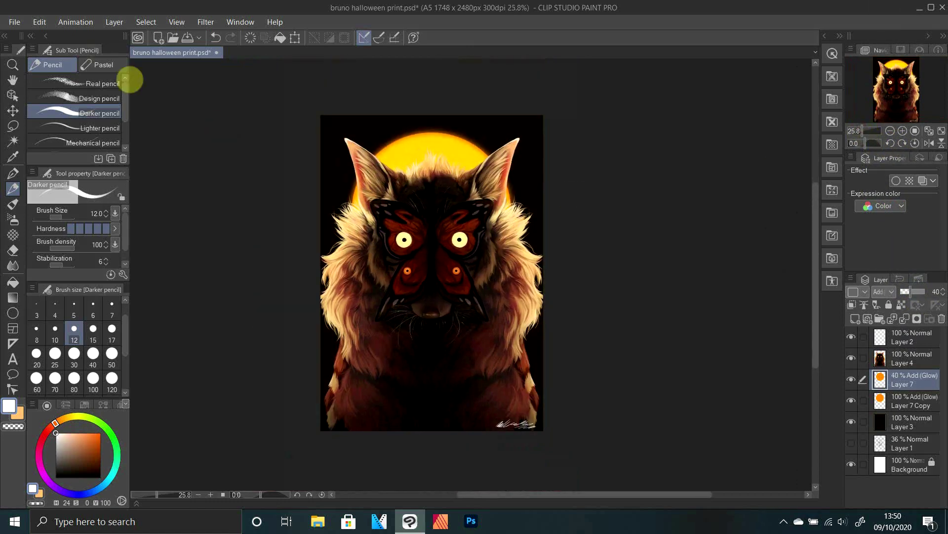
pyautogui.click(14, 22)
pyautogui.click(52, 110)
pyautogui.click(148, 521)
pyautogui.write('f')
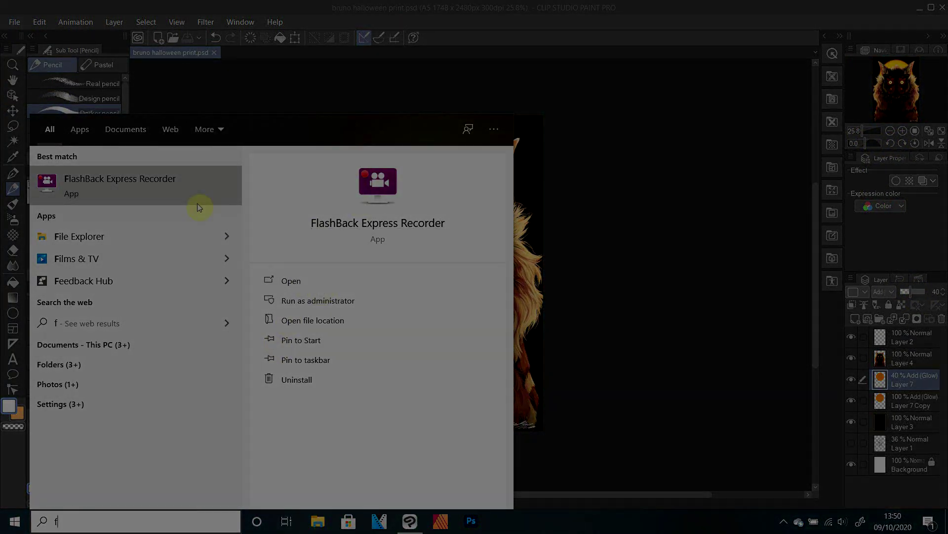